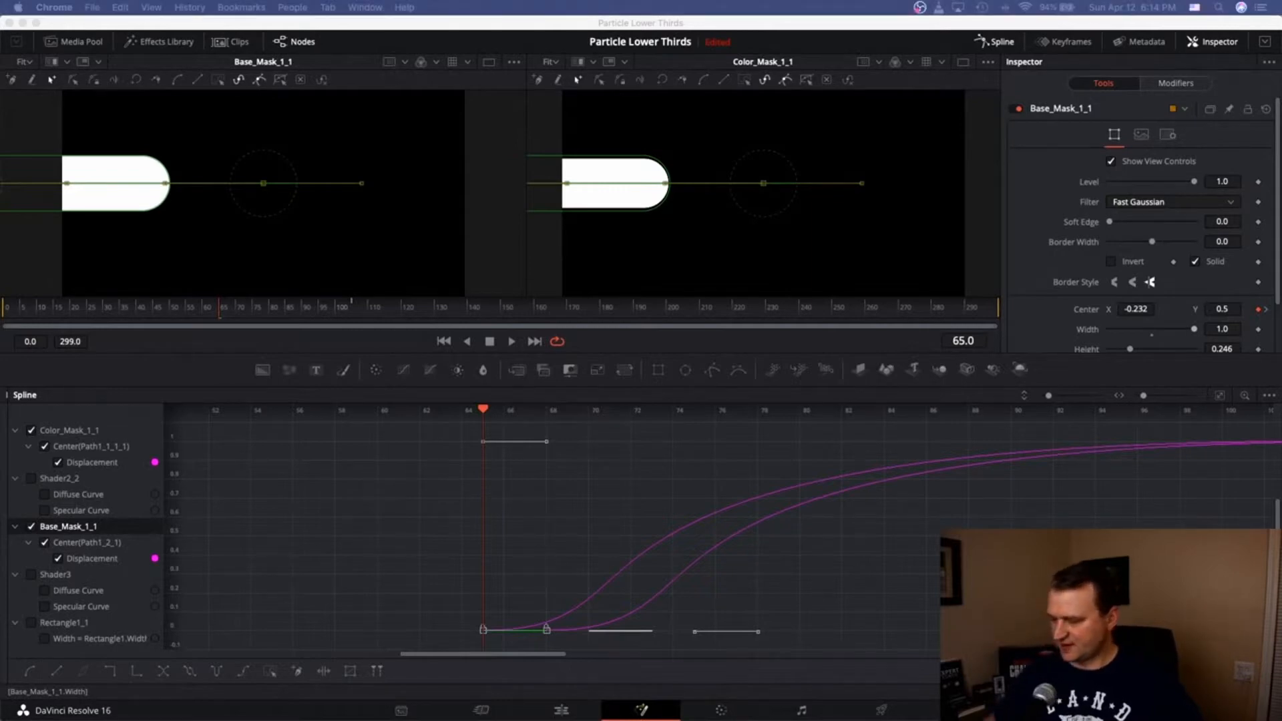
Step: Switch to VLC and review the Final IG Square_For_YT00000000.mov animation from its start, pausing at key moments
left_click_drag(1281, 167, 822, 100)
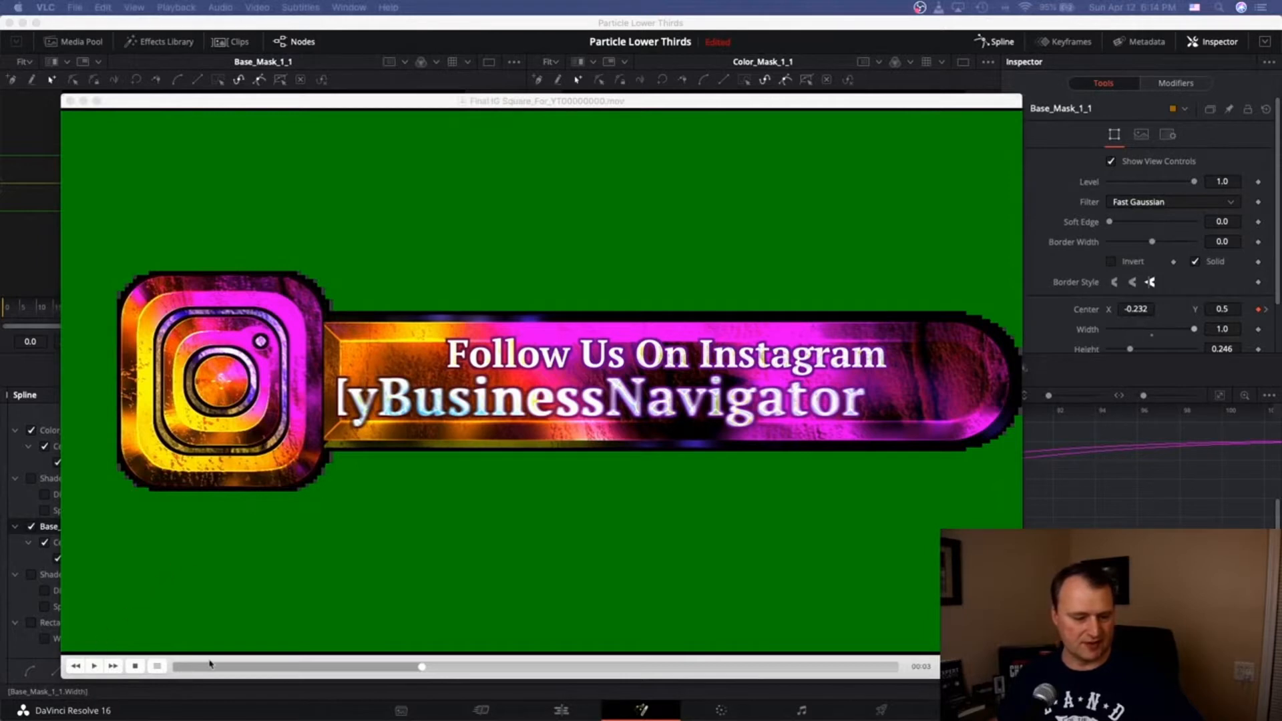
left_click(186, 669)
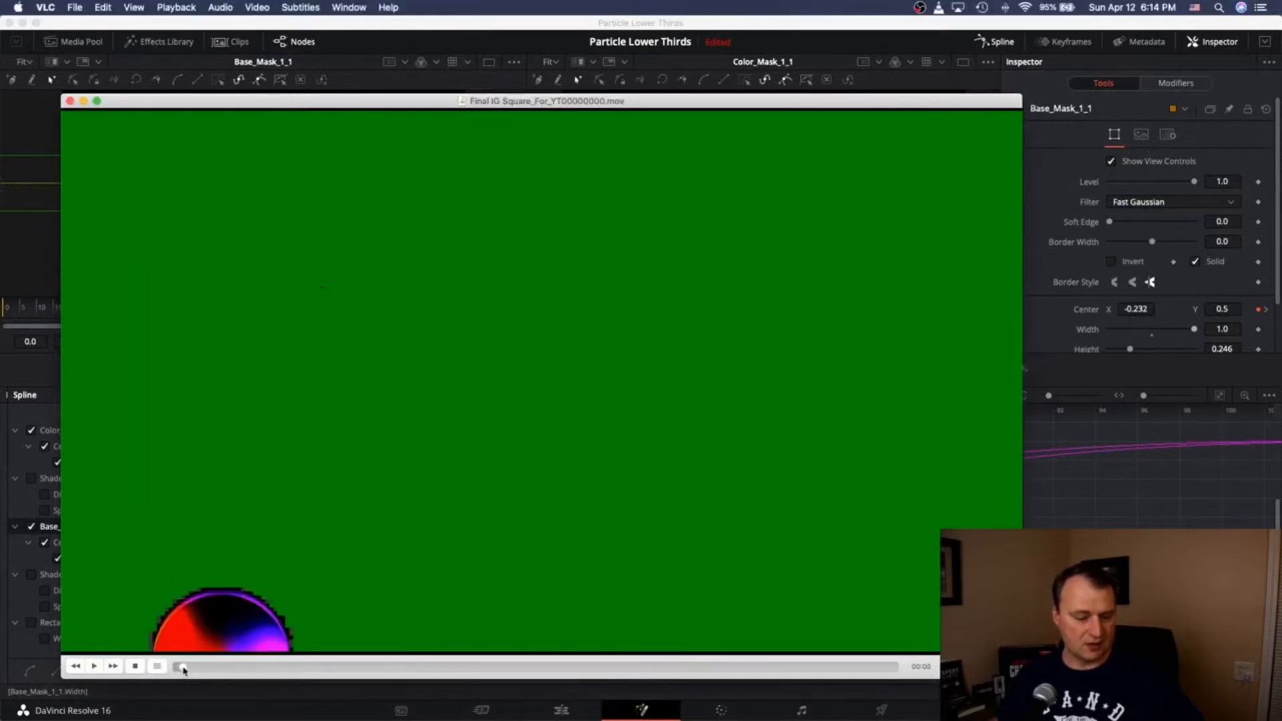
left_click(94, 665)
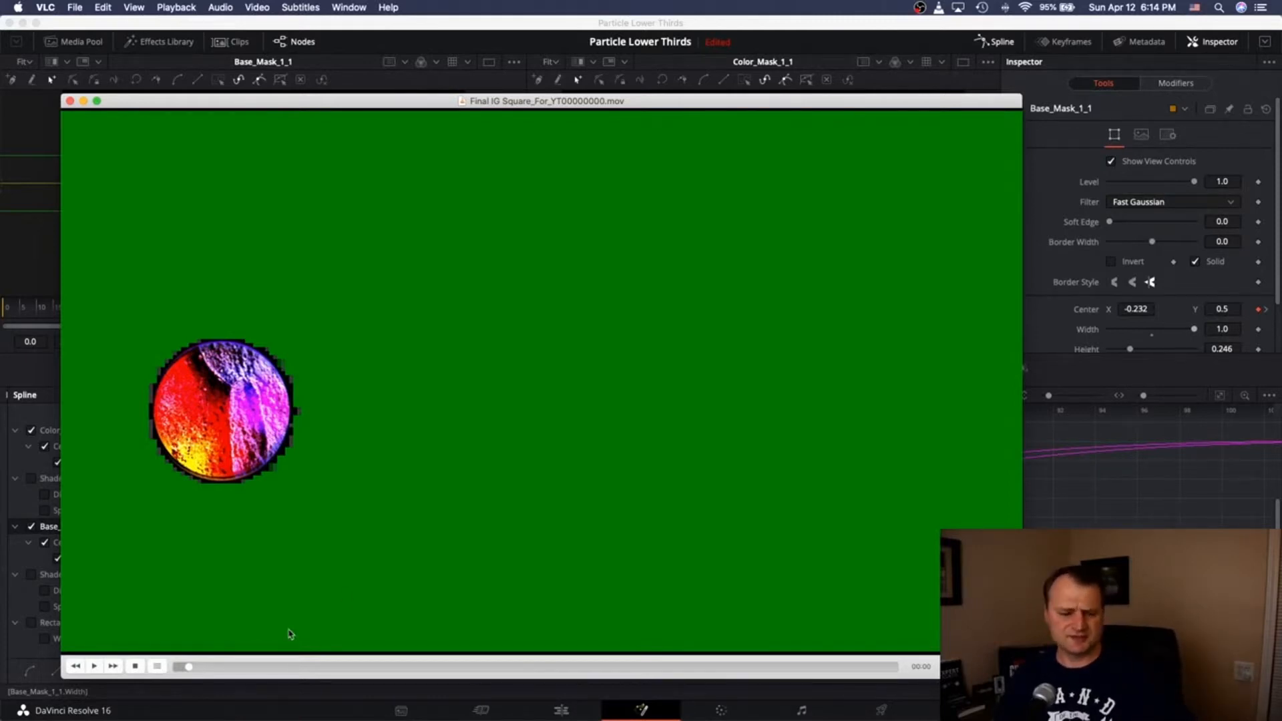
left_click(96, 666)
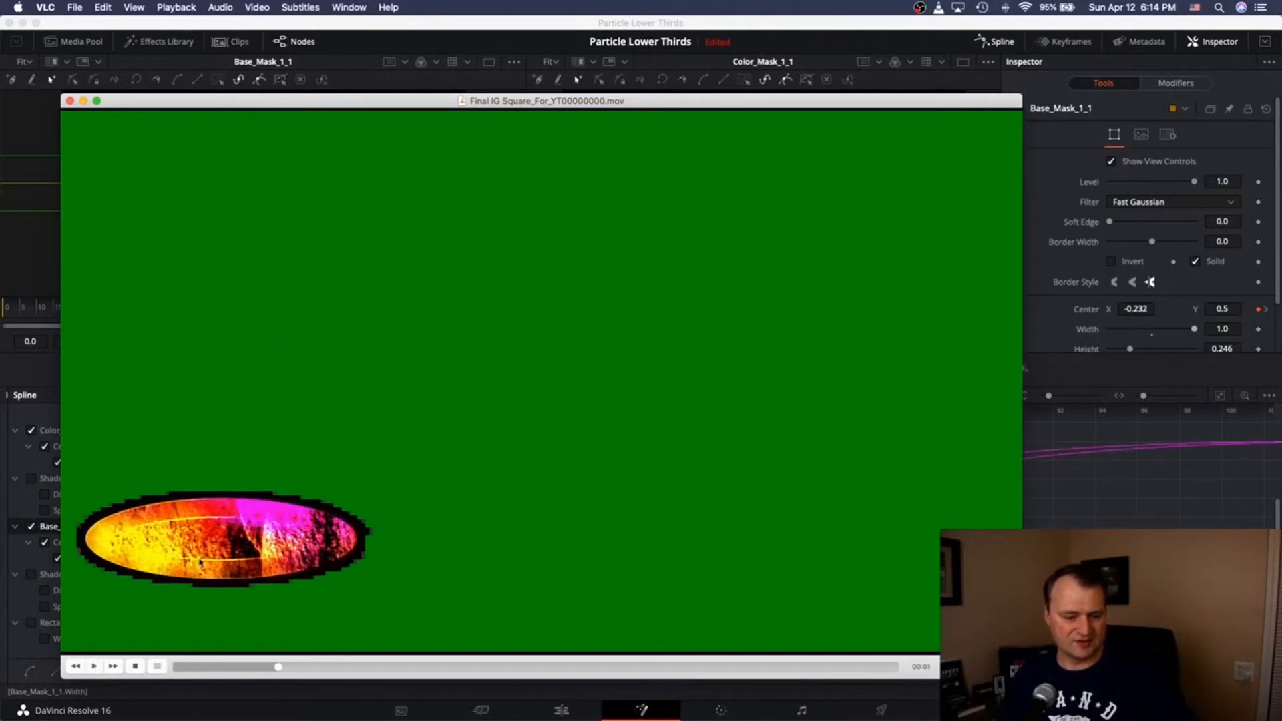
left_click(92, 667)
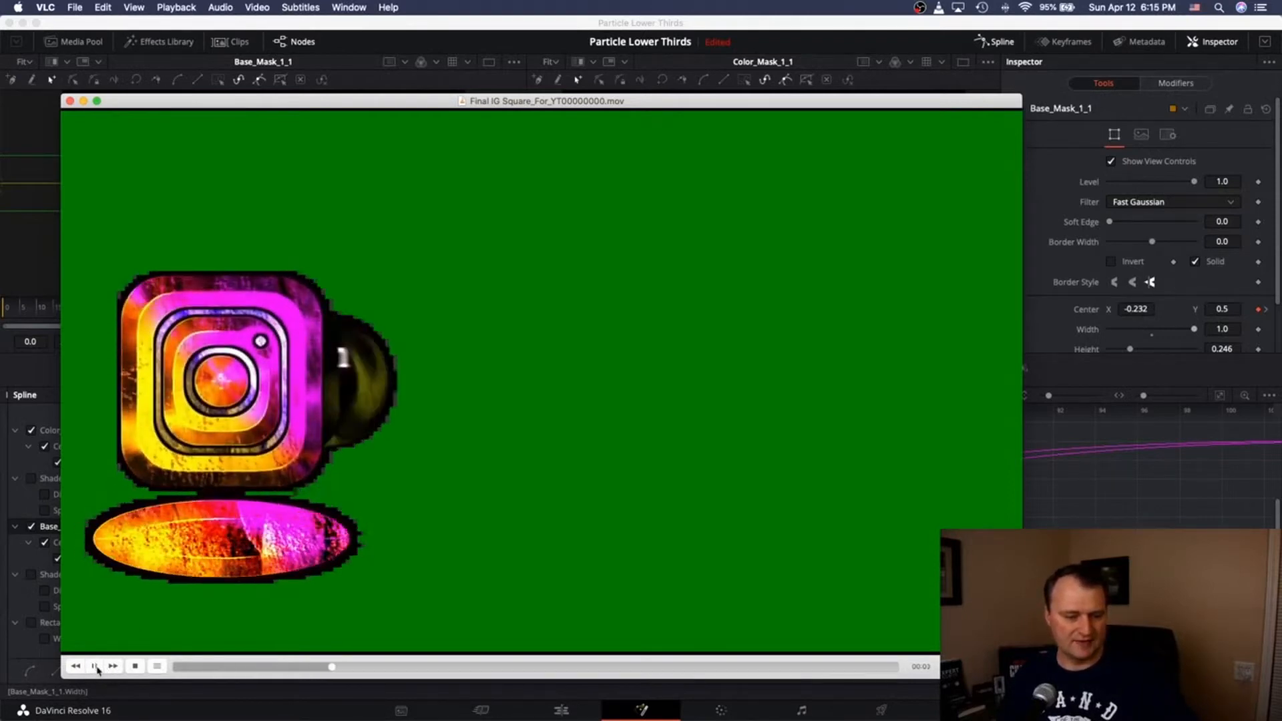
left_click(94, 667)
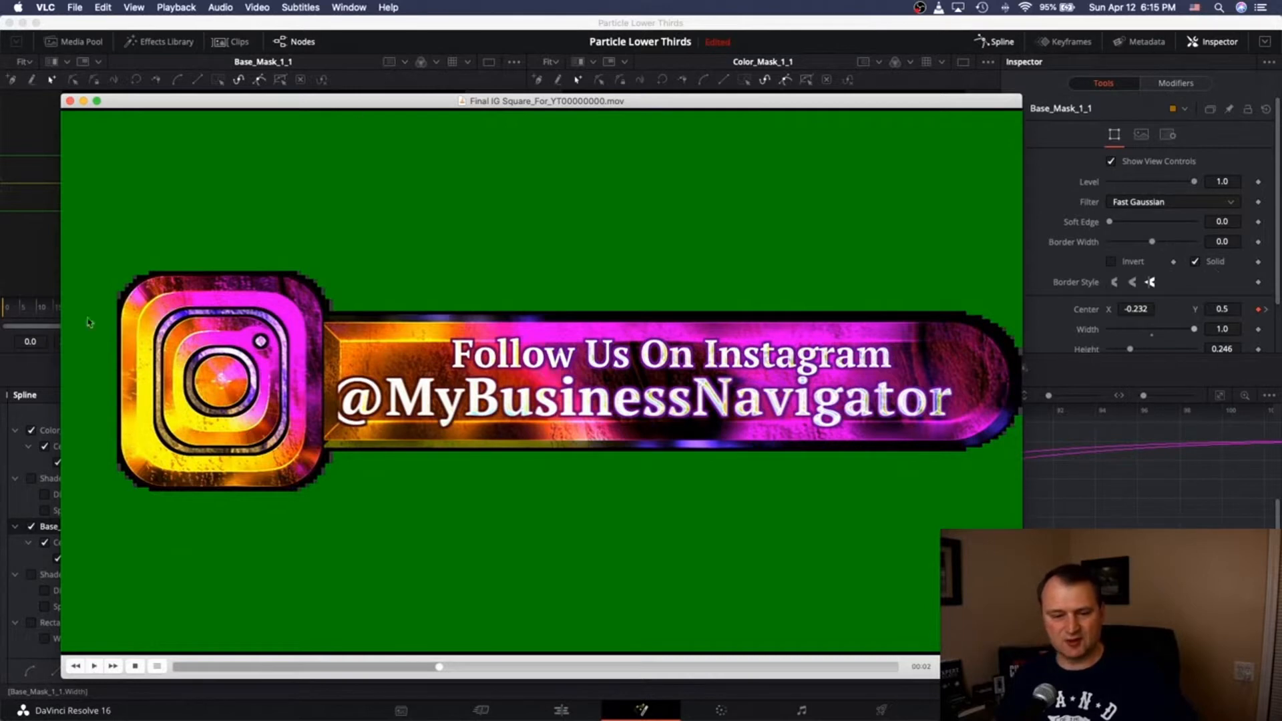
left_click(95, 666)
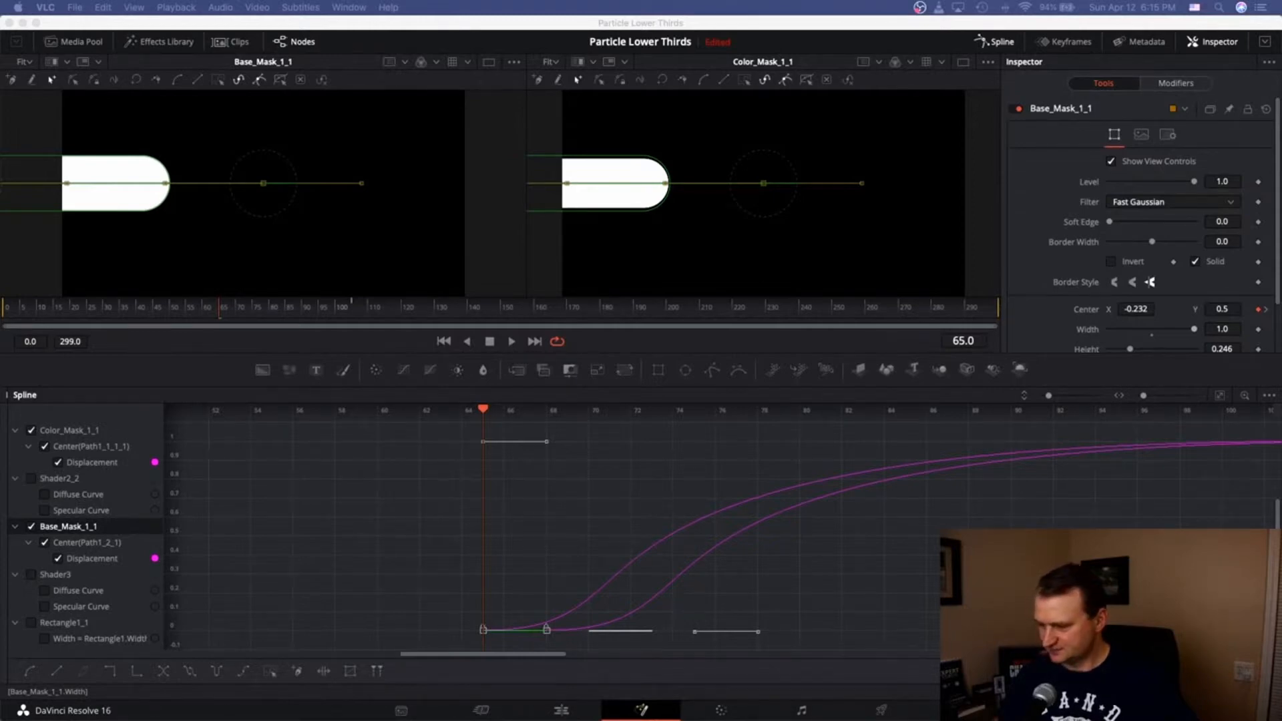
left_click_drag(1281, 94, 618, 119)
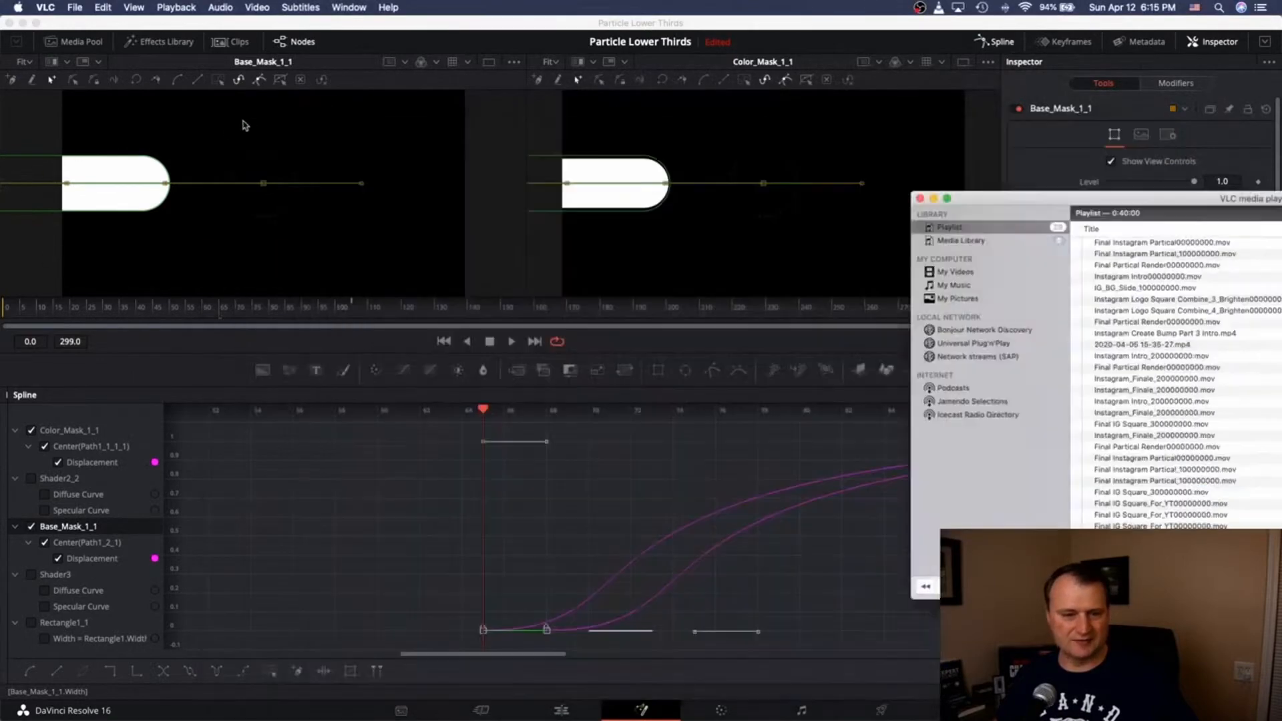
left_click(243, 123)
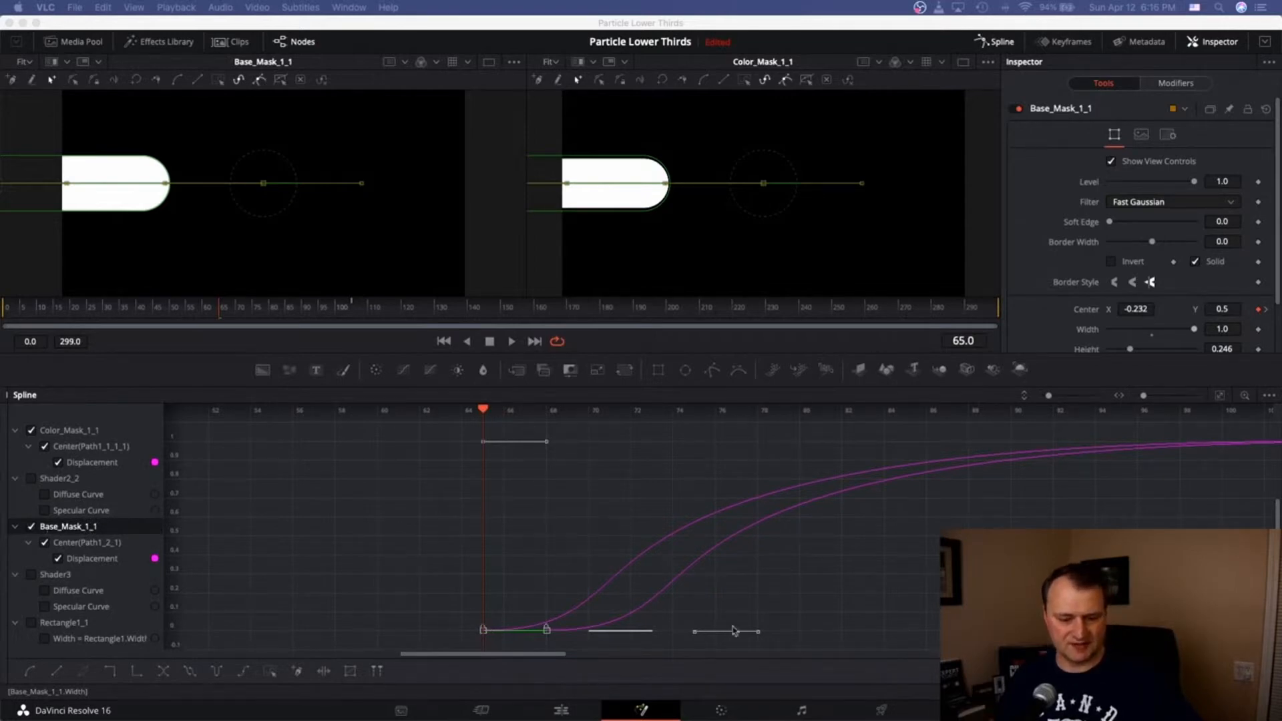
Step: Return to DaVinci Resolve, select the starting displacement keyframes of both mask curves and close the Spline editor
left_click(396, 435)
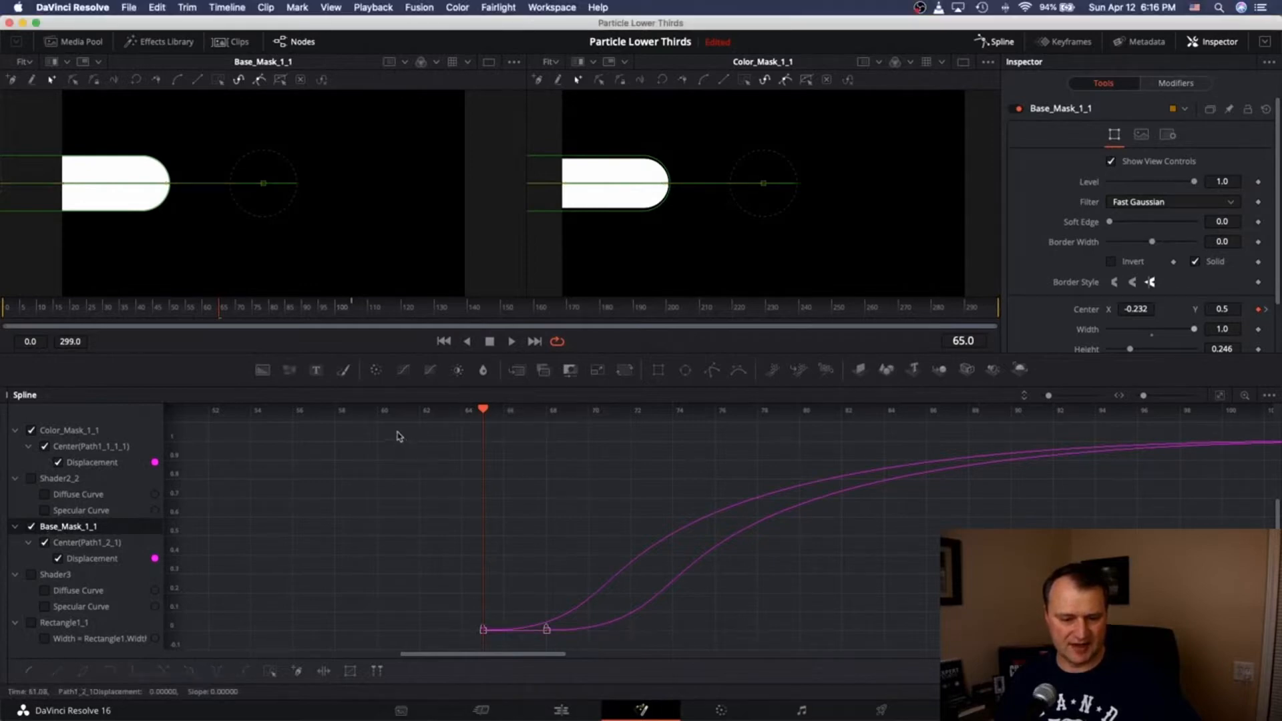
left_click_drag(400, 429, 768, 639)
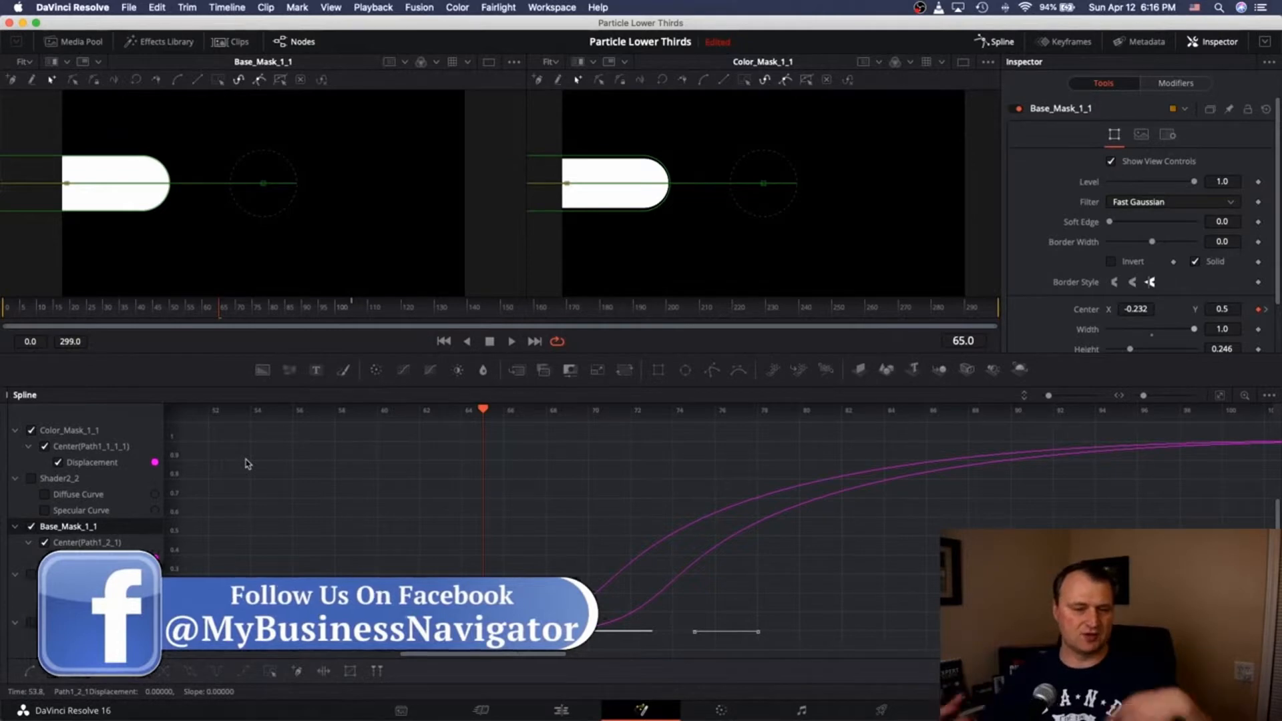
left_click(995, 41)
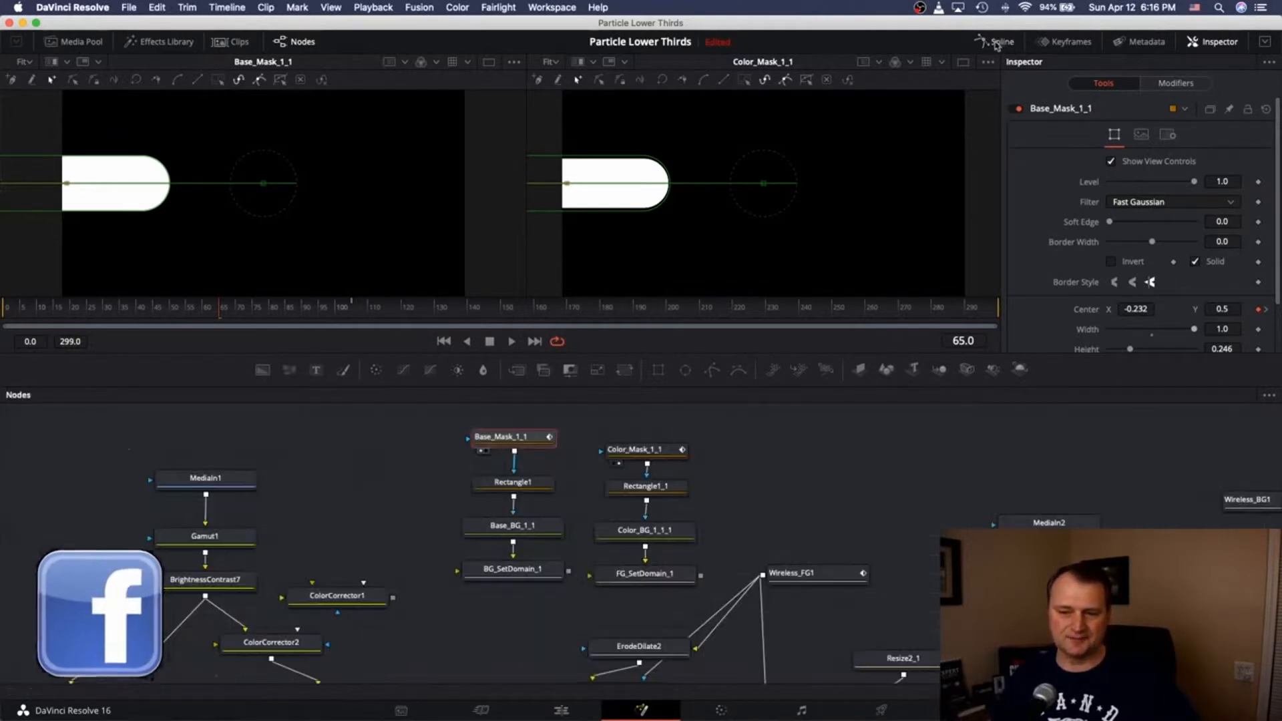
Step: Examine the Rectangle1 and Color_Mask_1_1 nodes, and view ChannelBooleans2 and Merge3 in the two viewers
left_click(514, 482)
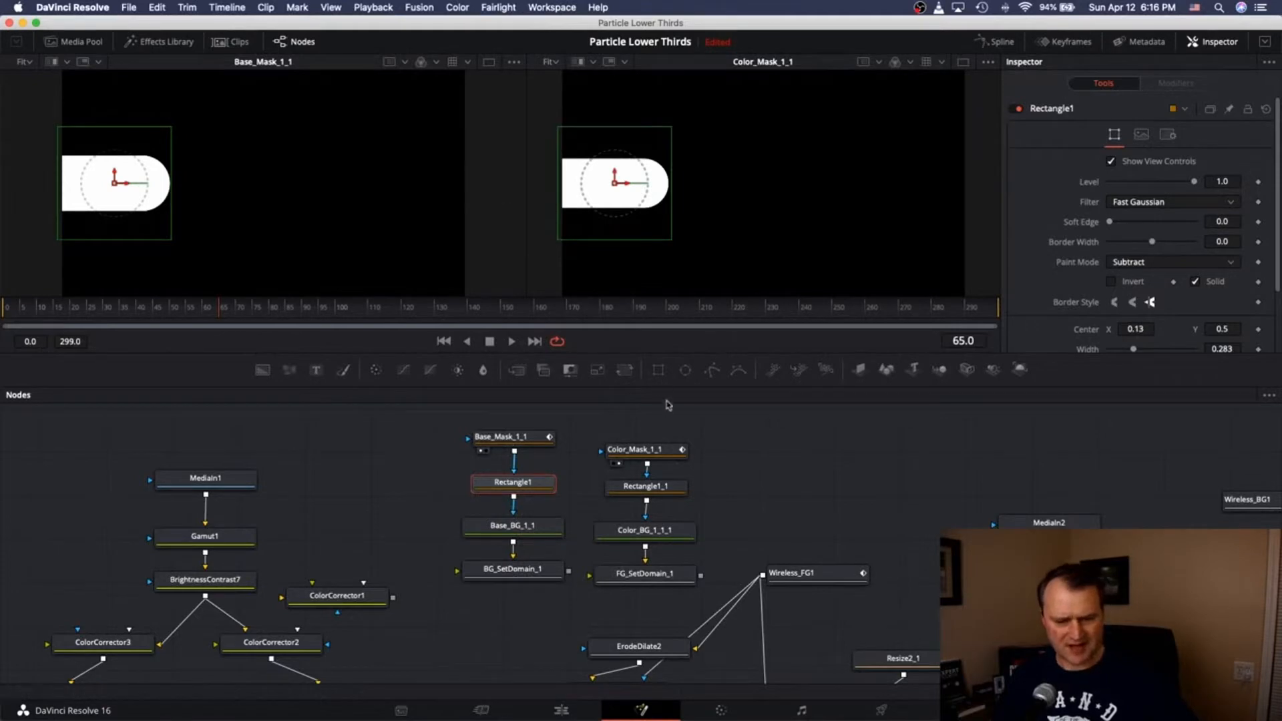
left_click(662, 455)
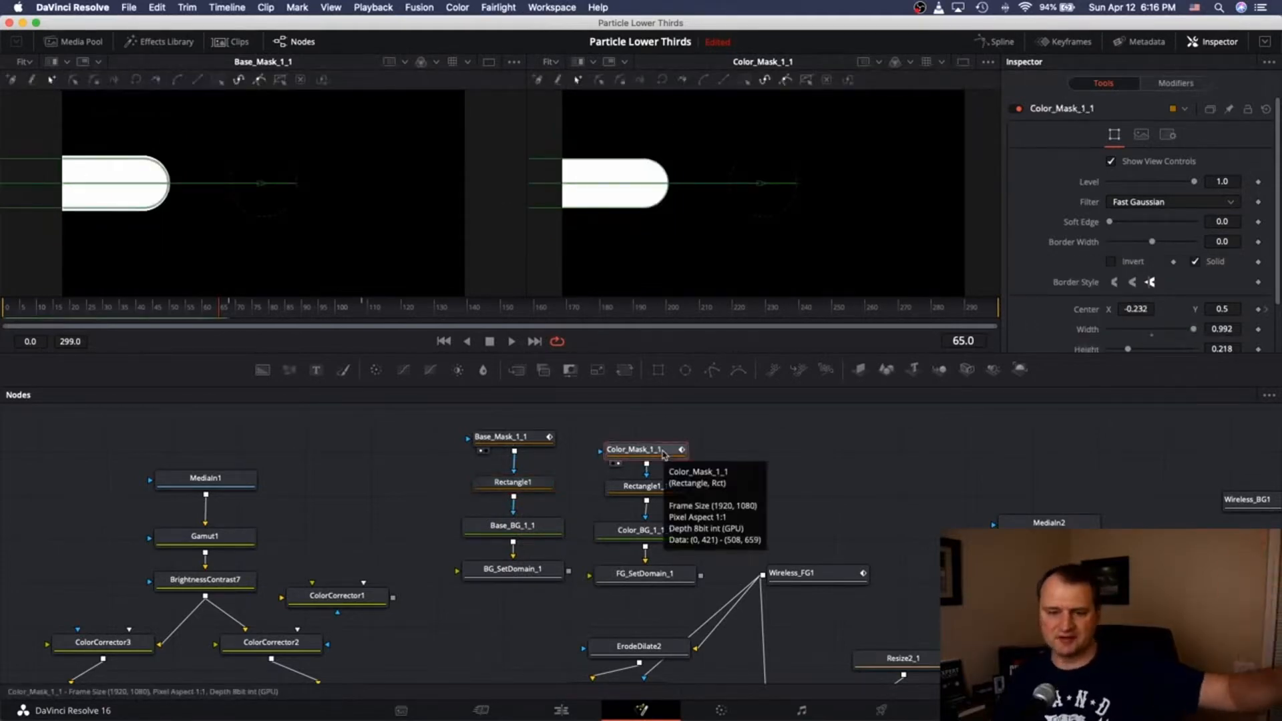
scroll(783, 552, "right", 15)
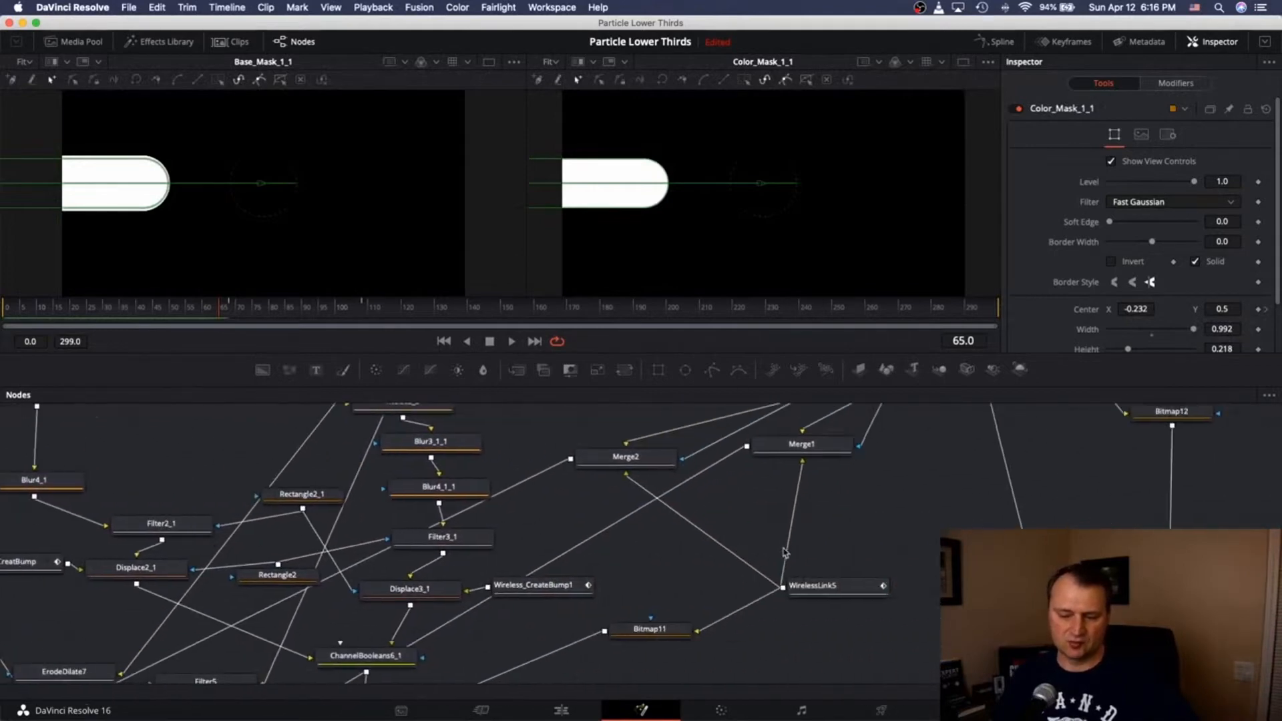
scroll(784, 552, "left", 10)
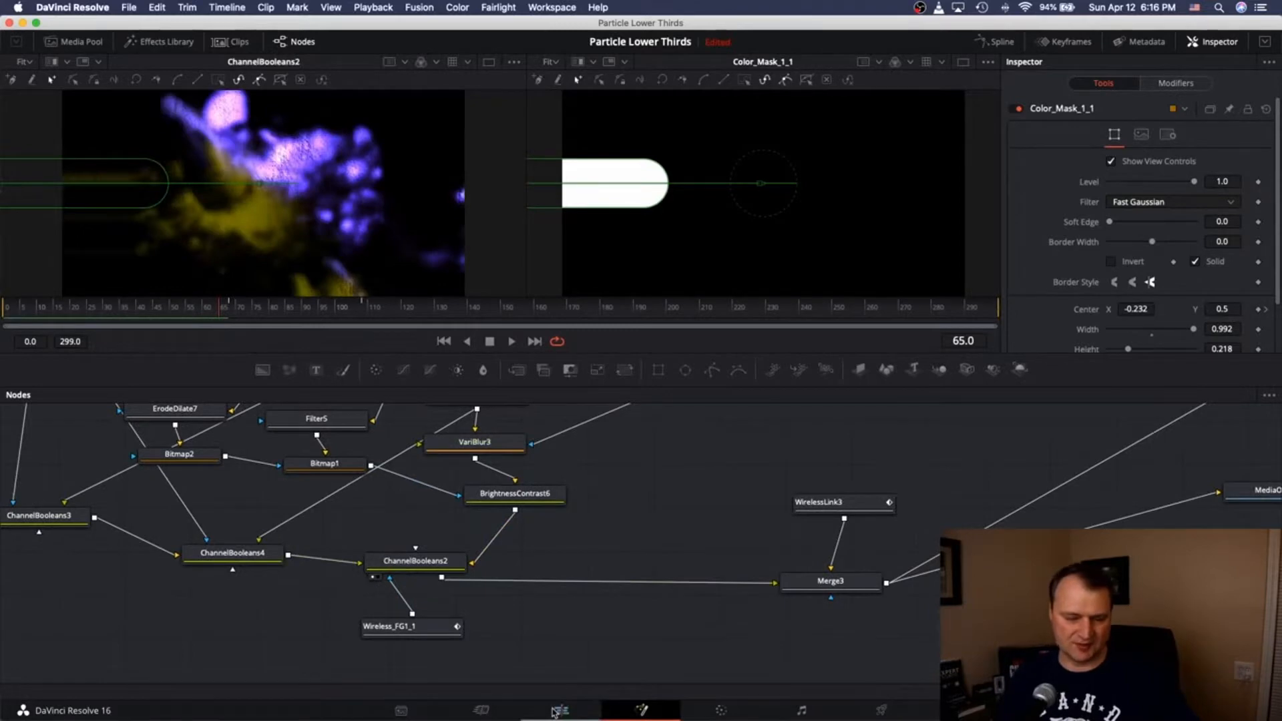
left_click(791, 596)
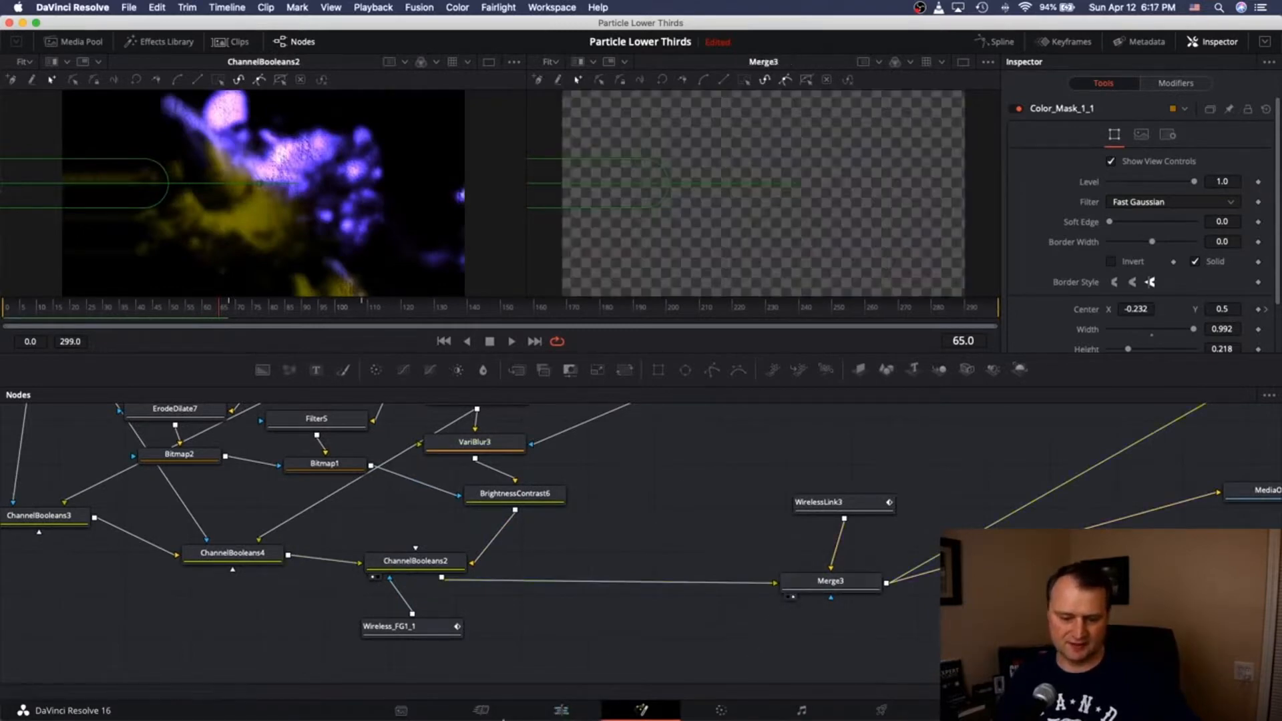
Step: Open the YT_Partical timeline on the Edit page and check its composition on the Fusion page
left_click(559, 712)
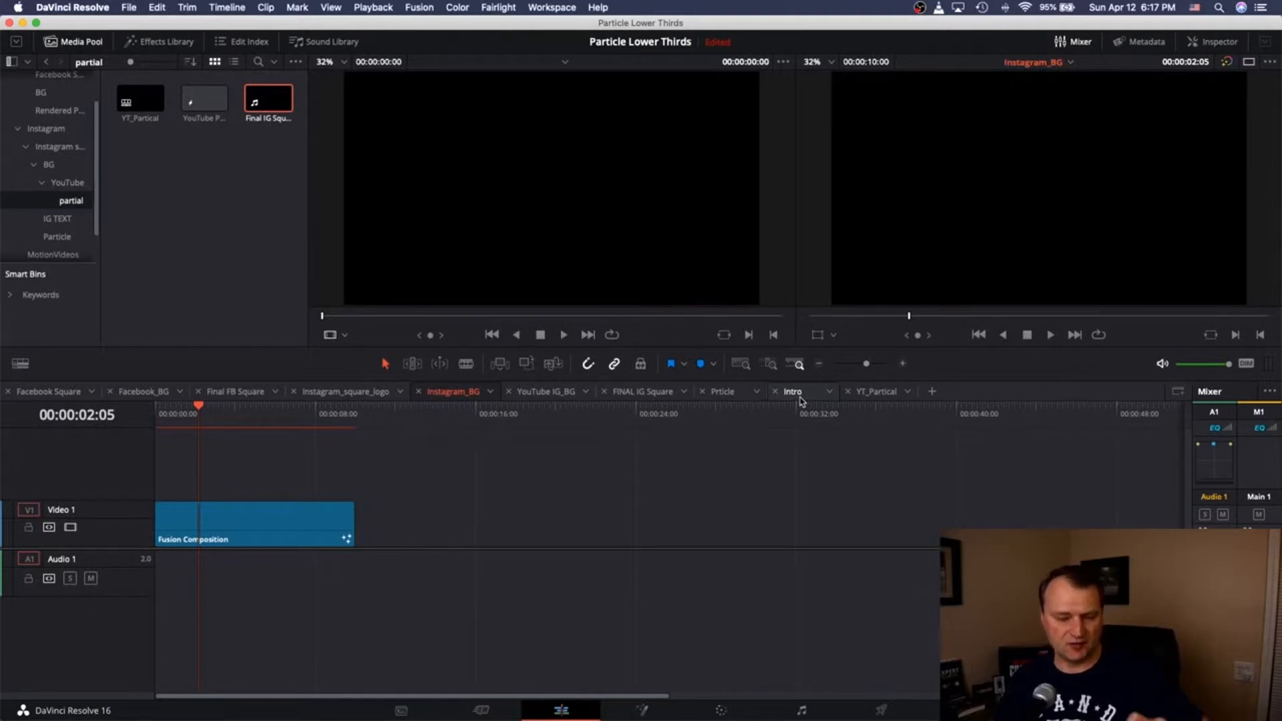
left_click(874, 393)
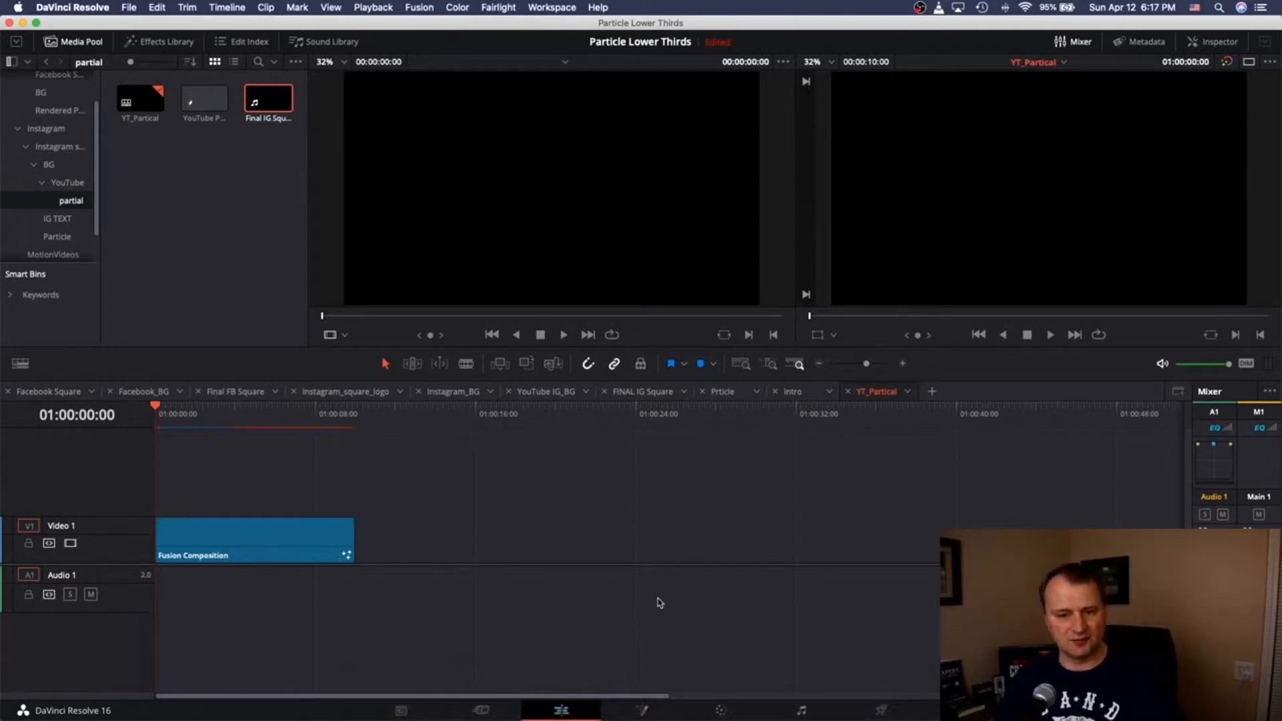
left_click(640, 712)
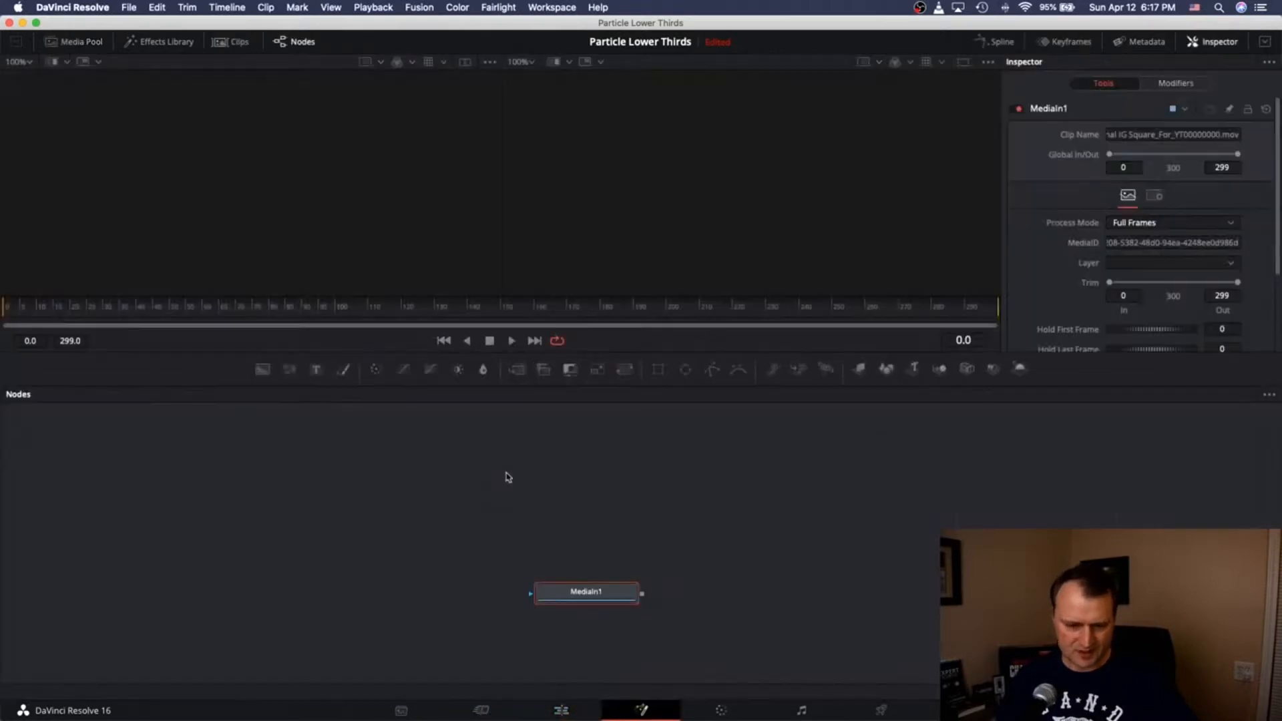
left_click(560, 711)
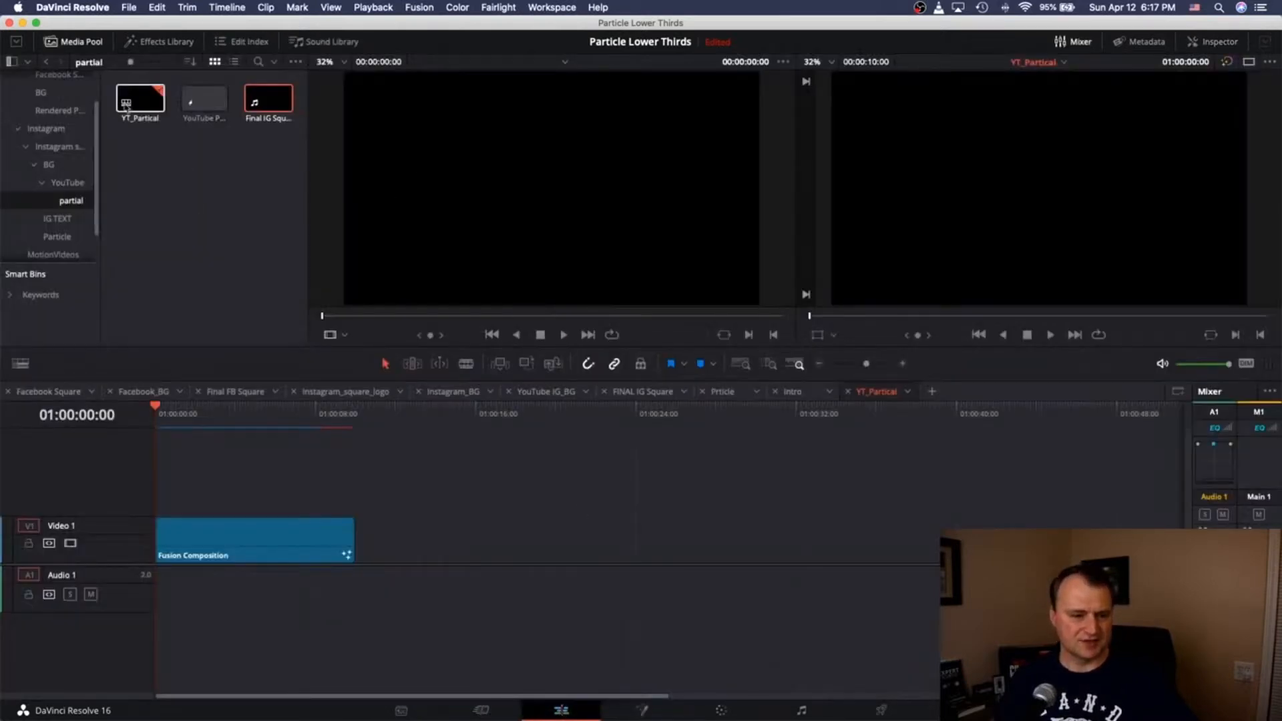
Step: Select the Fusion Composition clip on Video 1 and move the playhead to its end at 01:00:10:00
right_click(234, 223)
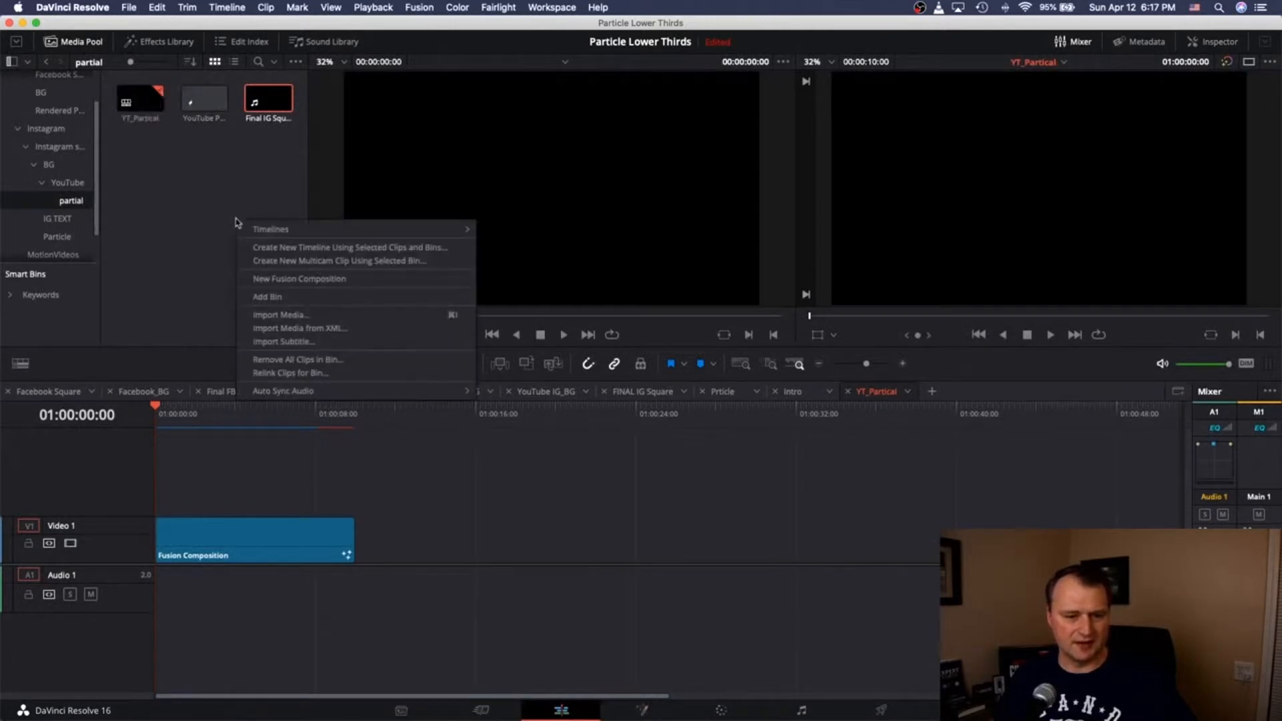
left_click(205, 542)
left_click(204, 544)
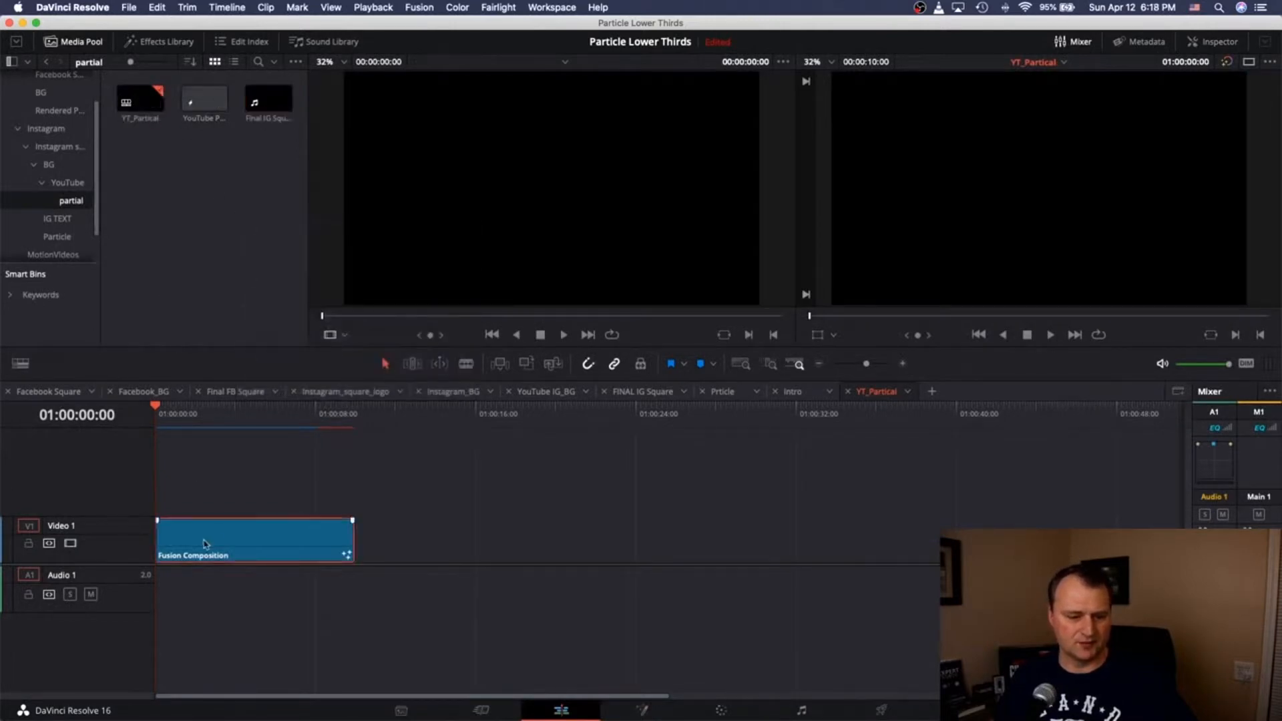
left_click(476, 553)
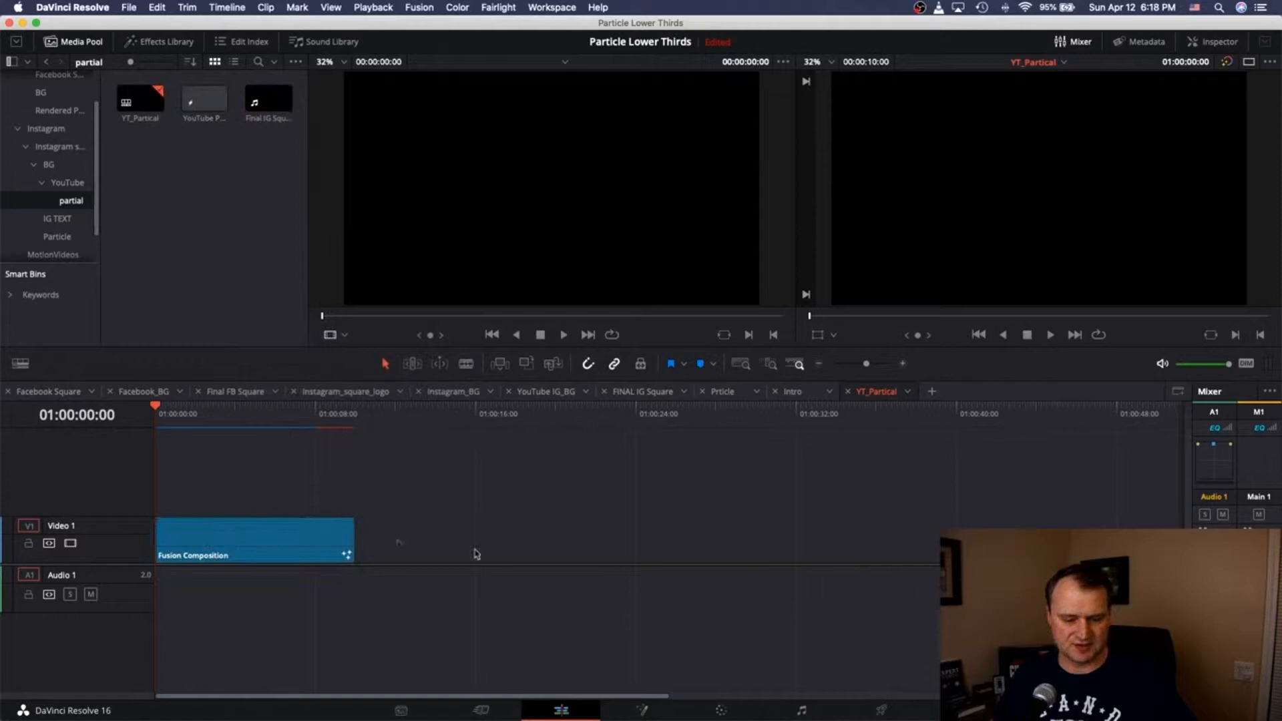
left_click(301, 555)
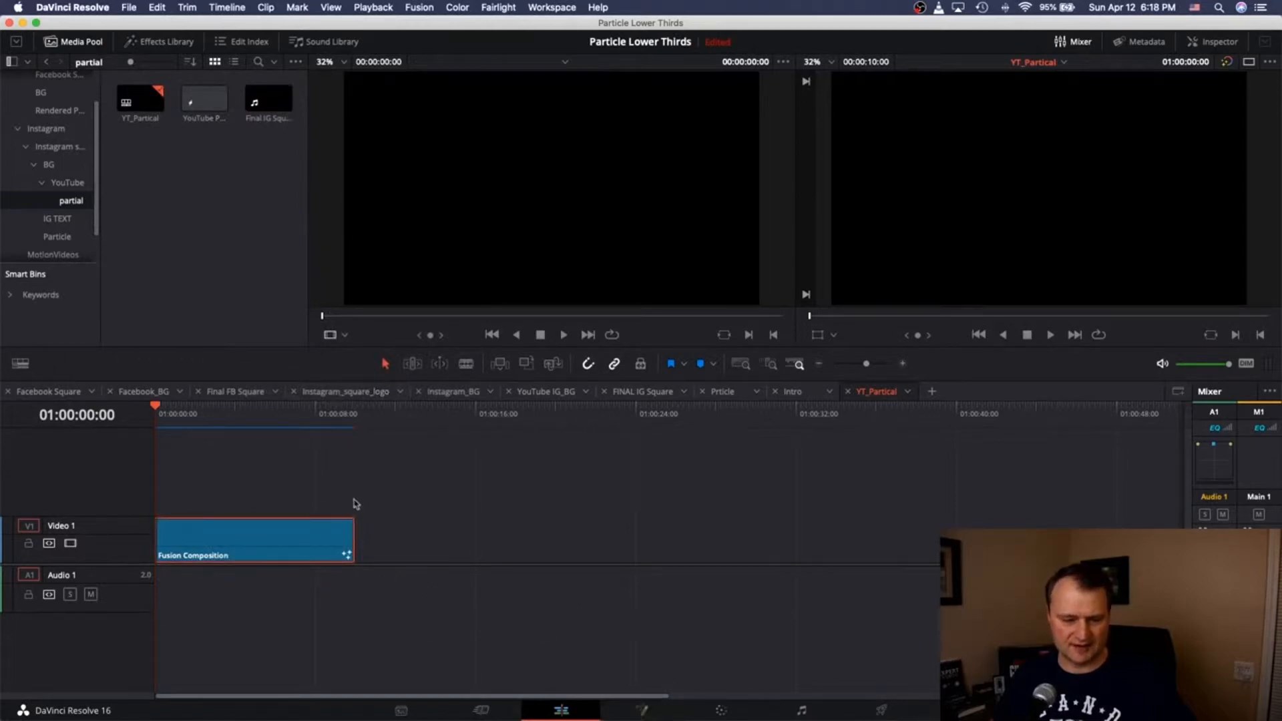
left_click_drag(156, 409, 365, 410)
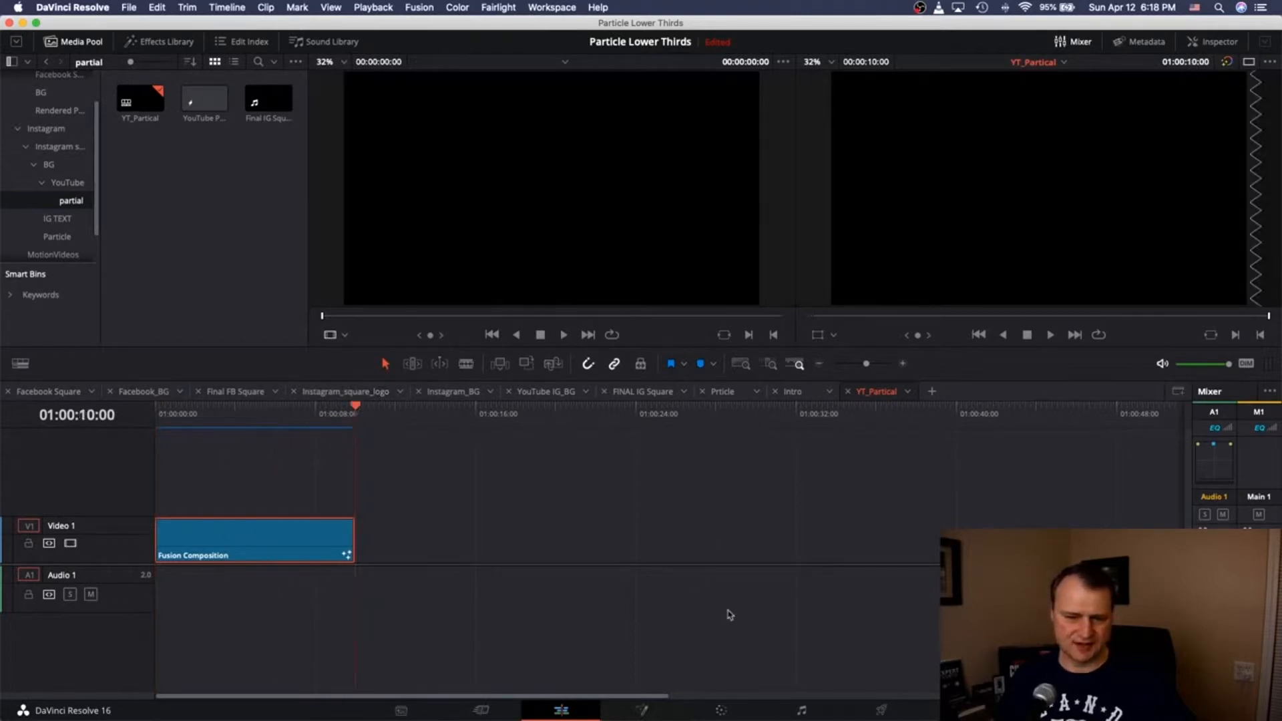
Step: Open the clip on the Fusion page, spread MediaIn1 and MediaOut1 apart, and show MediaIn1 in the first viewer
left_click(649, 711)
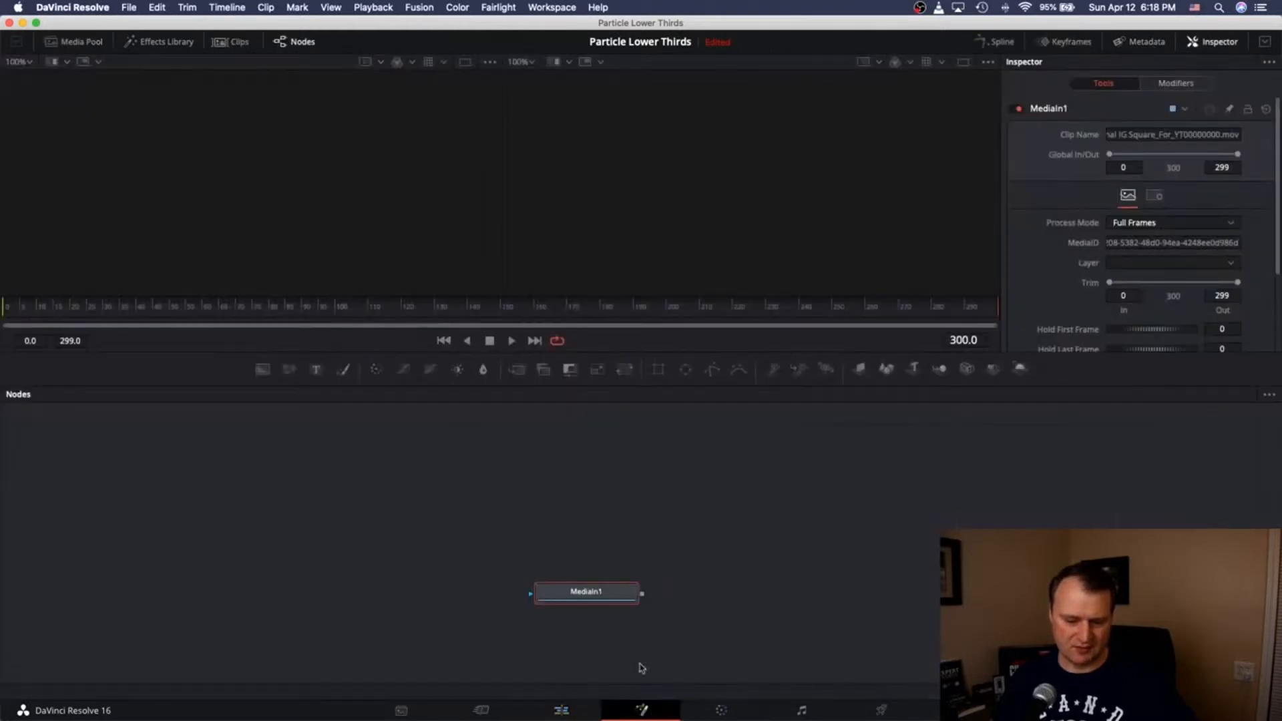
left_click_drag(585, 592, 409, 565)
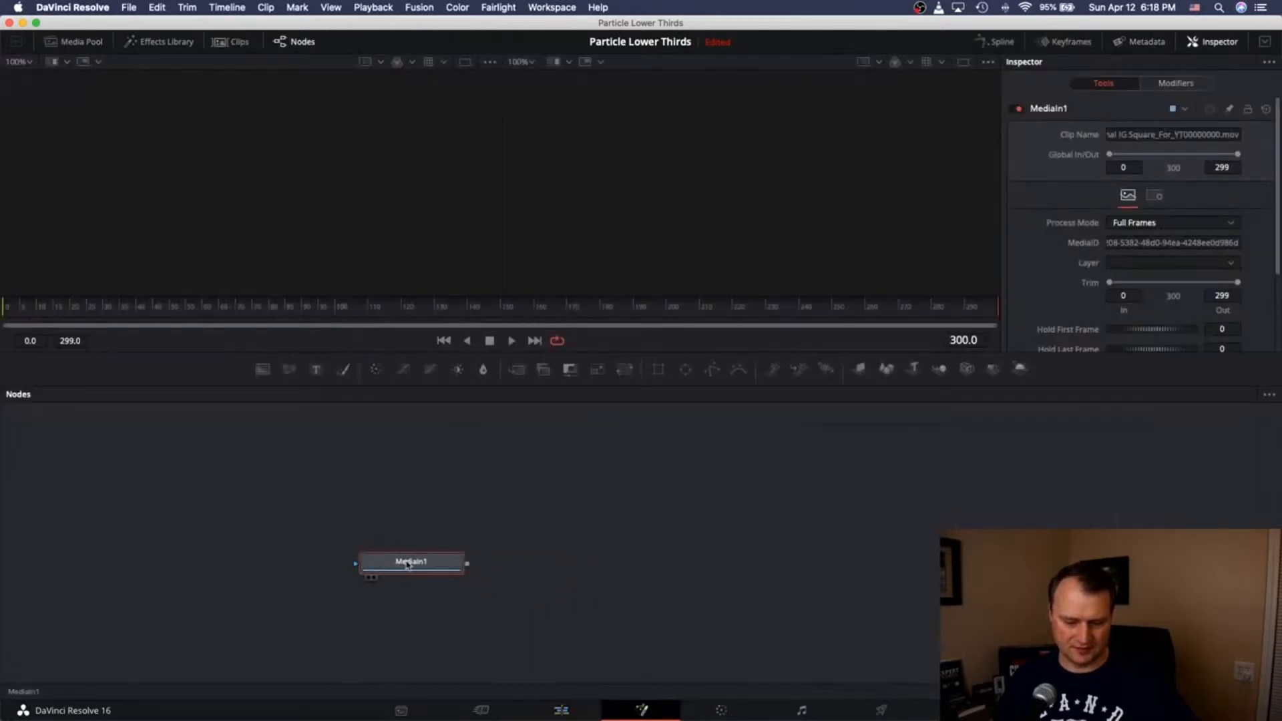
scroll(408, 564, "down", 3)
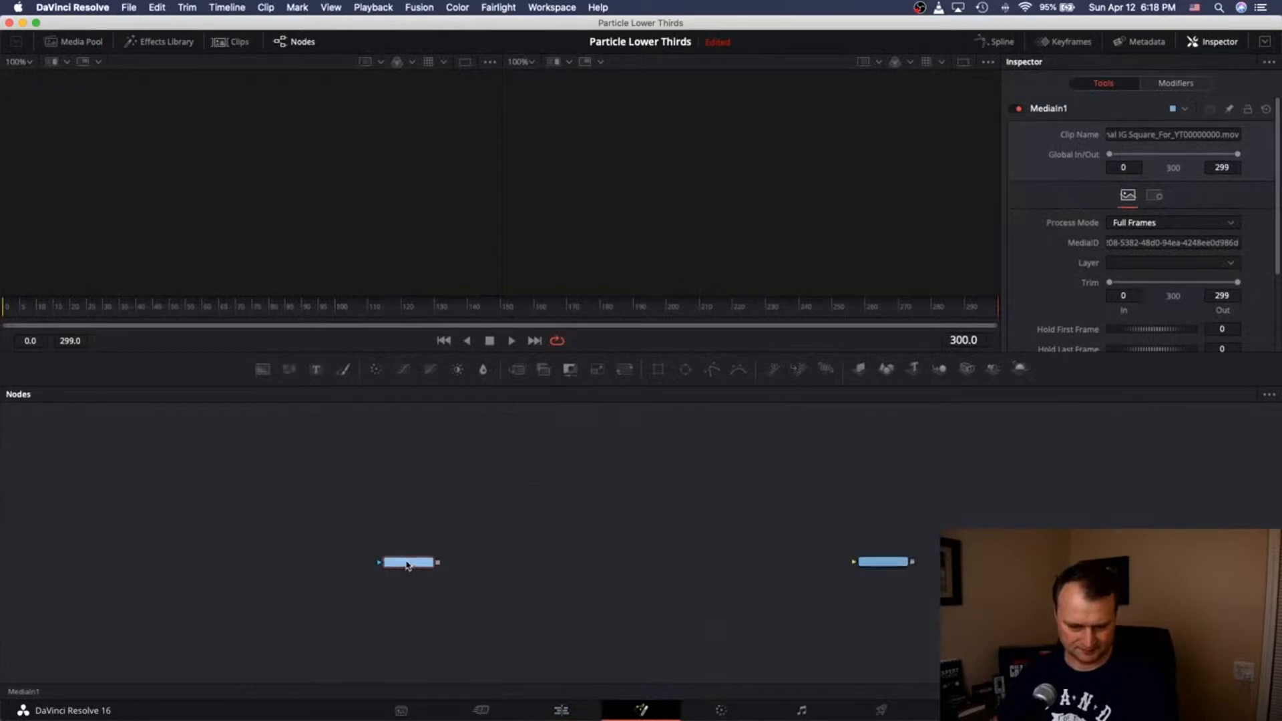
left_click_drag(968, 561, 897, 556)
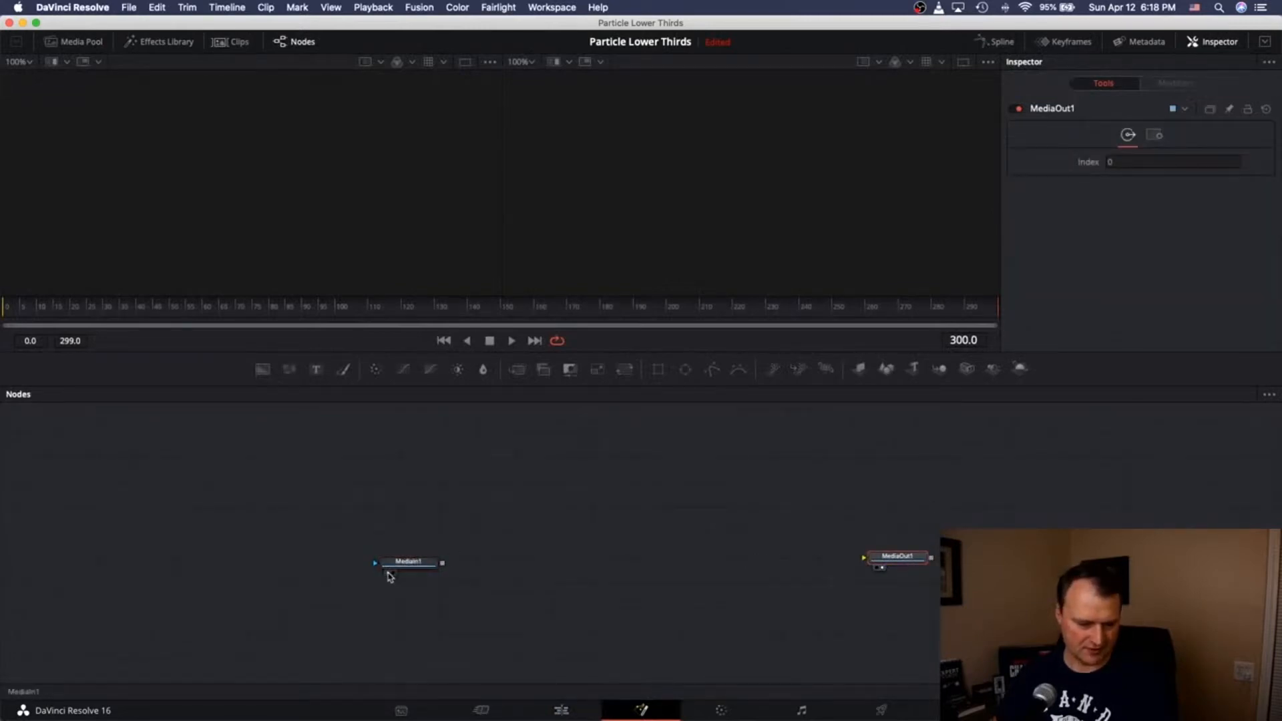
left_click_drag(421, 565, 339, 557)
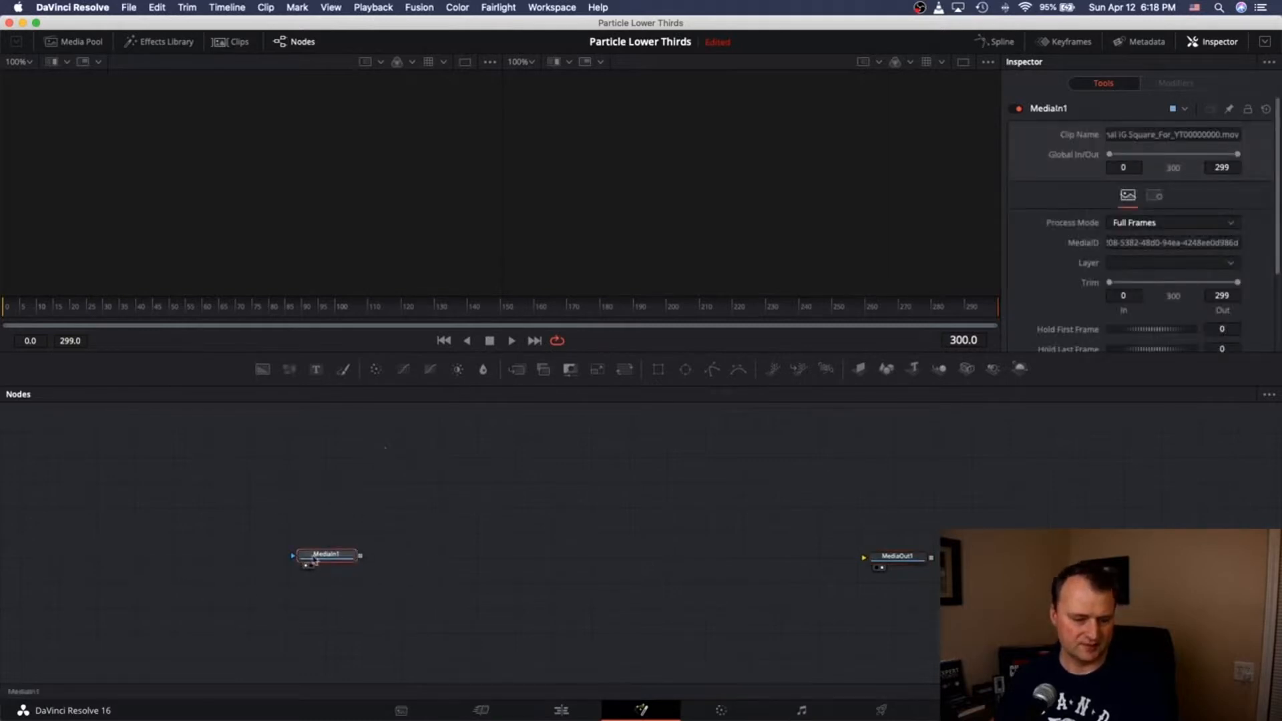
Step: Play back the Instagram lower third from MediaIn1, stop it and go to frame 140
left_click(512, 341)
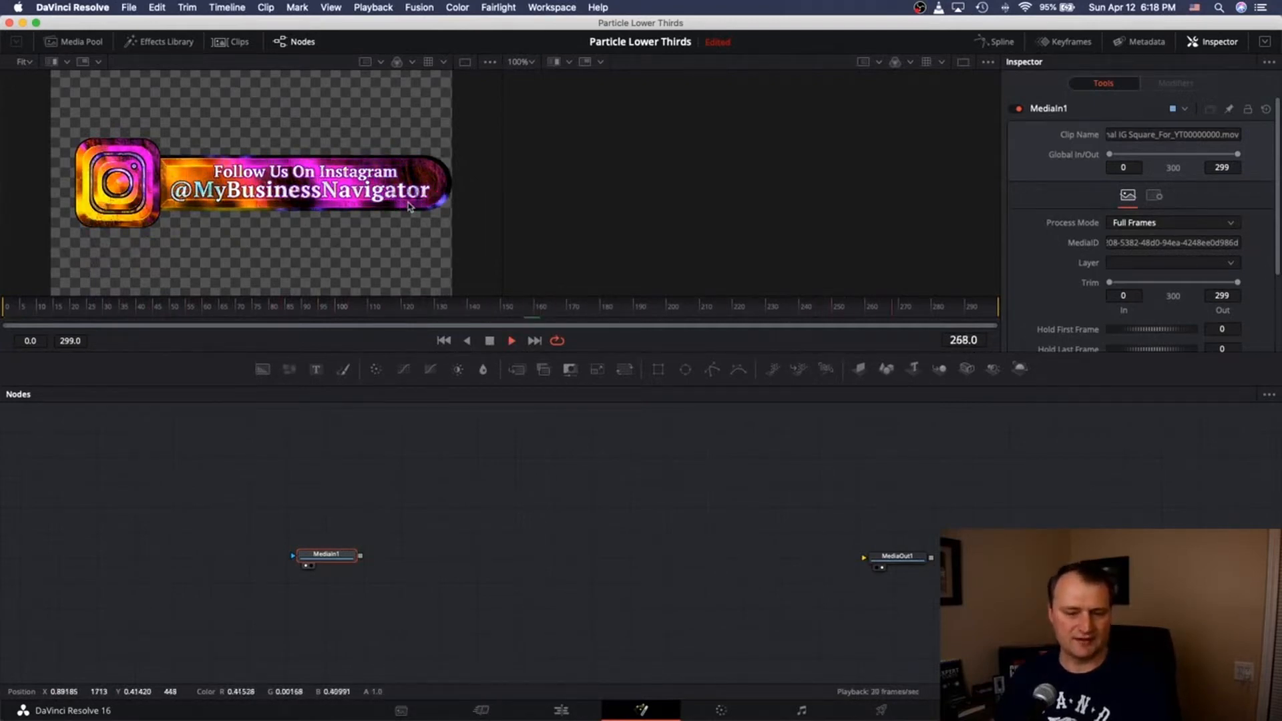
key("space")
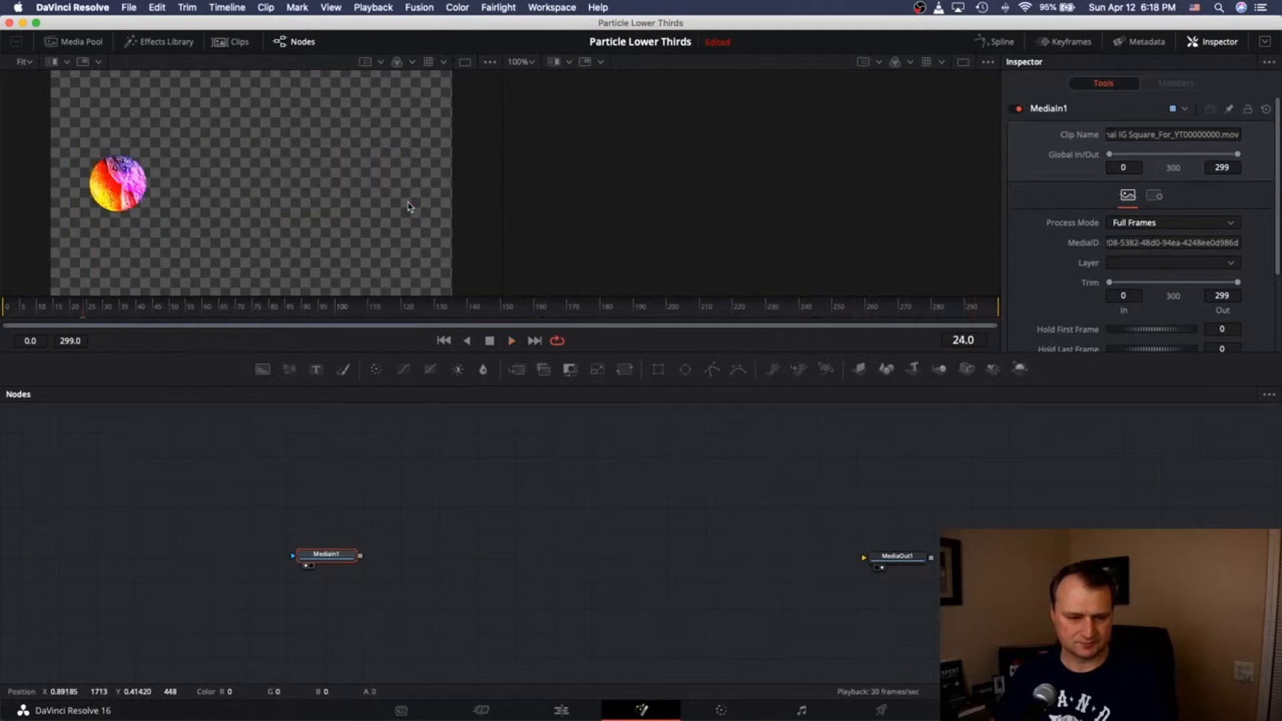
left_click(412, 311)
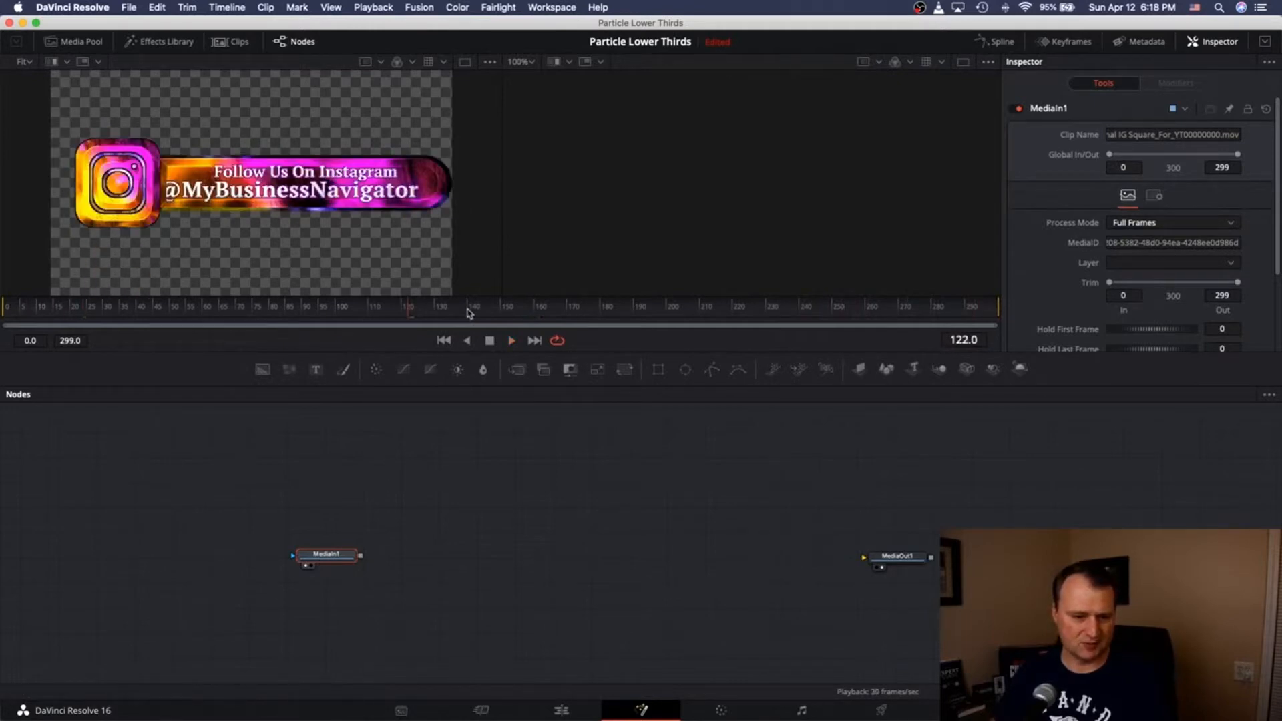
left_click(467, 310)
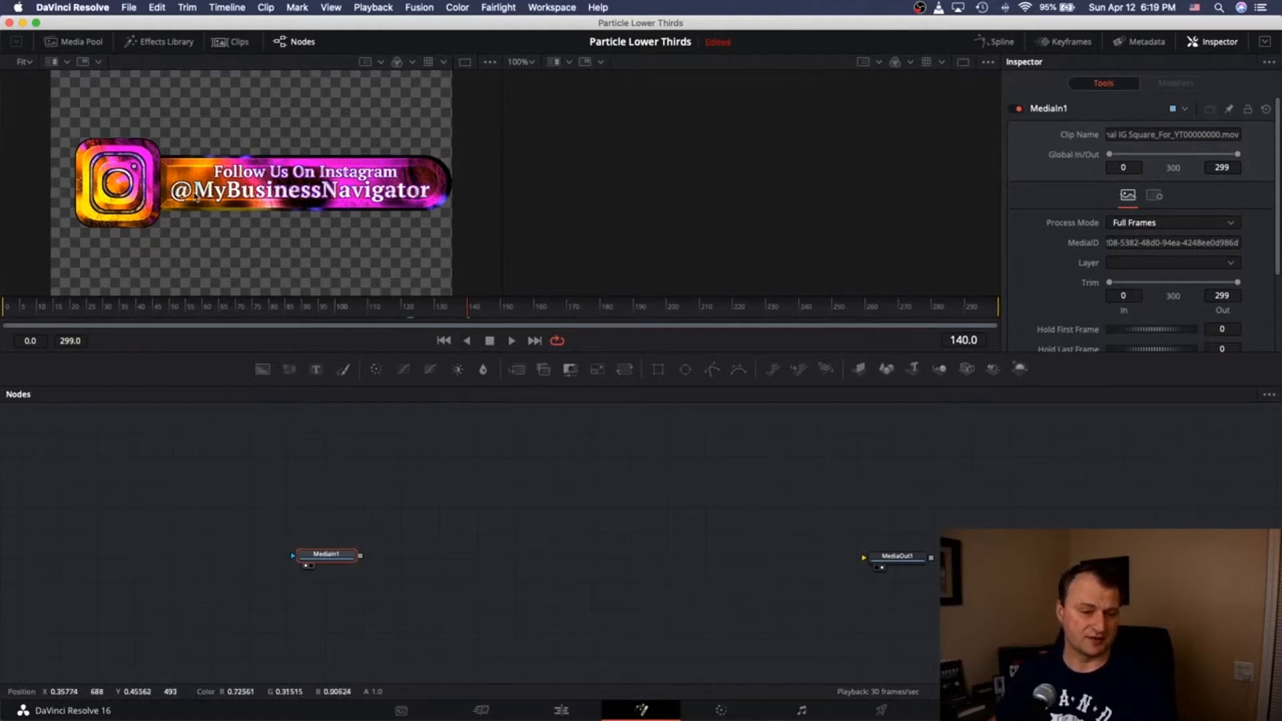
Step: Examine the edges and details of the Instagram logo and text bar in the MediaIn1 viewer
scroll(197, 196, "up", 5)
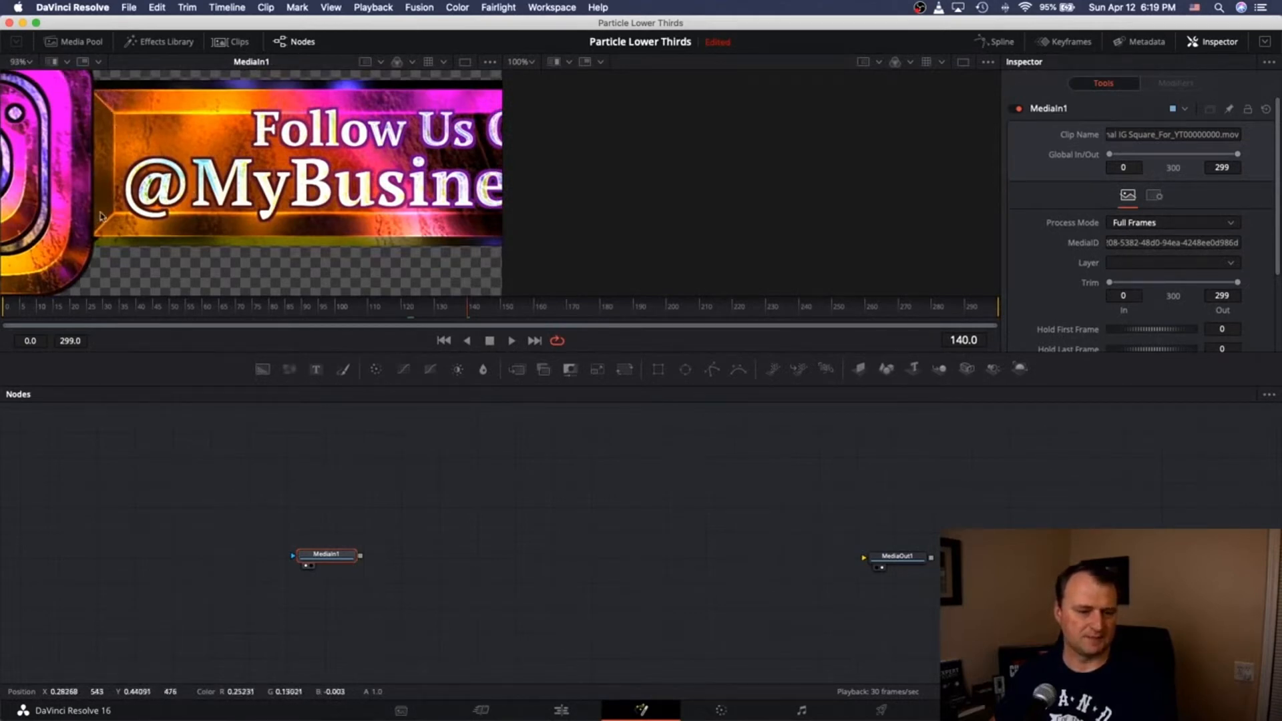
scroll(72, 157, "left", 10)
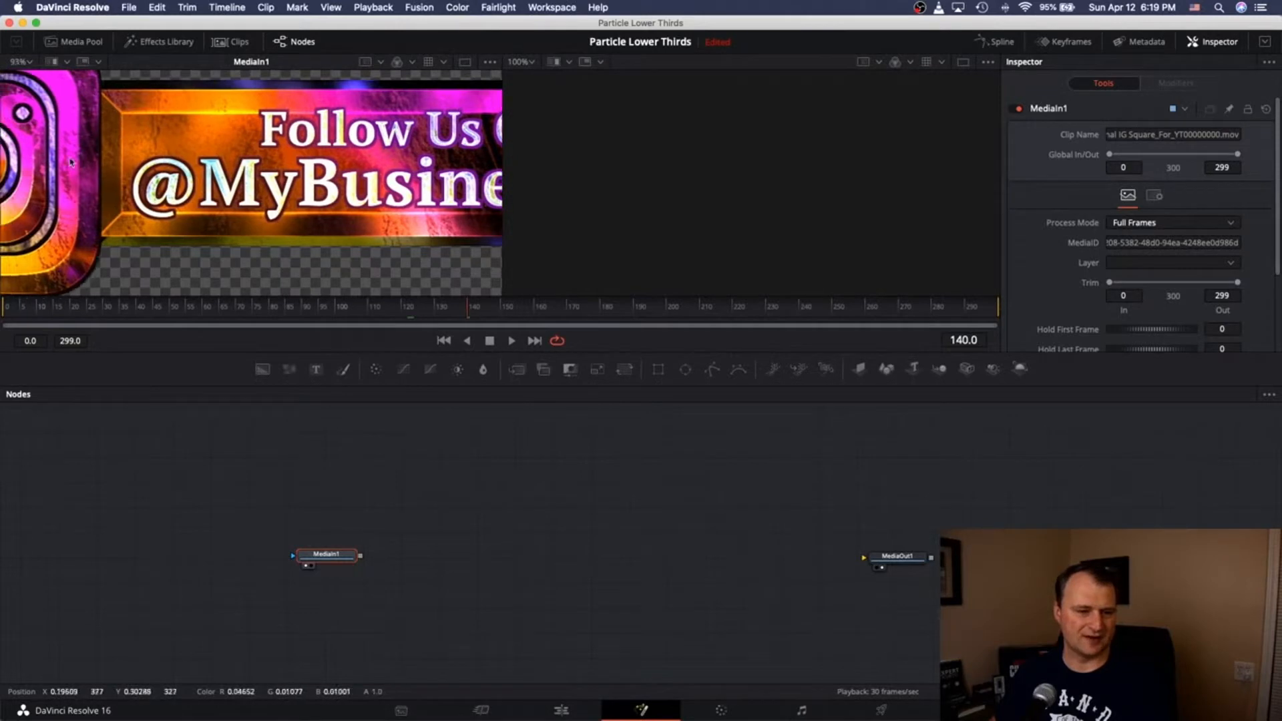
scroll(400, 177, "right", 5)
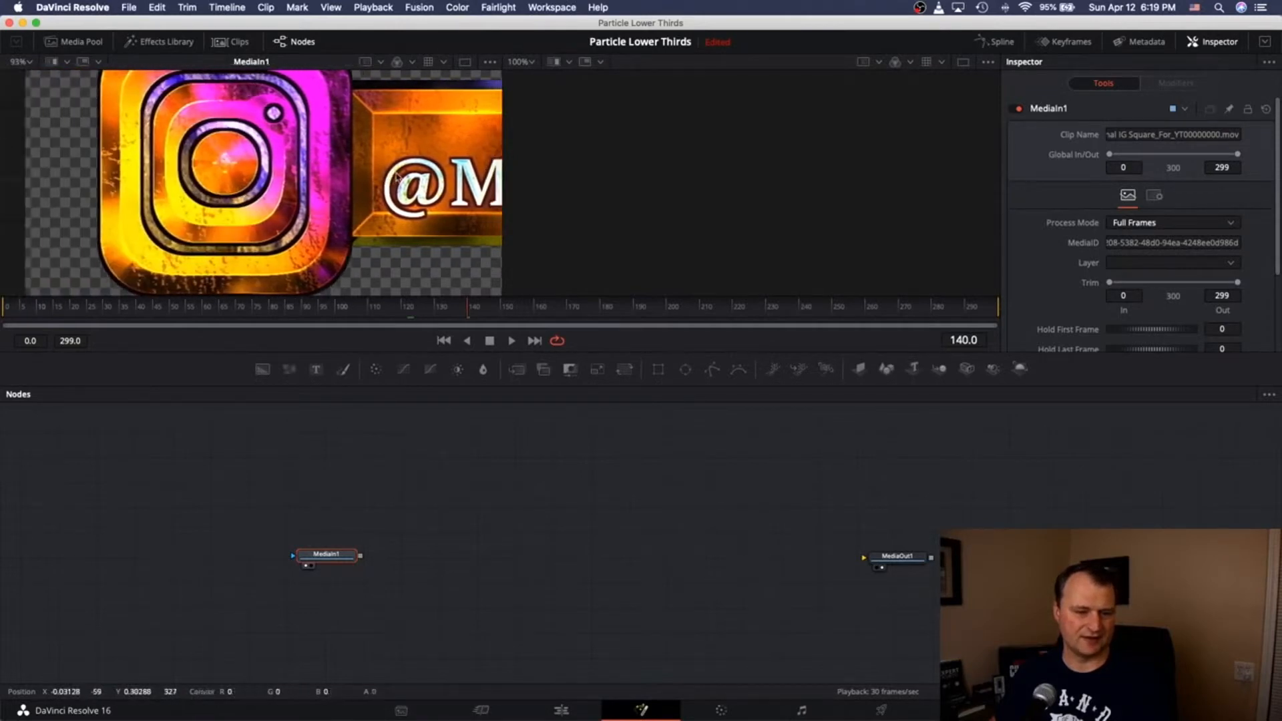
scroll(365, 172, "down", 8)
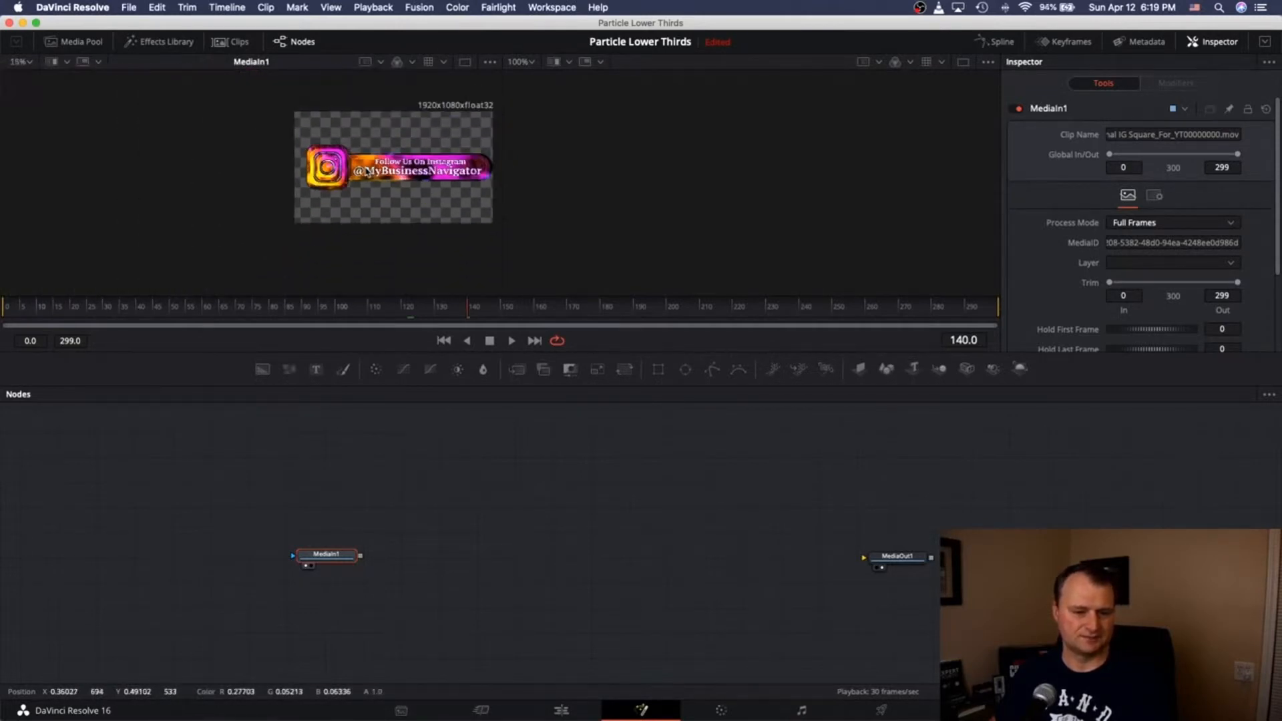
scroll(366, 171, "up", 1)
scroll(366, 172, "right", 4)
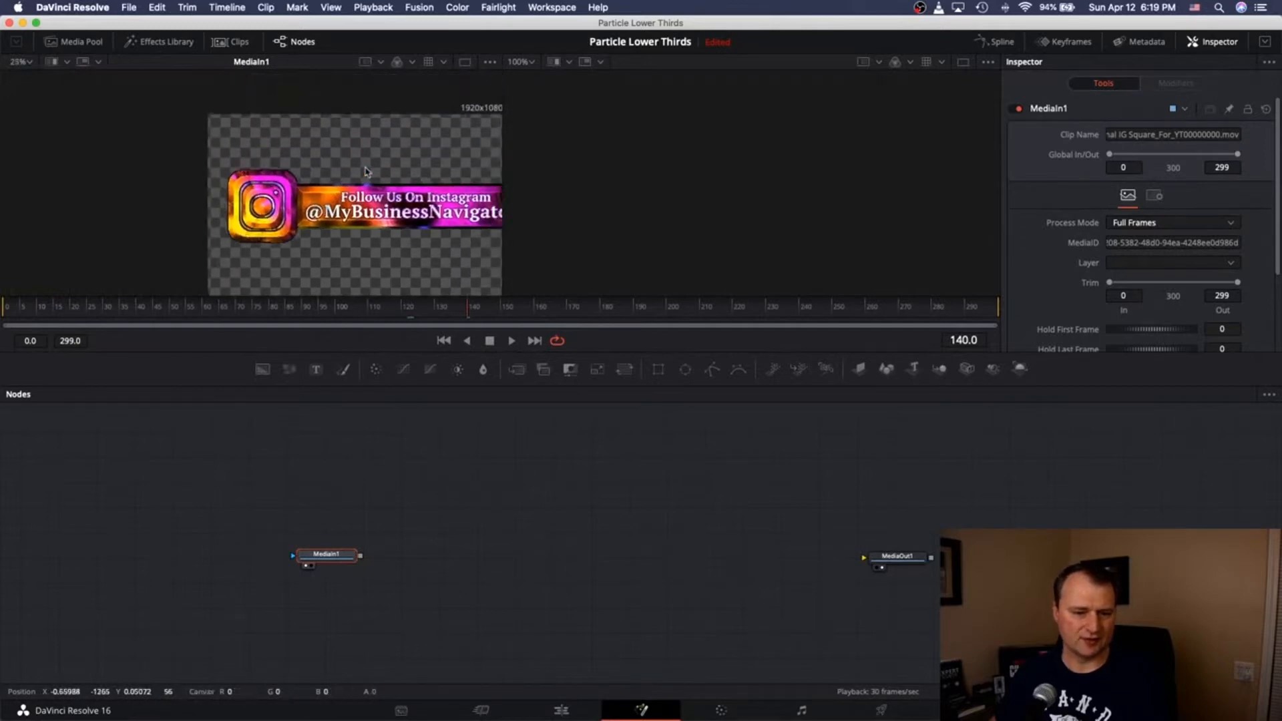
scroll(264, 155, "up", 6)
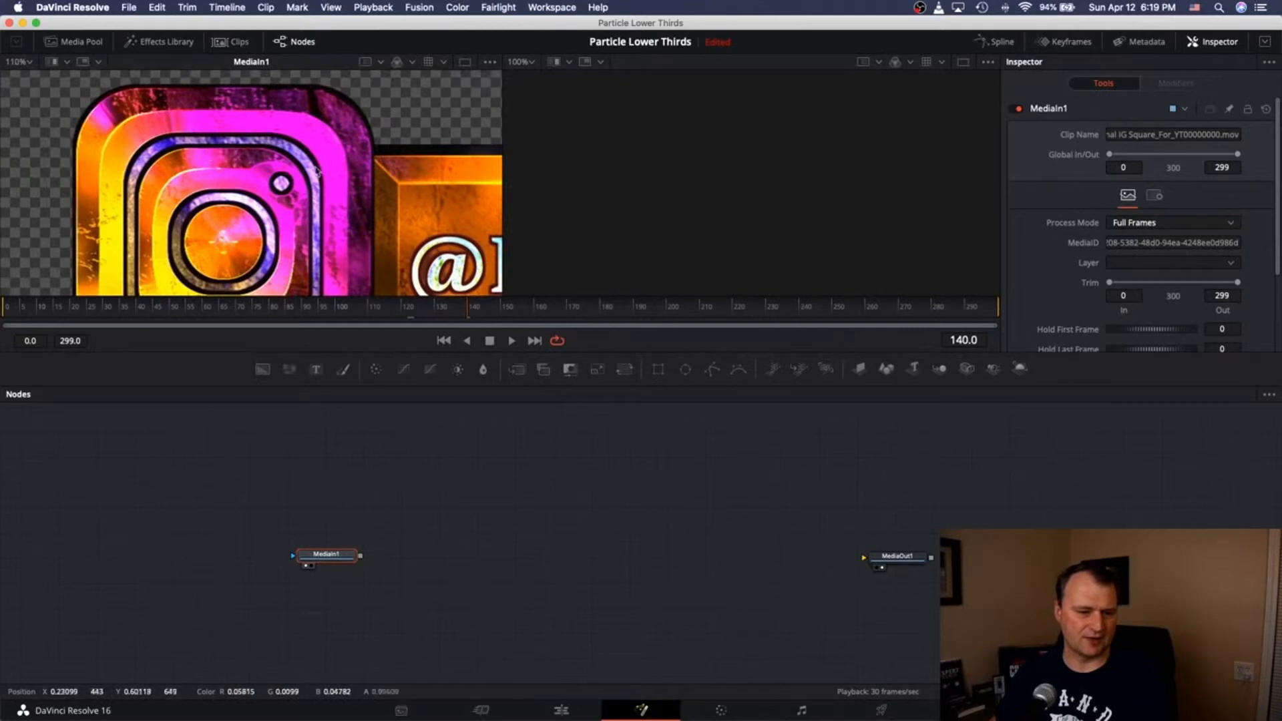
scroll(310, 224, "down", 3)
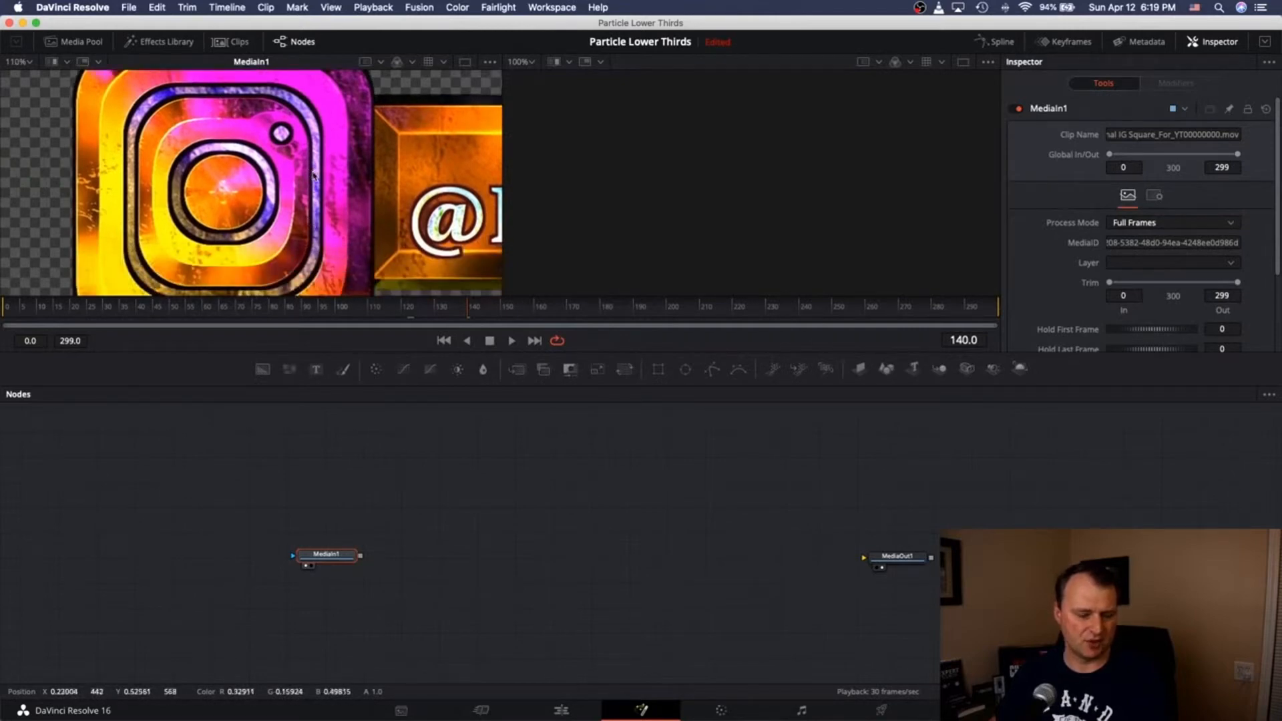
scroll(311, 172, "down", 2)
scroll(314, 175, "down", 8)
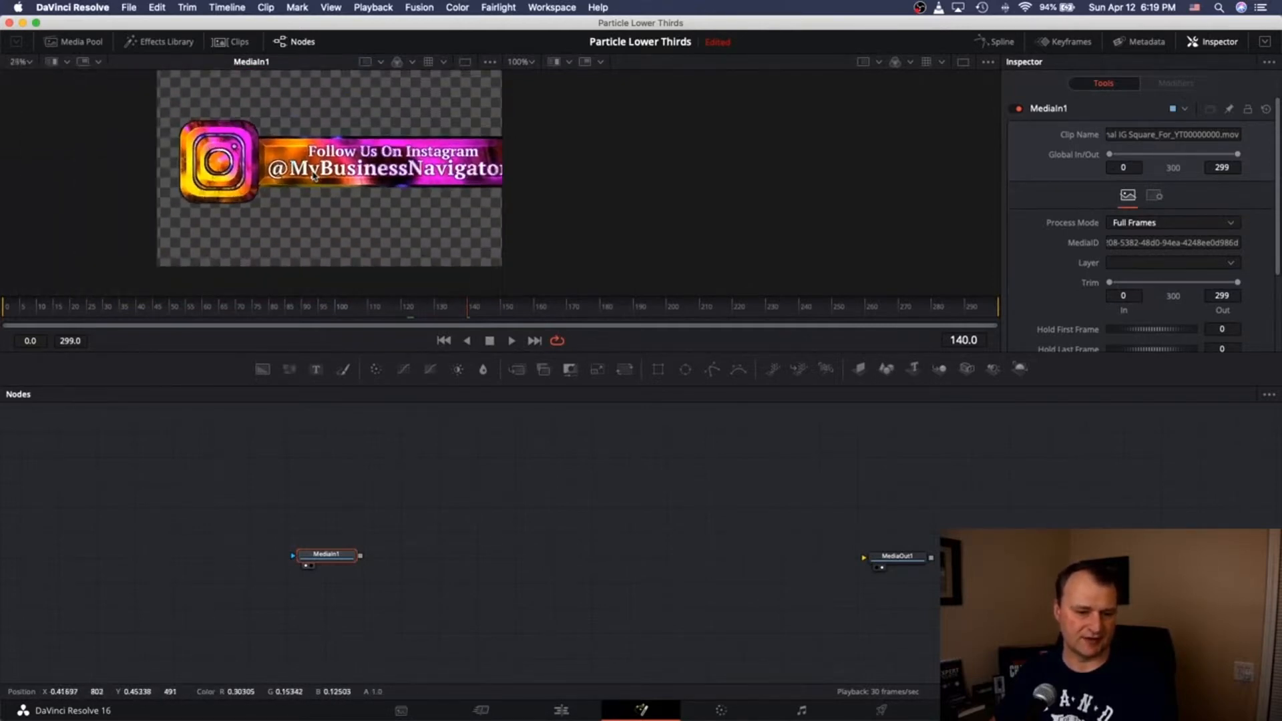
scroll(314, 176, "down", 2)
scroll(314, 176, "up", 2)
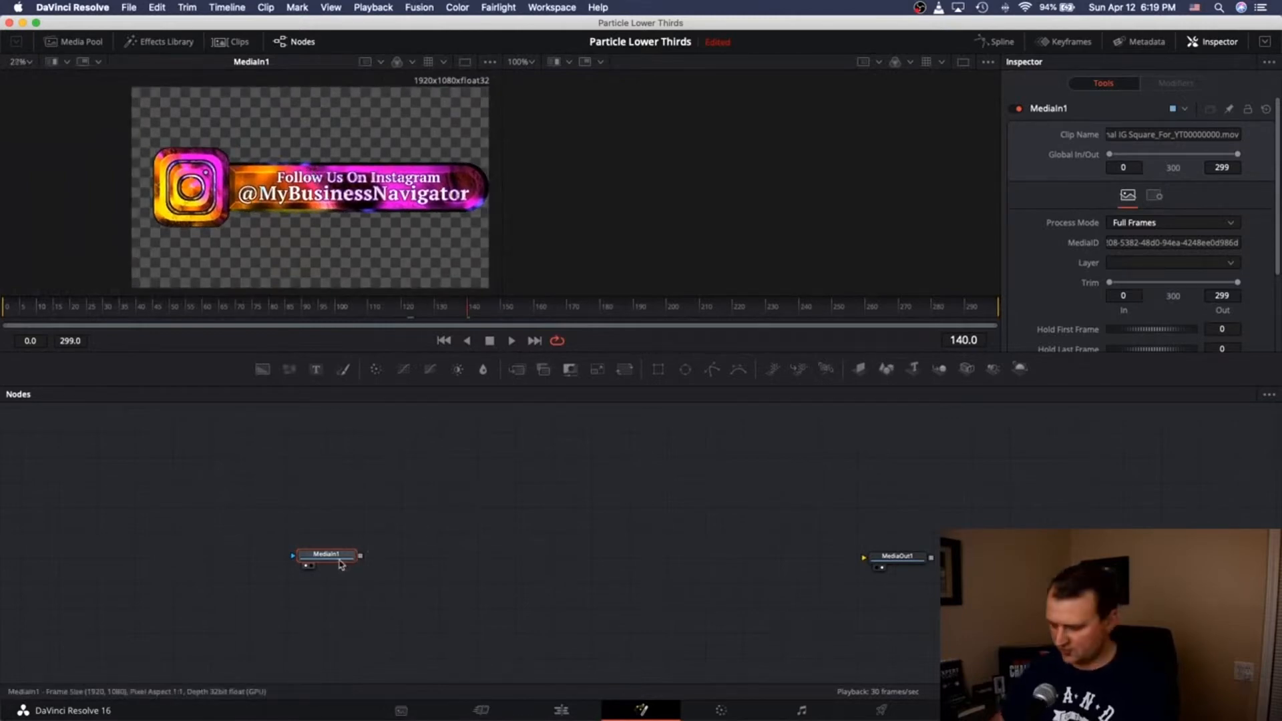
Step: Add a Merge node fed by MediaIn1 and place it a little to the right of it
mouse_move(340, 564)
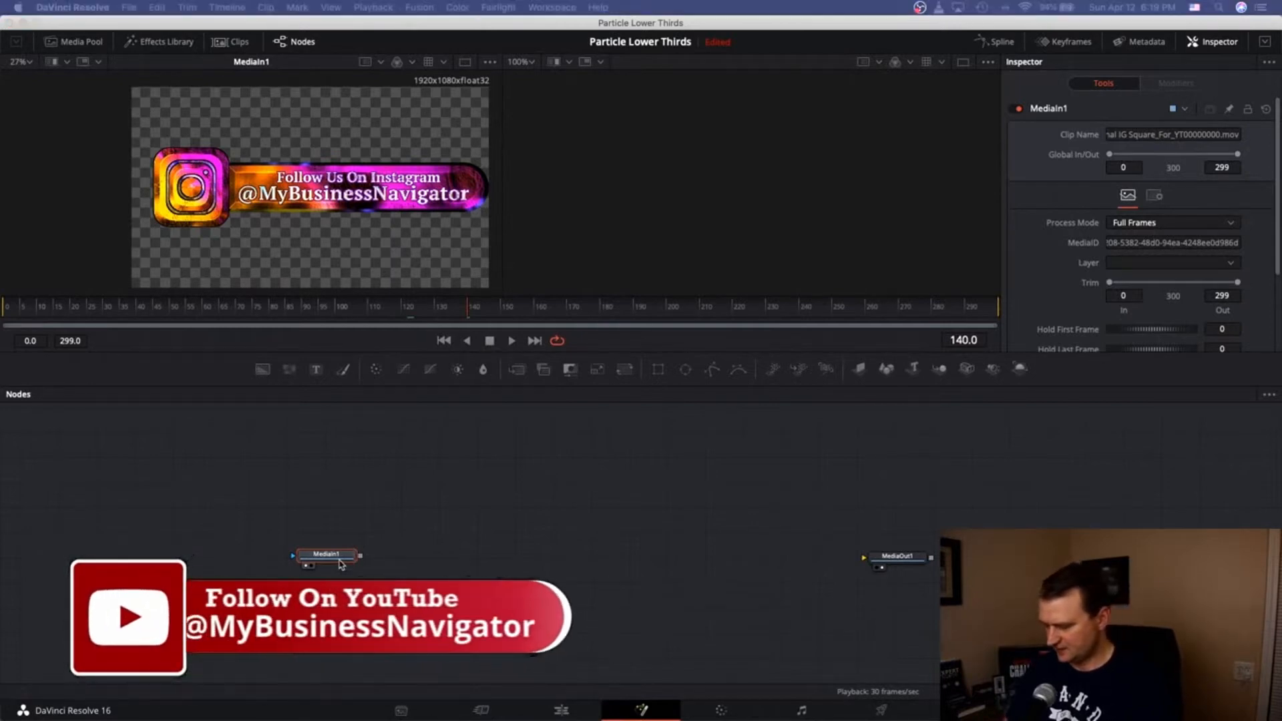
key("Return")
left_click_drag(402, 555, 430, 554)
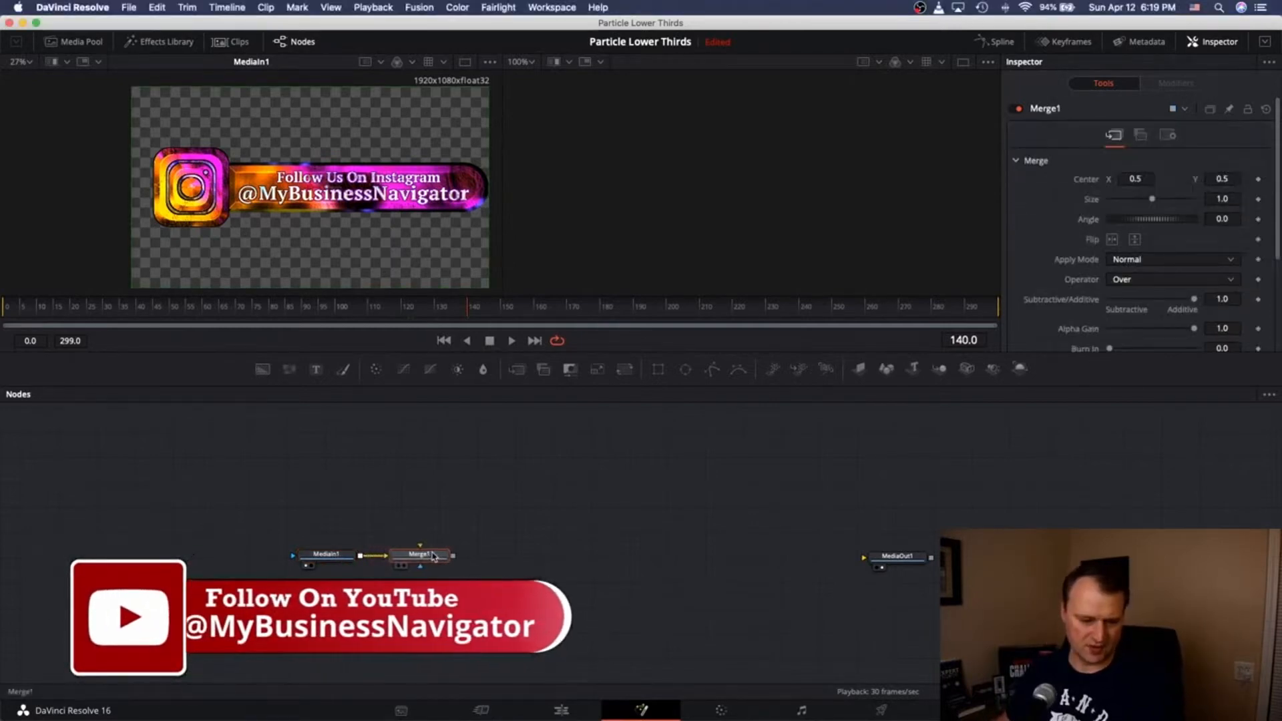
Step: Add a Background node above Merge1, connect it to the merge, and make its color fully transparent
left_click(401, 467)
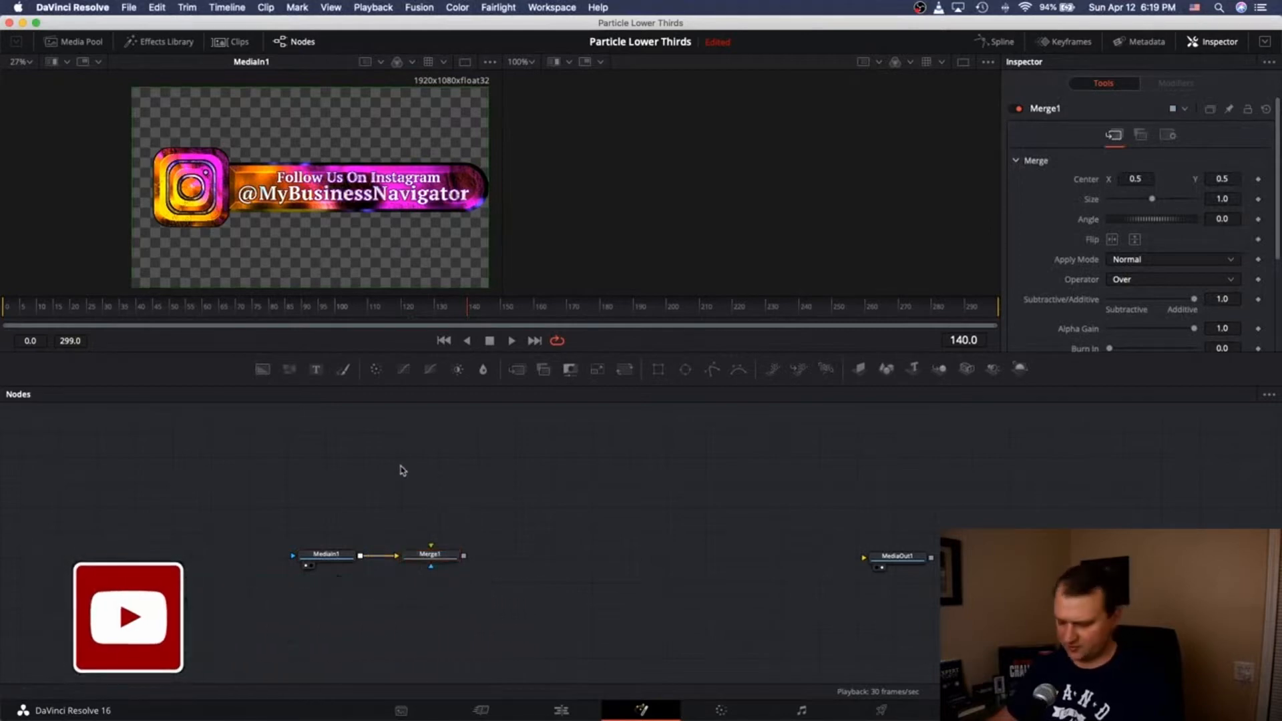
key("shift+space")
key("Return")
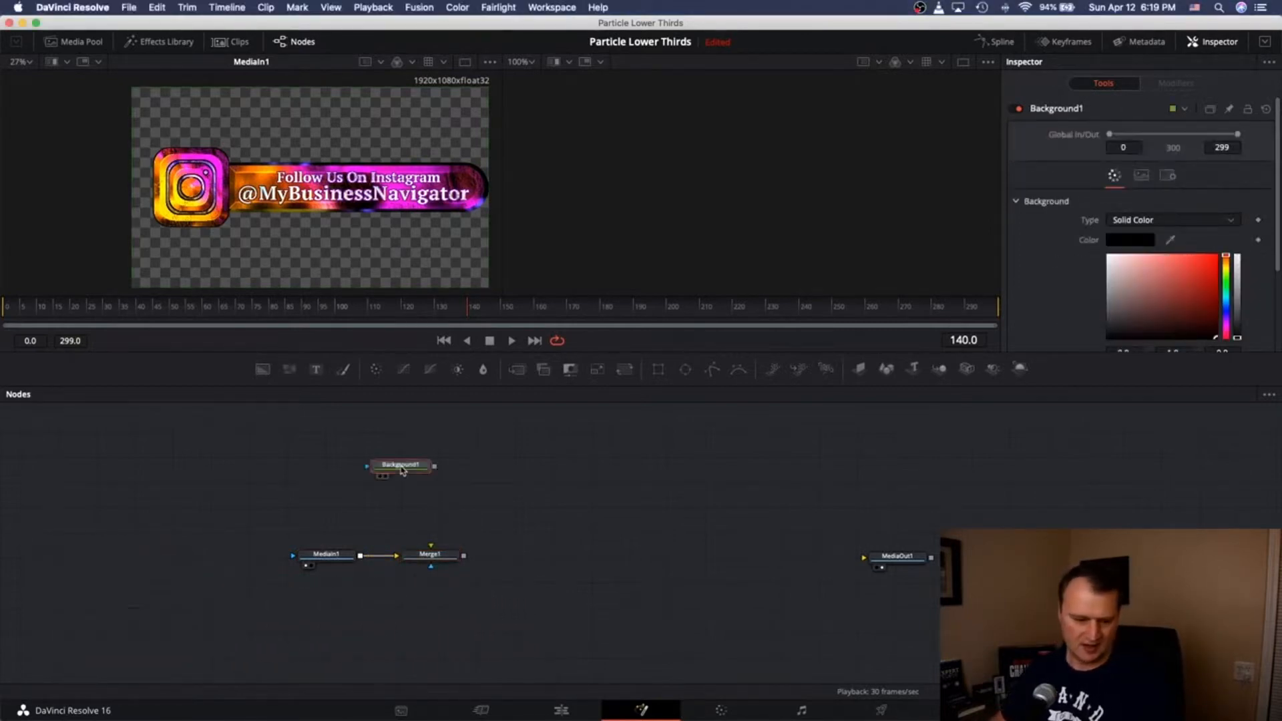
left_click_drag(435, 466, 431, 557)
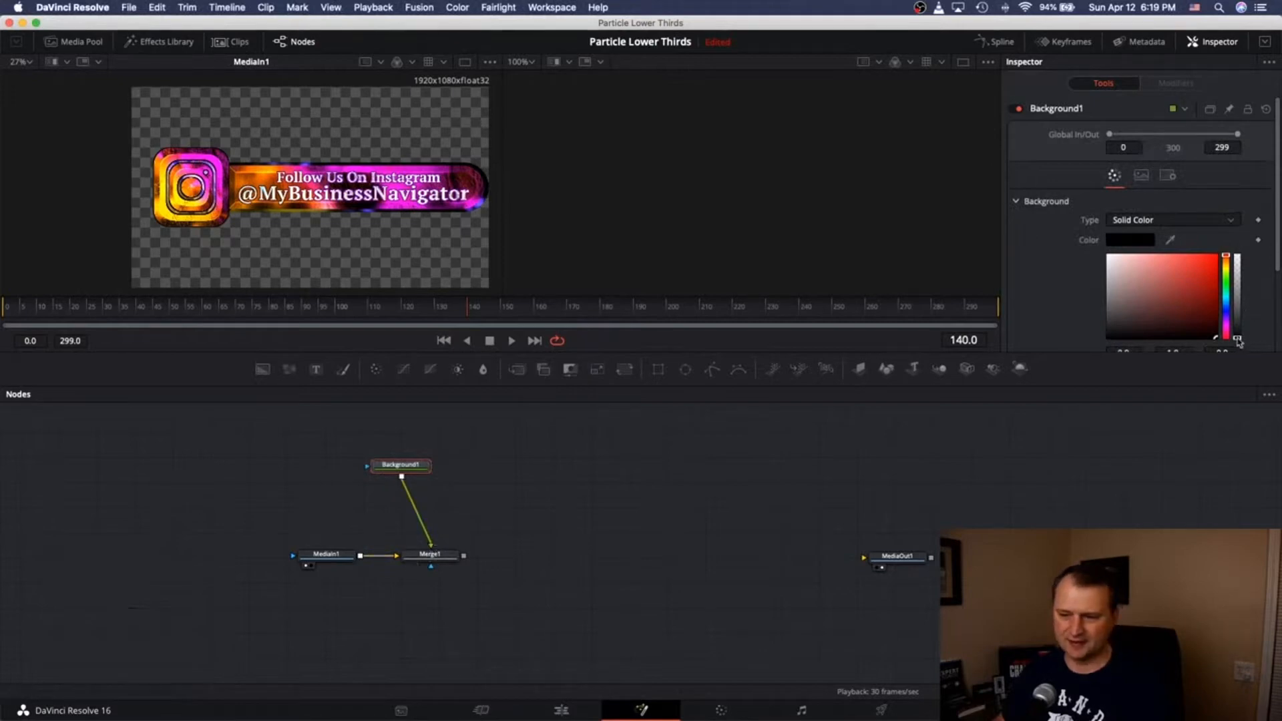
left_click_drag(1237, 338, 1237, 251)
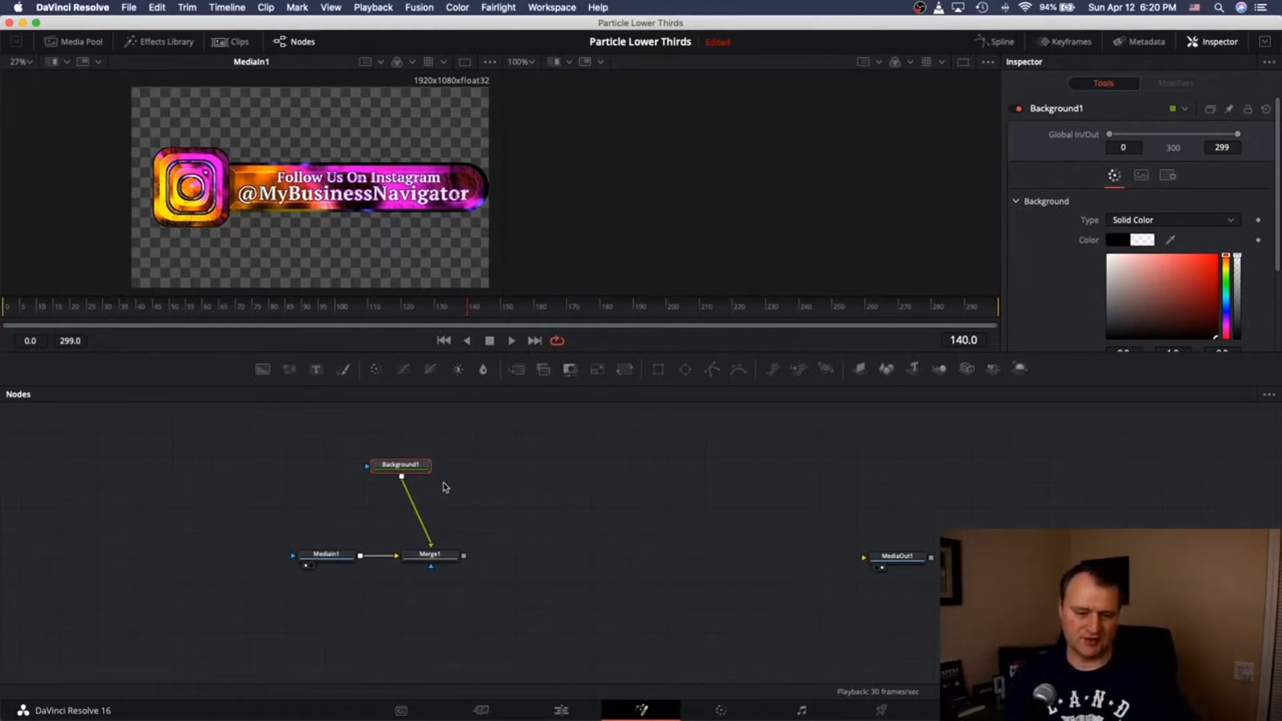
Step: Swap Merge1's inputs so MediaIn1 is the foreground, and set the merge size to 0.75
left_click(431, 556)
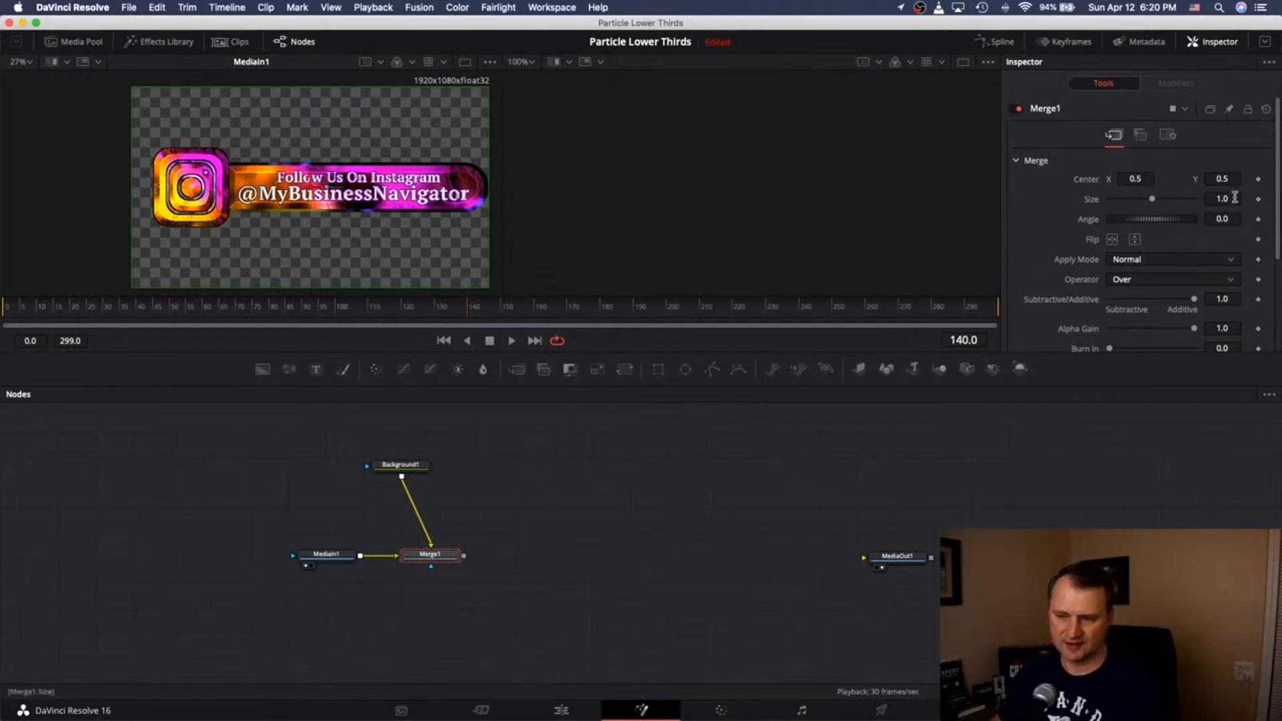
left_click(1234, 198)
key("BackSpace")
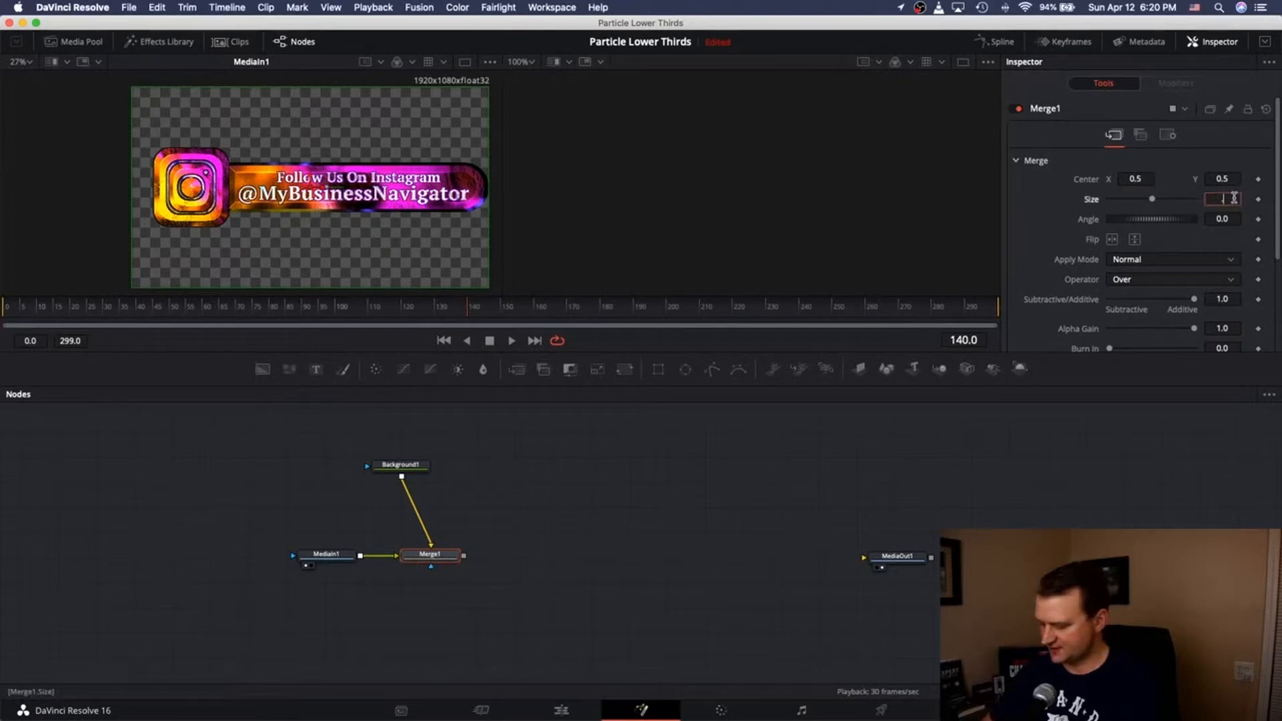
type(".75")
key("Tab")
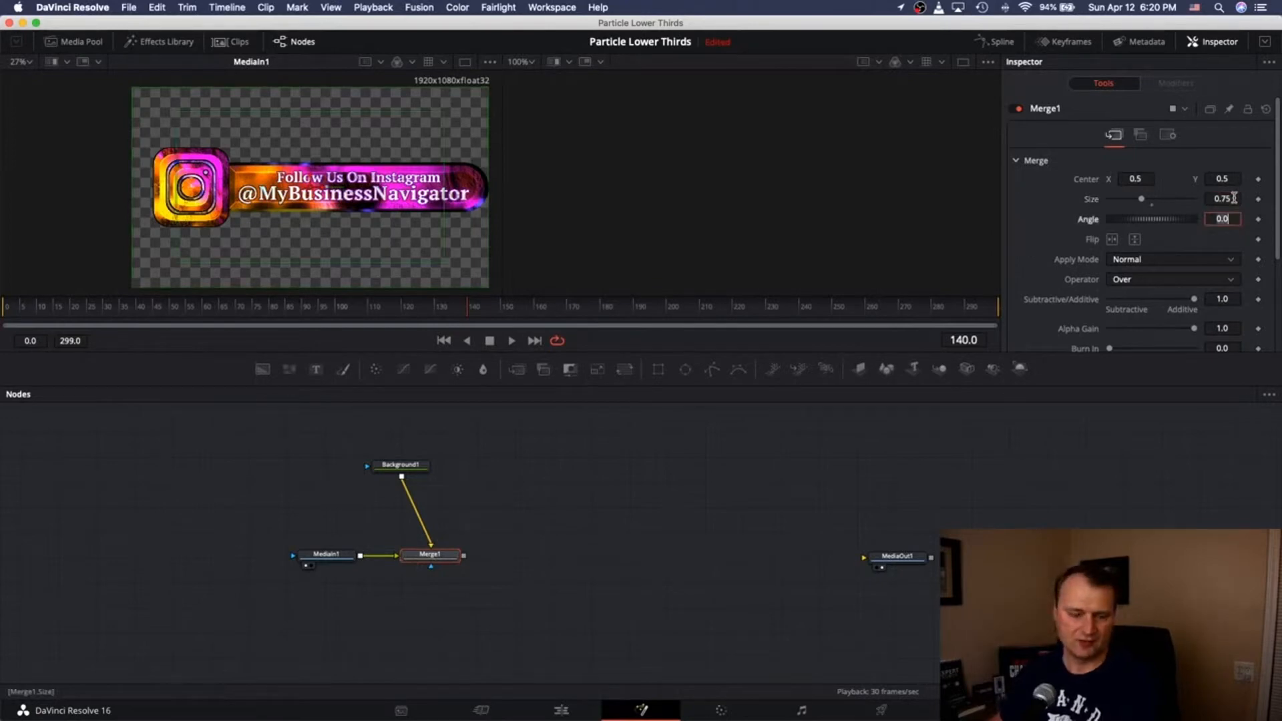
Step: Show Merge1 in the second viewer to compare it with the original lower third
left_click(413, 565)
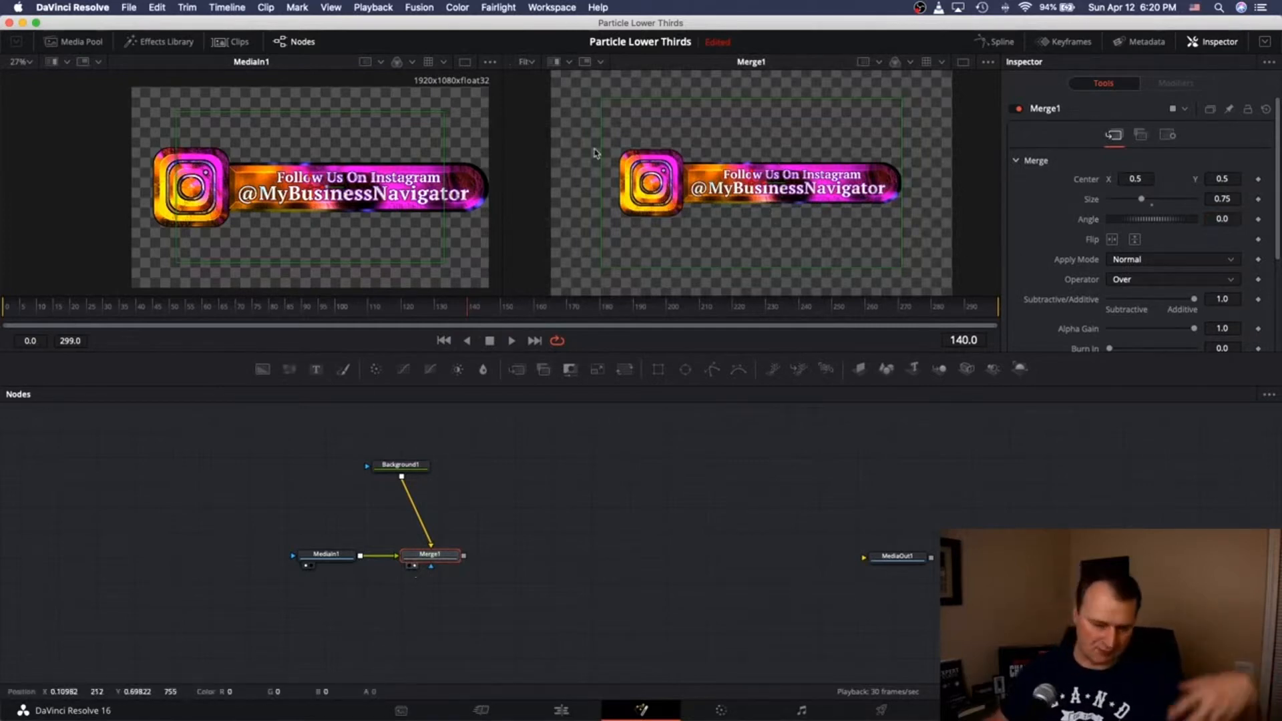
scroll(409, 210, "down", 2)
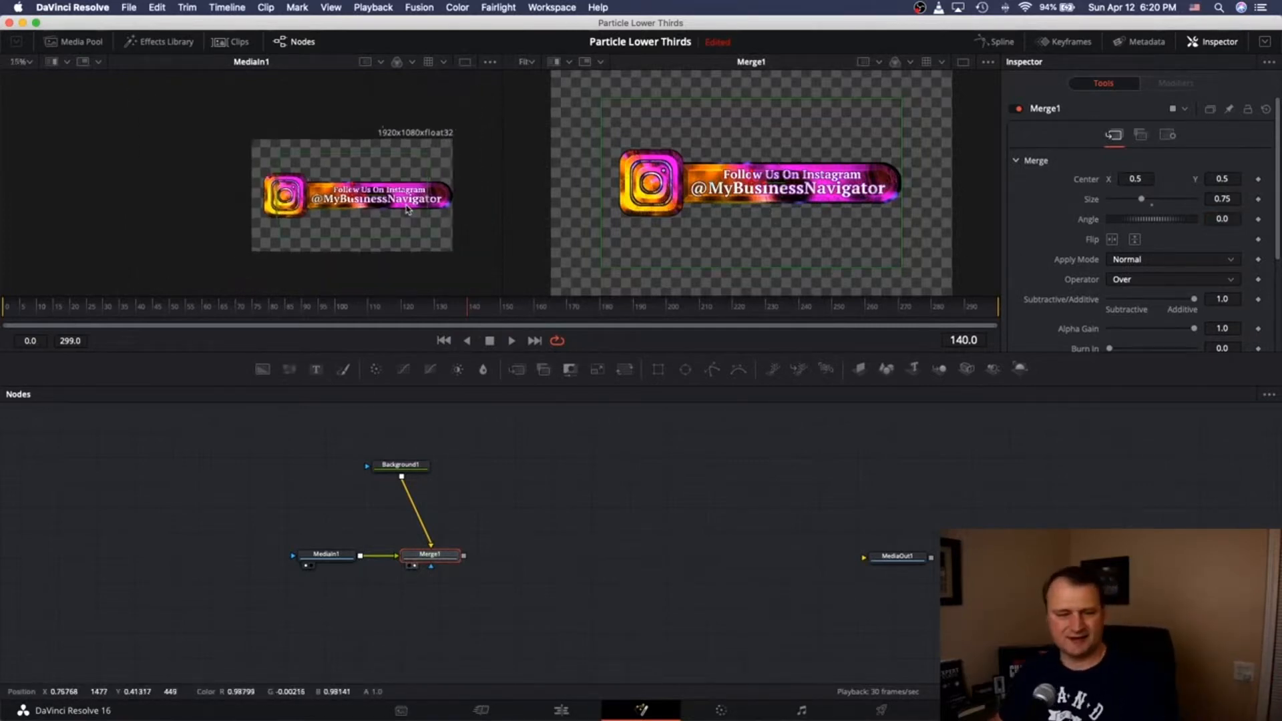
scroll(408, 210, "up", 1)
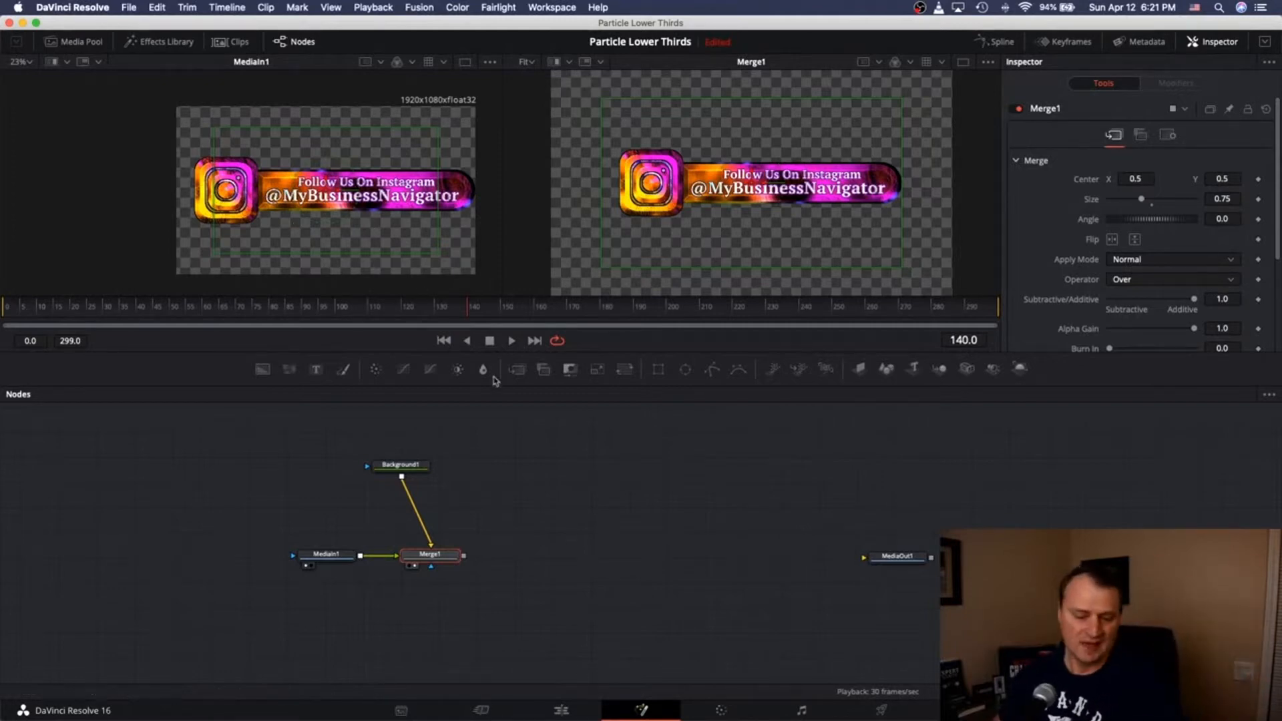
Step: Add two unconnected Merge nodes to the right of Merge1, one above and one below its row
left_click(500, 509)
key("shift+space")
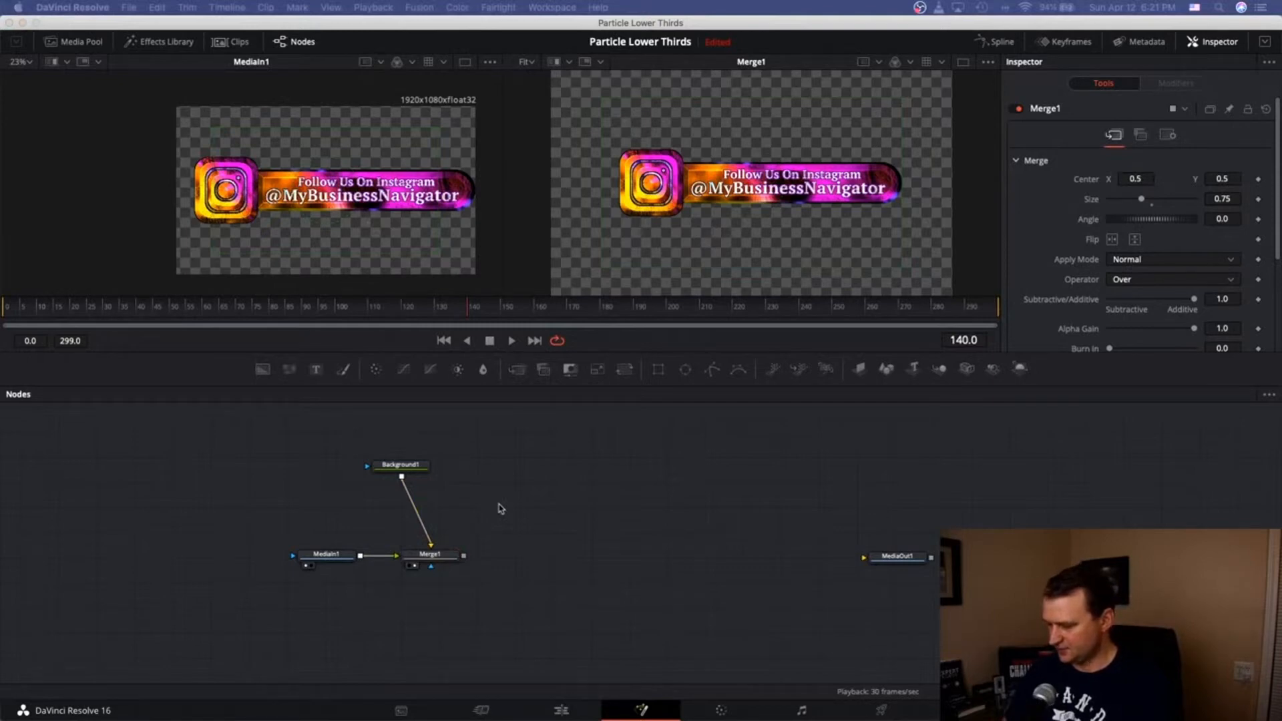
key("Return")
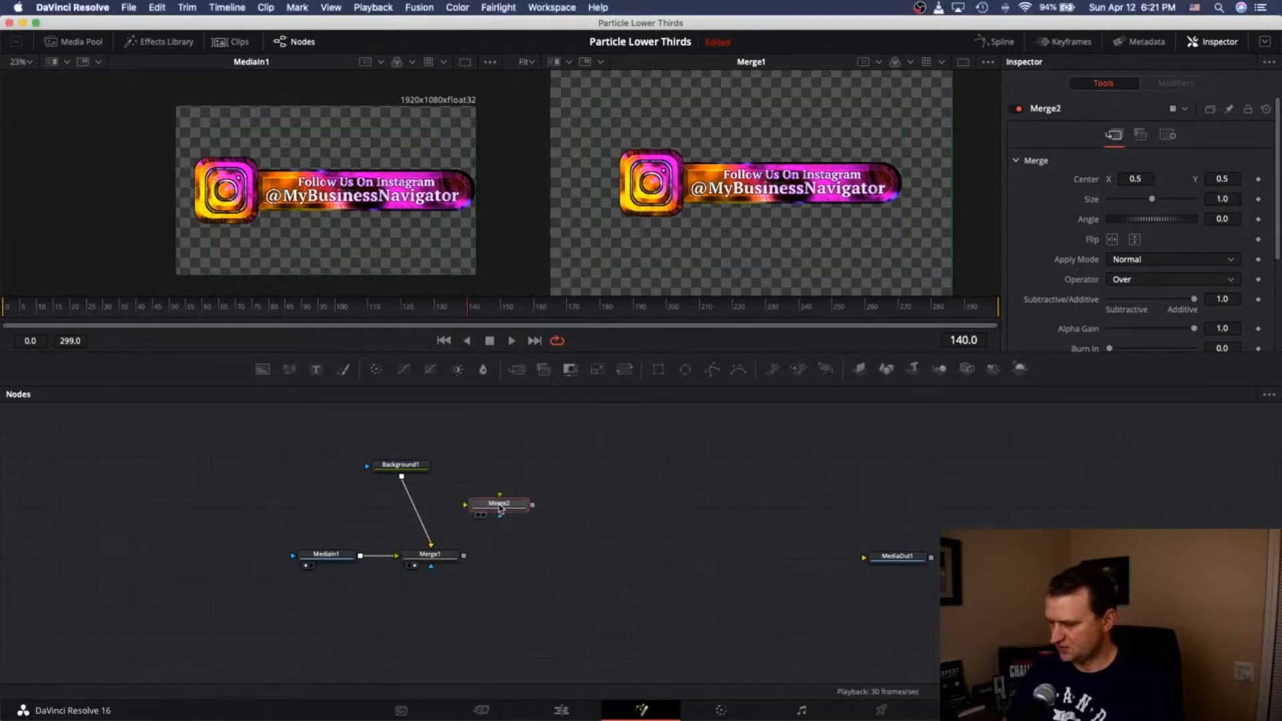
key("shift+space")
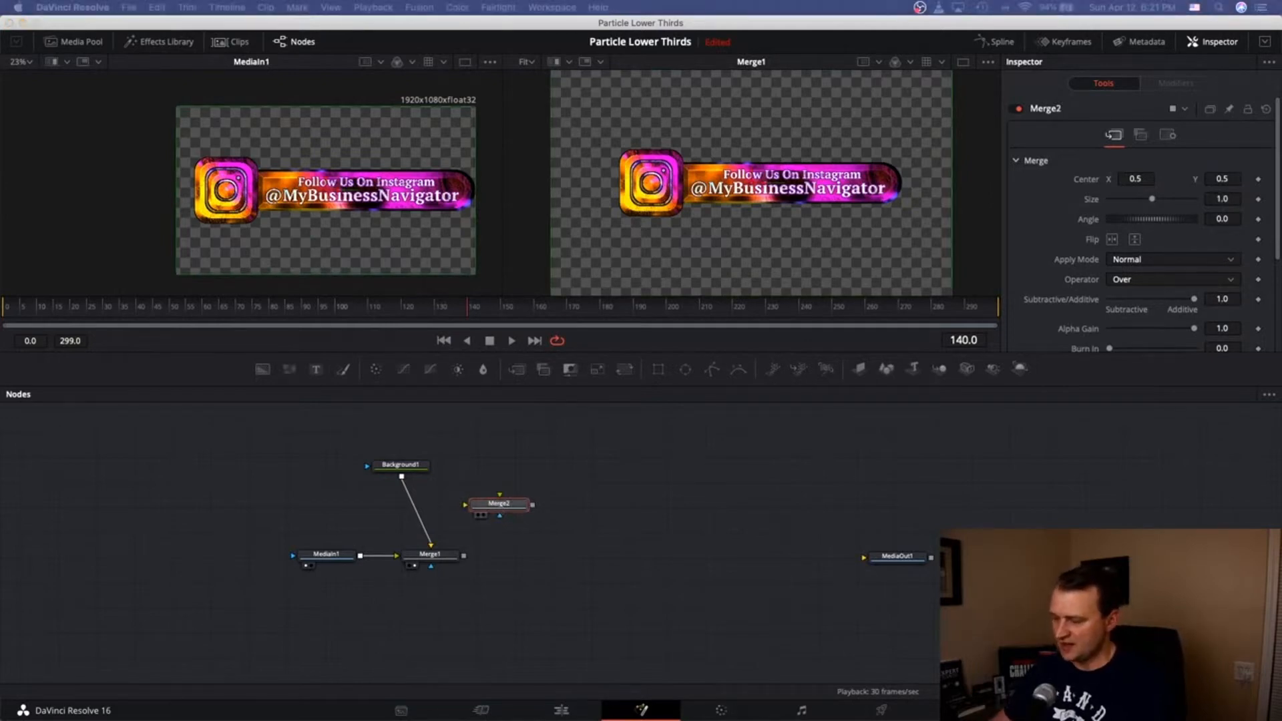
type("merge")
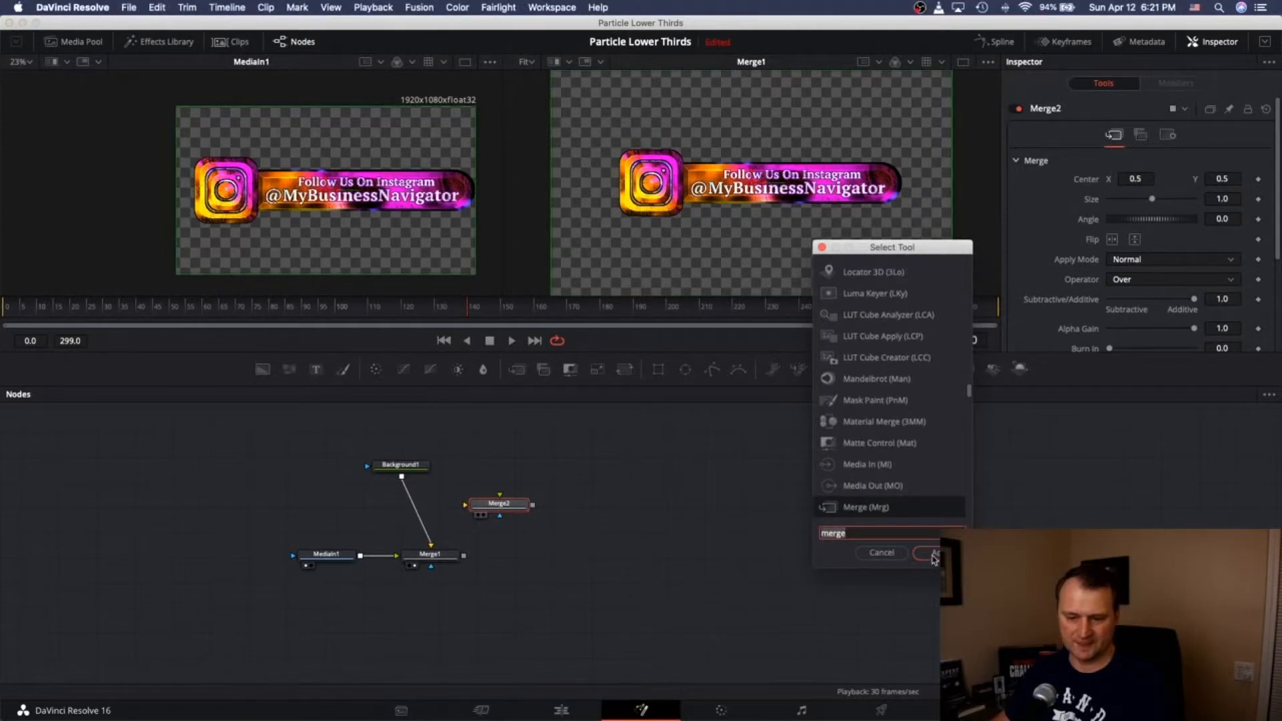
left_click(933, 554)
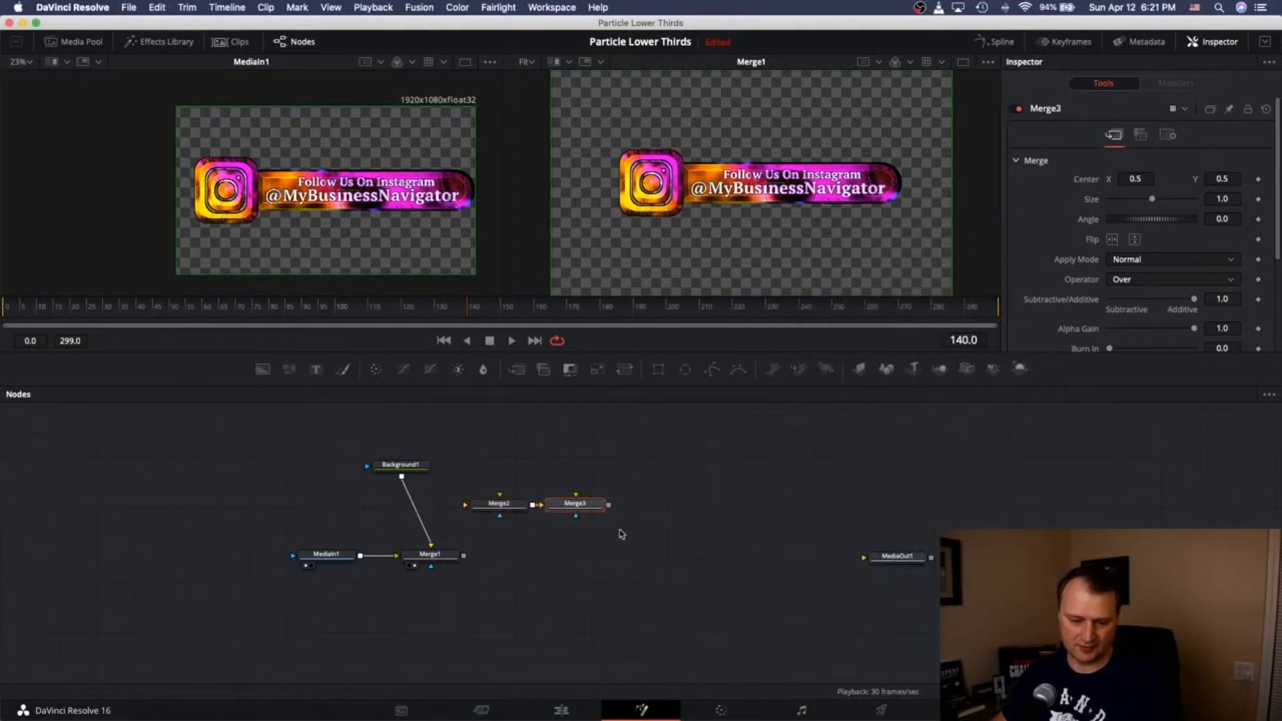
left_click_drag(575, 509, 512, 613)
left_click_drag(507, 504, 519, 500)
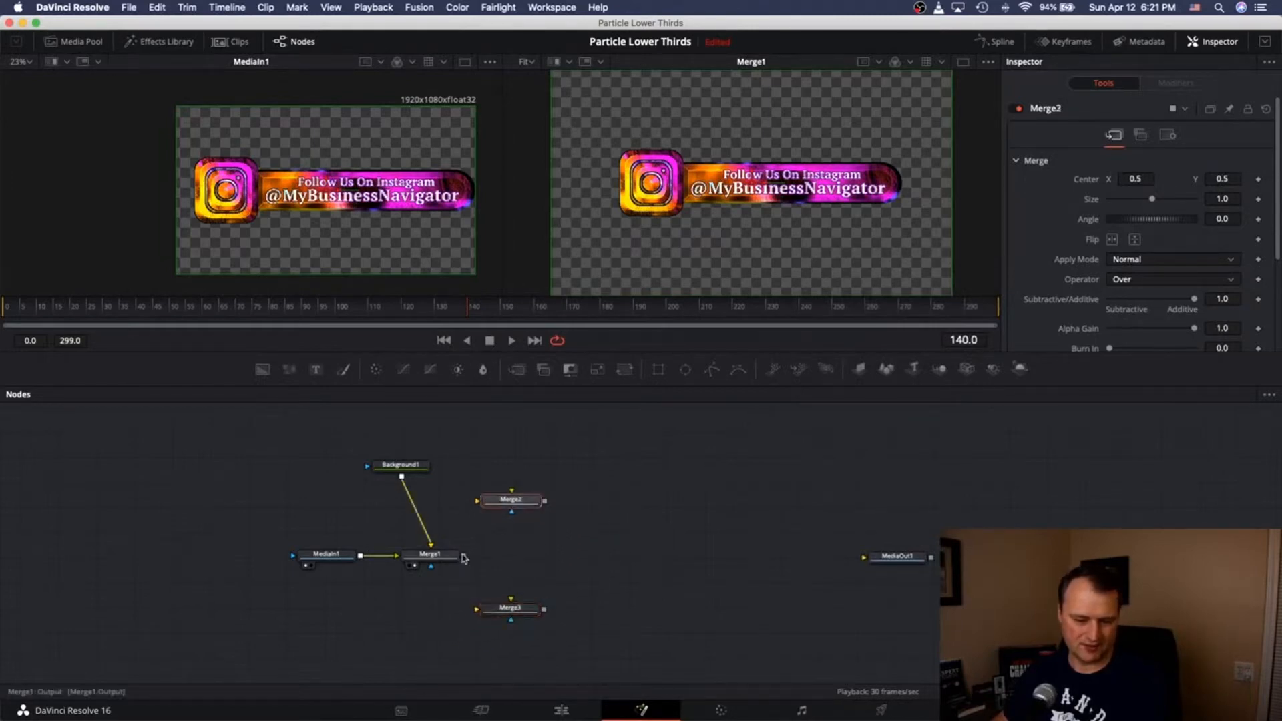
Step: Connect Merge1 and Background1 to both Merge2 and Merge3, and swap the foreground and background inputs
left_click_drag(463, 555, 479, 501)
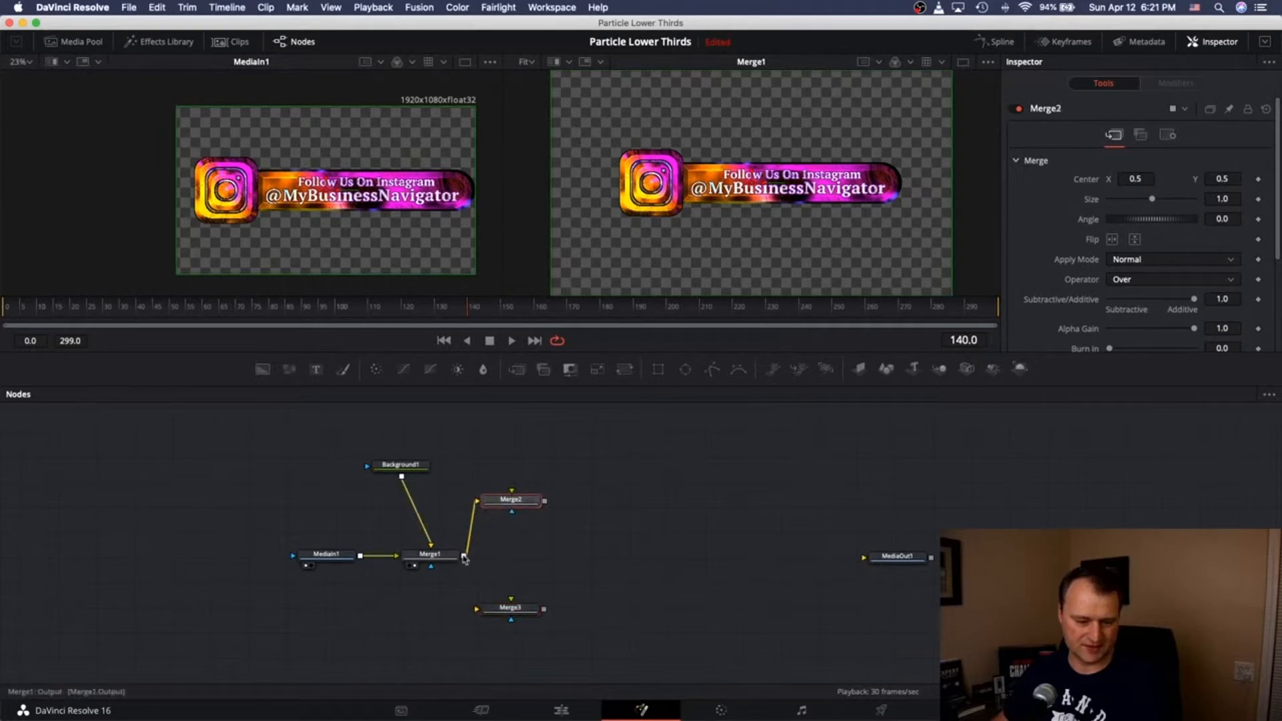
left_click_drag(464, 556, 476, 609)
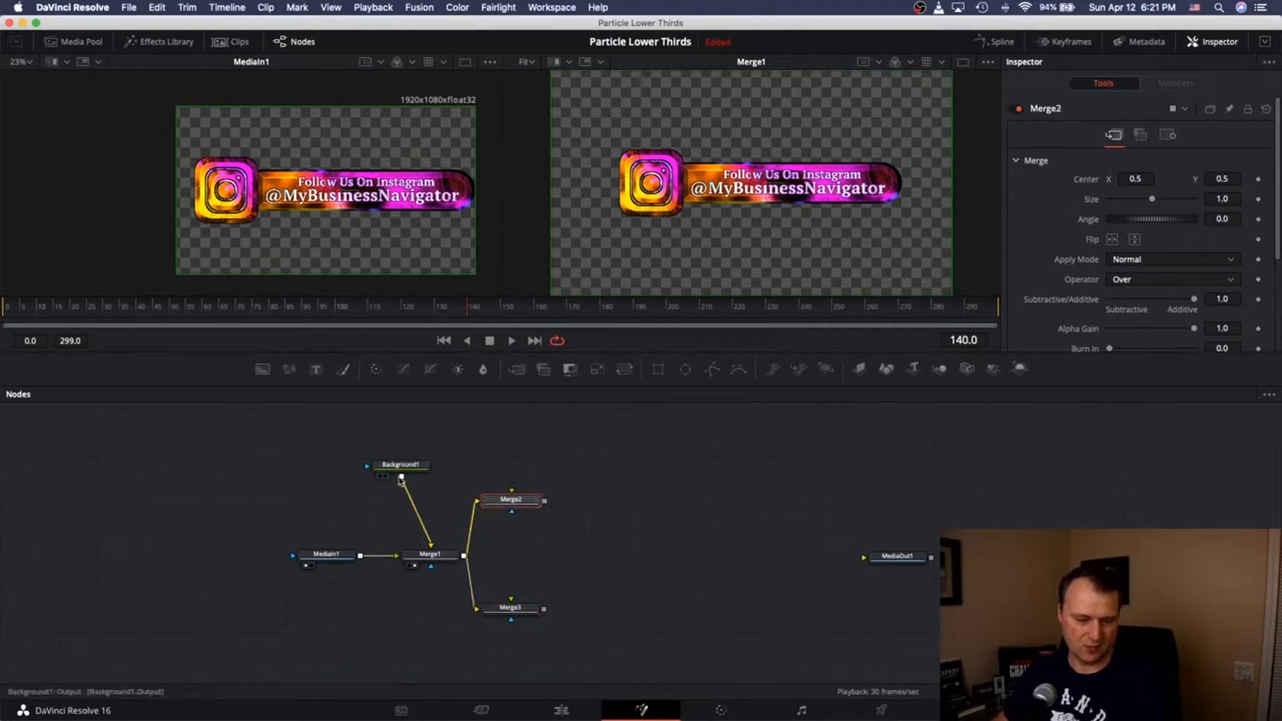
left_click_drag(403, 478, 512, 490)
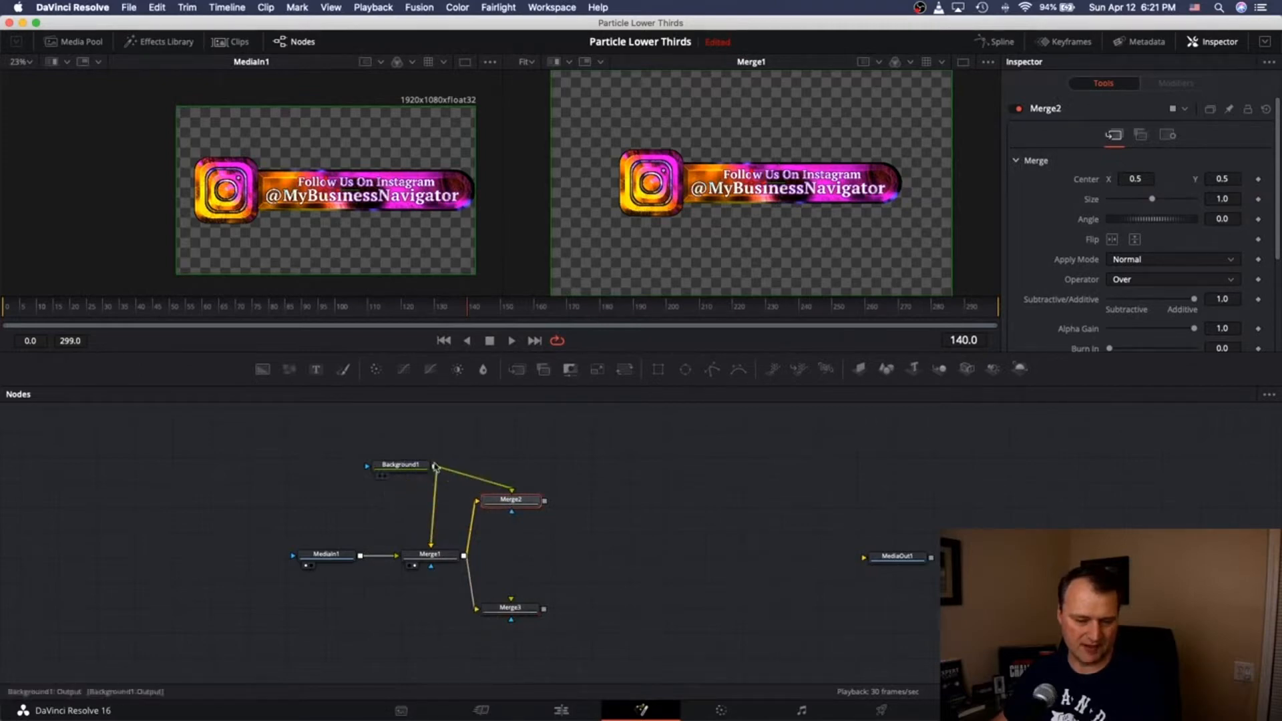
left_click_drag(434, 466, 514, 606)
key("ctrl+t")
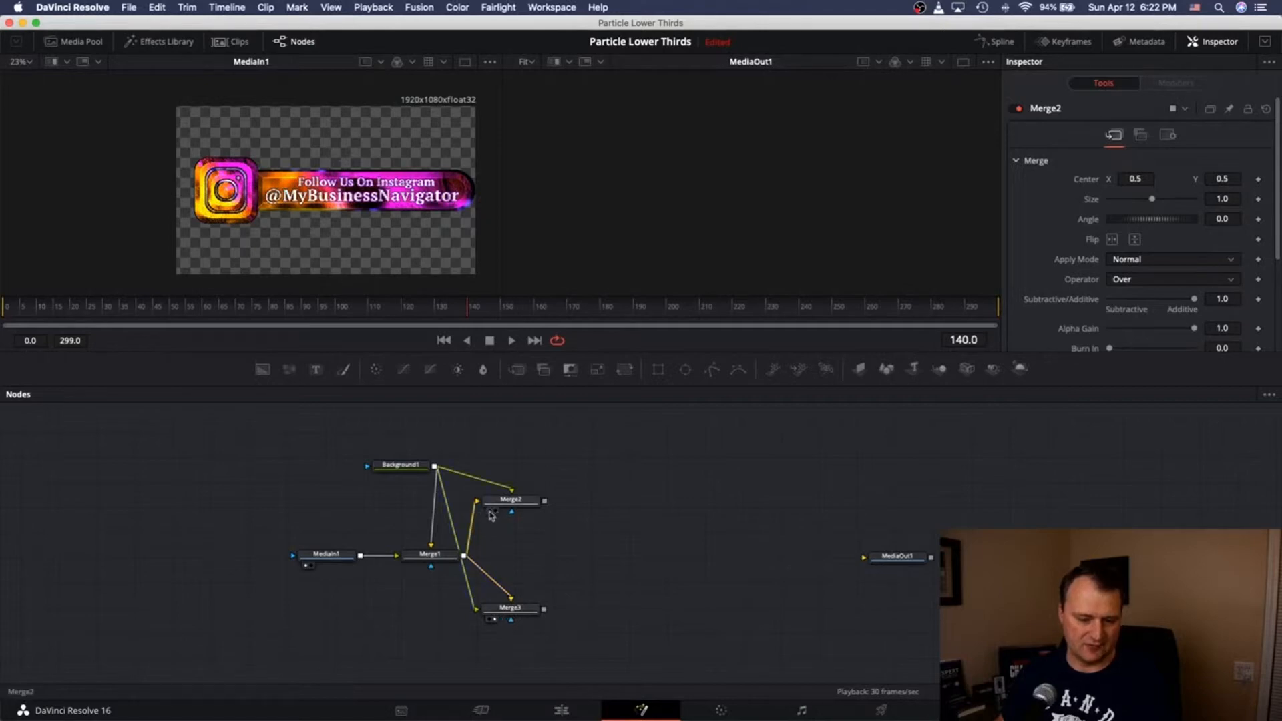
Step: Shift Merge2 and Merge3 slightly to the right and add a Rectangle mask node below Merge3
left_click_drag(507, 504, 519, 503)
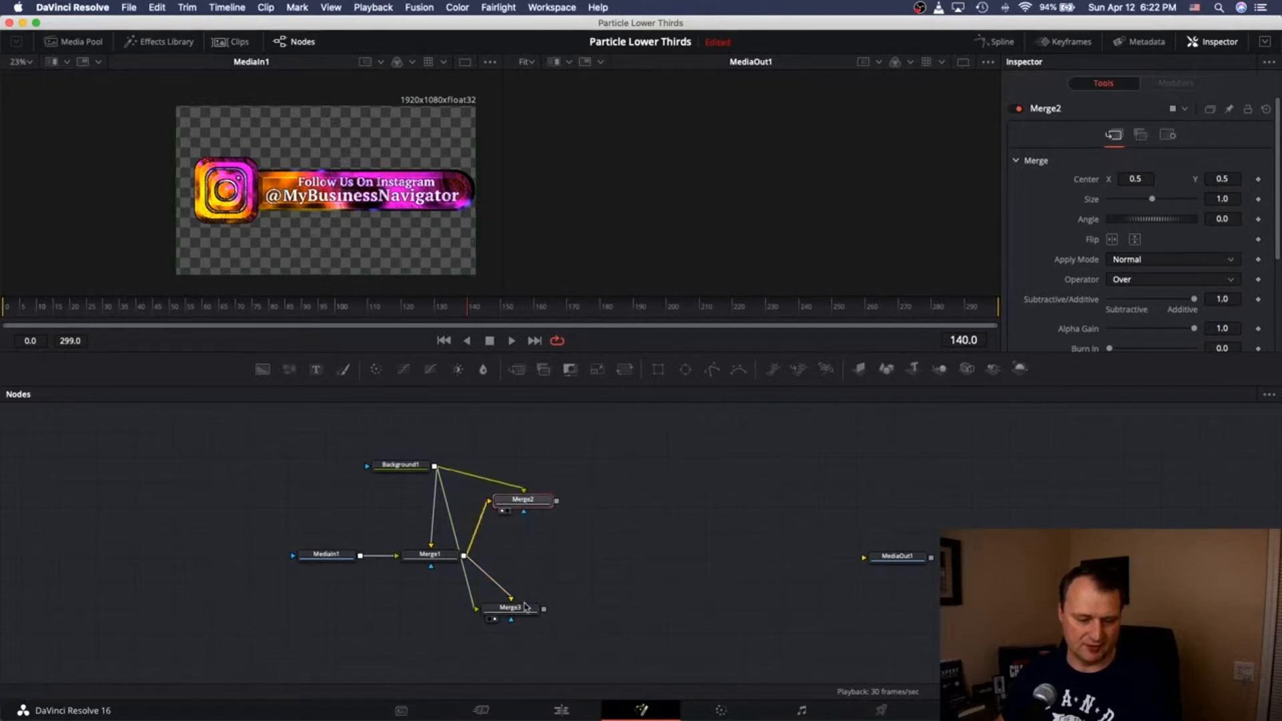
left_click_drag(523, 610, 534, 608)
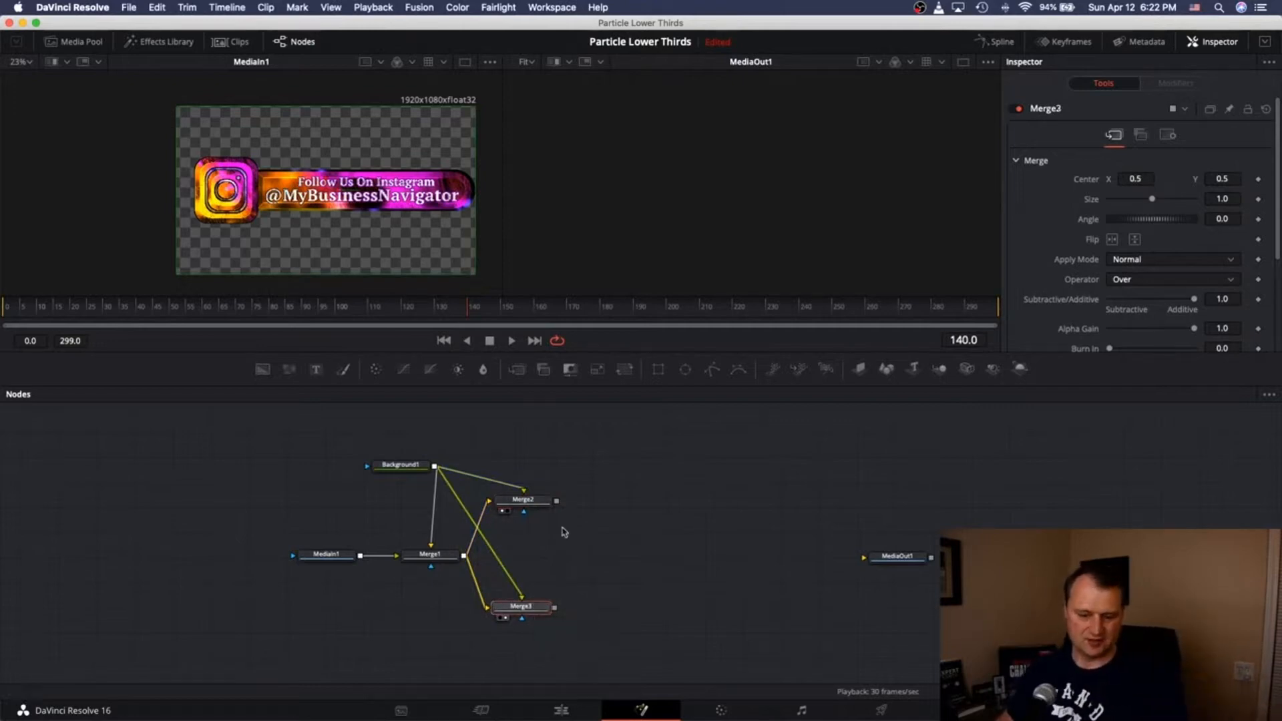
left_click(537, 652)
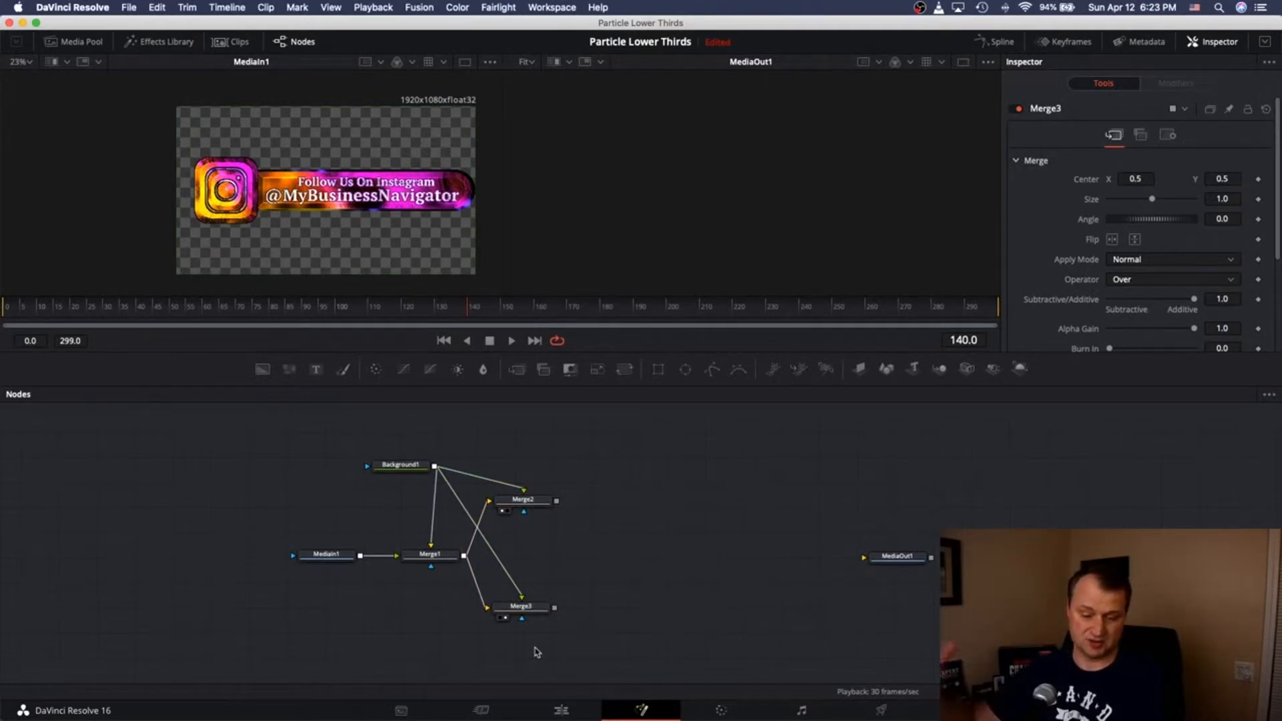
key("super+Tab")
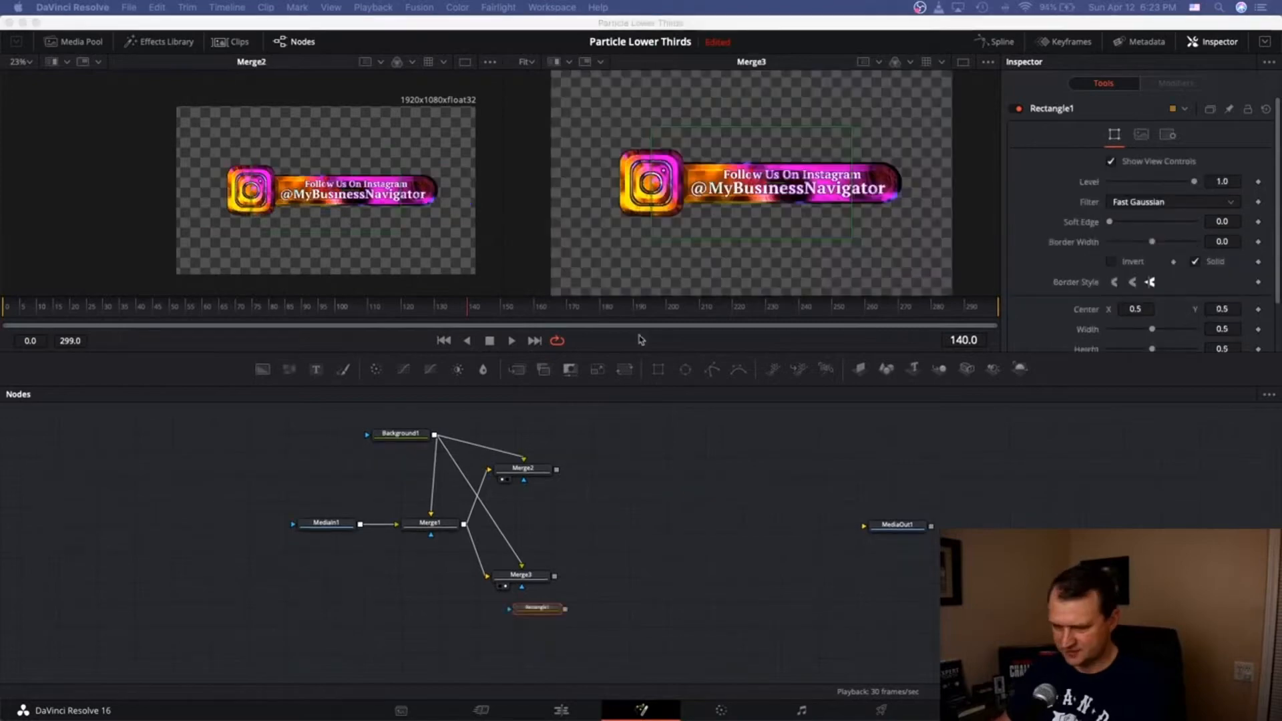
Step: Add a second Rectangle mask node above Merge2 and connect the two rectangles as masks to Merge2 and Merge3
left_click(906, 628)
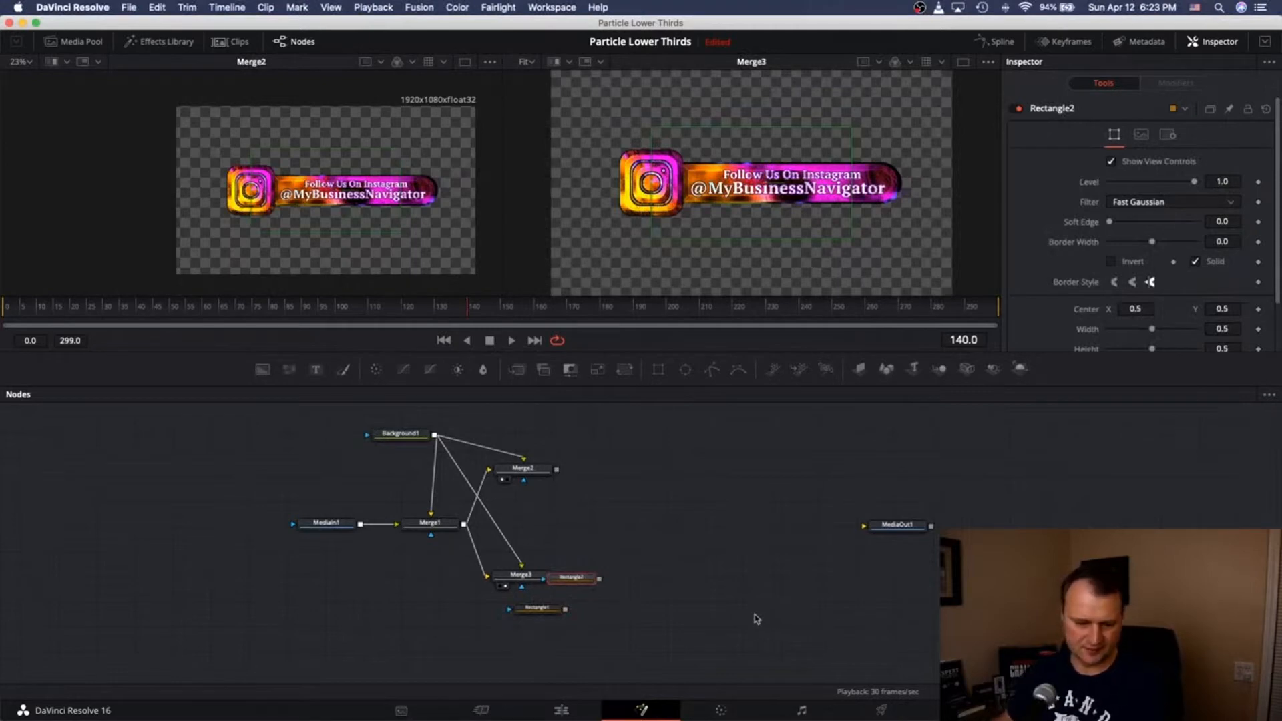
left_click_drag(568, 581, 547, 489)
left_click_drag(556, 609, 519, 628)
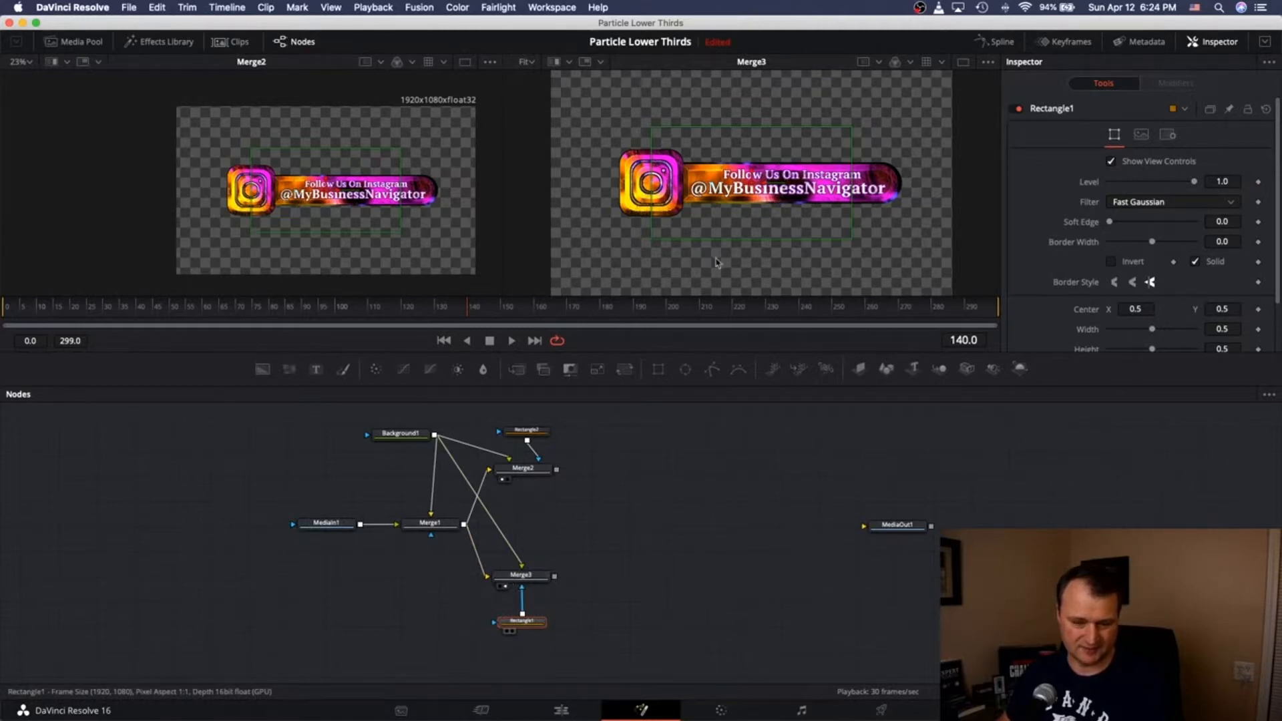
Step: Swap the foreground and background inputs of Merge3 and Merge2
left_click(520, 574)
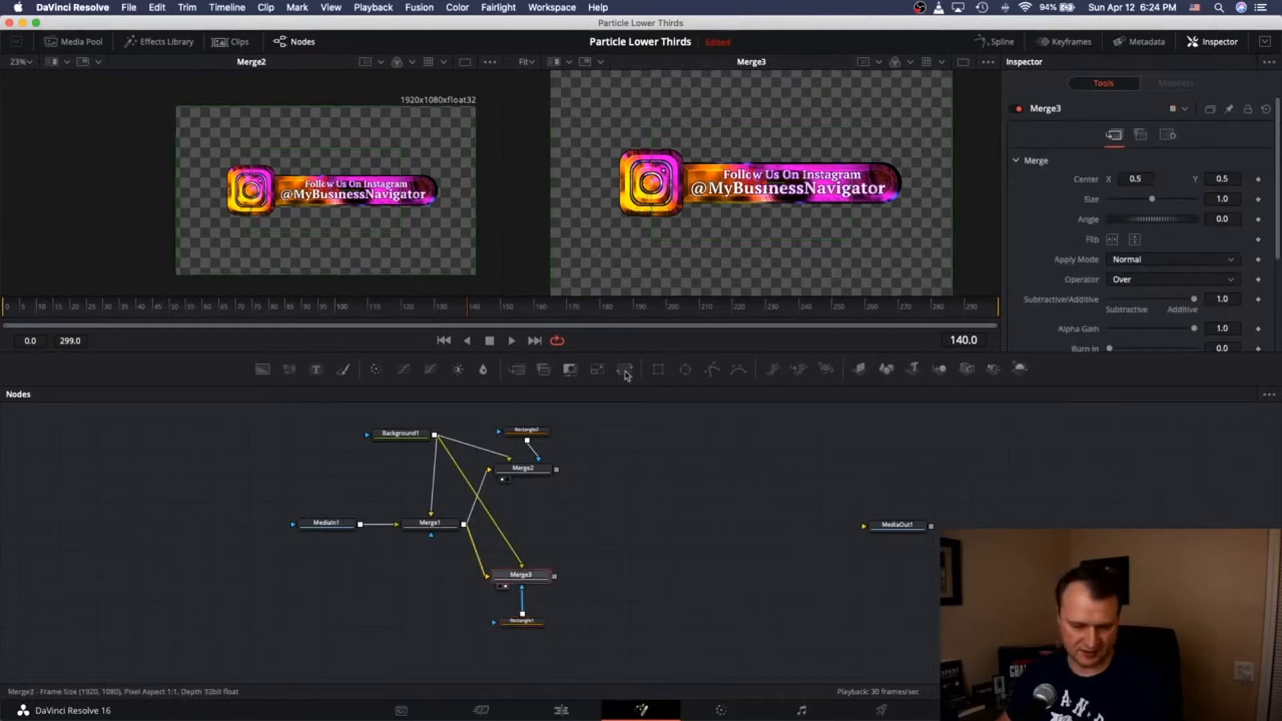
key("super+t")
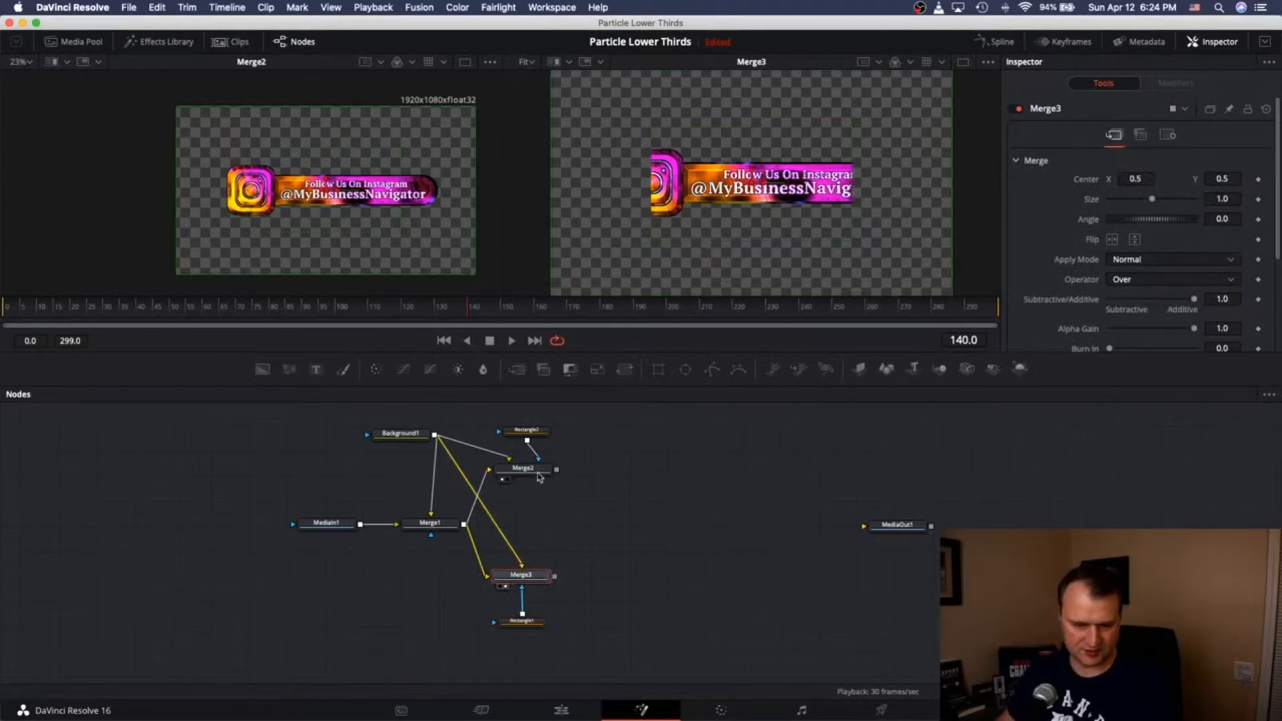
left_click(533, 469)
key("super+t")
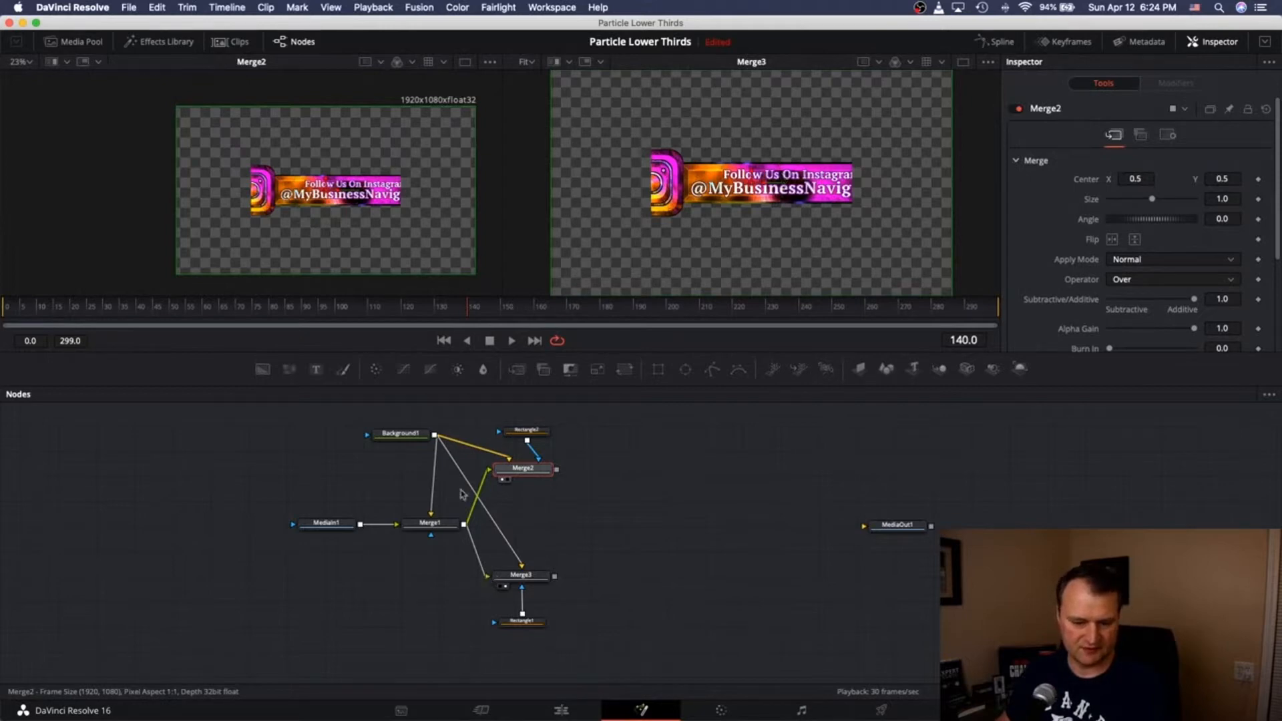
left_click(518, 571)
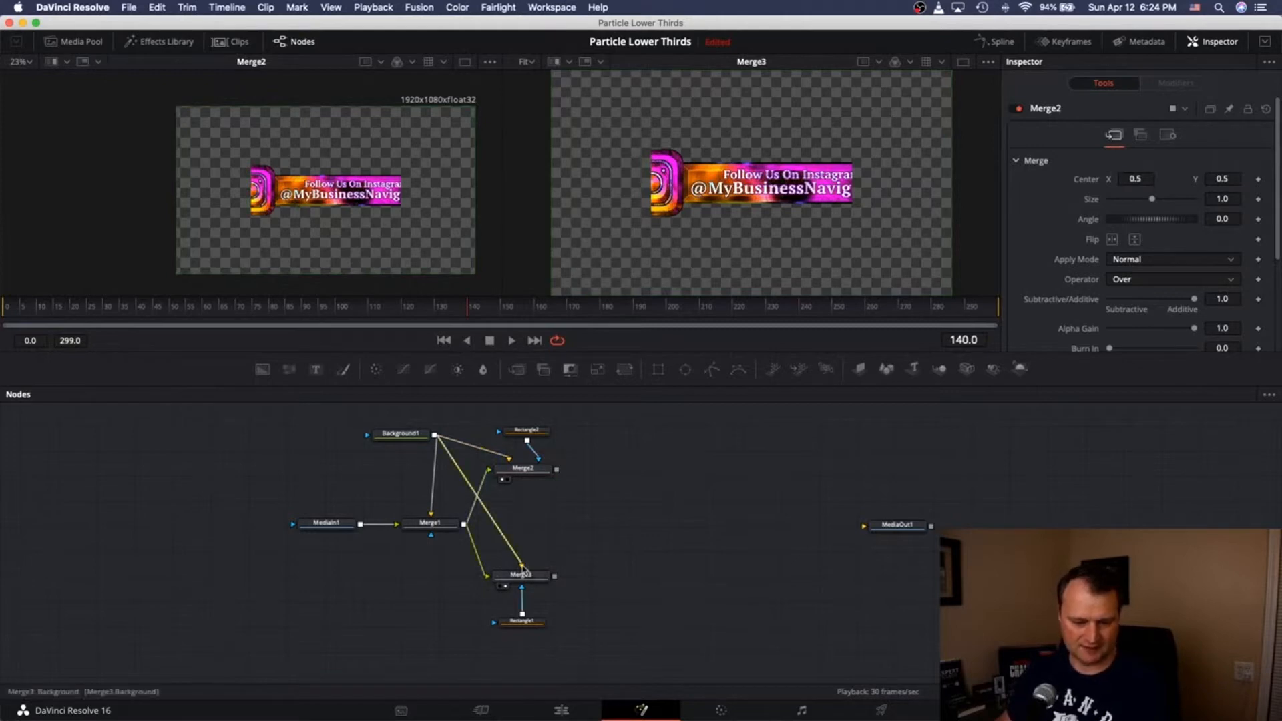
left_click(521, 572)
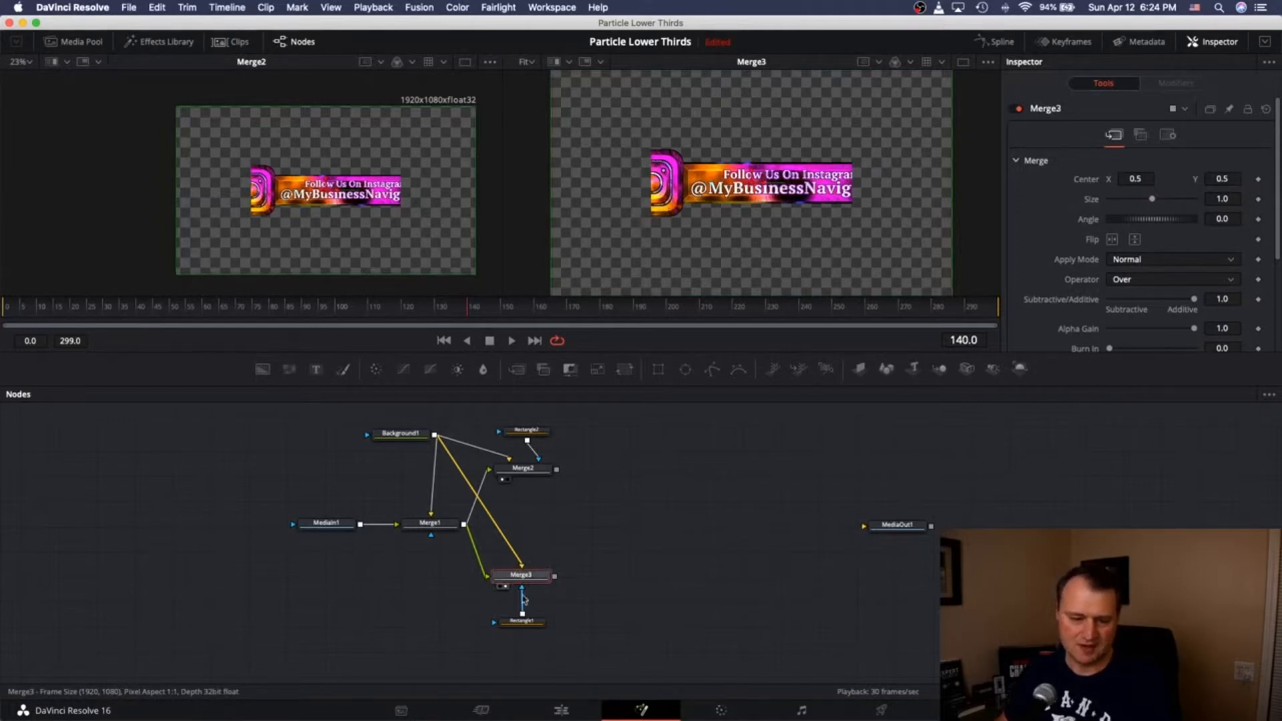
left_click(535, 623)
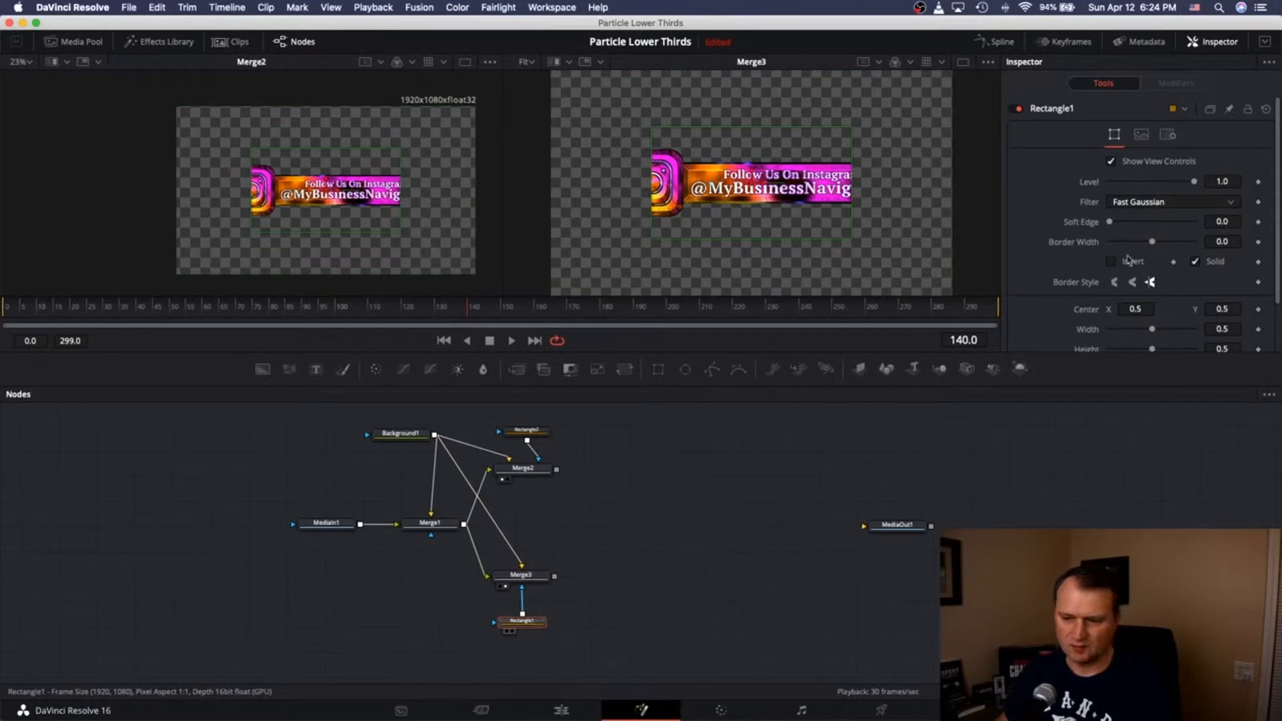
scroll(1129, 214, "down", 3)
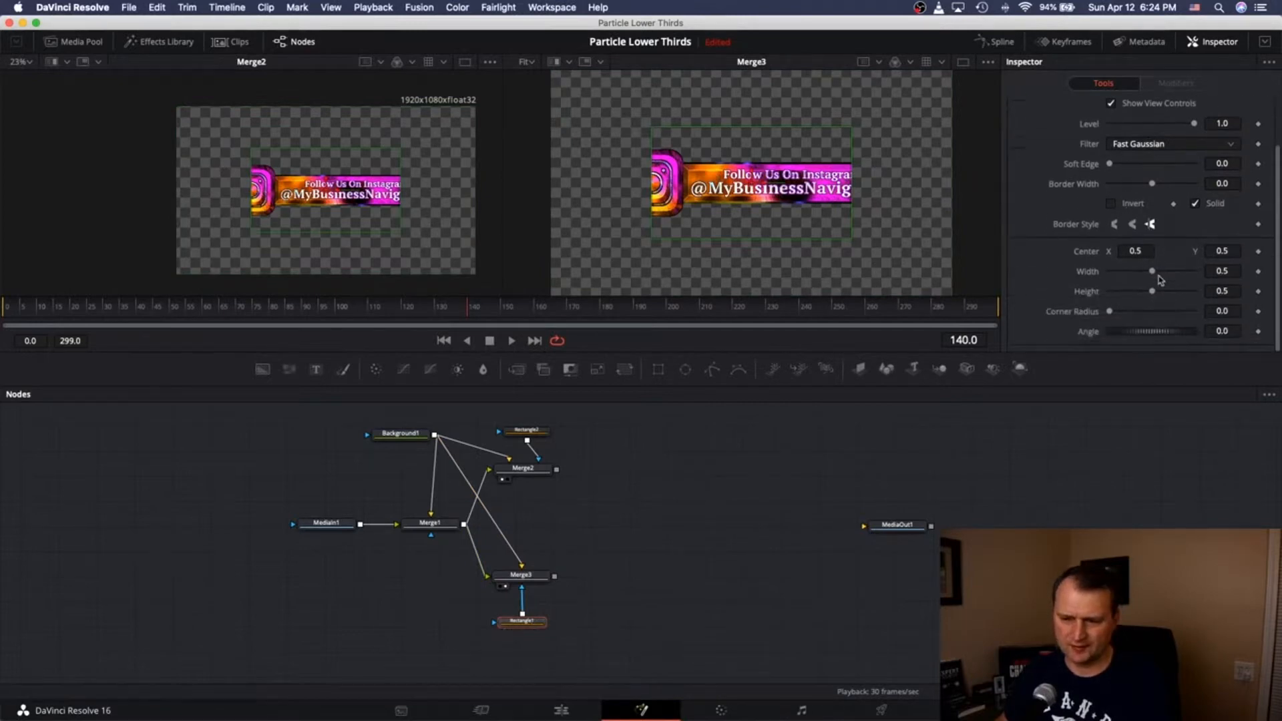
Step: Move MediaIn1 further left and insert a SetDomain node between it and Merge1
left_click_drag(329, 520, 271, 523)
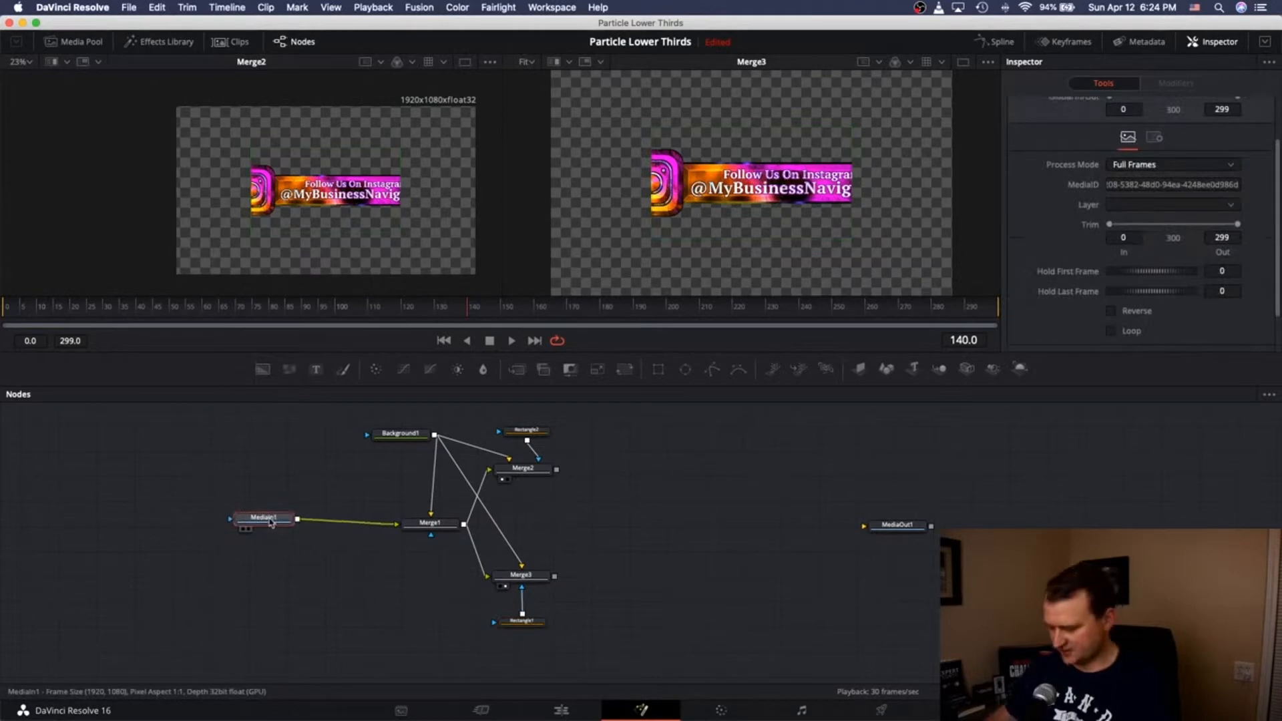
key("super+Tab")
key("Return")
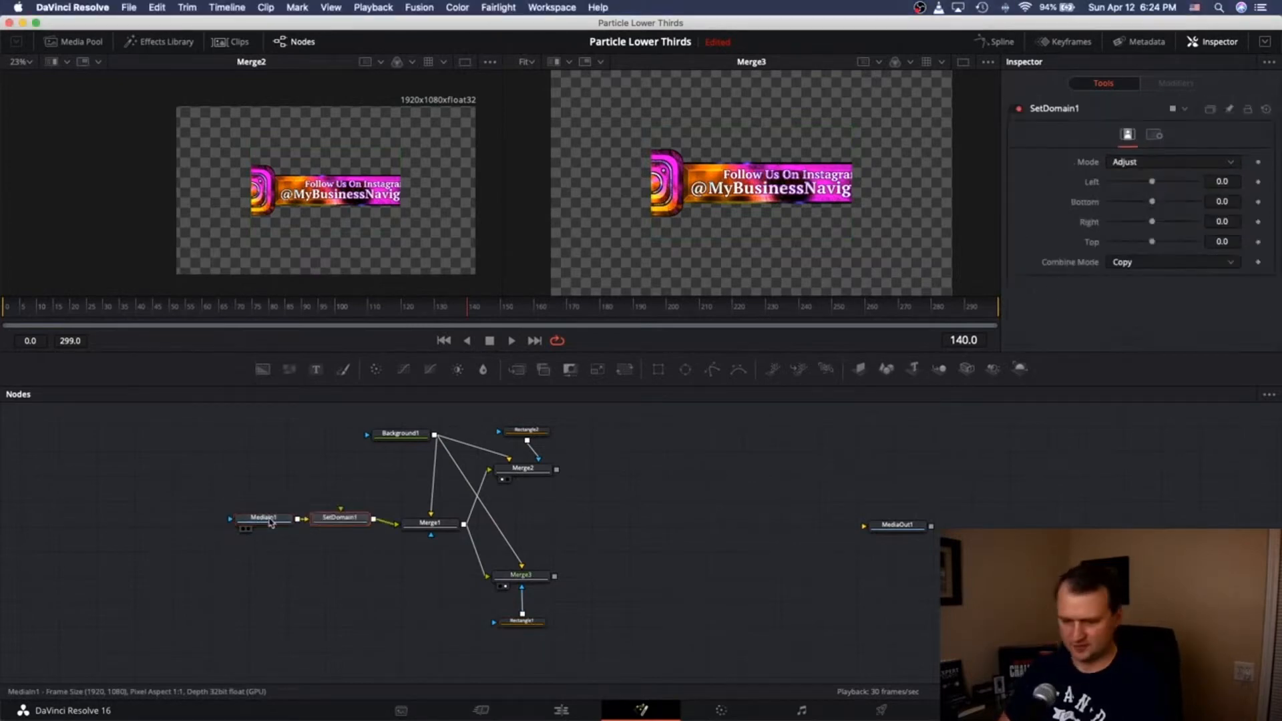
left_click_drag(283, 523, 324, 522)
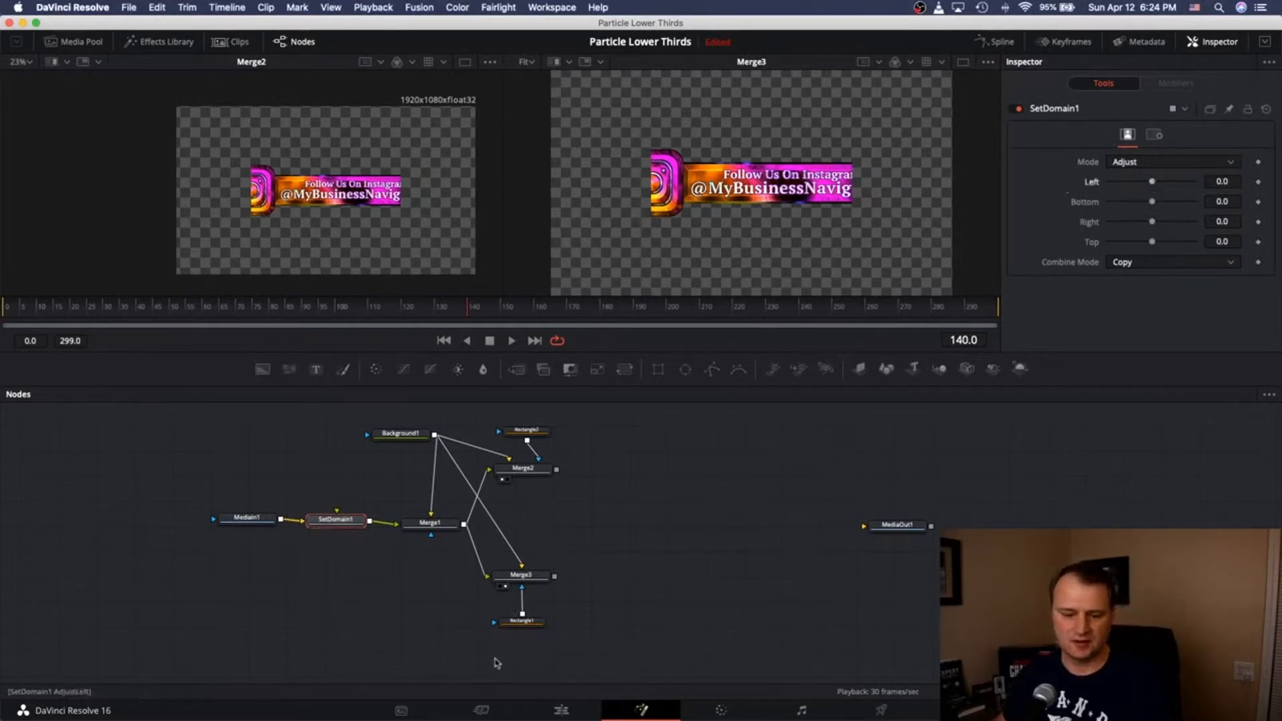
Step: Enlarge the Rectangle1 mask under Merge3 to a width of about 0.843 and set its Center X to 0.52
left_click(526, 624)
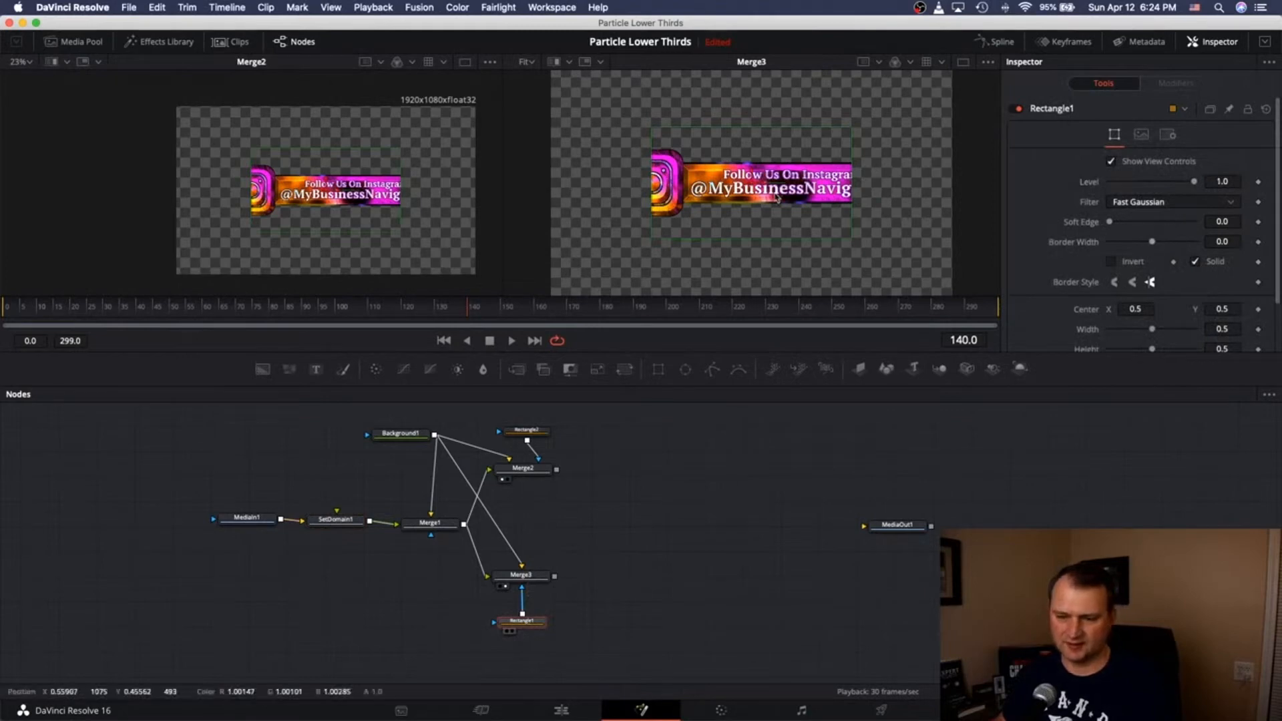
scroll(767, 198, "down", 2)
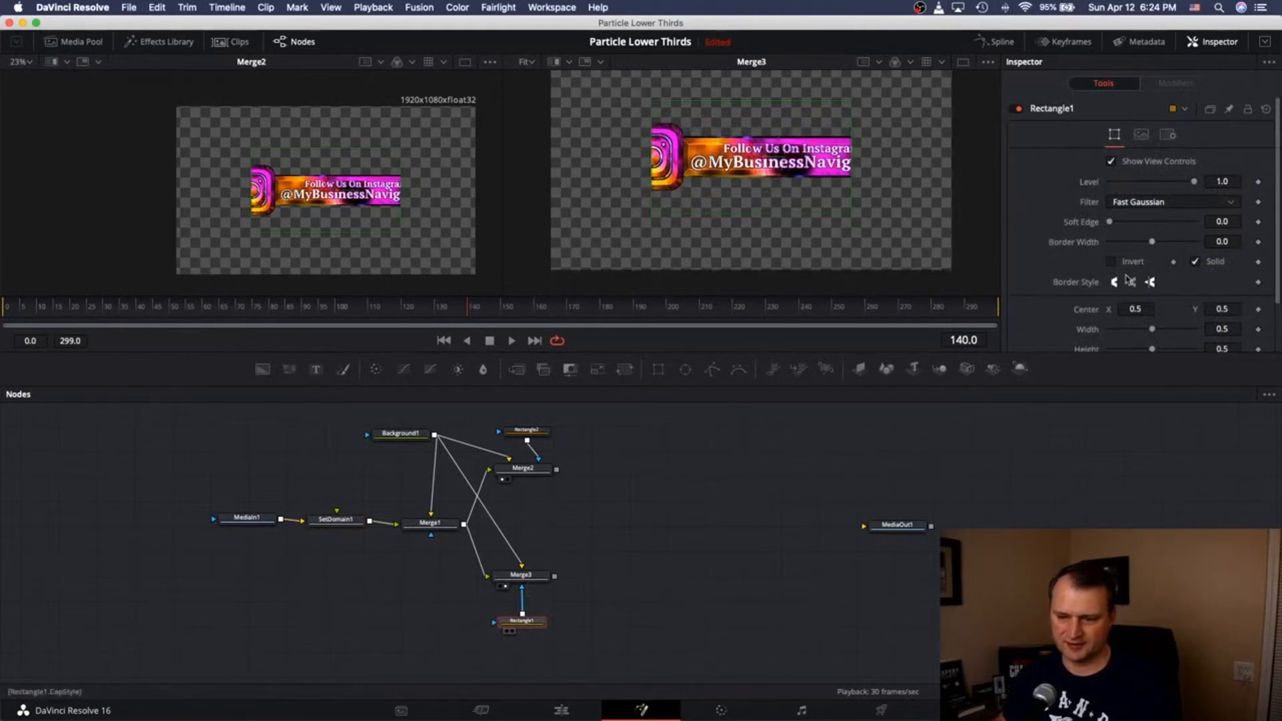
scroll(1146, 293, "down", 3)
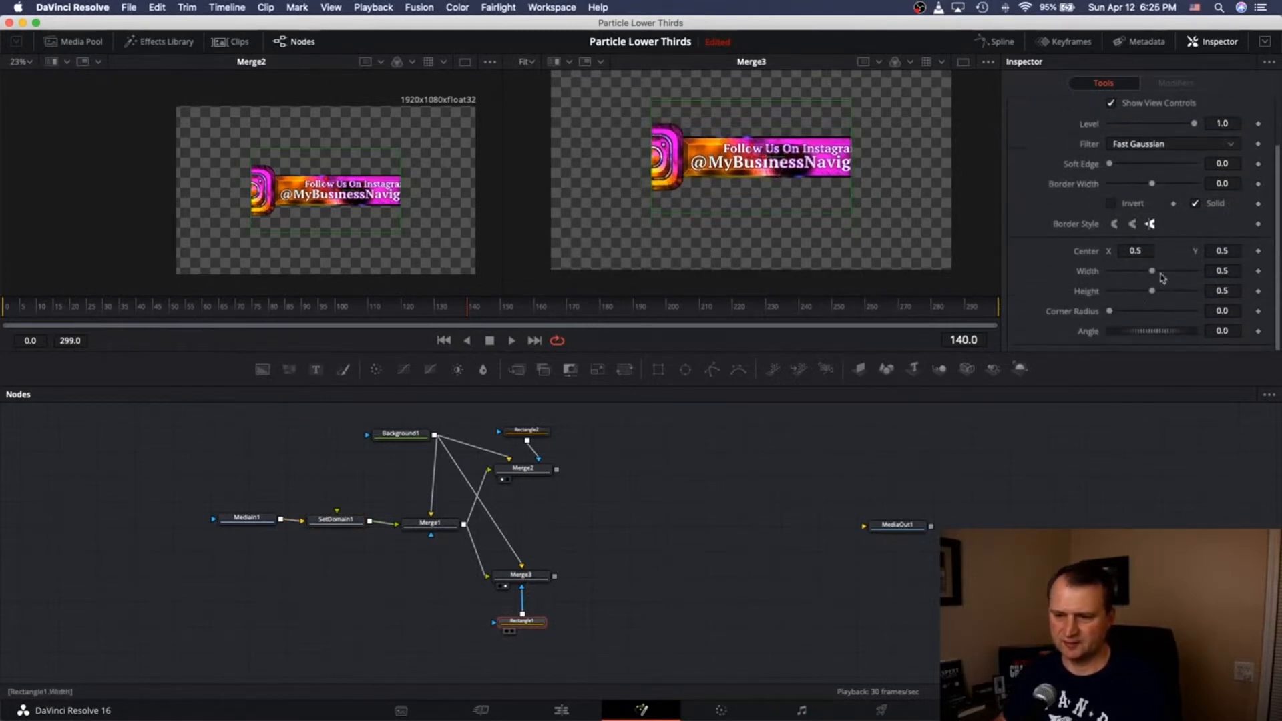
mouse_move(1154, 272)
left_mouse_down()
mouse_move(1176, 271)
mouse_move(1146, 251)
left_mouse_up()
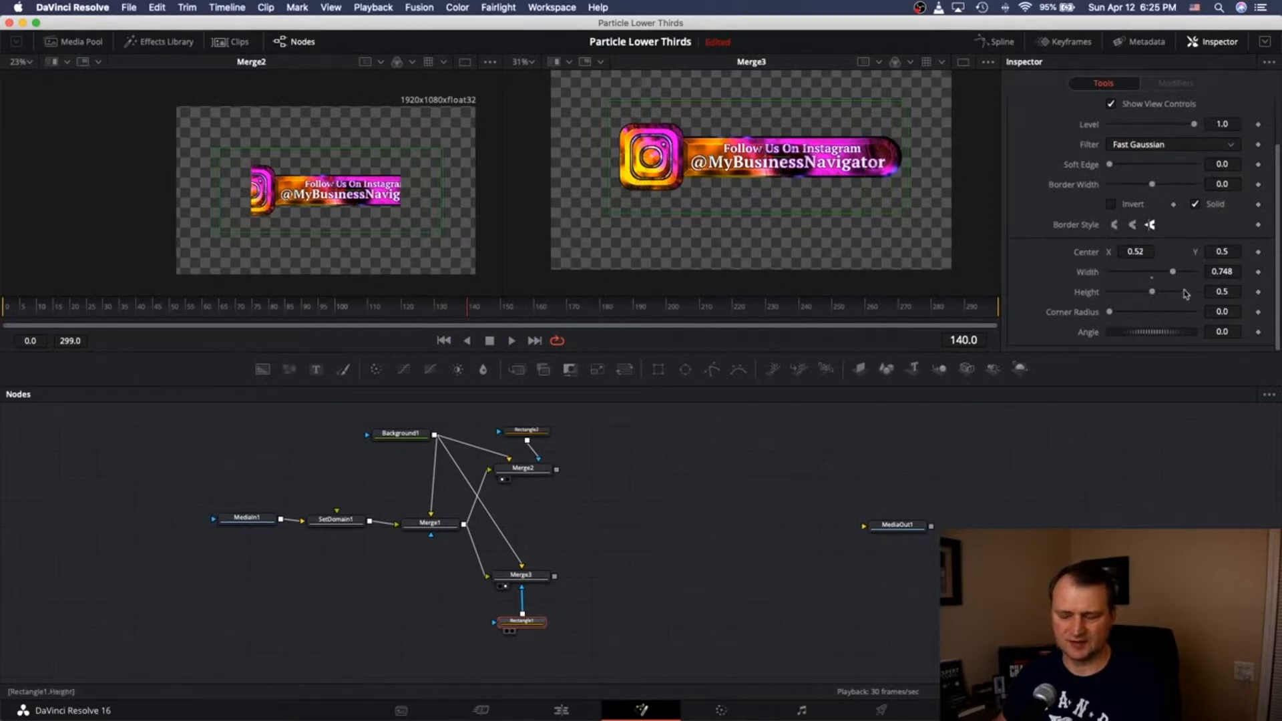
left_click_drag(1176, 277, 1184, 275)
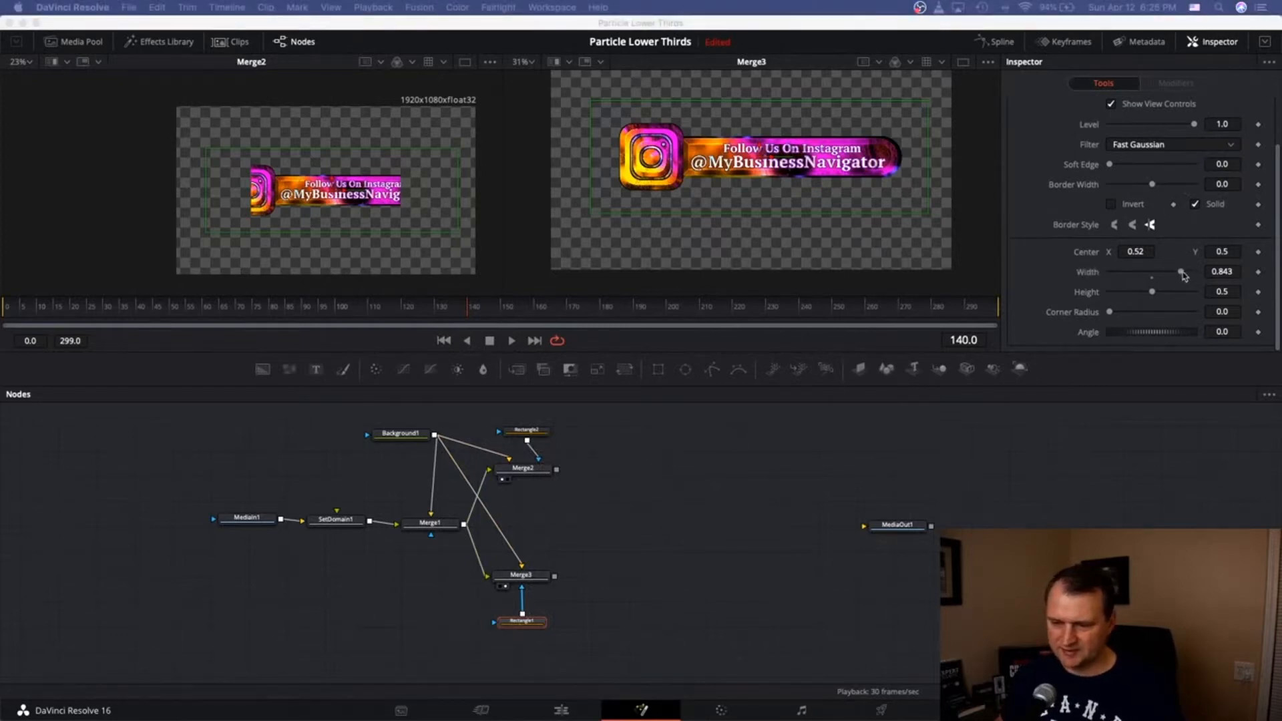
Step: At frame 201, set Rectangle1's Center X to 0.5 and add a keyframe on its center
left_click(635, 312)
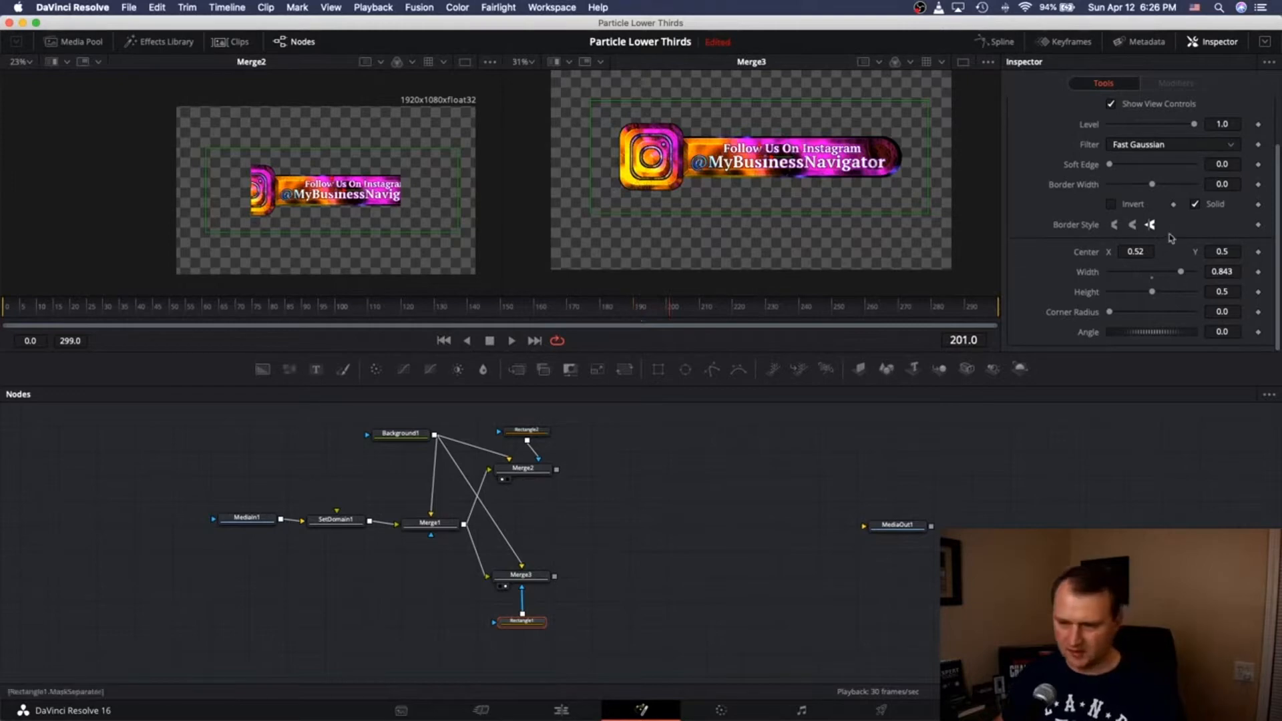
left_click(1141, 254)
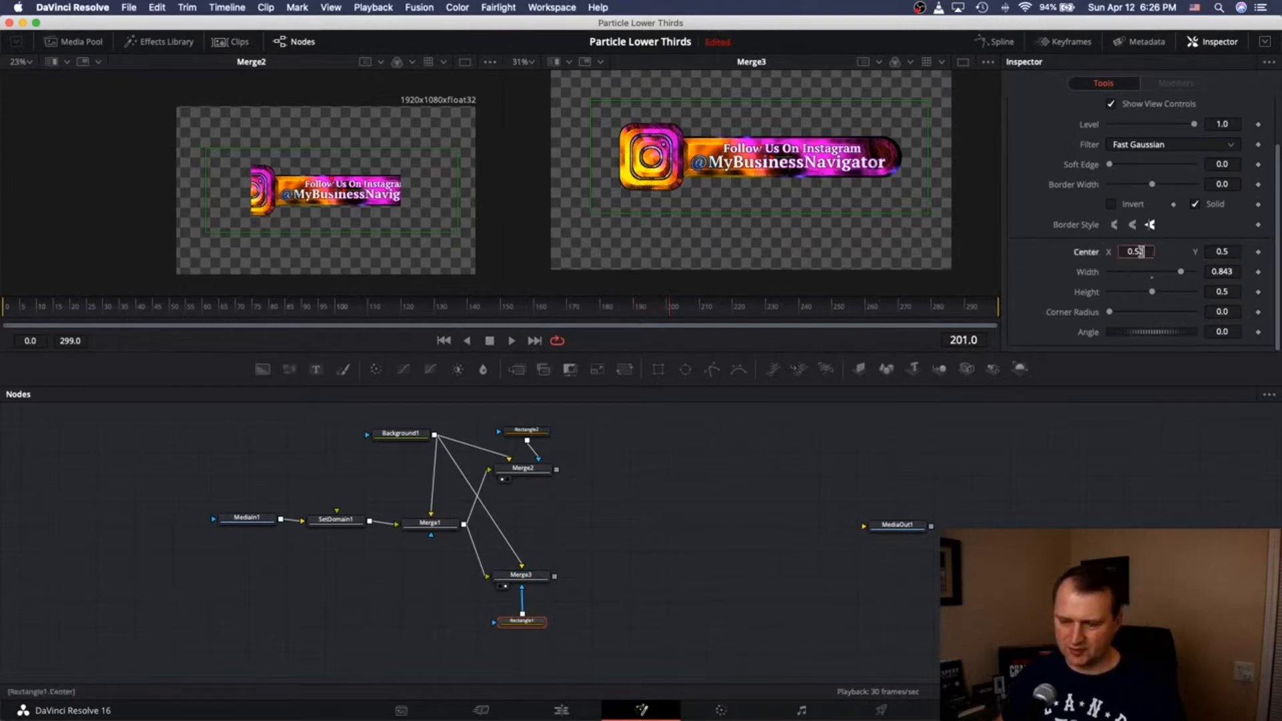
key("BackSpace")
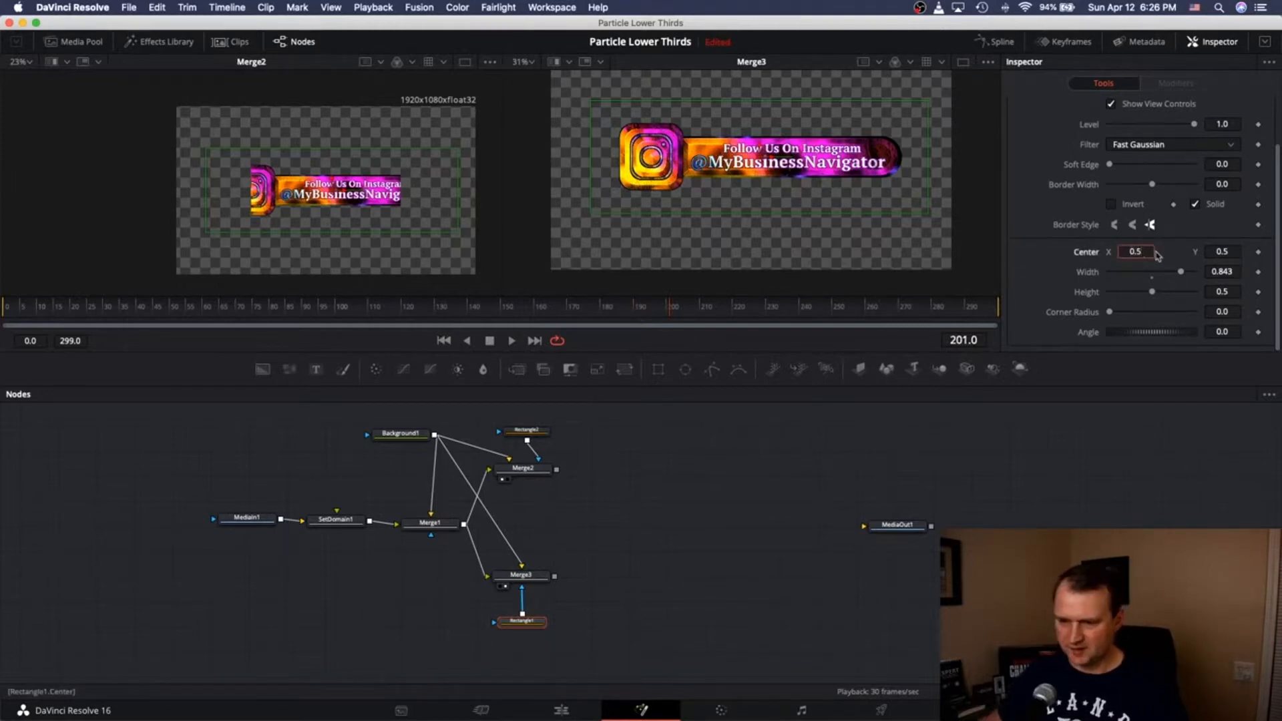
key("Return")
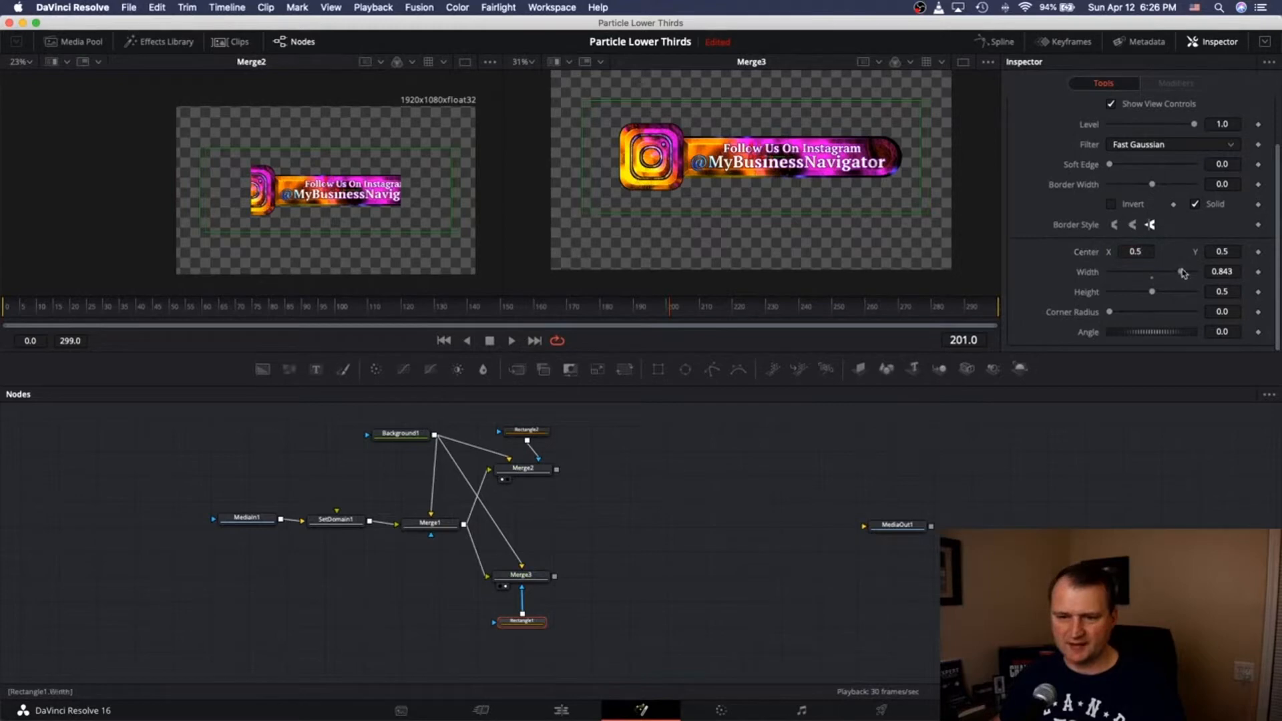
left_click(1257, 252)
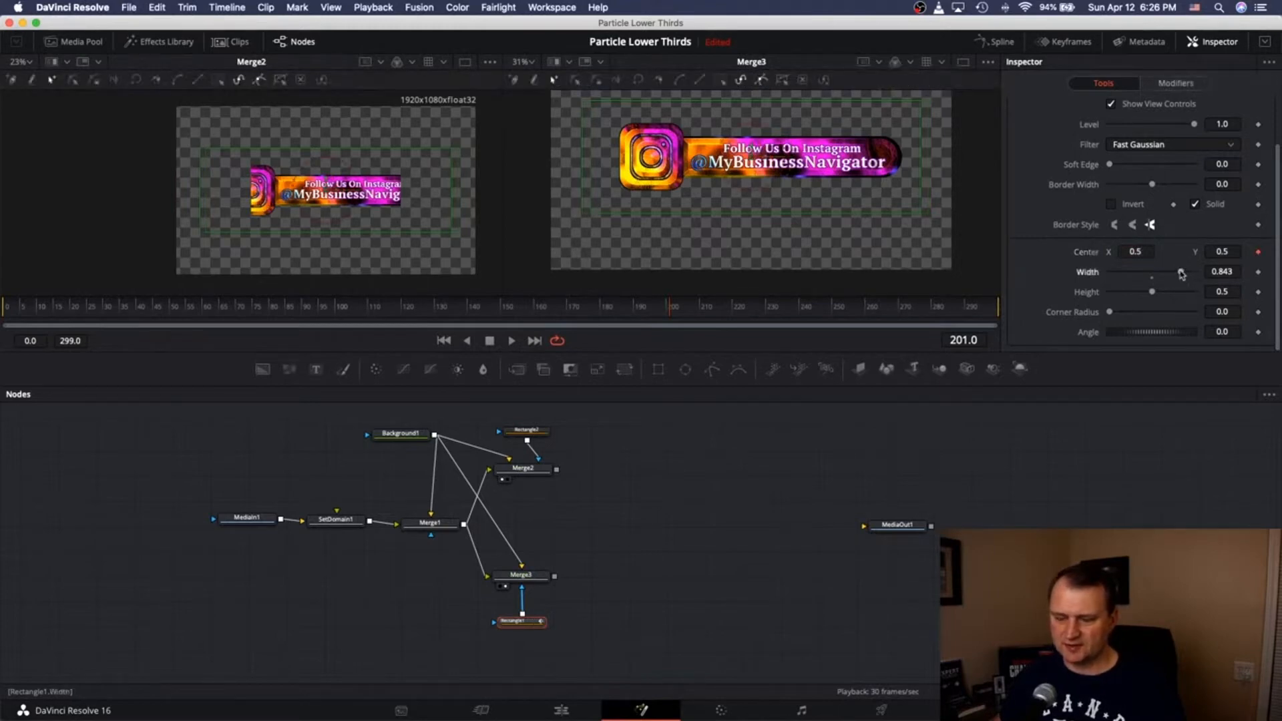
Step: Tighten the Rectangle1 mask around the lower third to a width of about 0.78 and a height of about 0.425
left_click_drag(1178, 273, 1176, 273)
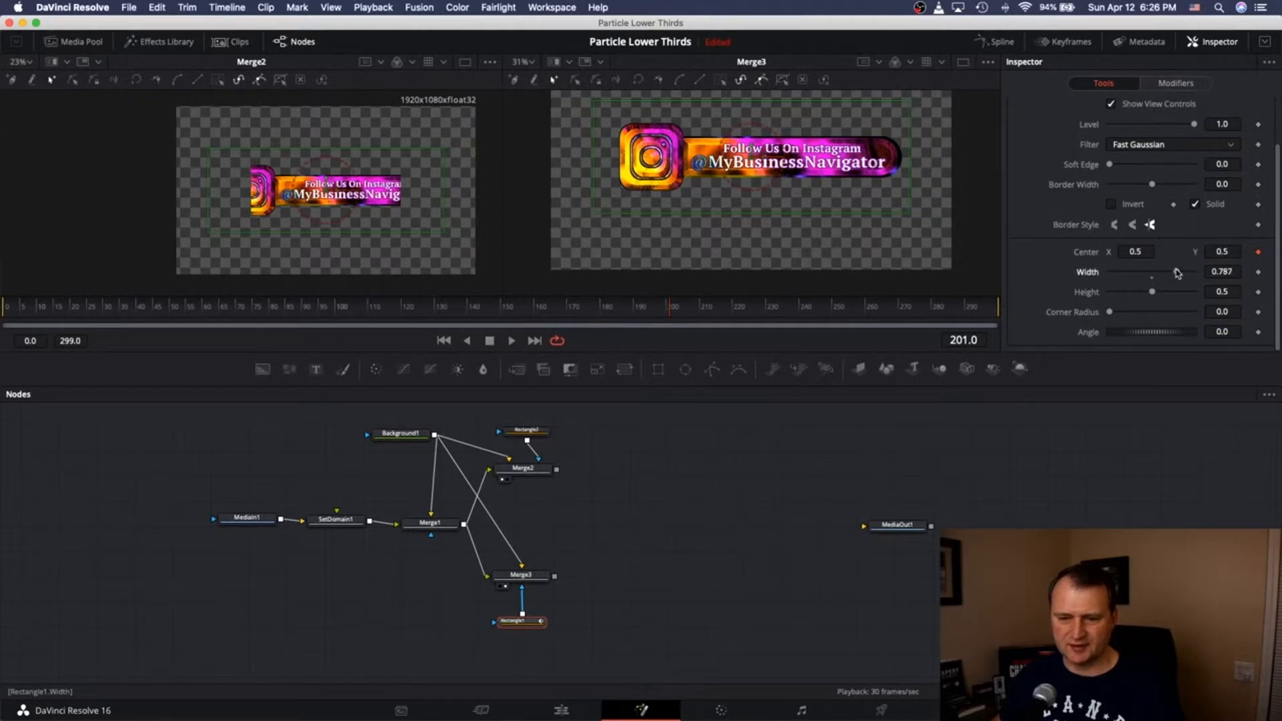
left_click_drag(1177, 273, 1175, 275)
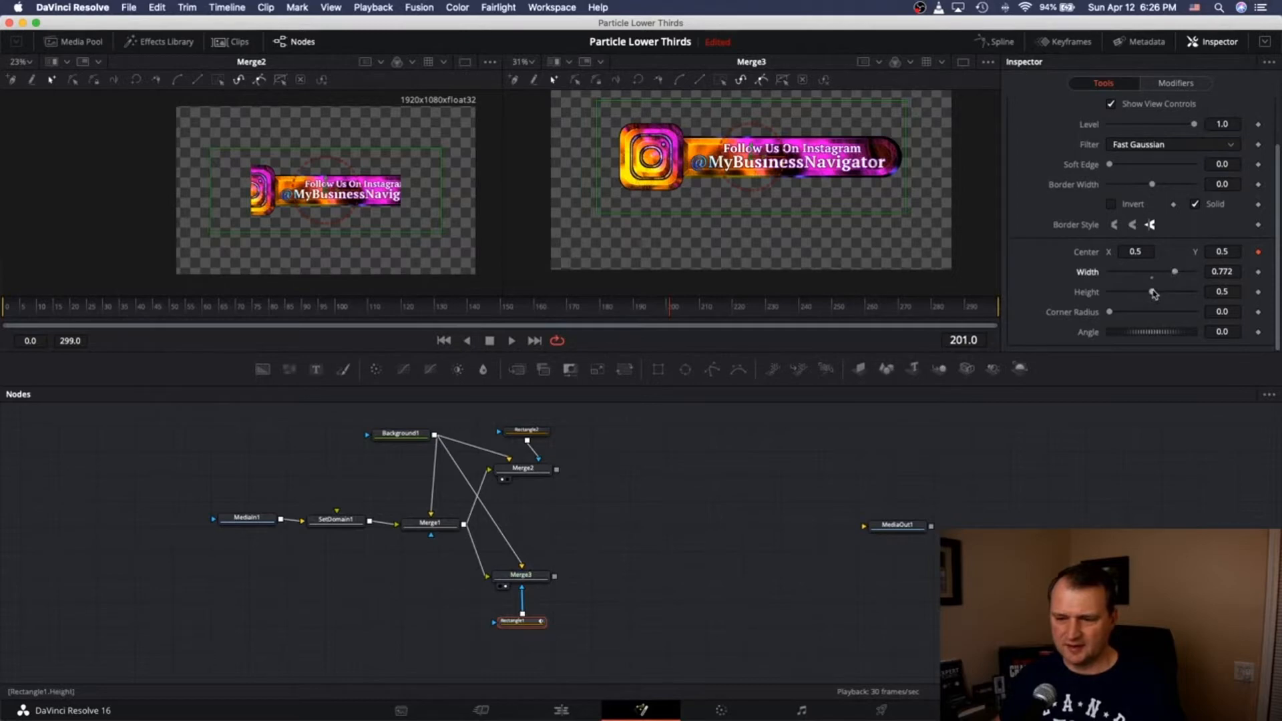
left_click_drag(1153, 294, 1178, 275)
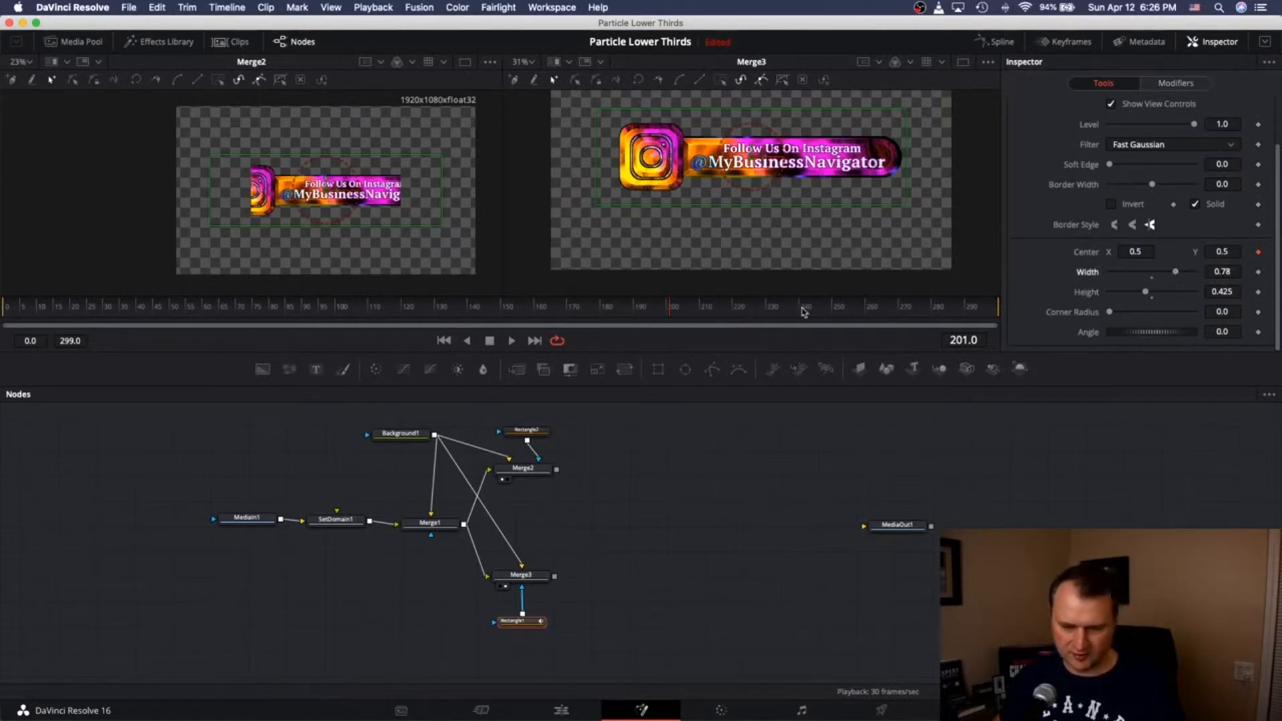
Step: At frame 241, keyframe Rectangle1's Center X at -0.24 so the mask slides off the lower third to the left
left_click(805, 311)
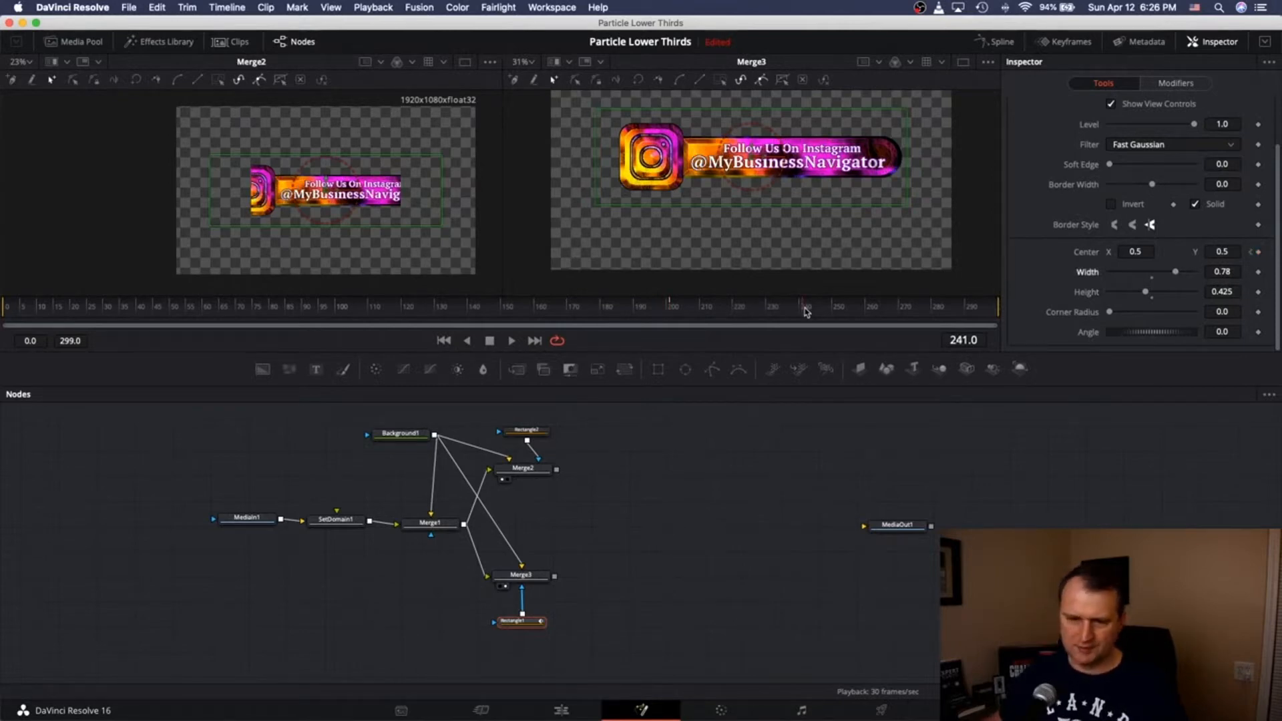
left_click(1146, 251)
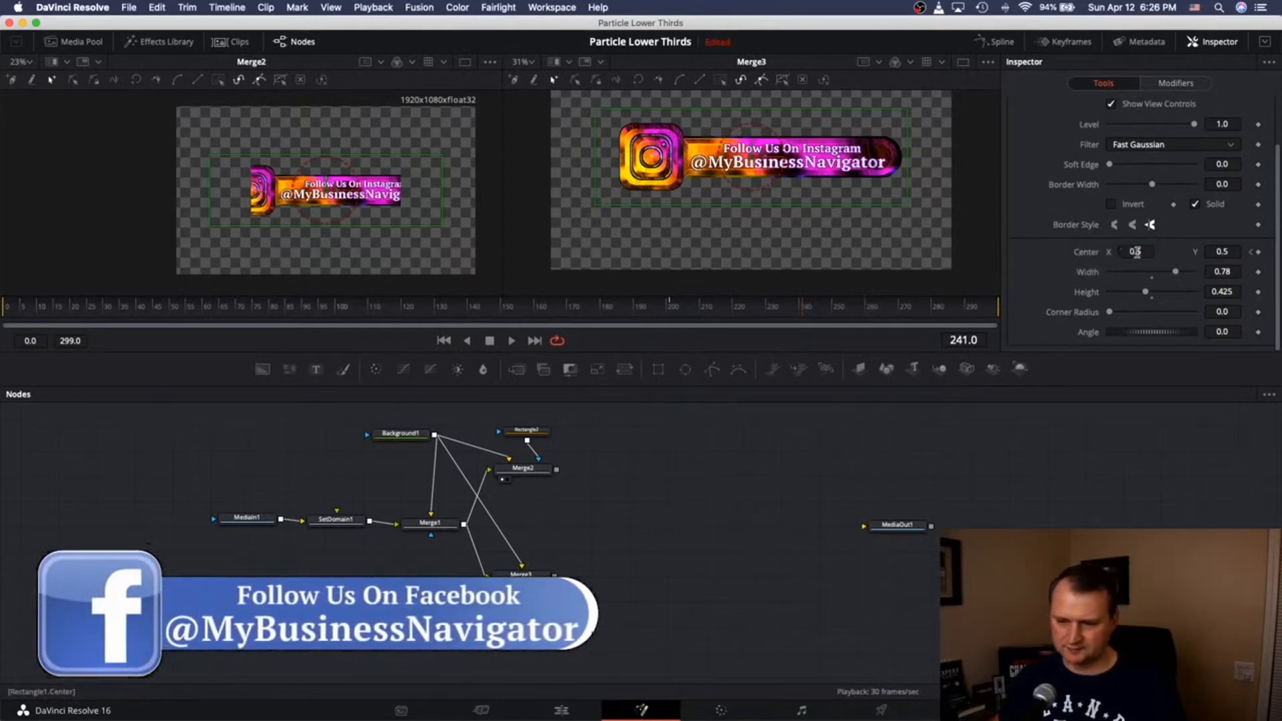
left_click_drag(1137, 251, 650, 252)
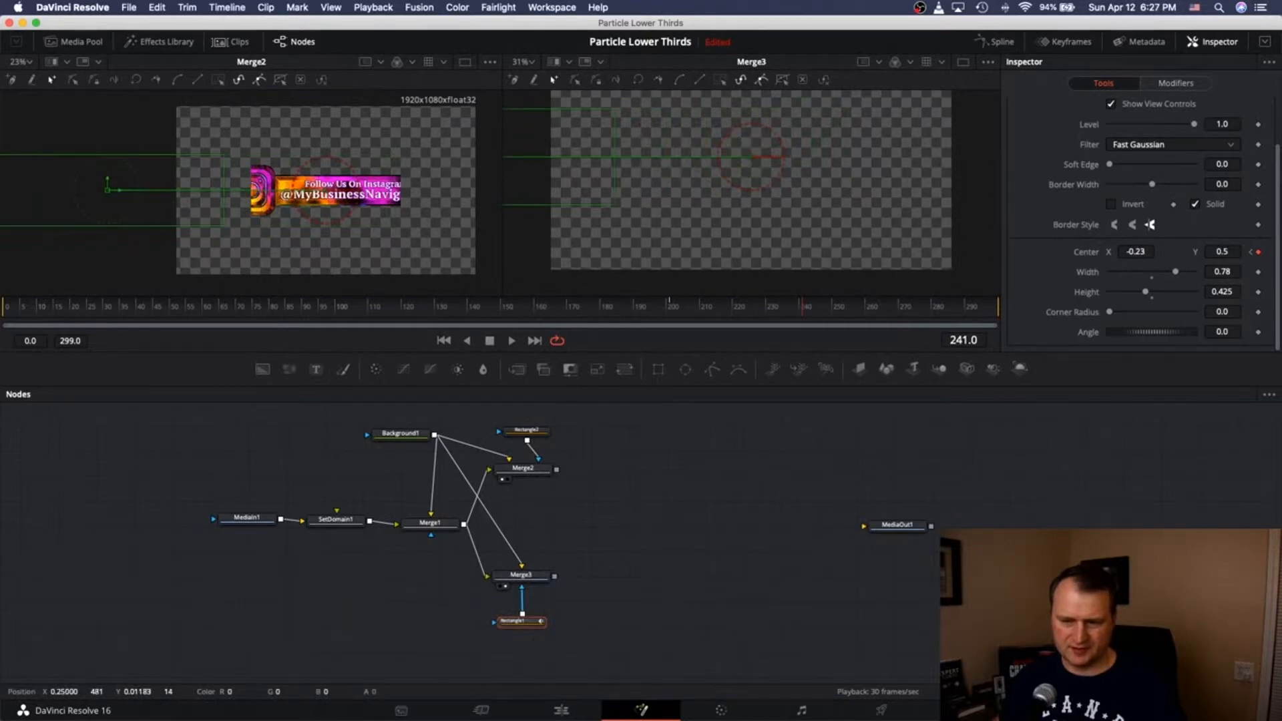
left_click_drag(652, 266, 646, 266)
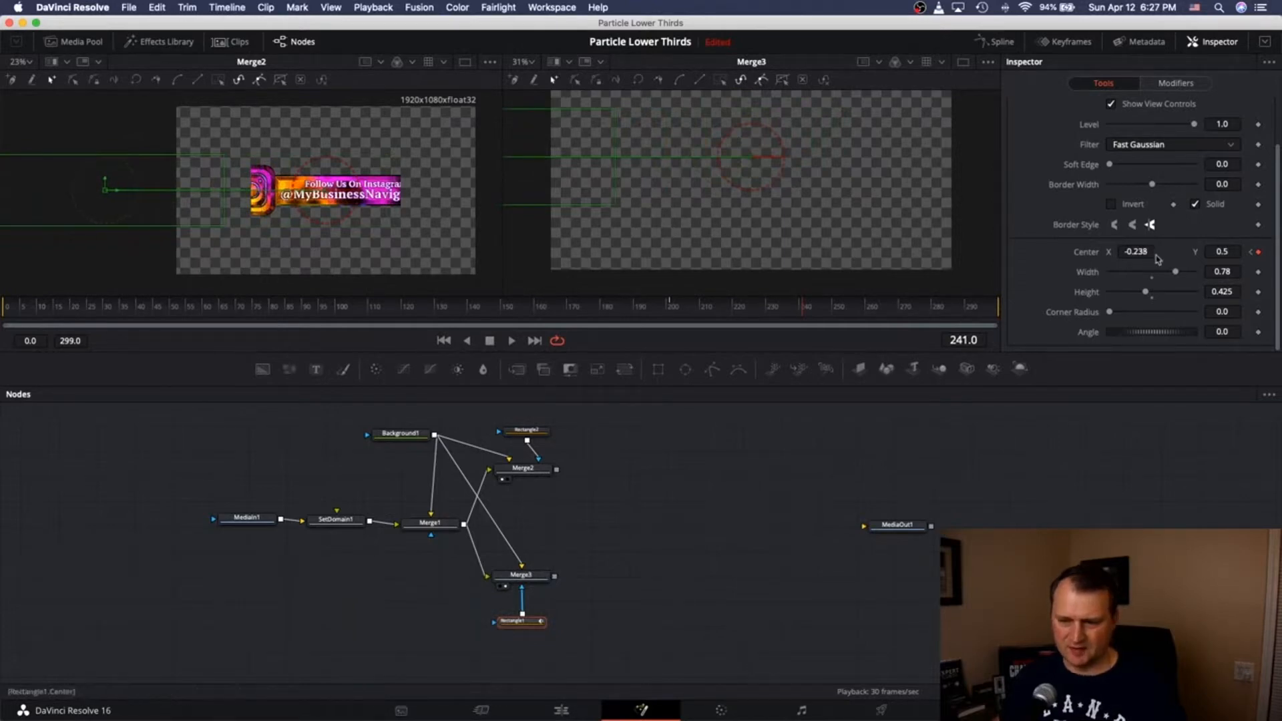
left_click(1150, 255)
type("-0")
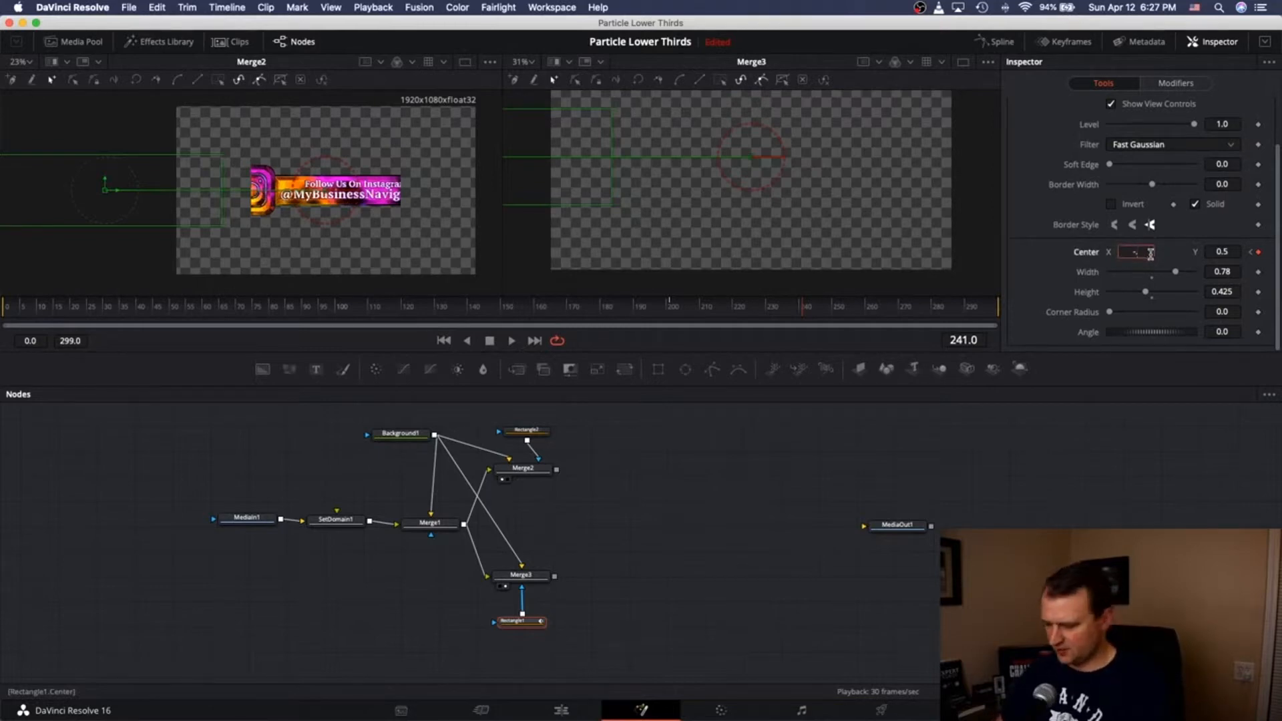
type(".24")
key("Tab")
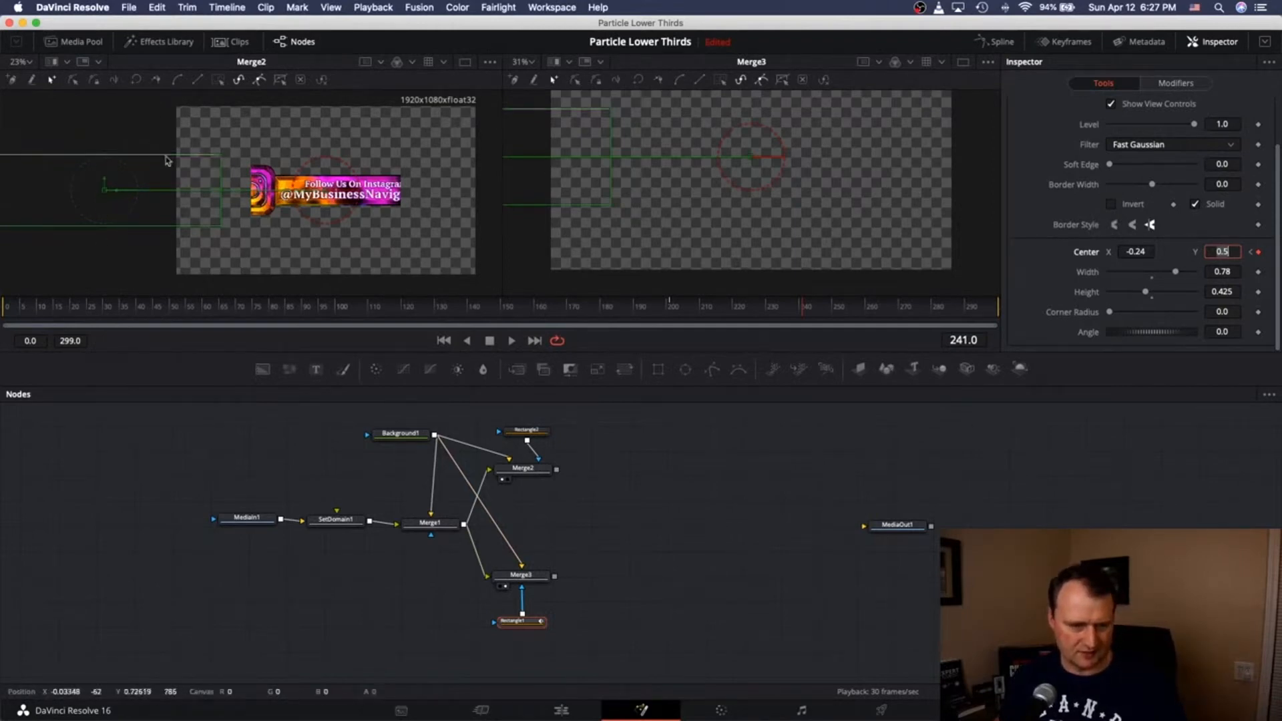
Step: Narrow the Rectangle2 mask under Merge2 to a width of about 0.136
left_click(344, 523)
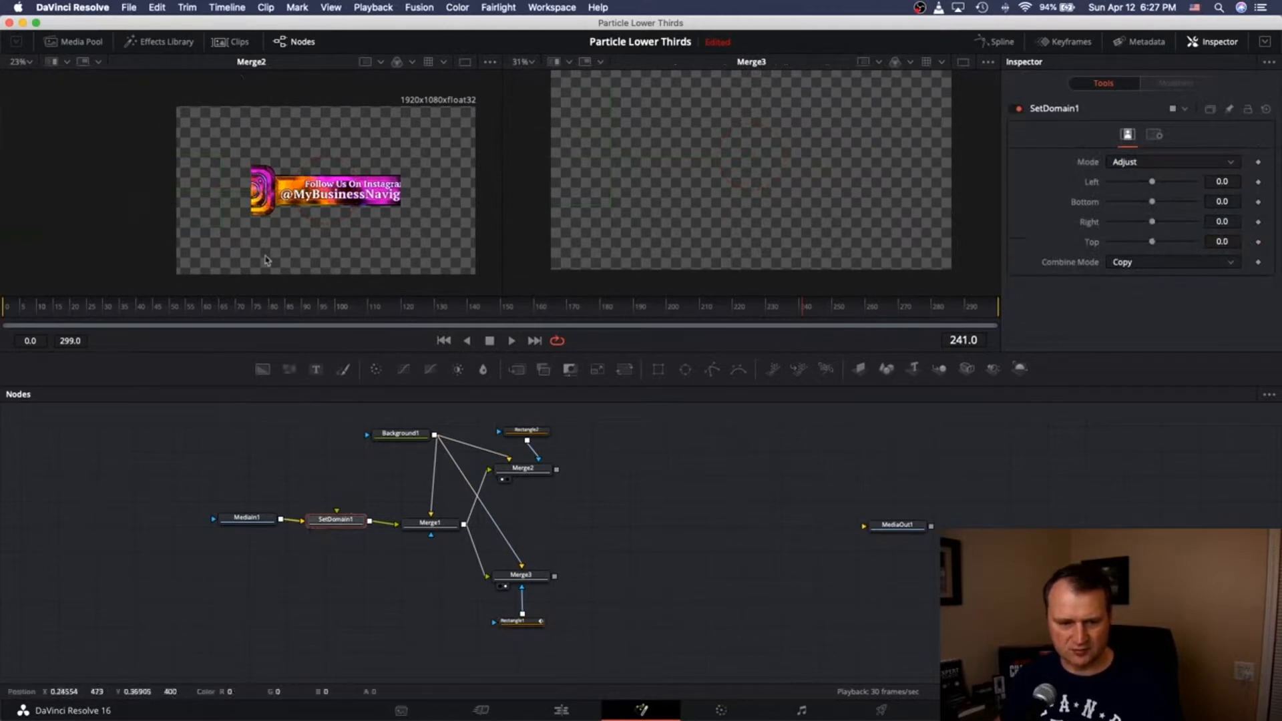
left_click(509, 474)
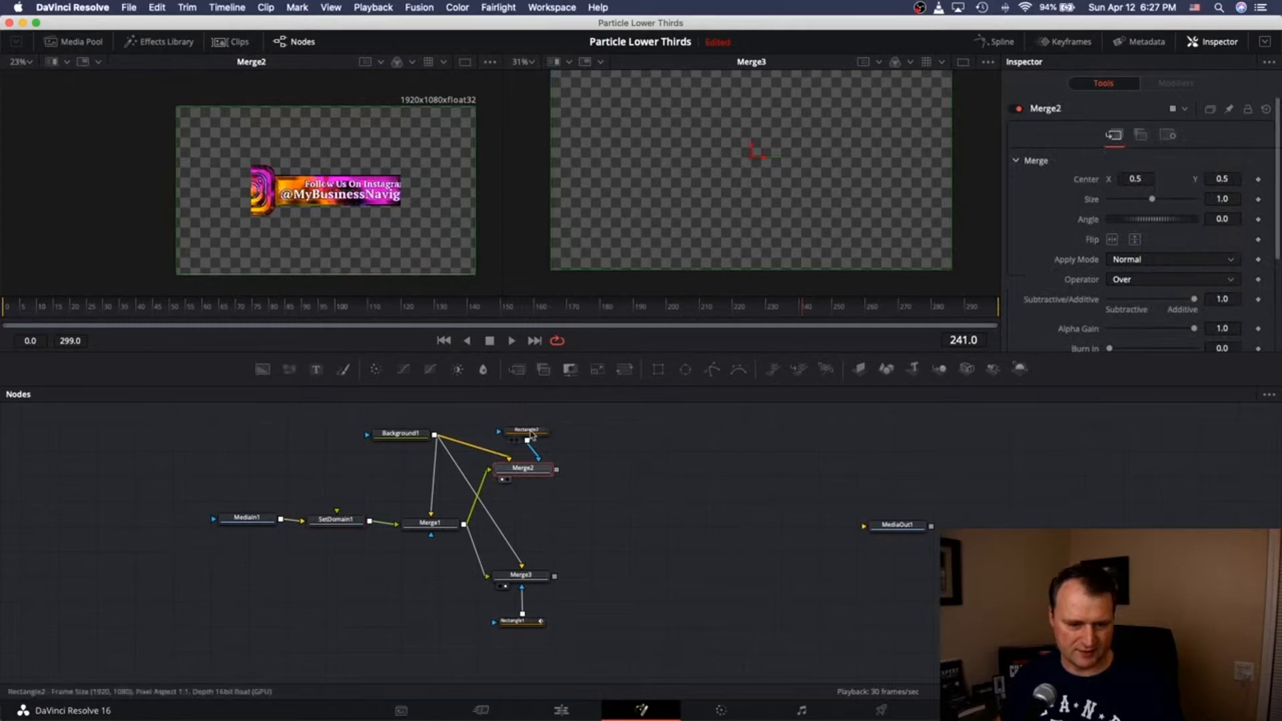
left_click(526, 430)
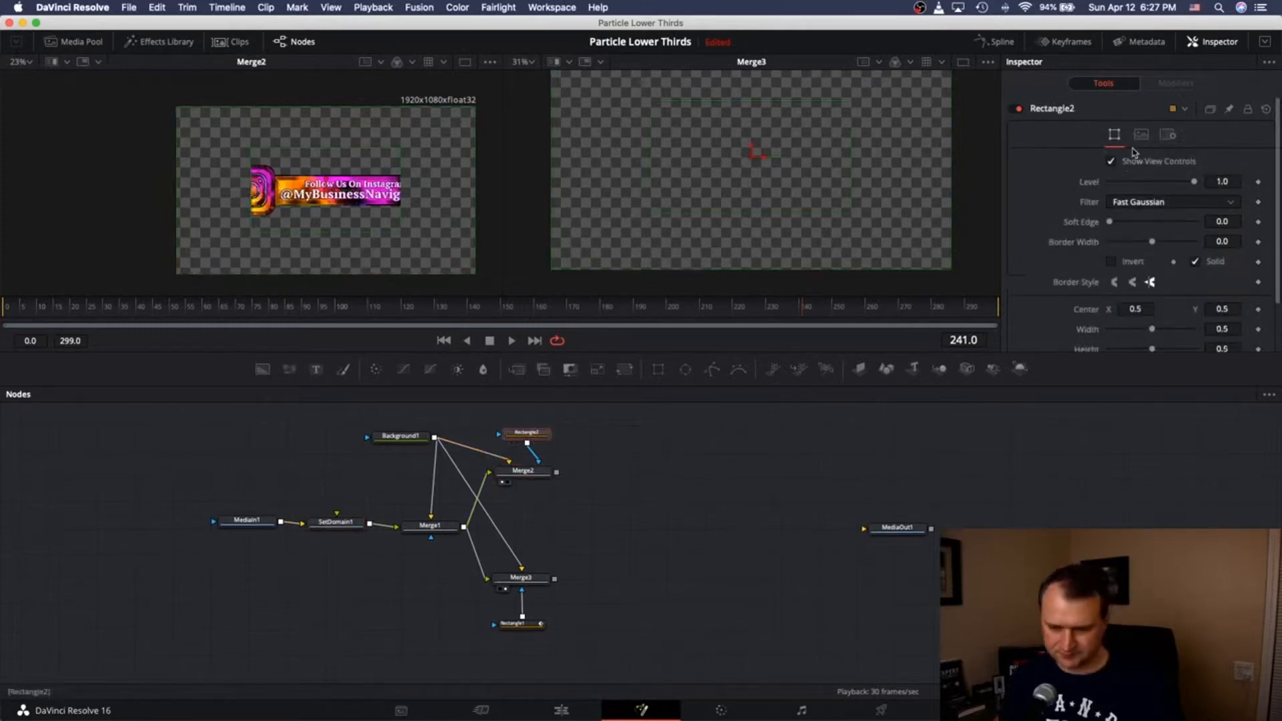
scroll(1162, 256, "down", 2)
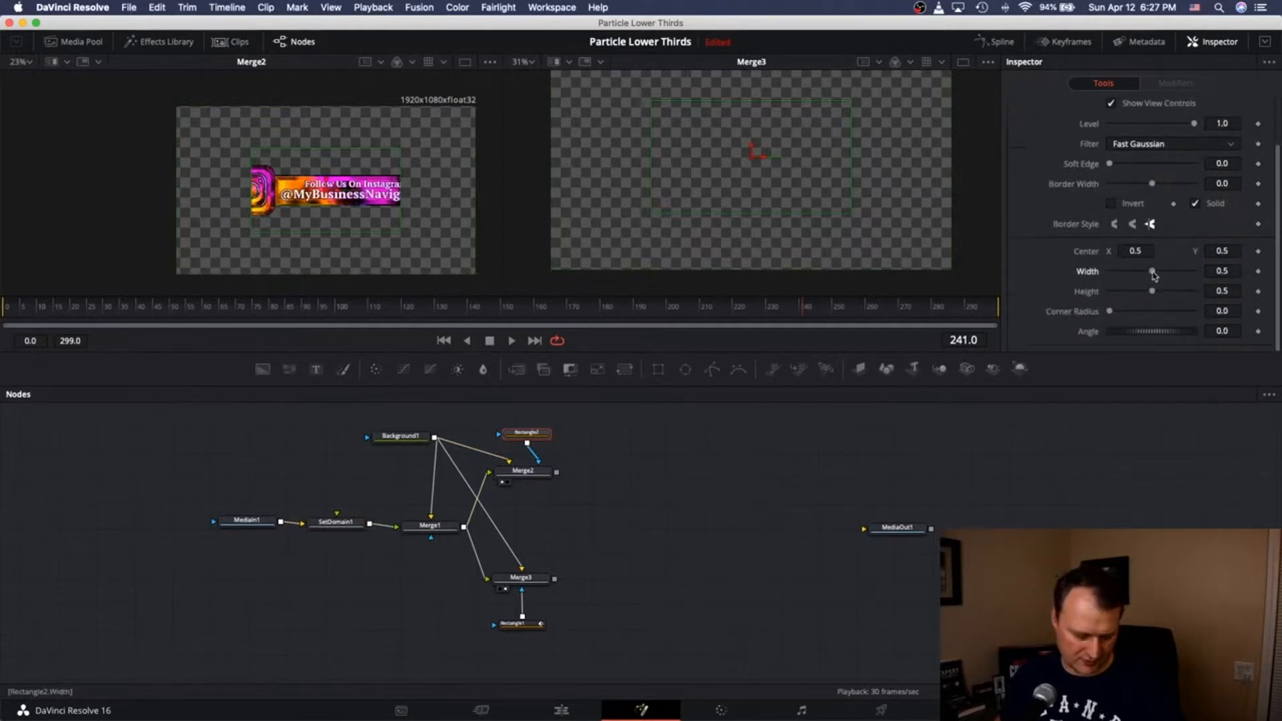
left_click_drag(1153, 275, 1116, 276)
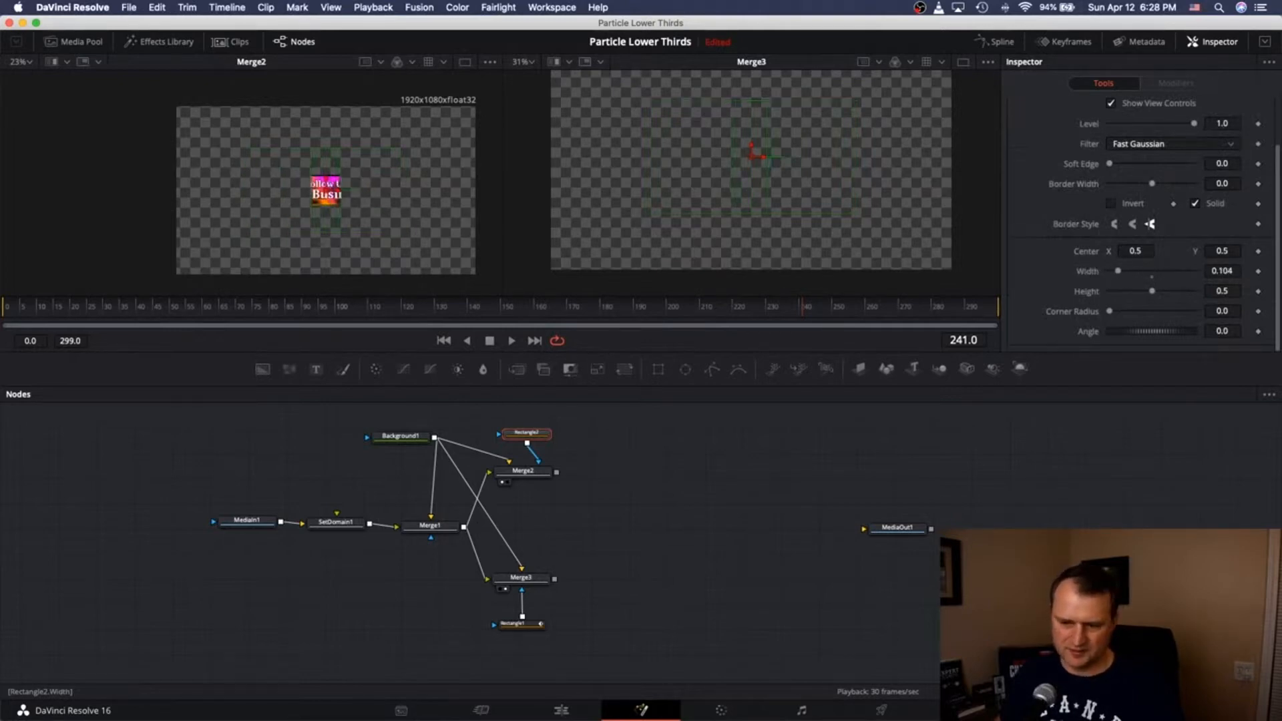
left_click_drag(1221, 271, 1227, 271)
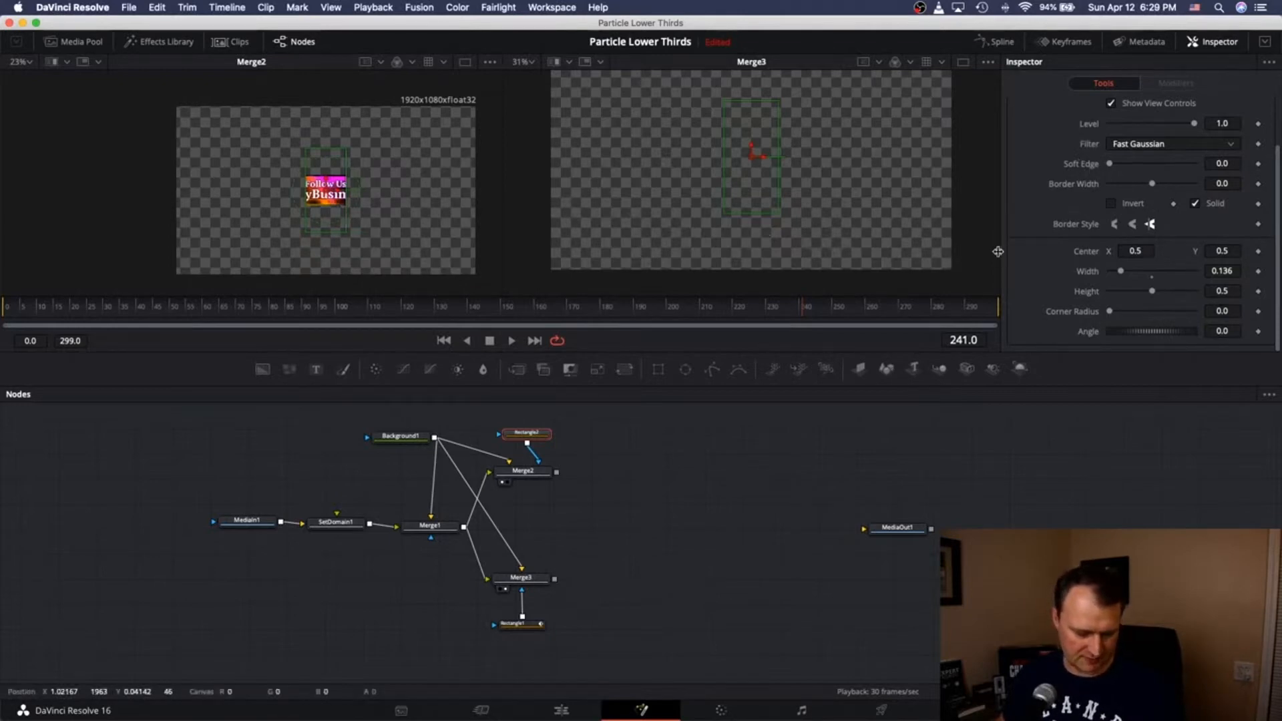
Step: At frame 190, add a keyframe on Rectangle2's center and set its Center X to 0.95
left_click(634, 312)
left_click(636, 310)
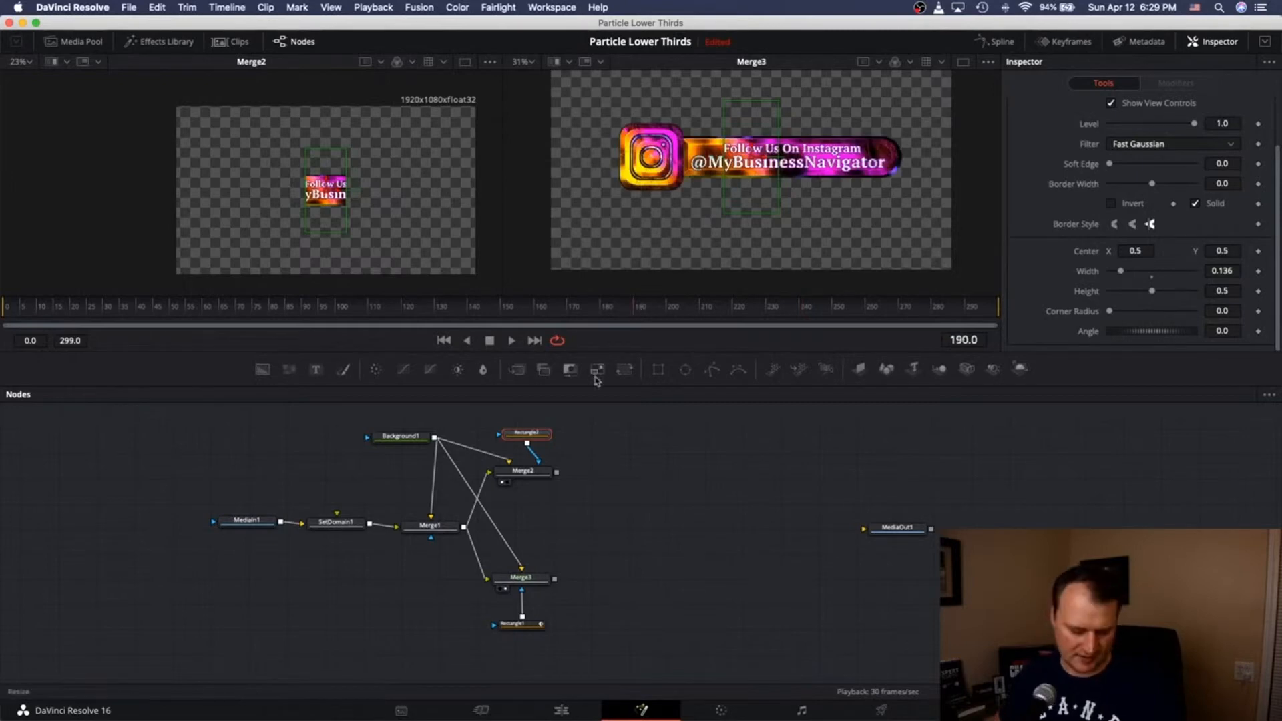
left_click(1258, 251)
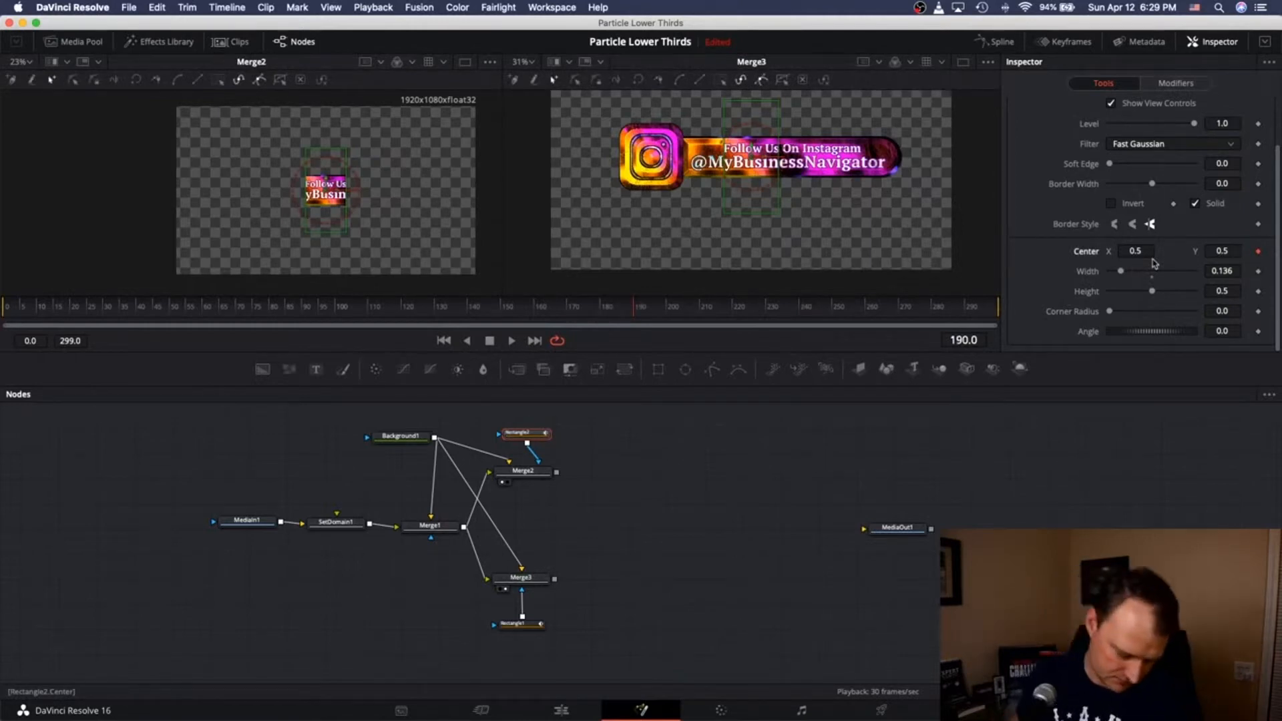
left_click(1142, 251)
type("0.629")
key("Return")
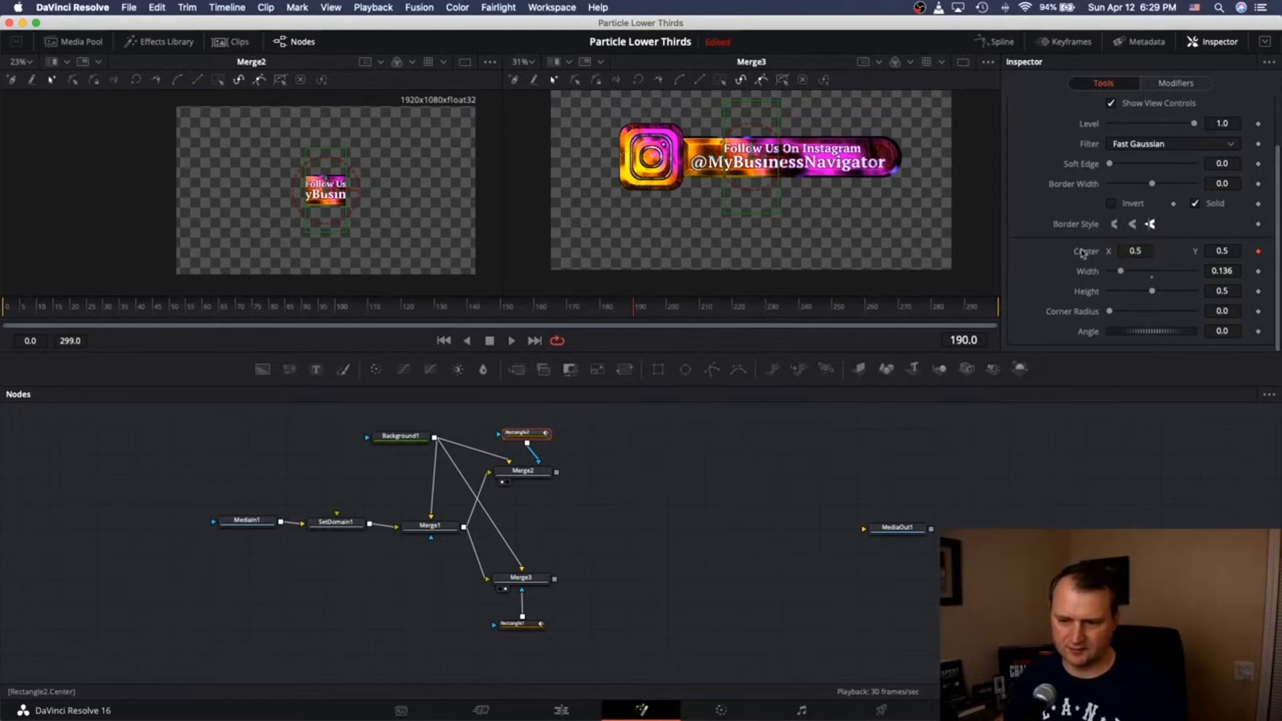
left_click_drag(1129, 248, 1156, 247)
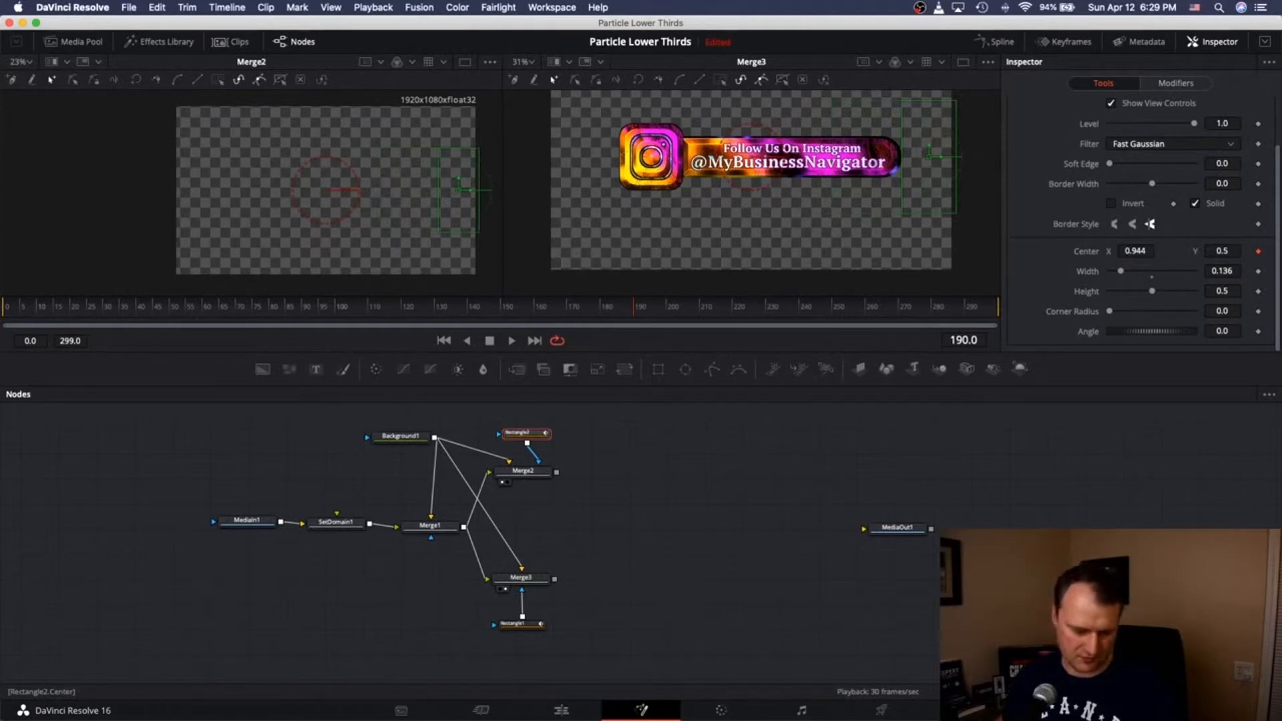
left_click_drag(1135, 251, 1134, 251)
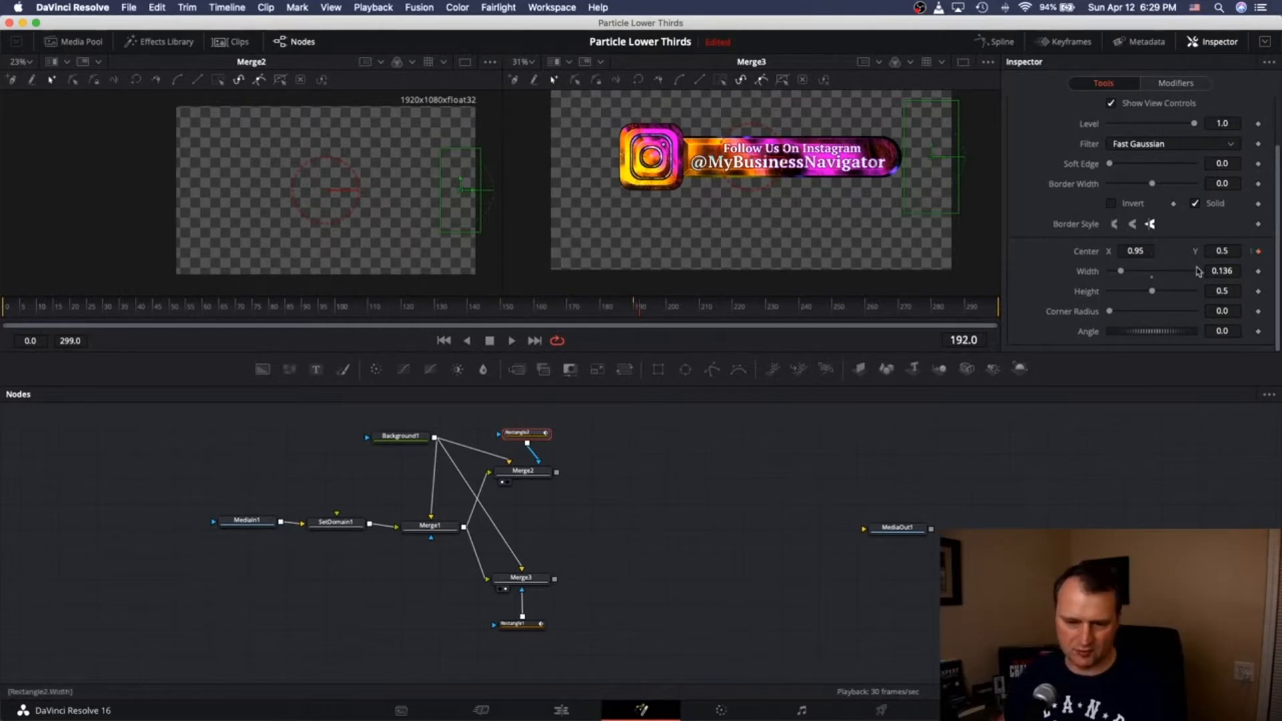
Step: Keyframe Rectangle2's Center X at 0.92 on frame 200 and at 0.085 on frame 245
key("Left")
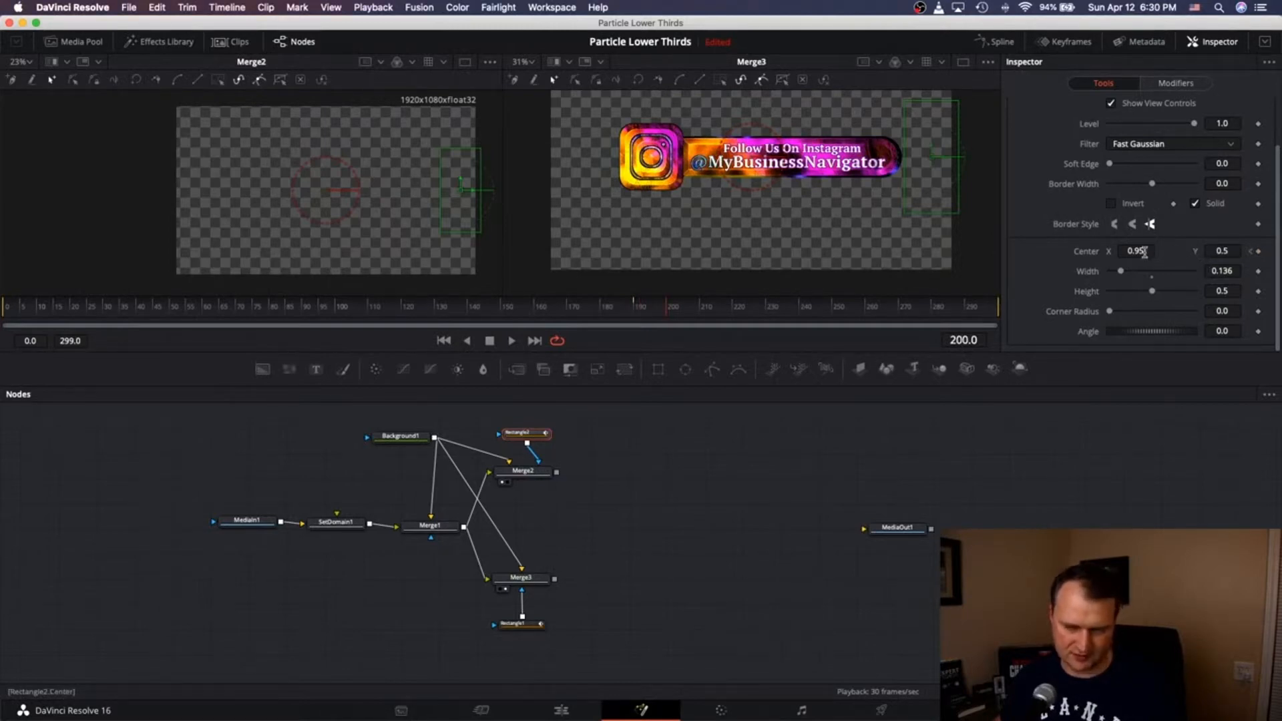
left_click_drag(1143, 253, 1126, 252)
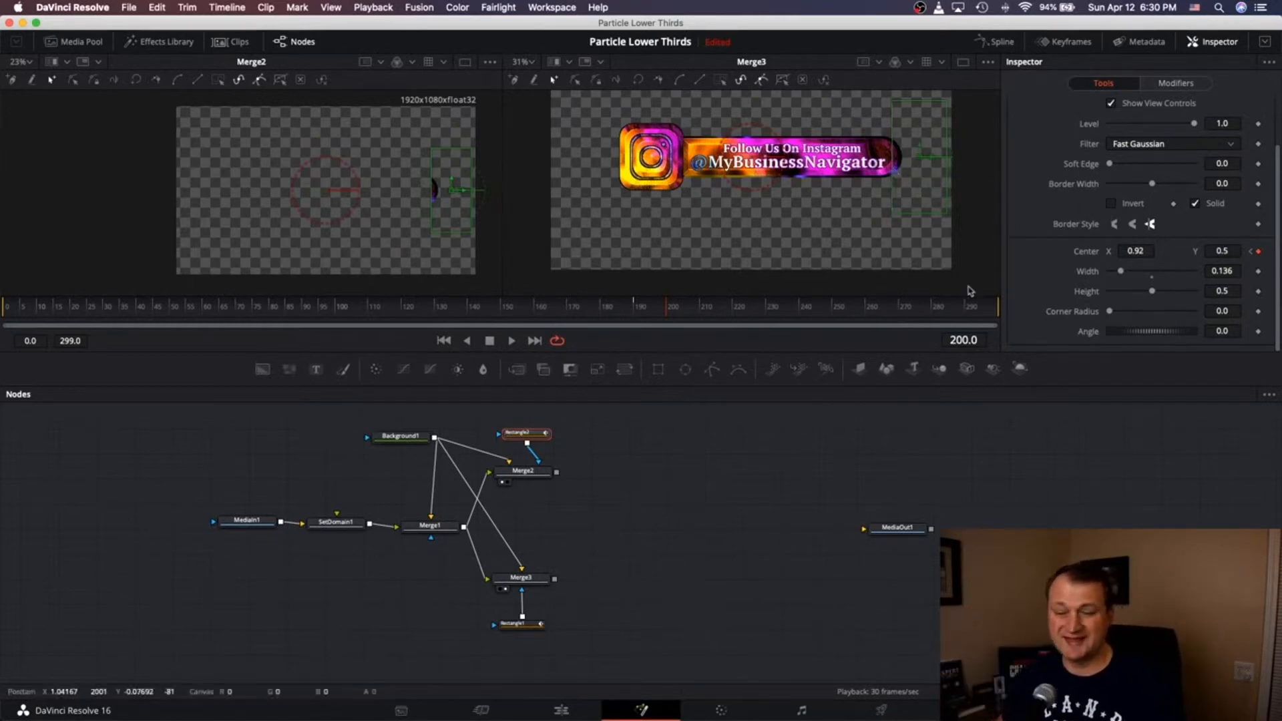
key("Right")
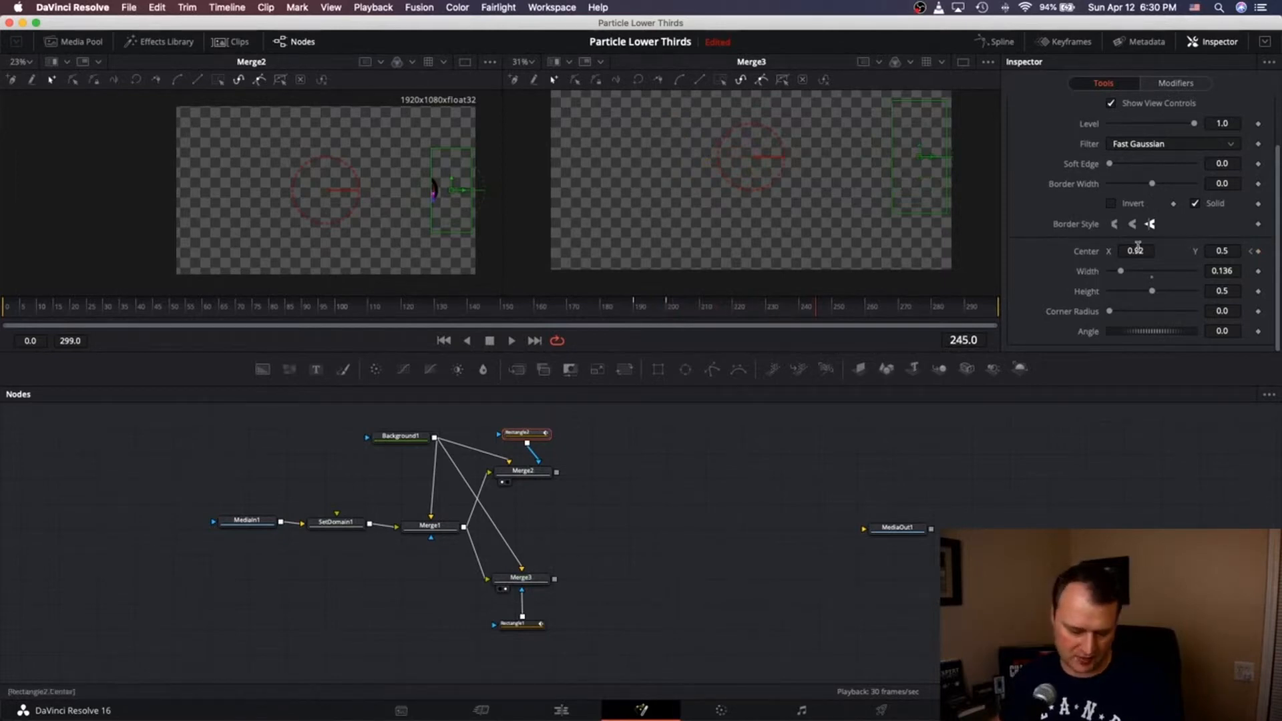
left_click_drag(1135, 250, 1002, 251)
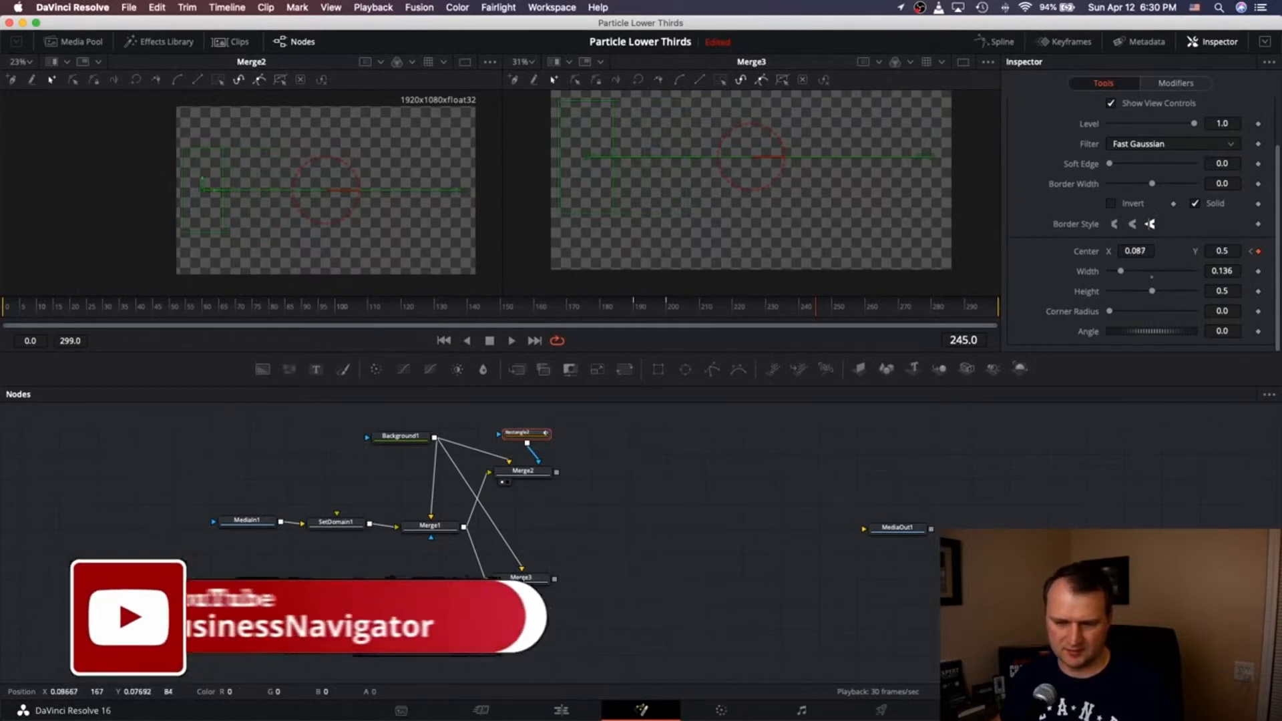
left_click_drag(586, 251, 585, 252)
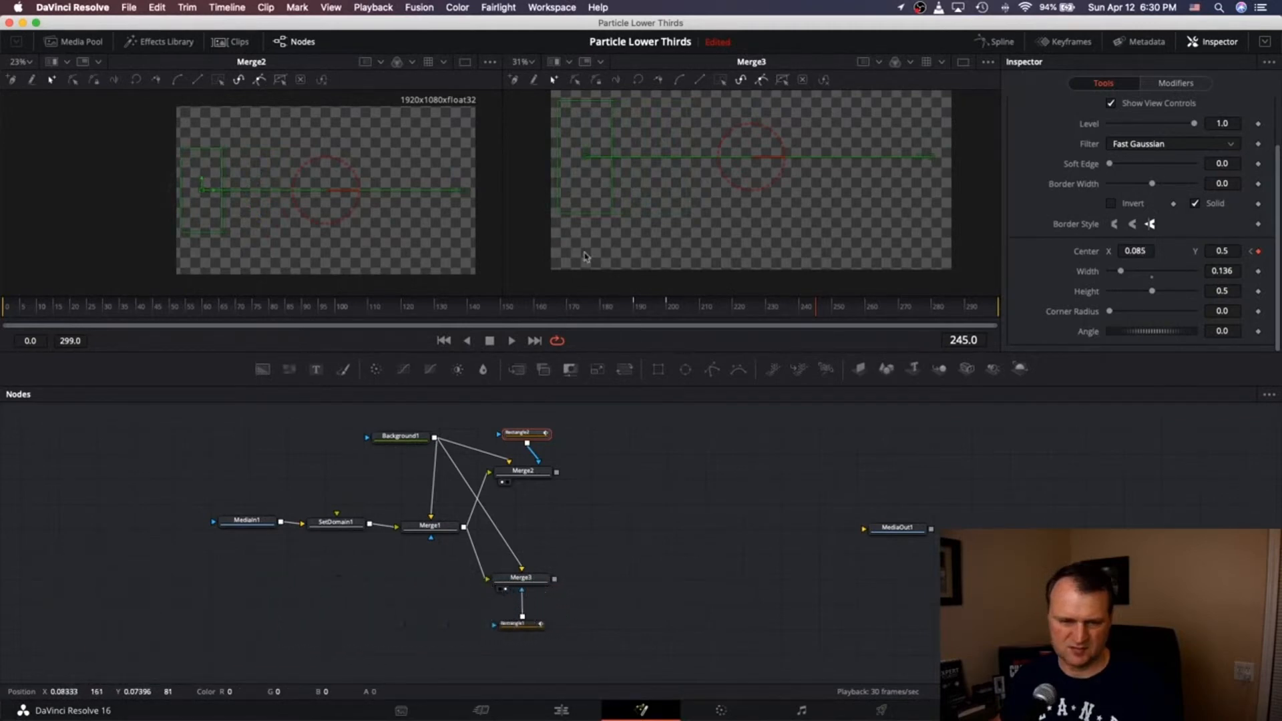
Step: Show Merge1 in the second viewer as a reference, try Rectangle2's Center X at 0.062, and return it to 0.085
left_click(233, 532)
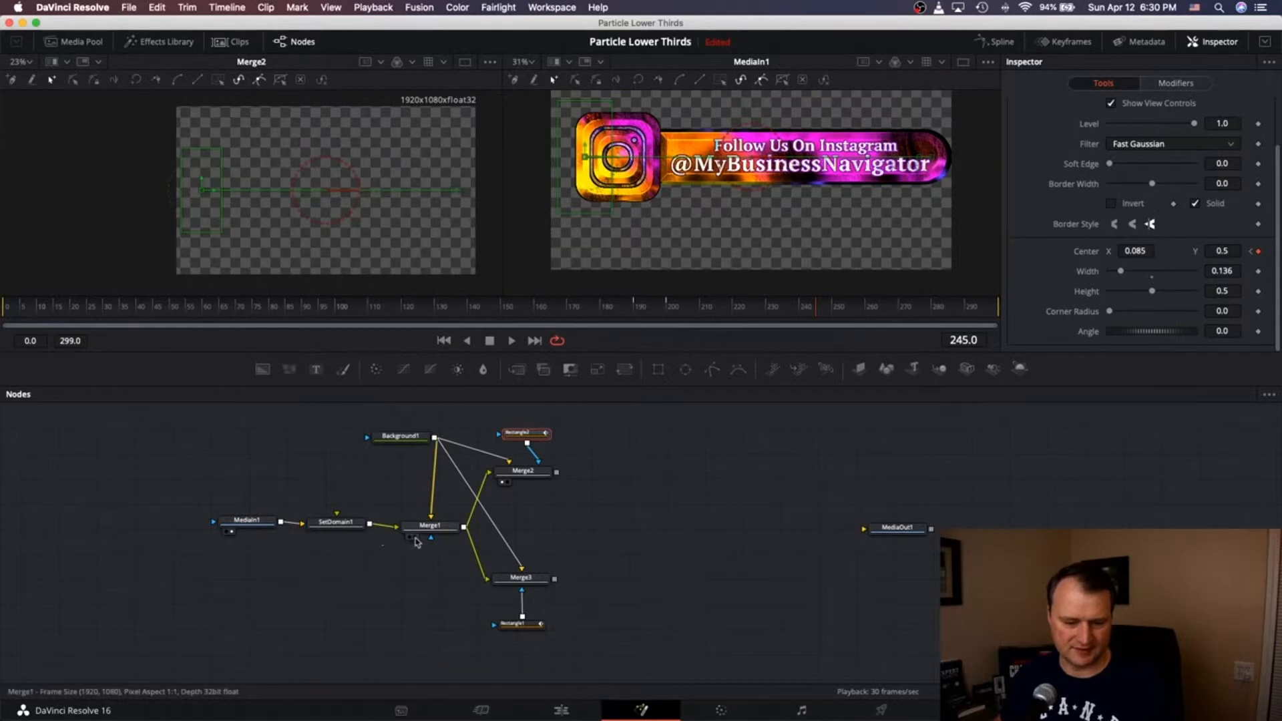
key("2")
left_click(415, 538)
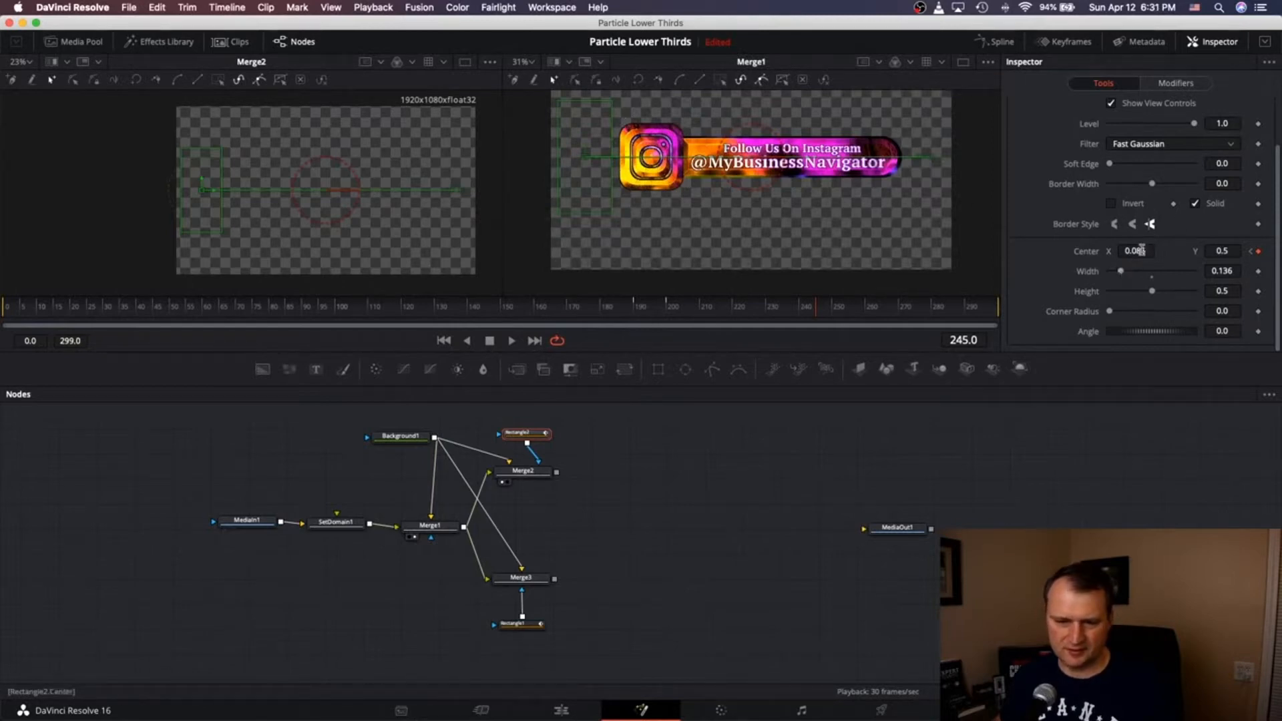
left_click_drag(1135, 251, 1121, 251)
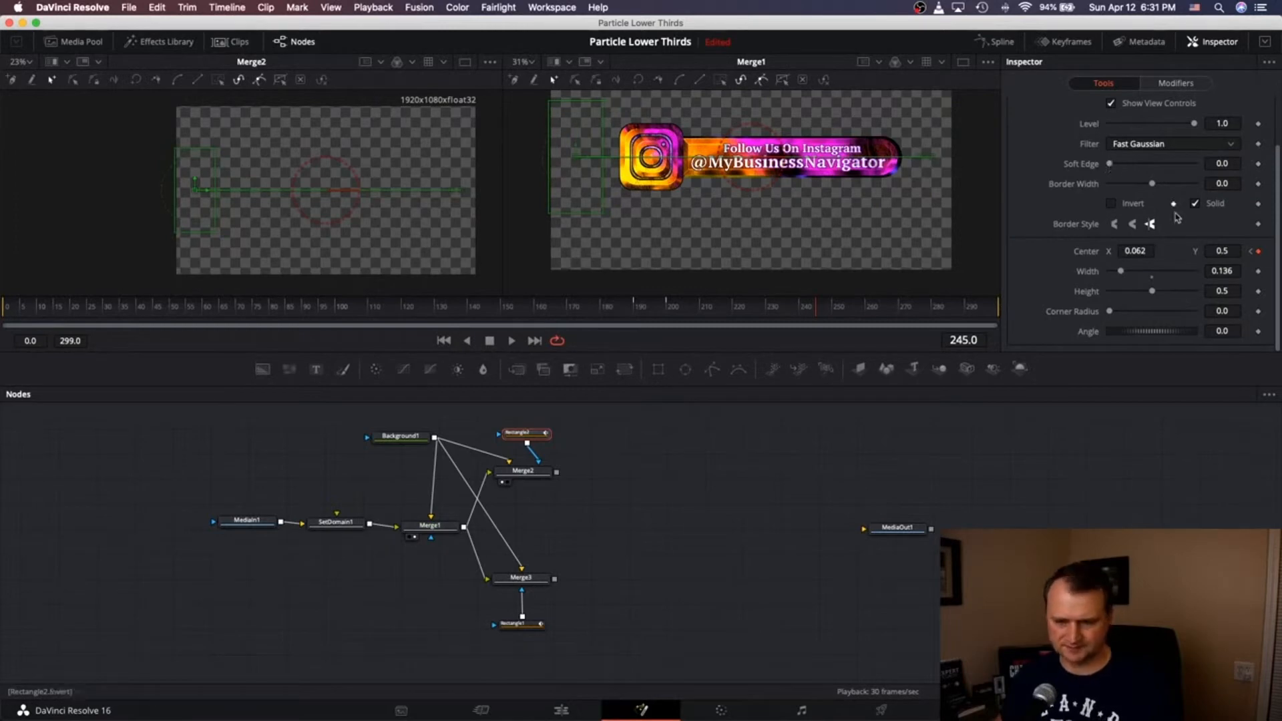
left_click_drag(1135, 249, 1140, 249)
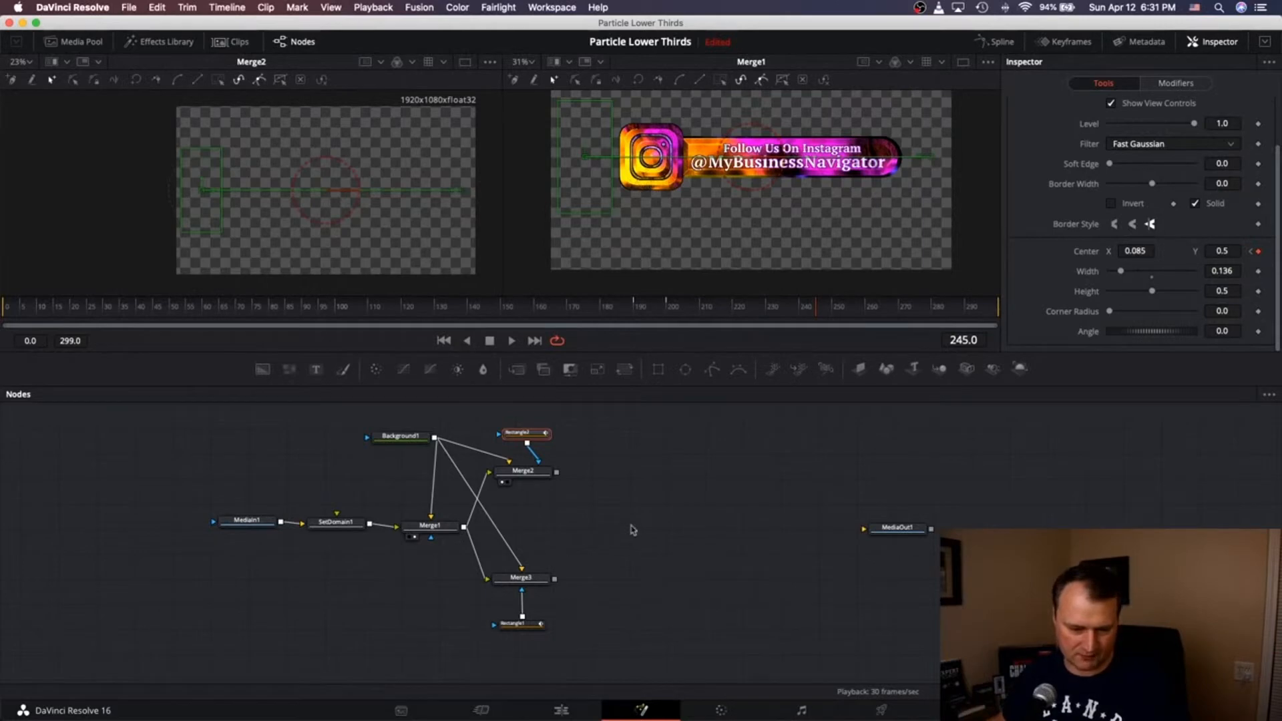
Step: Add a fourth merge node, detach it to an open spot beside Merge3, and reconnect the Rectangle2 mask to Merge2
key("super+Tab")
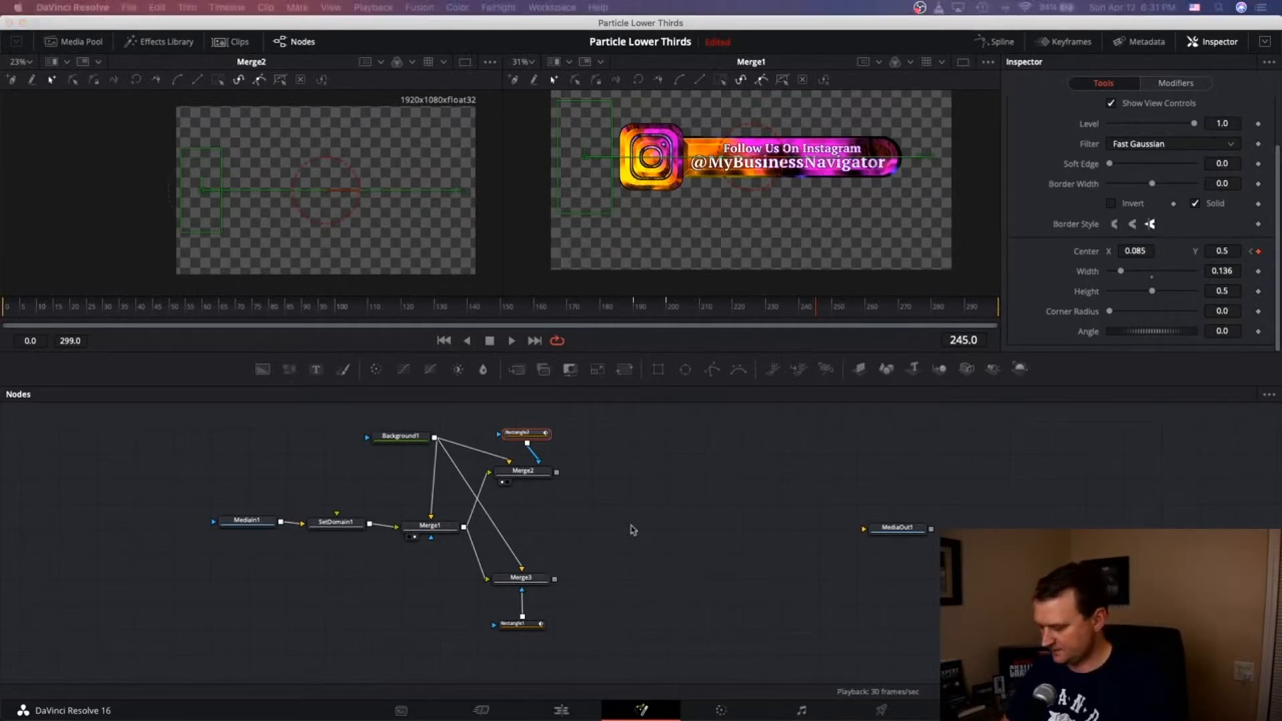
key("super+Tab")
key("super+v")
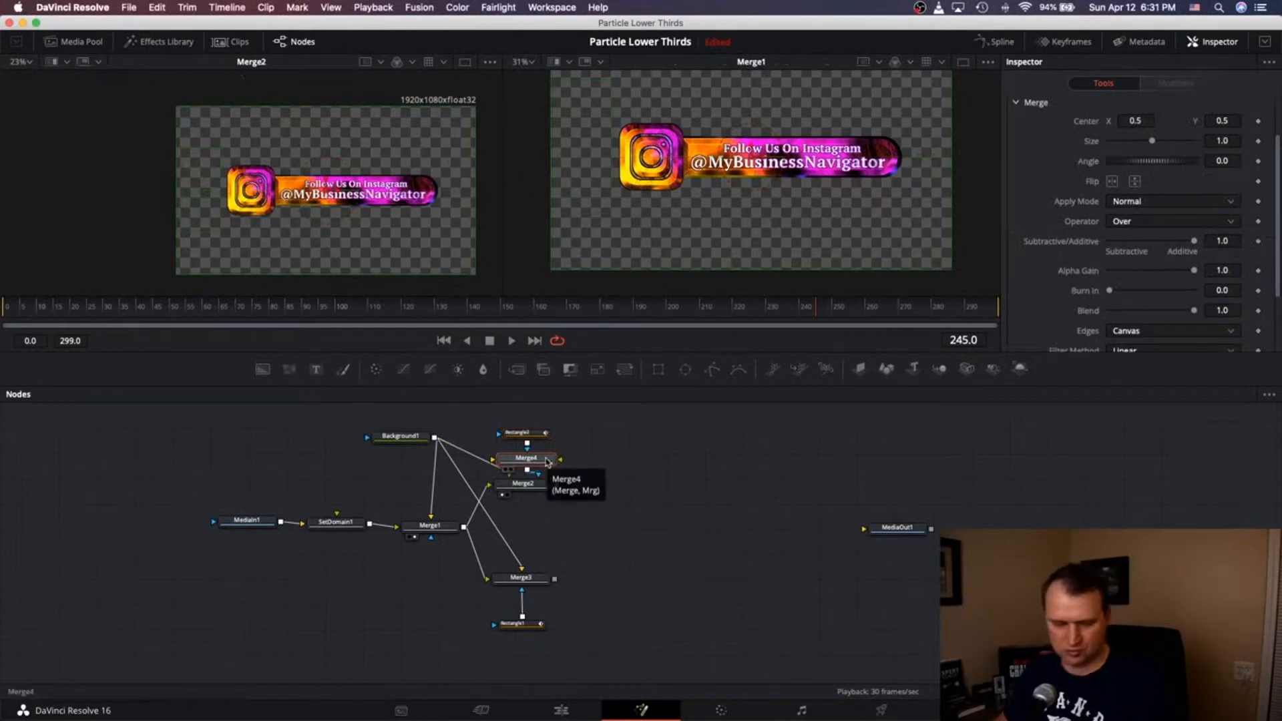
left_click_drag(547, 461, 720, 560)
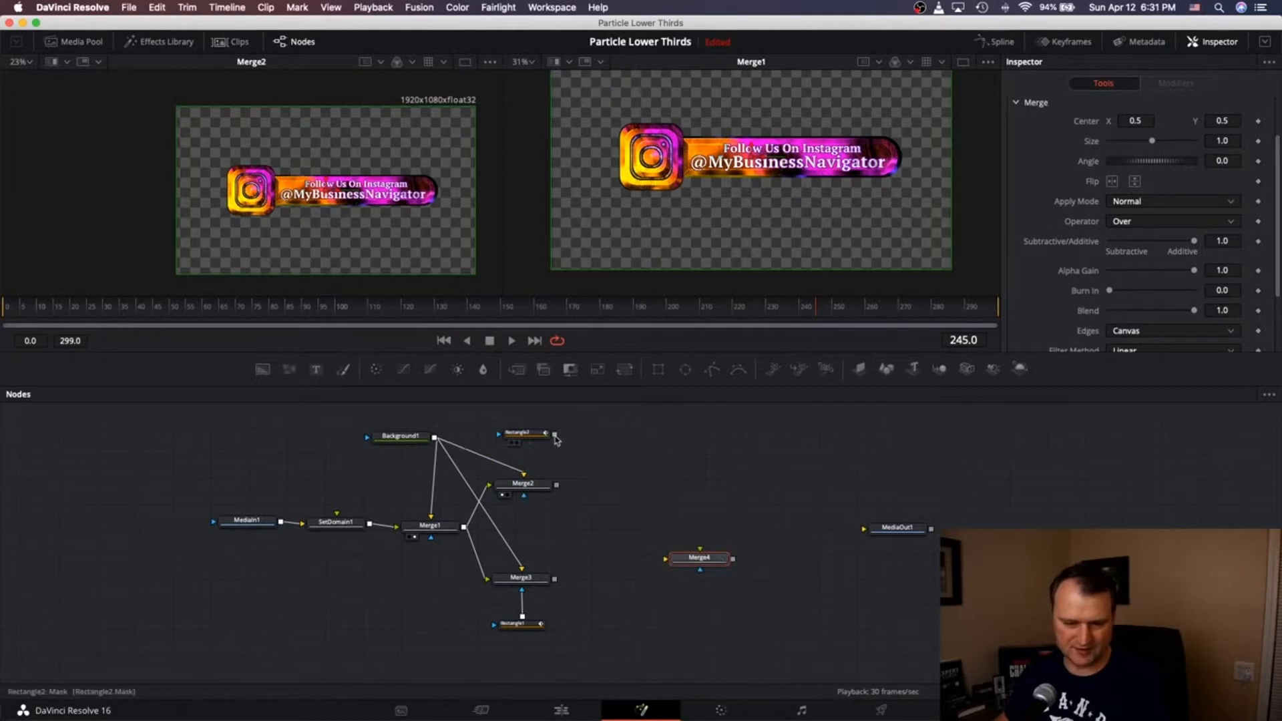
left_click_drag(555, 435, 537, 488)
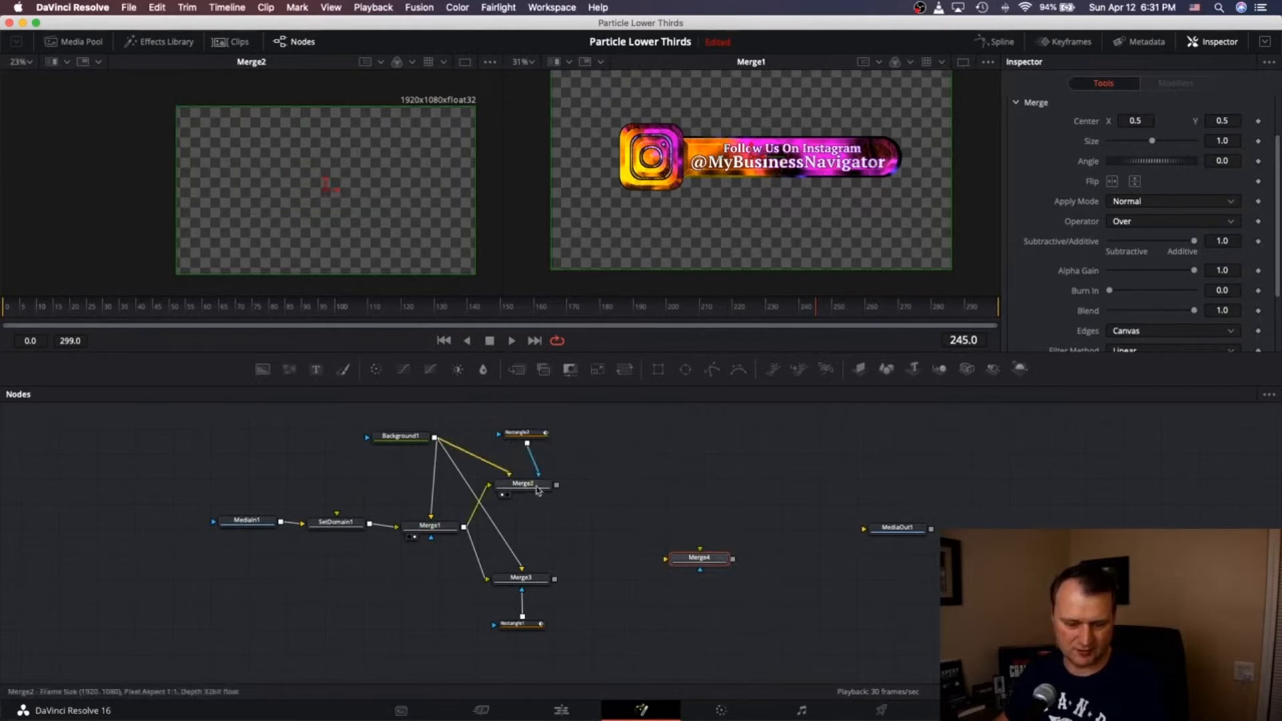
left_click_drag(697, 559, 630, 576)
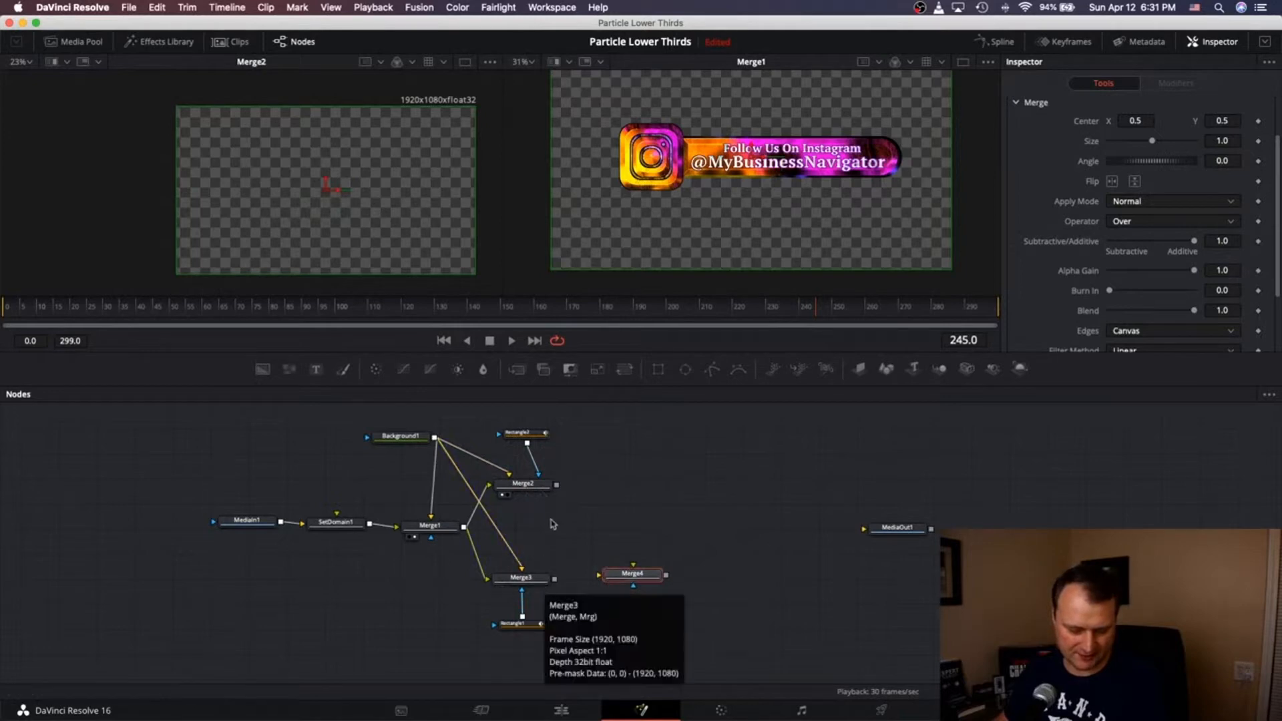
left_click_drag(557, 485, 553, 579)
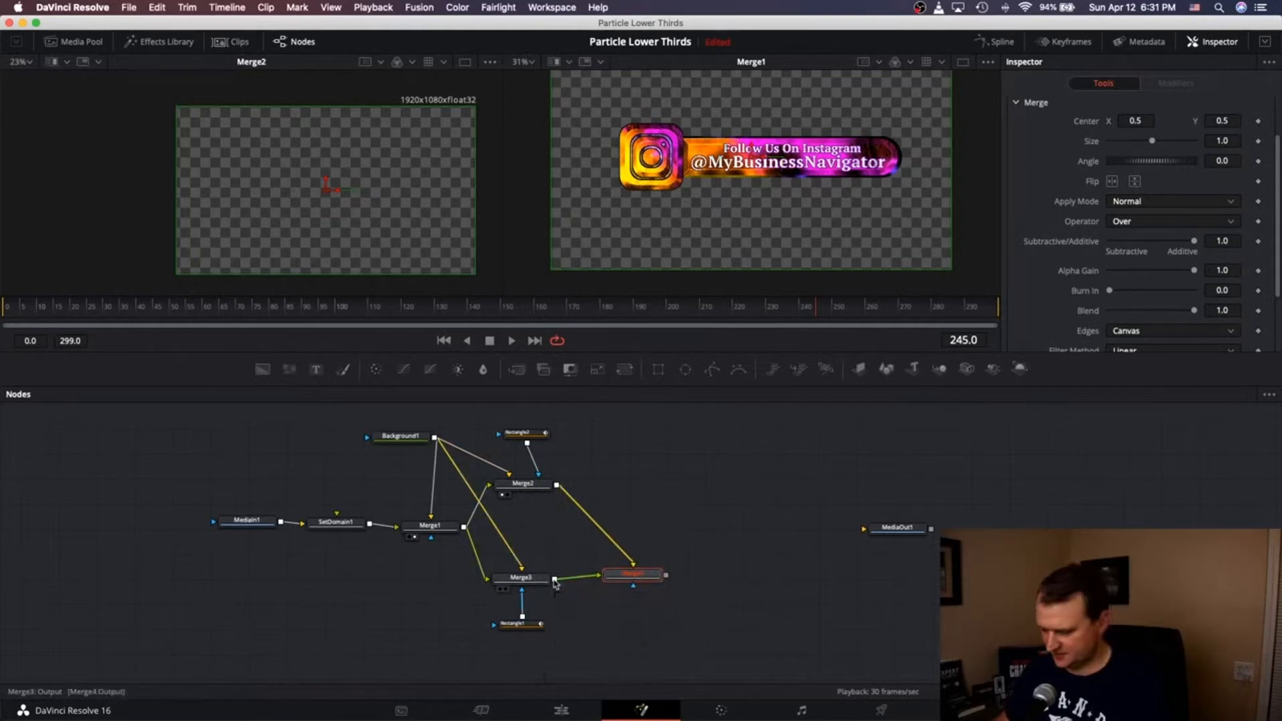
left_click_drag(604, 580, 626, 590)
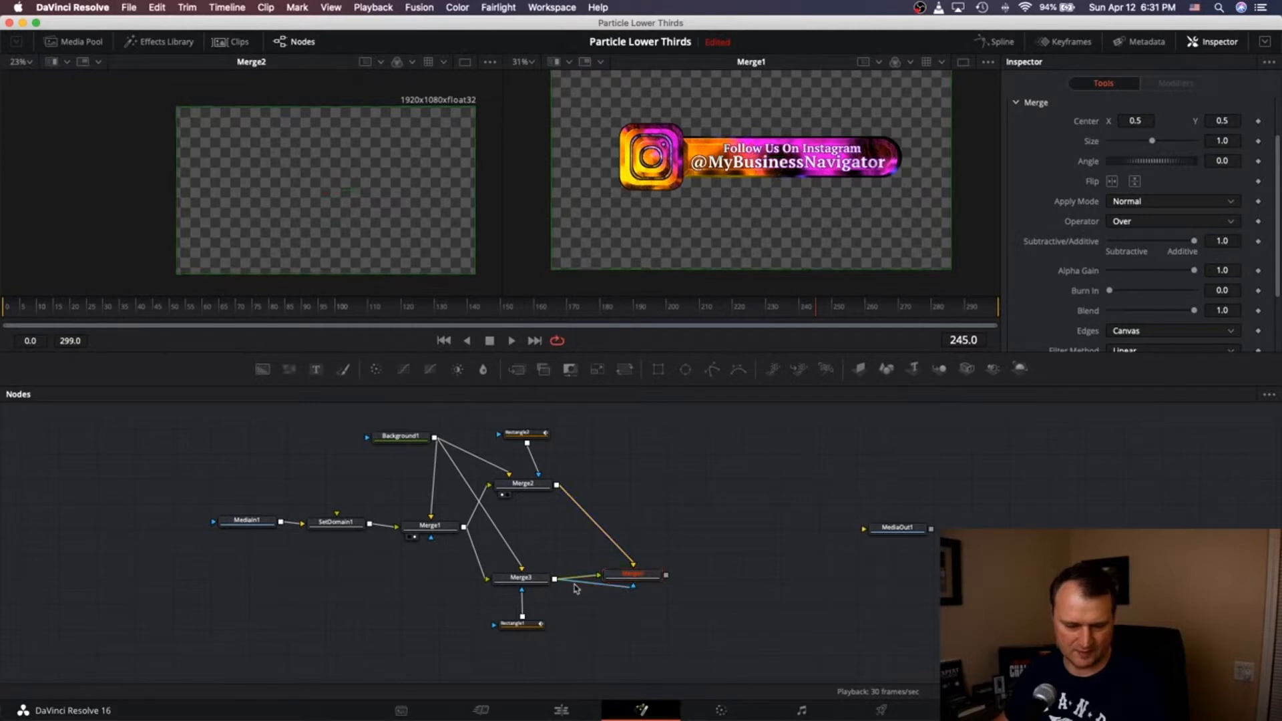
key("super+z")
Step: Connect Merge3 to Merge4's background input and Merge2 to Merge4's foreground input
left_click_drag(555, 581, 614, 577)
left_click(634, 587)
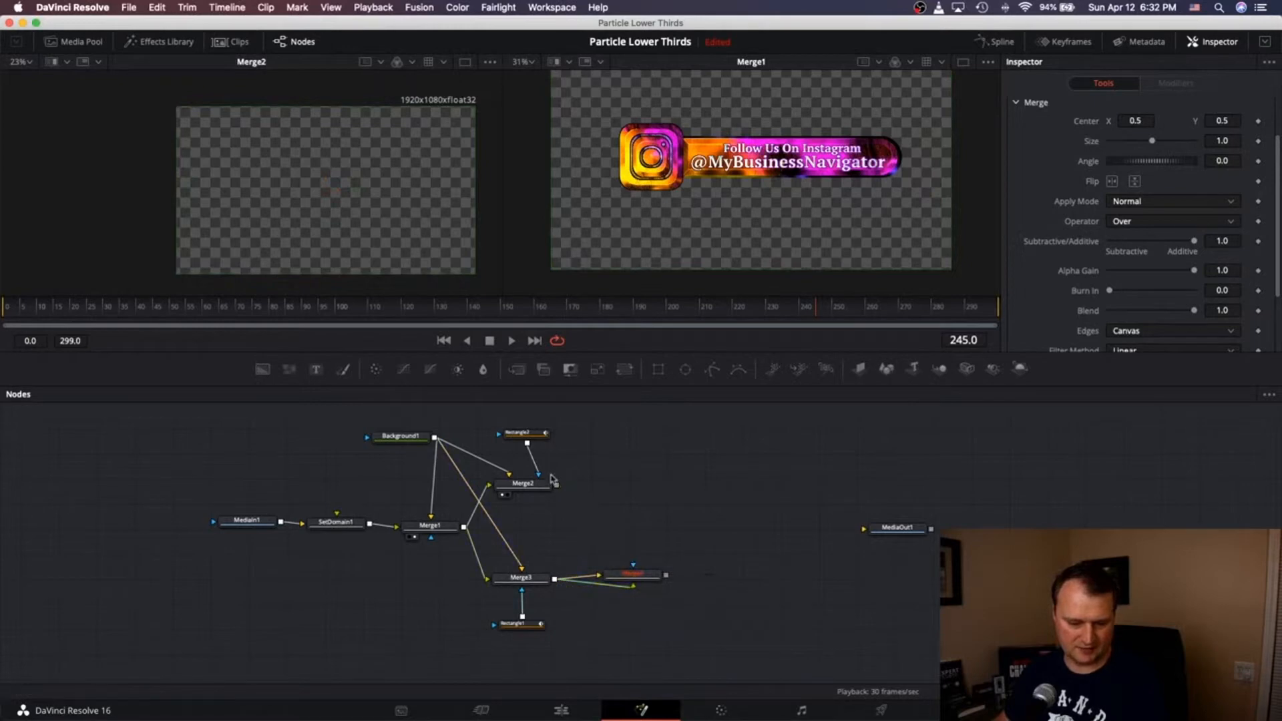
left_click_drag(557, 485, 629, 580)
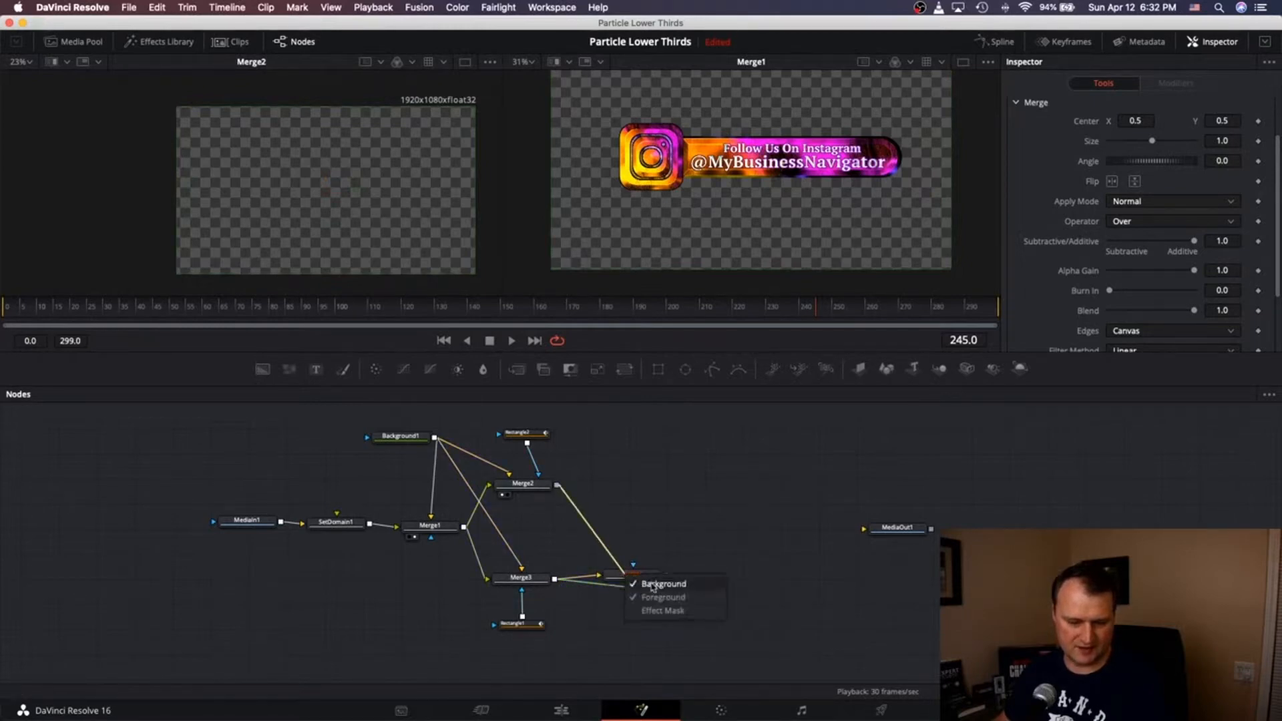
left_click(652, 593)
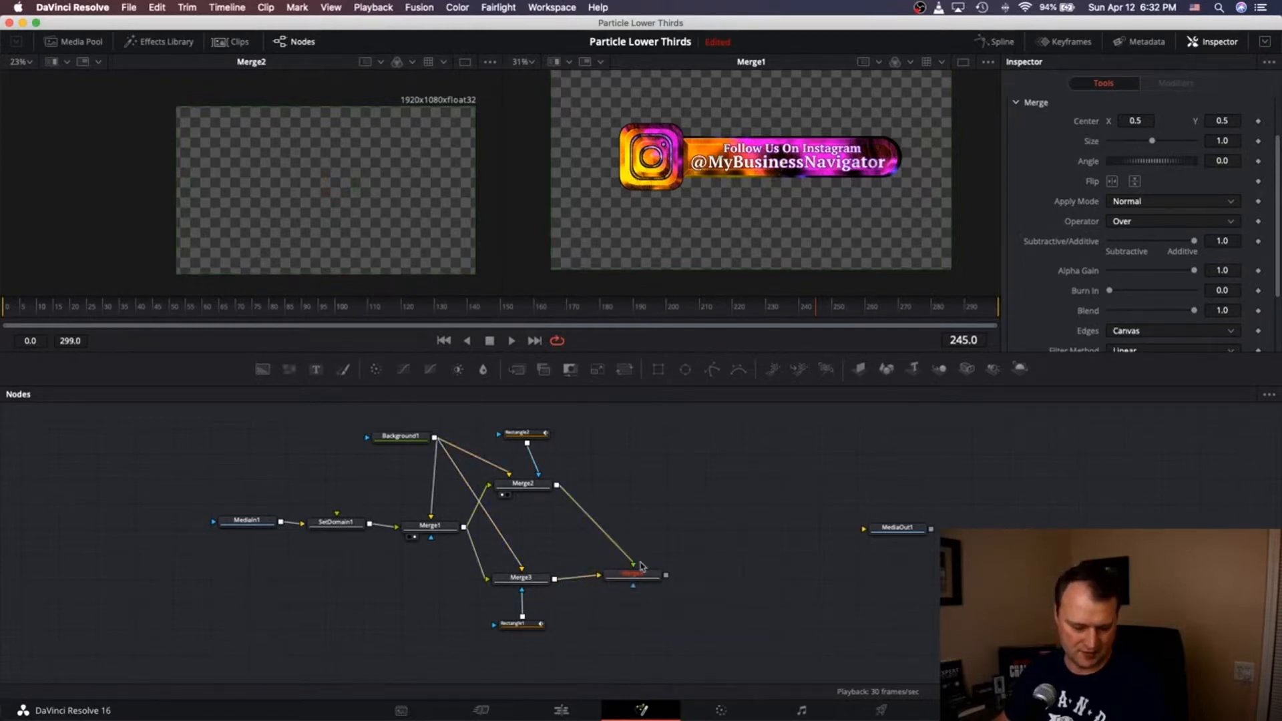
Step: Display Merge4 in the first viewer and Merge2 in the second to check the wipe around frames 202 to 210
left_click(613, 585)
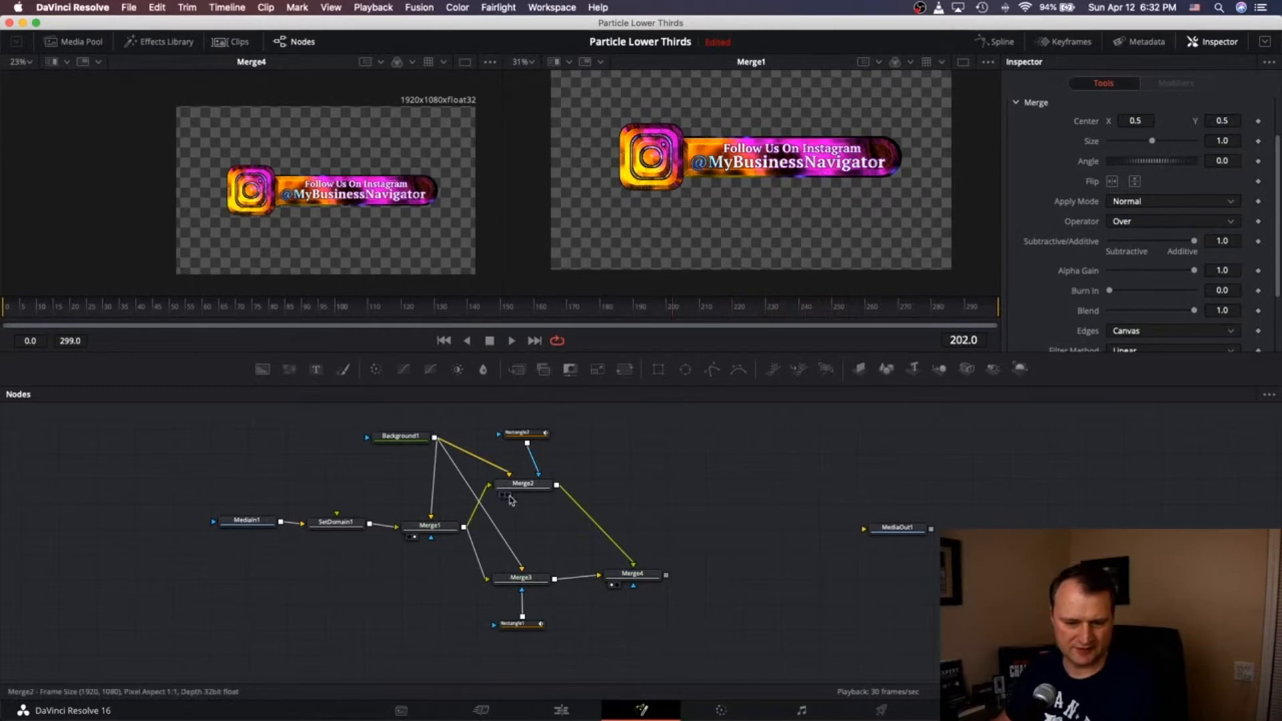
left_click(506, 497)
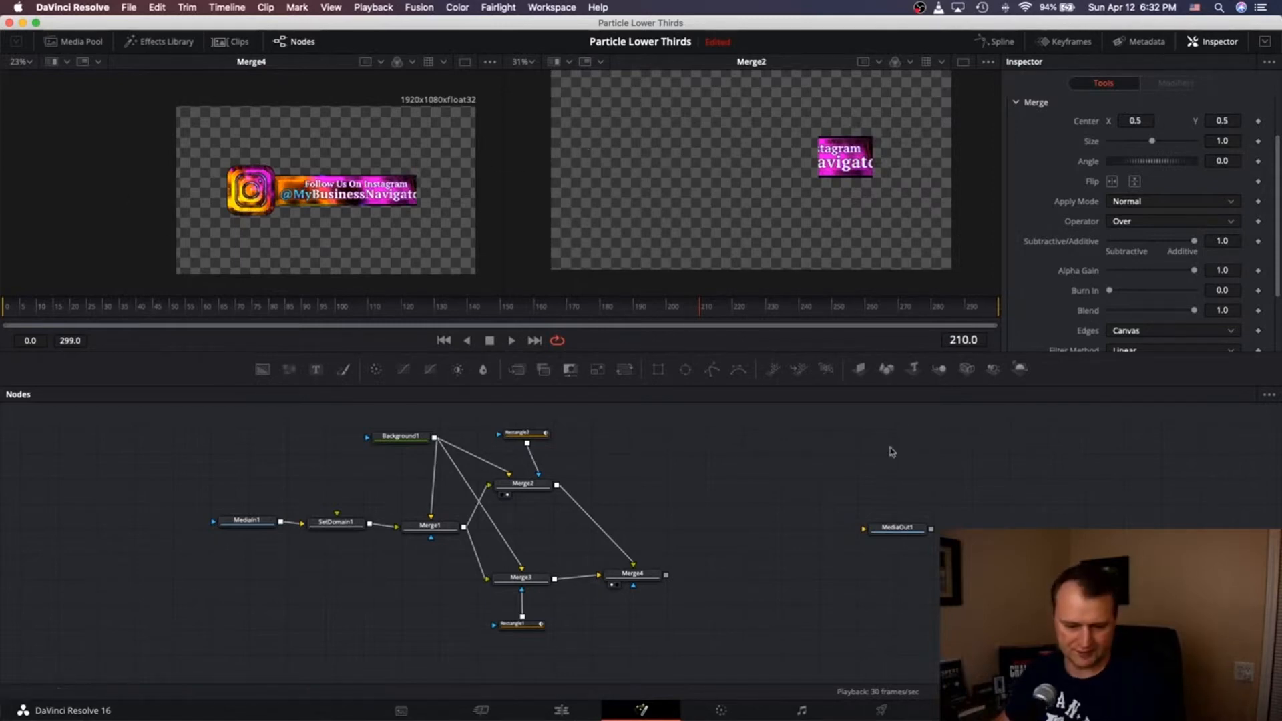
mouse_move(636, 576)
left_mouse_down()
mouse_move(607, 579)
mouse_move(652, 573)
left_mouse_up()
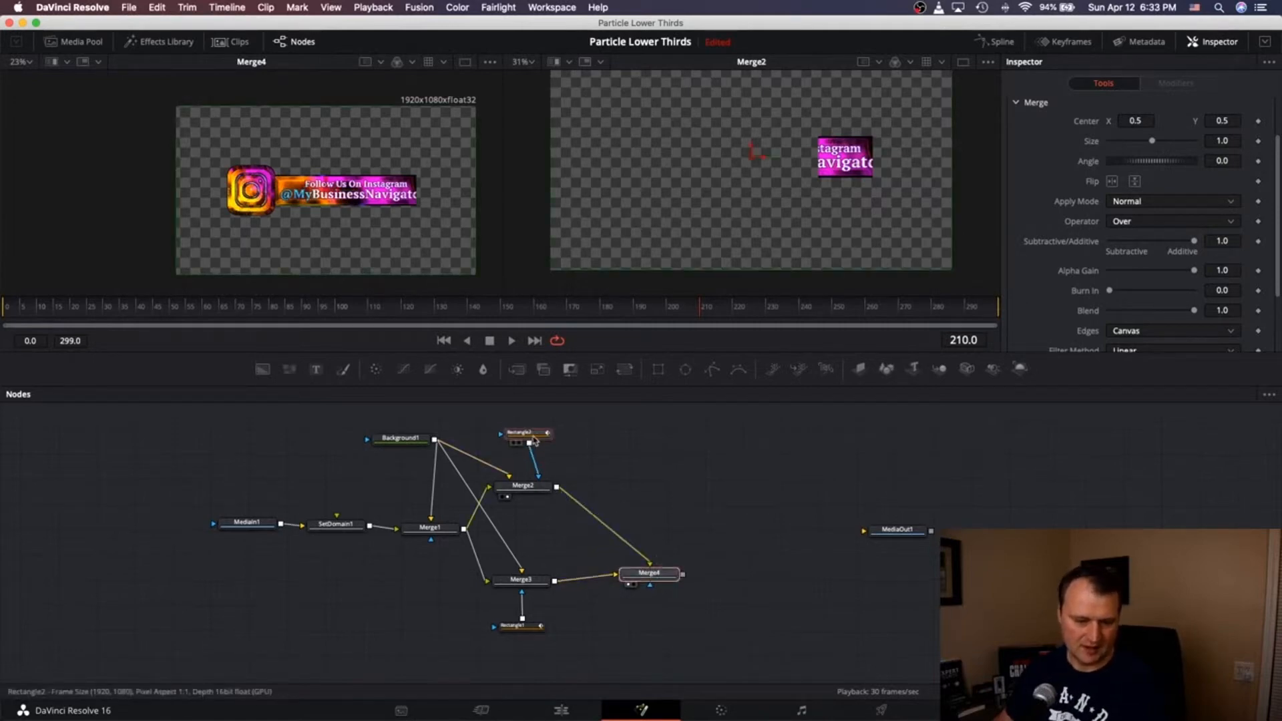
Step: Show the displacement curves of Rectangle1 and Rectangle2 together in an enlarged Spline editor
left_click(530, 624)
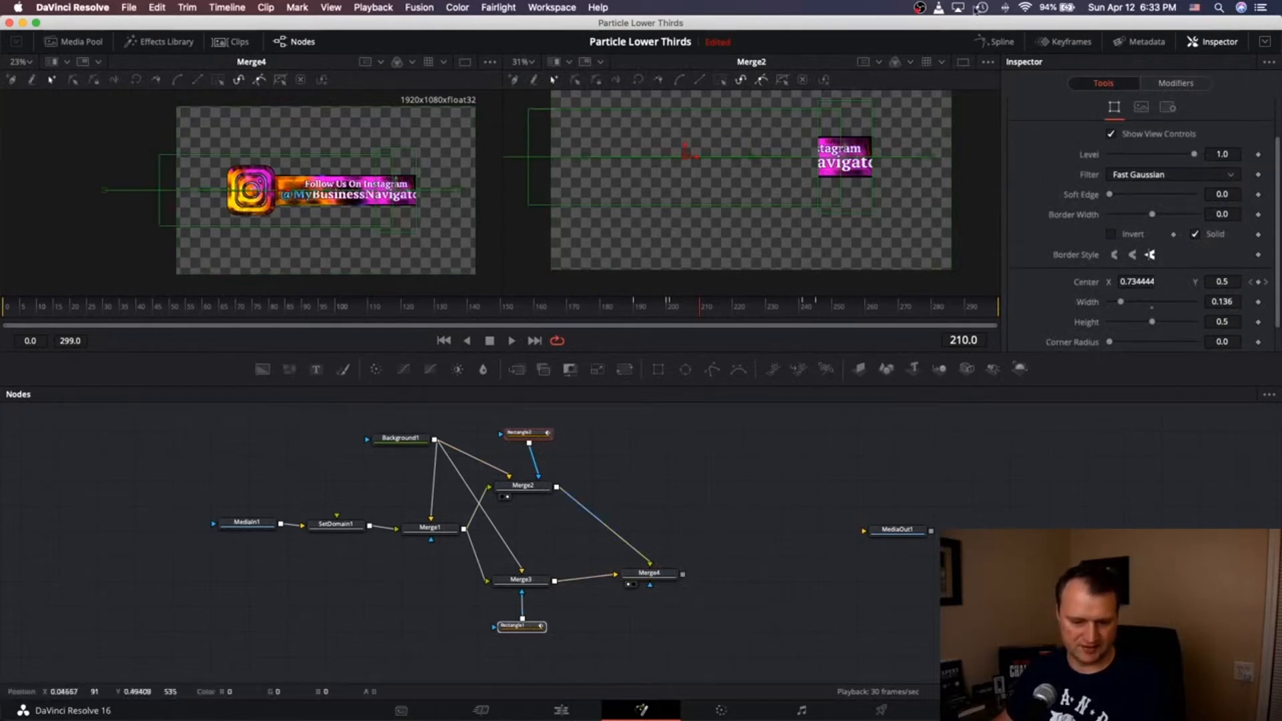
left_click(999, 41)
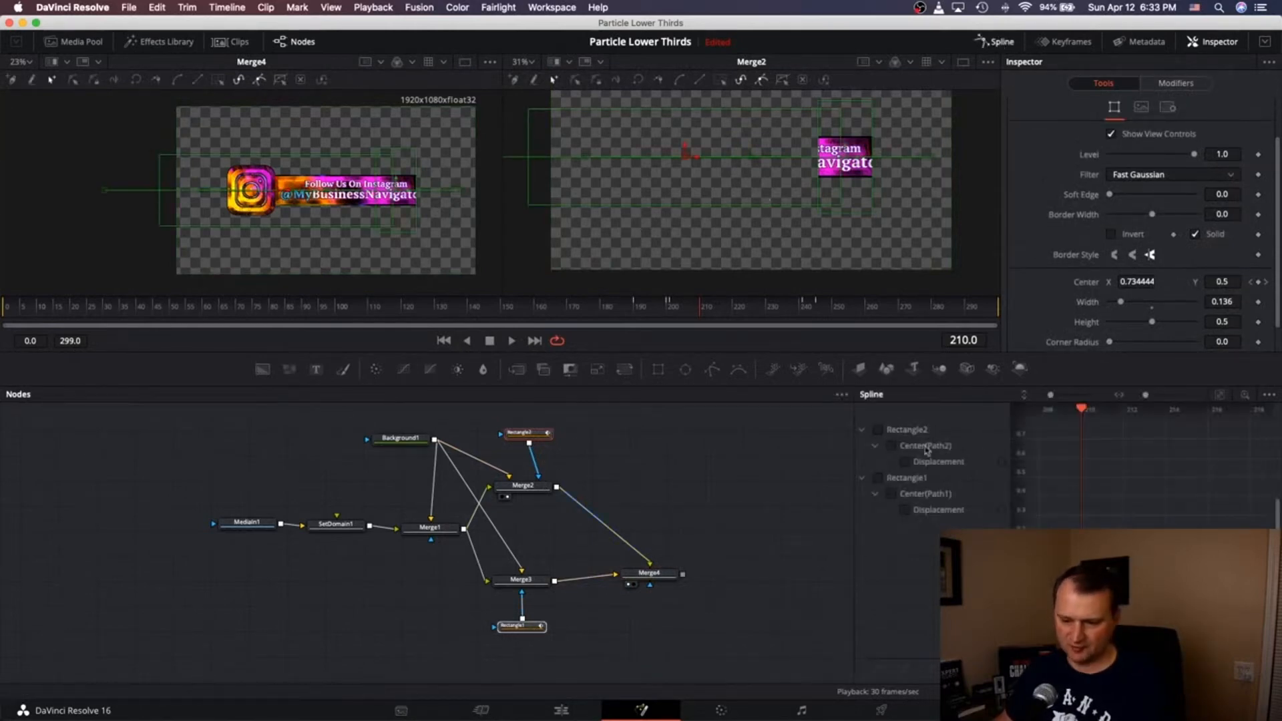
left_click(878, 430)
left_click(877, 478)
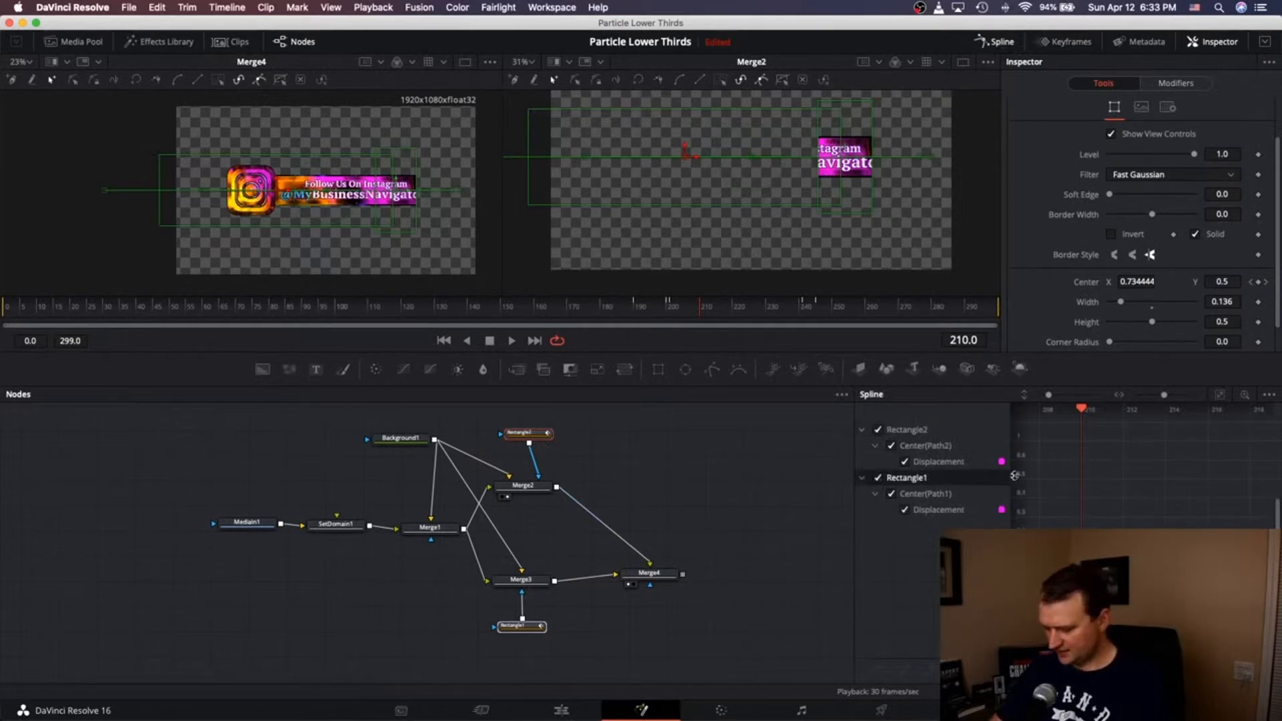
key("F4")
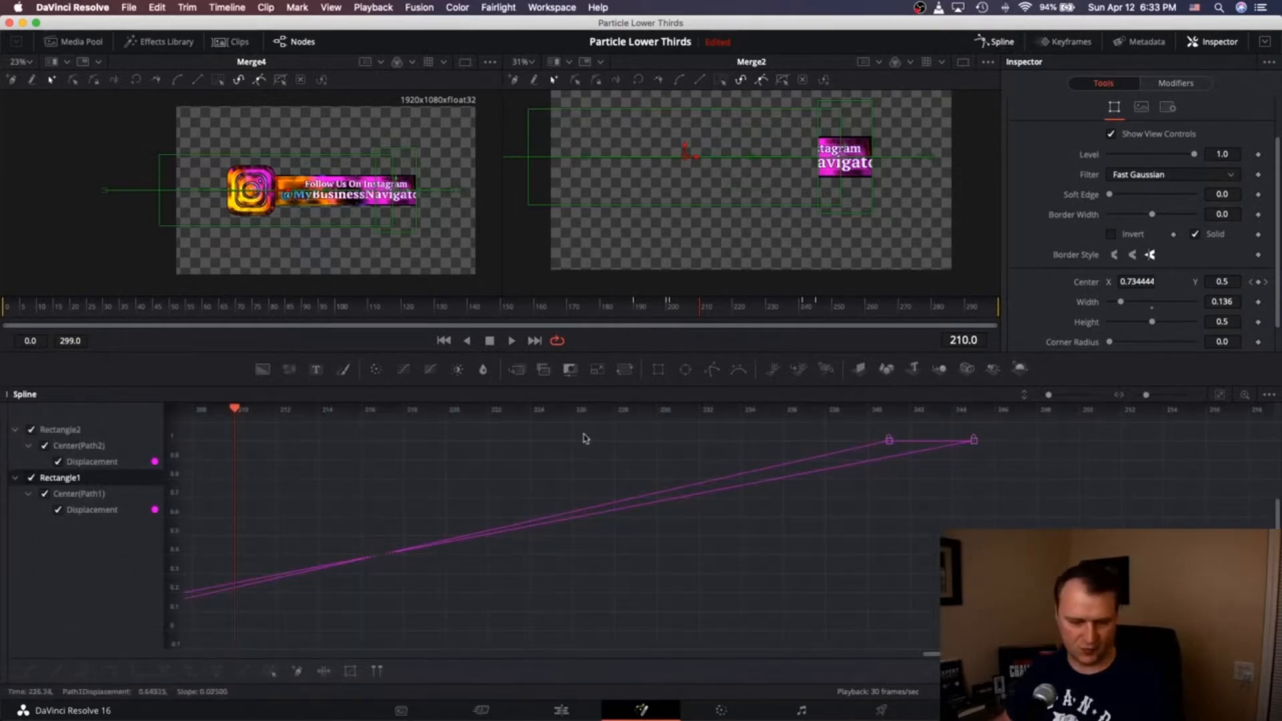
Step: Hide Rectangle1's curve and fit Rectangle2's displacement curve to the Spline editor view
left_click(31, 478)
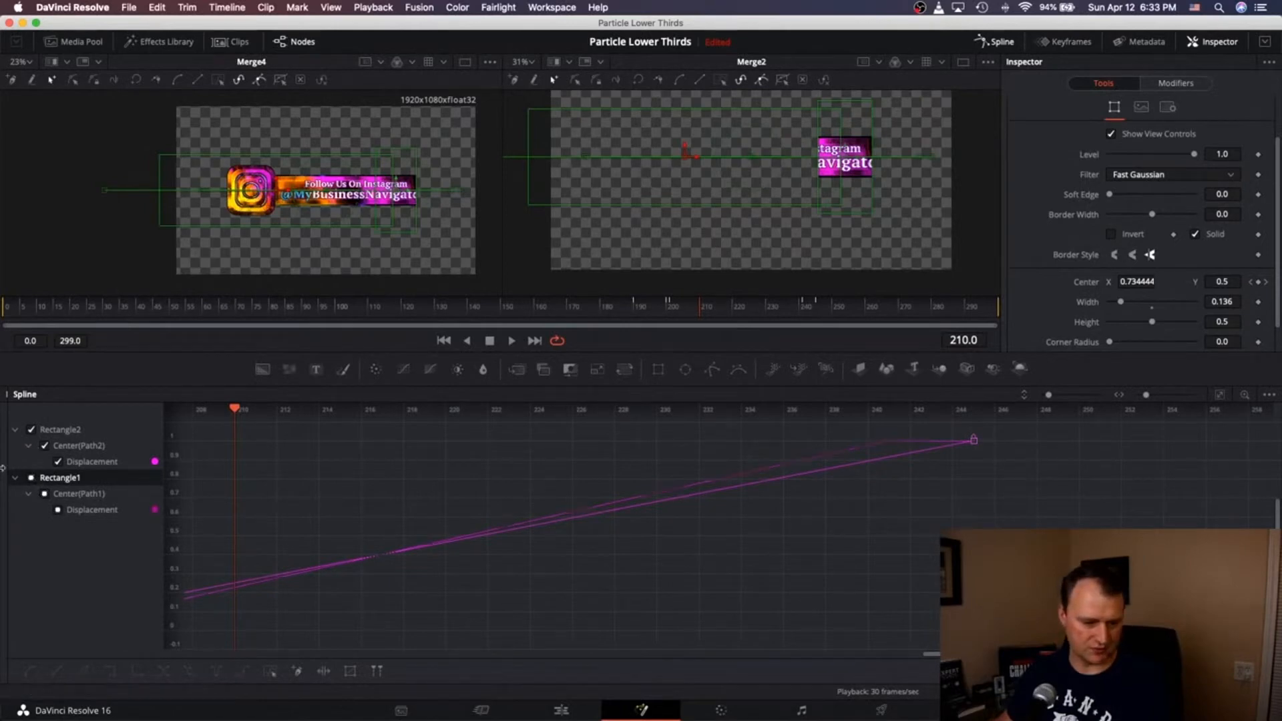
left_click(30, 478)
scroll(244, 491, "left", 3)
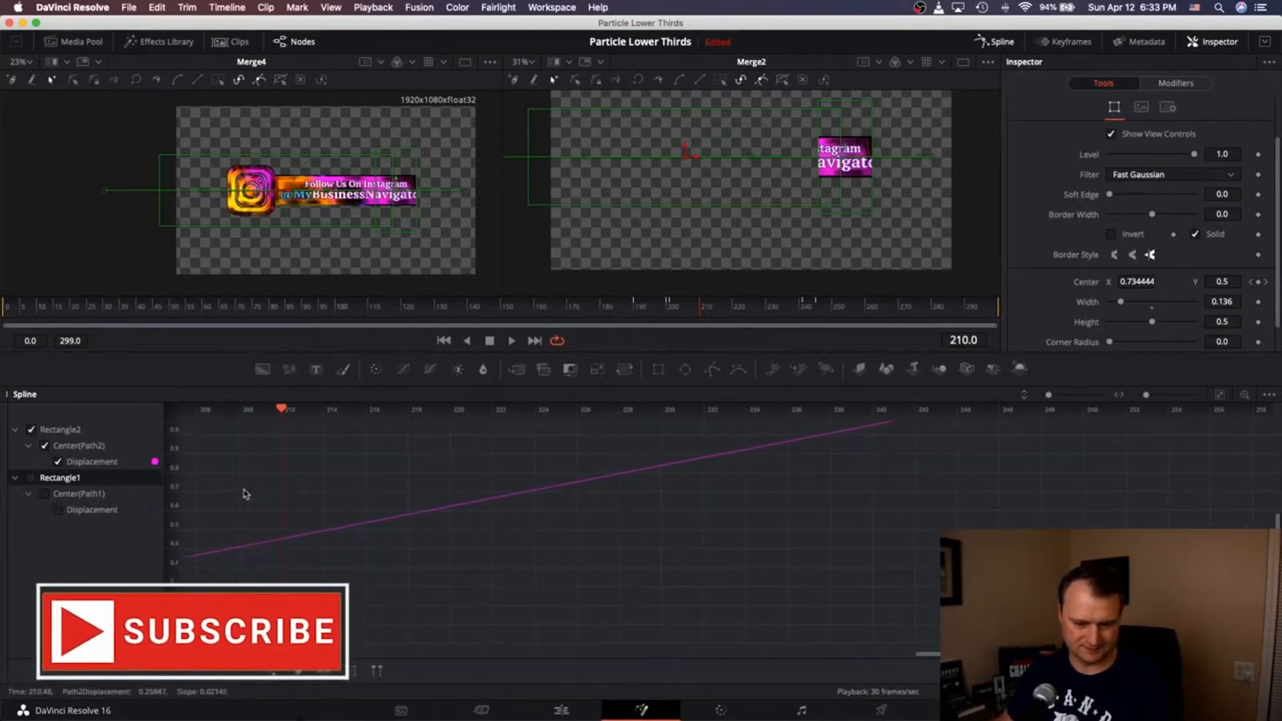
scroll(244, 493, "down", 10)
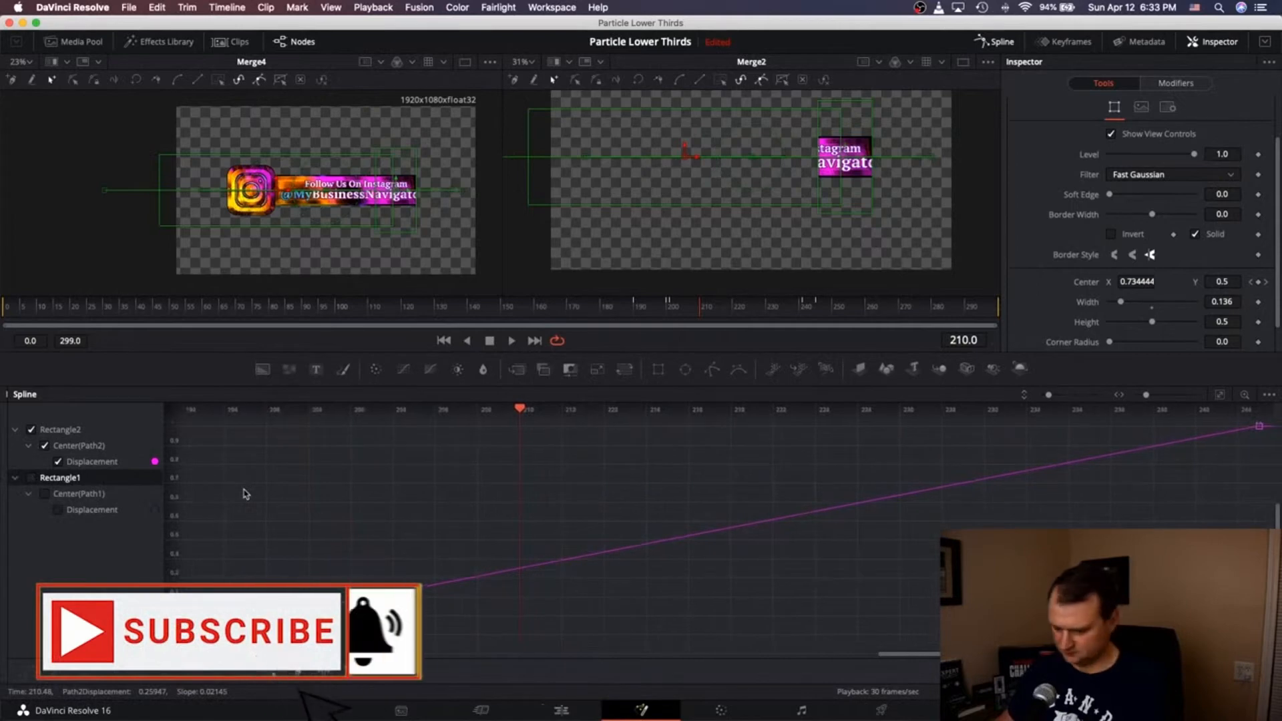
scroll(244, 493, "up", 8)
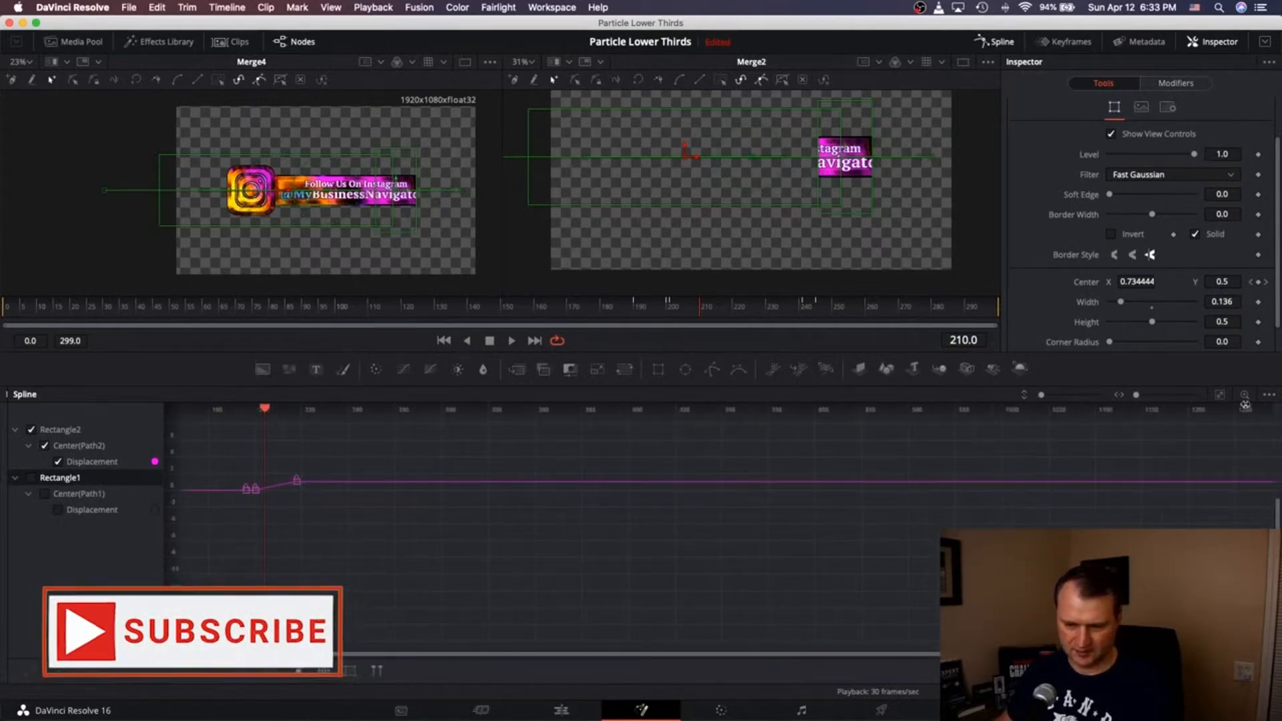
left_click(1224, 398)
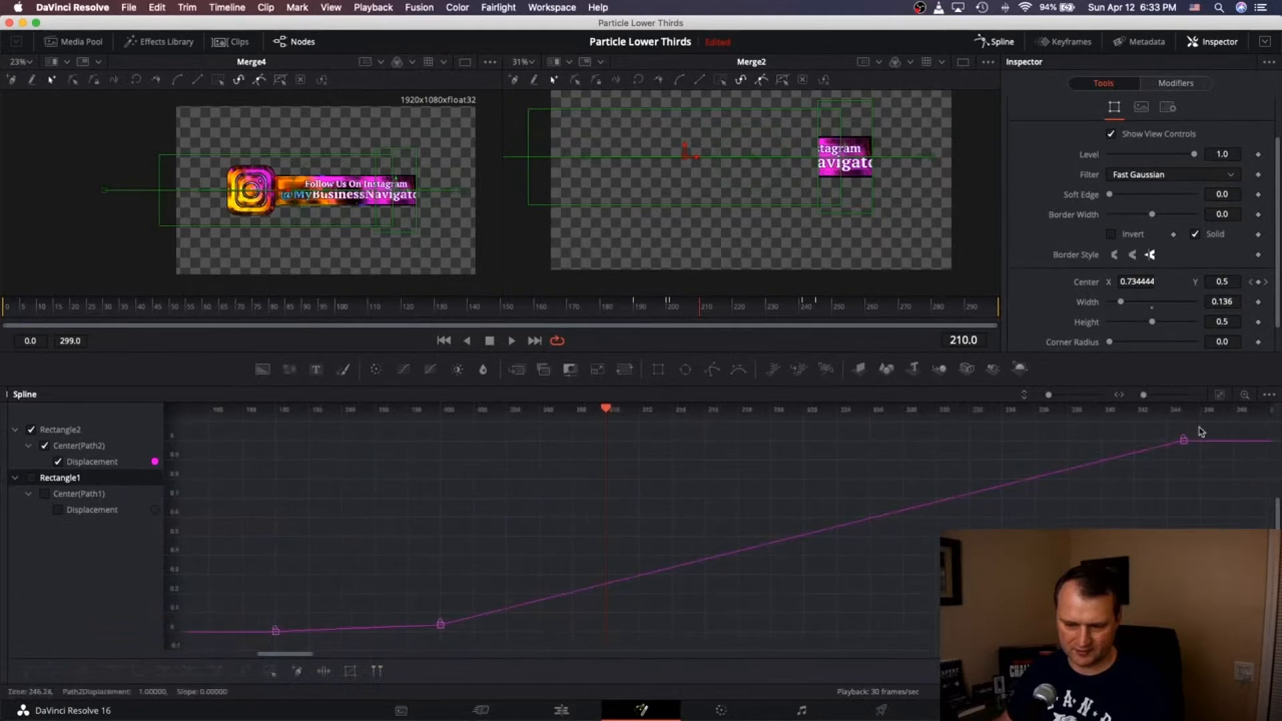
Step: Select all keyframes of Rectangle2's displacement curve and smooth them
left_click_drag(1205, 428, 222, 642)
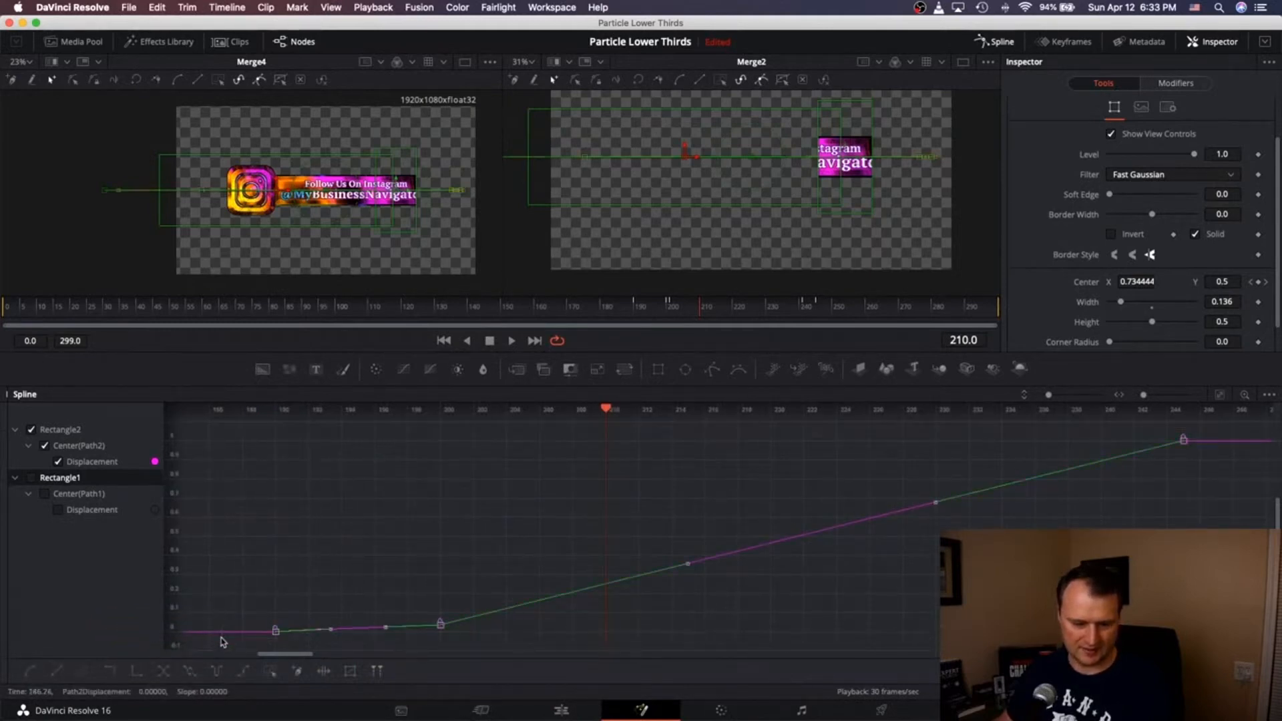
key("shift+s")
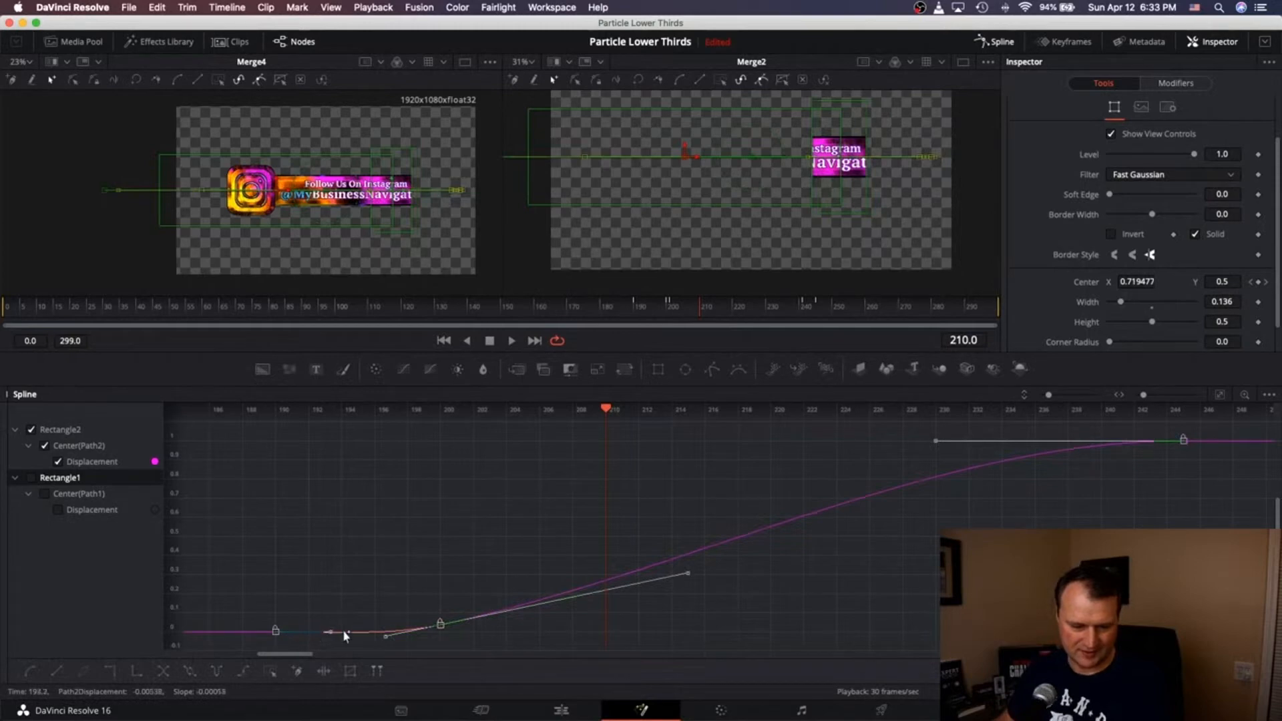
left_click_drag(373, 645, 1216, 424)
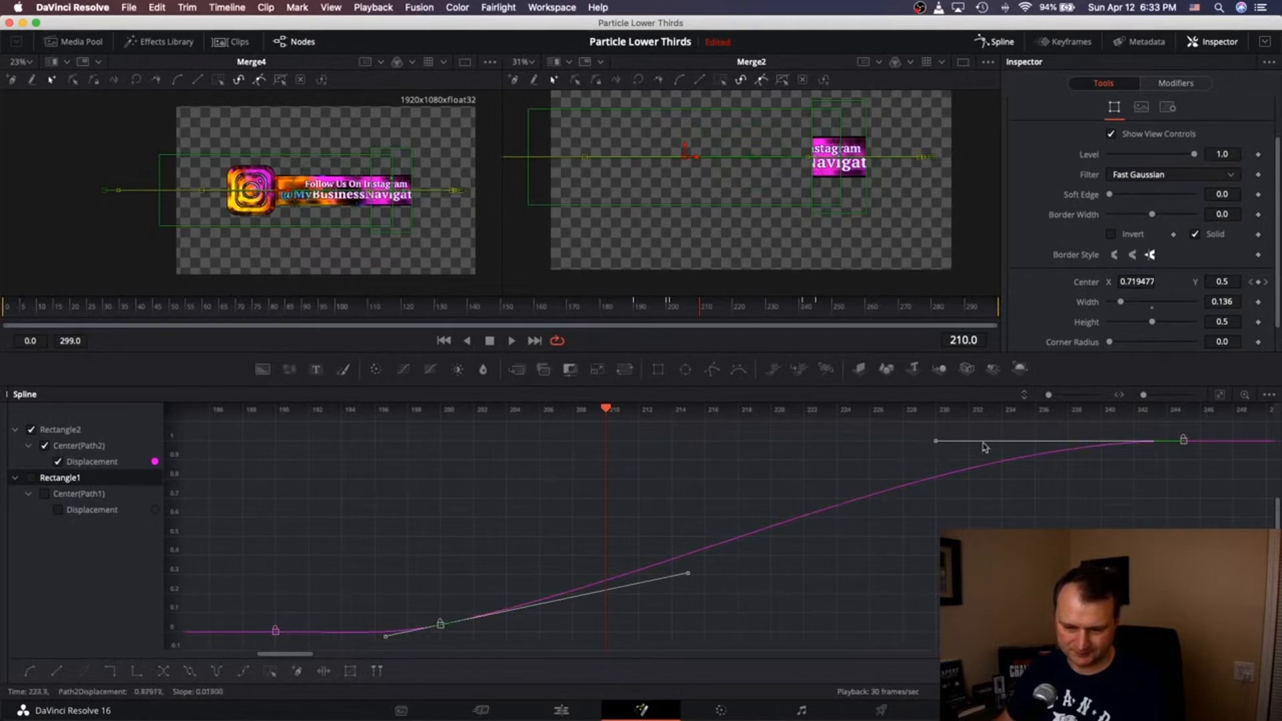
Step: Stretch the outgoing handle of Rectangle2's keyframe at frame 200 flat to frame 245, using the playhead as a guide
left_click_drag(606, 408, 959, 441)
left_click_drag(743, 573, 721, 509)
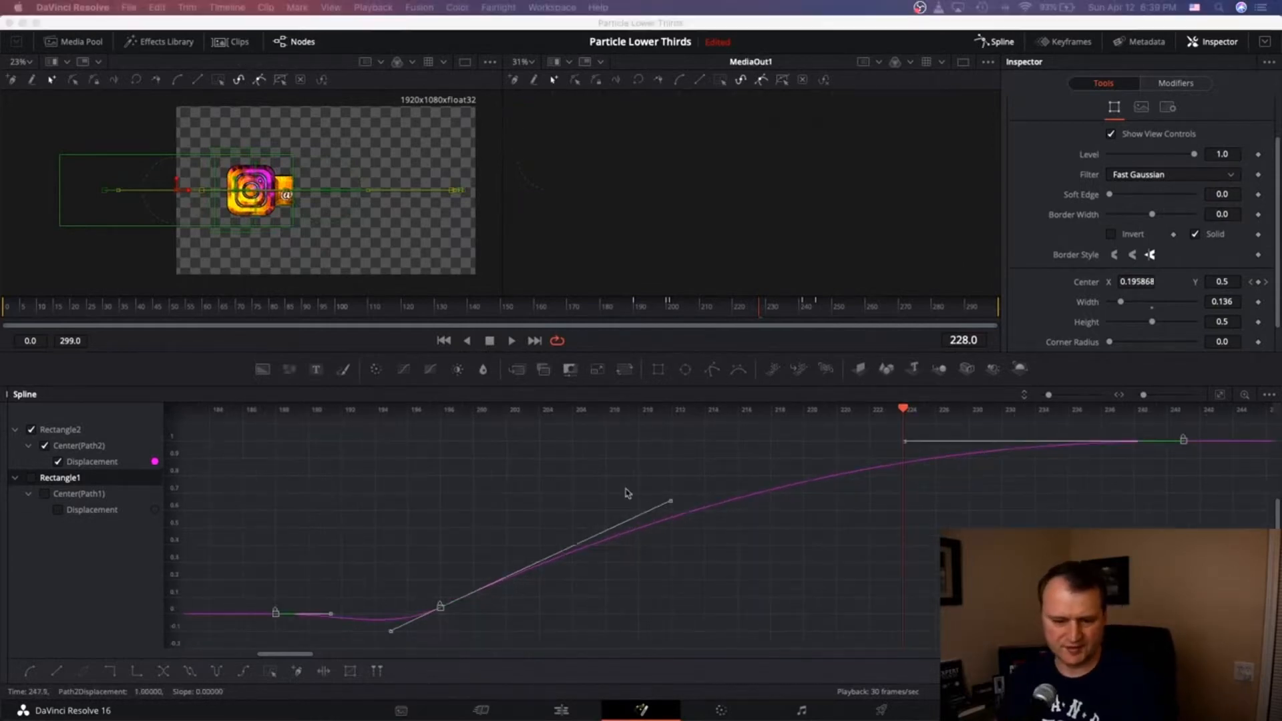
left_click_drag(670, 501, 1205, 601)
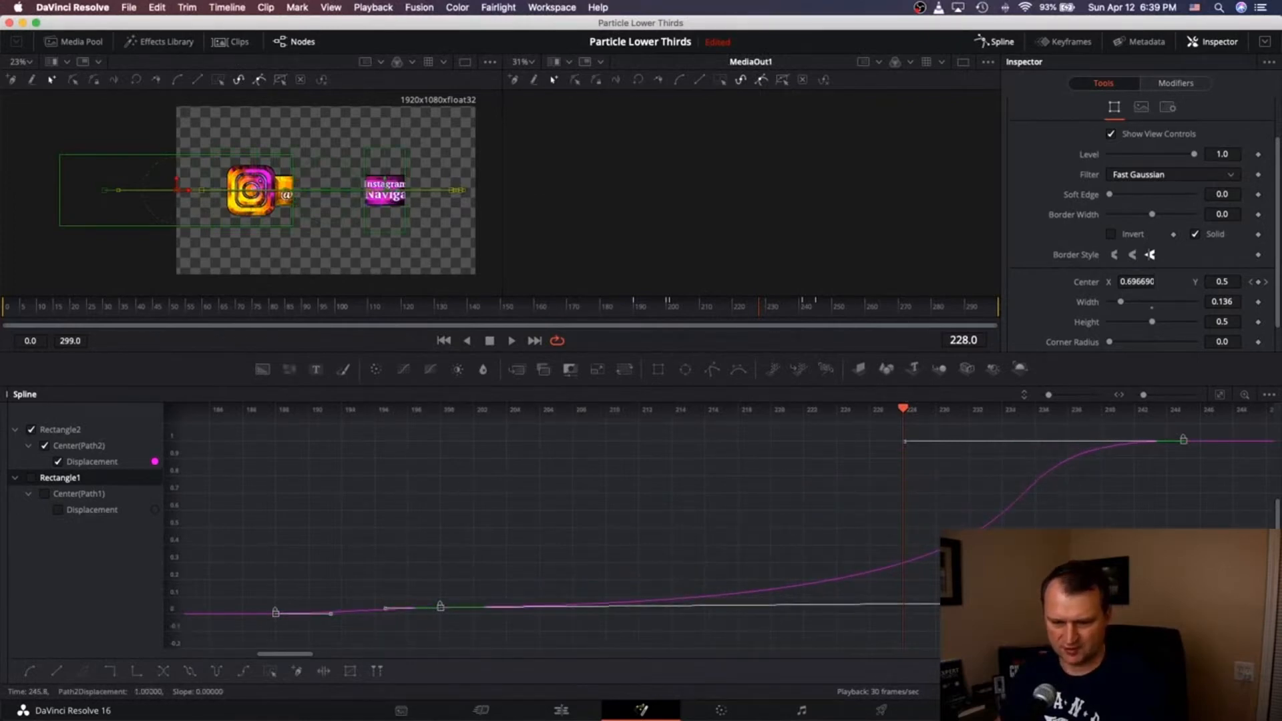
left_click_drag(905, 413, 1181, 409)
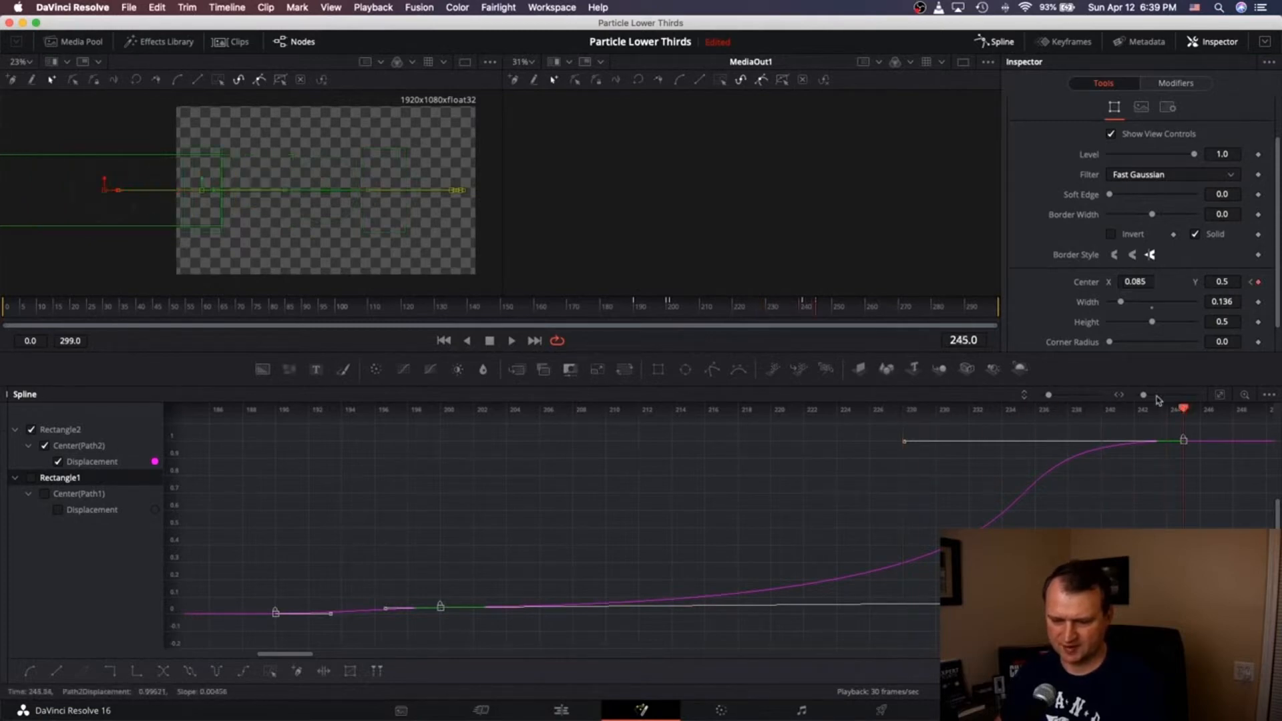
mouse_move(1205, 601)
left_mouse_down()
mouse_move(1194, 595)
mouse_move(1228, 603)
left_mouse_up()
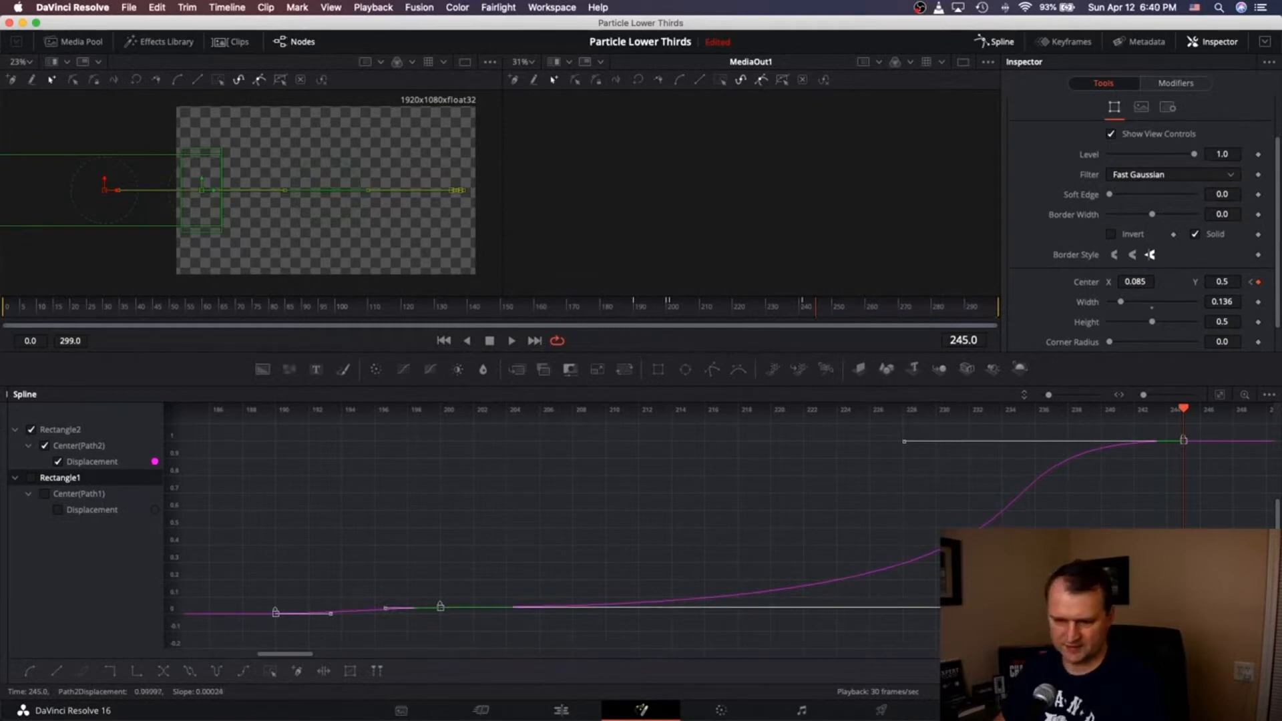
Step: Step back to frame 230 and shorten the incoming handle of Rectangle2's last keyframe to that frame
key("Left")
key("Left")
key("Left")
key("Left")
key("Left")
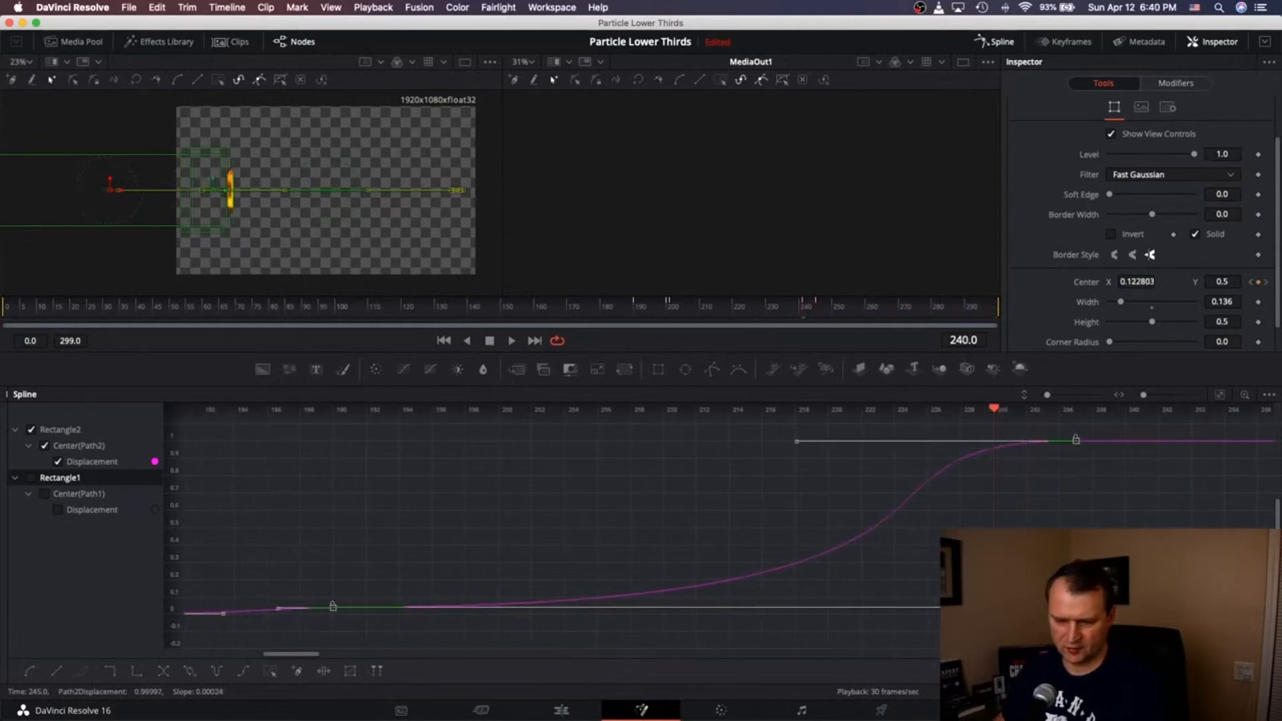
key("Left")
key("Left")
key("Left")
key("Left")
key("Left")
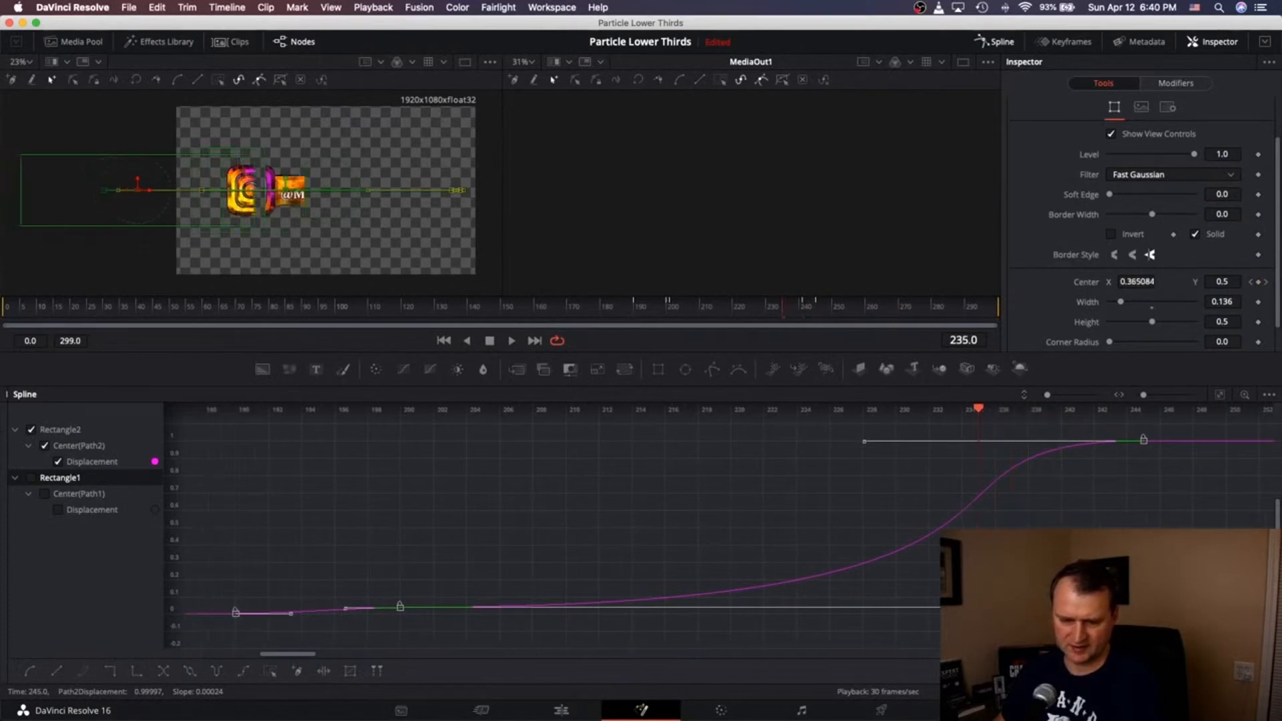
key("Left")
key("Left")
key("Left")
key("Left")
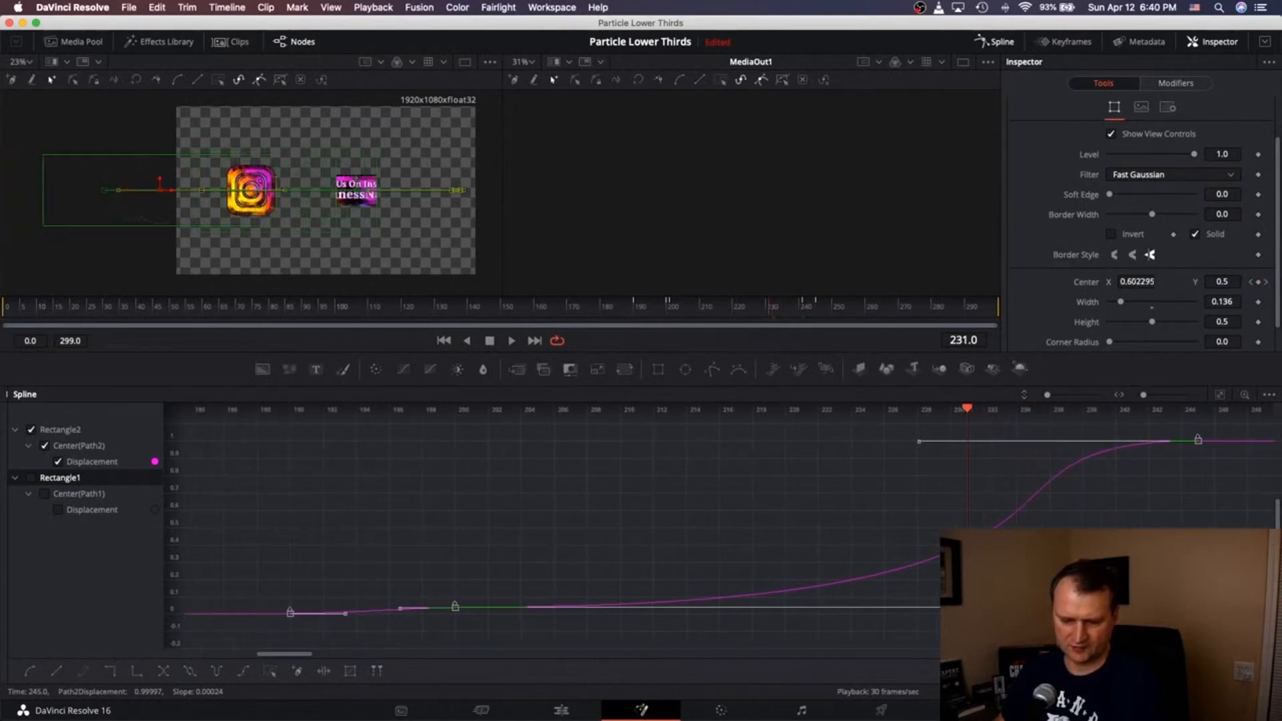
key("Left")
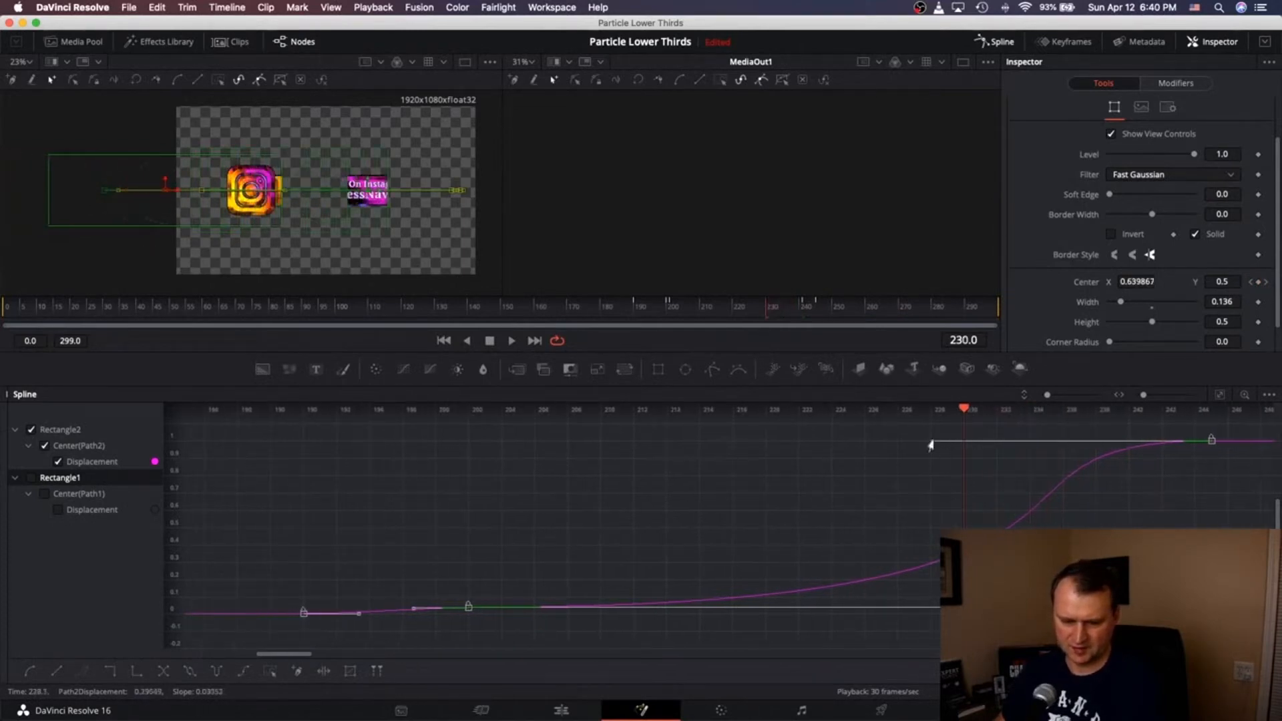
left_click_drag(930, 446, 960, 445)
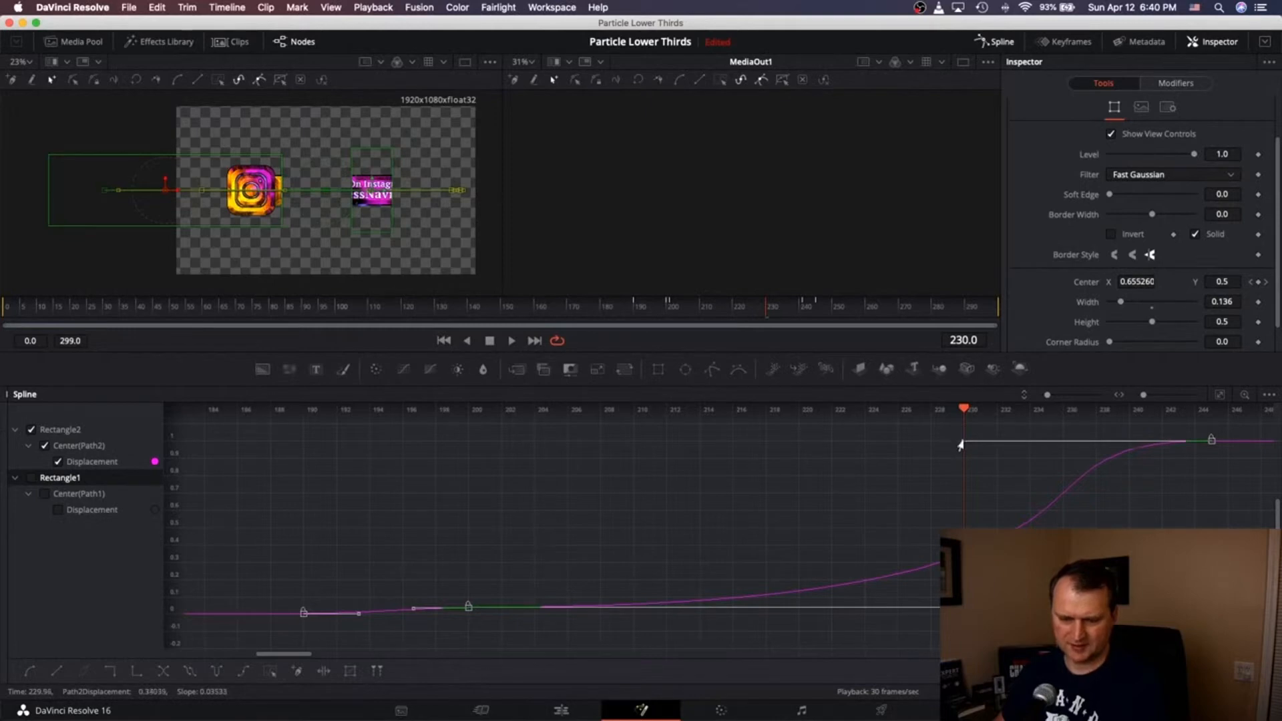
Step: Show only Rectangle1's displacement curve and smooth all of its keyframes
left_click(31, 478)
left_click(30, 430)
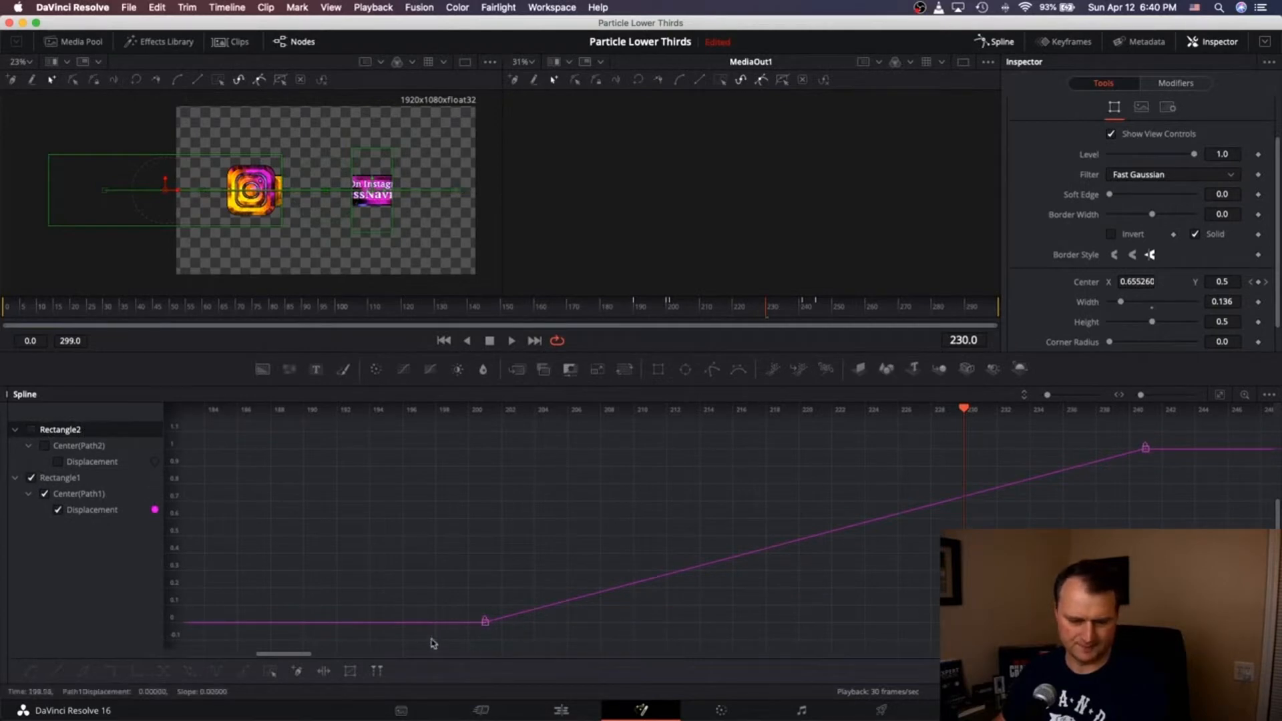
key("super+a")
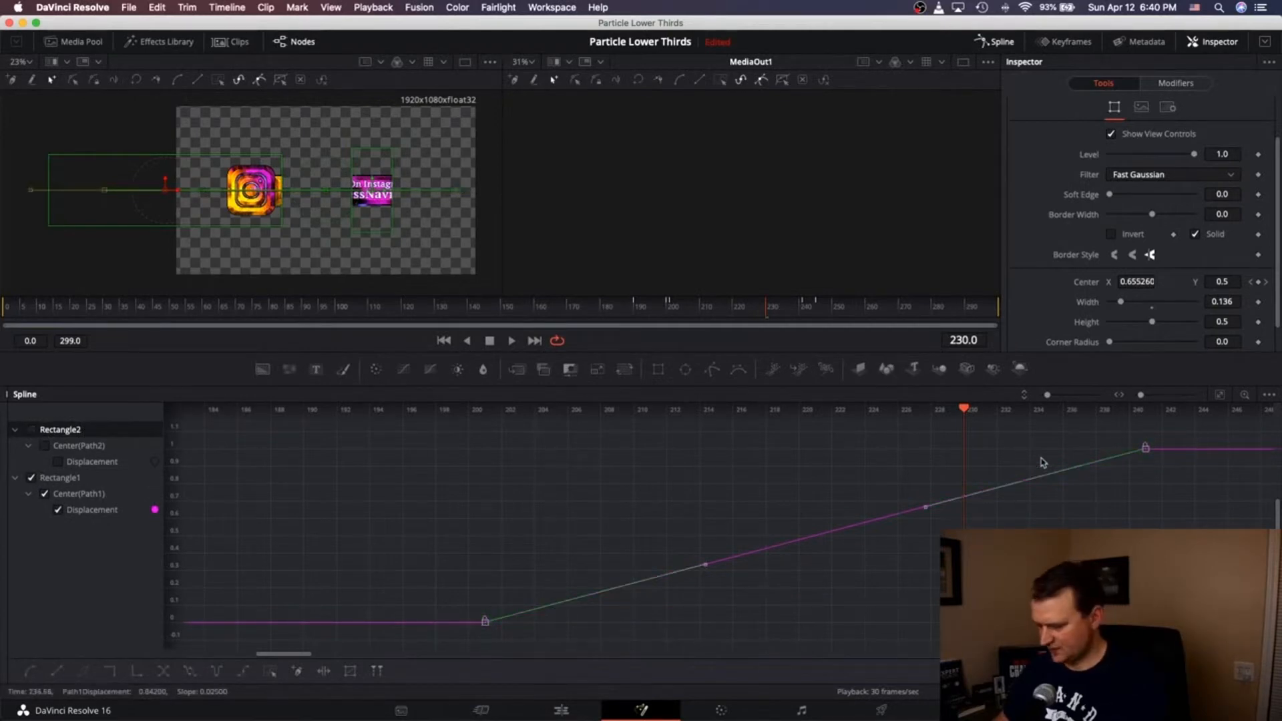
key("shift+s")
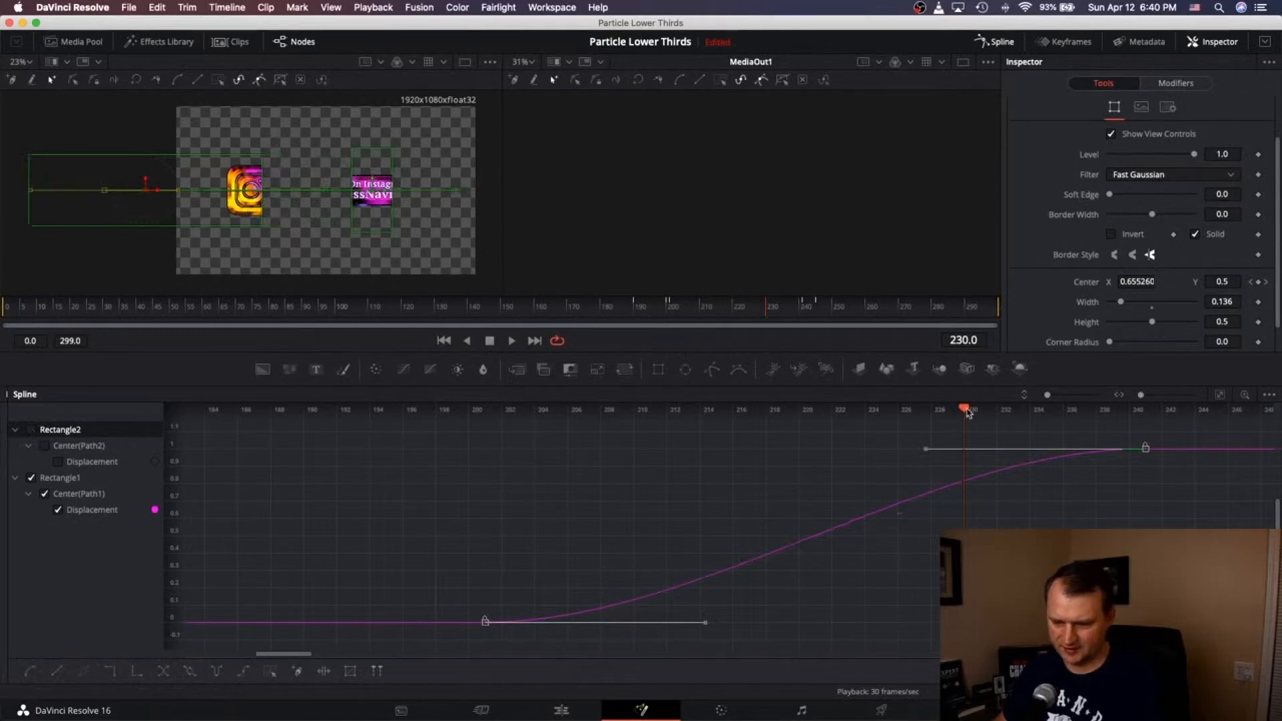
Step: Stretch the outgoing handle of Rectangle1's first keyframe flat to the playhead at frame 241
left_click_drag(966, 412, 1147, 405)
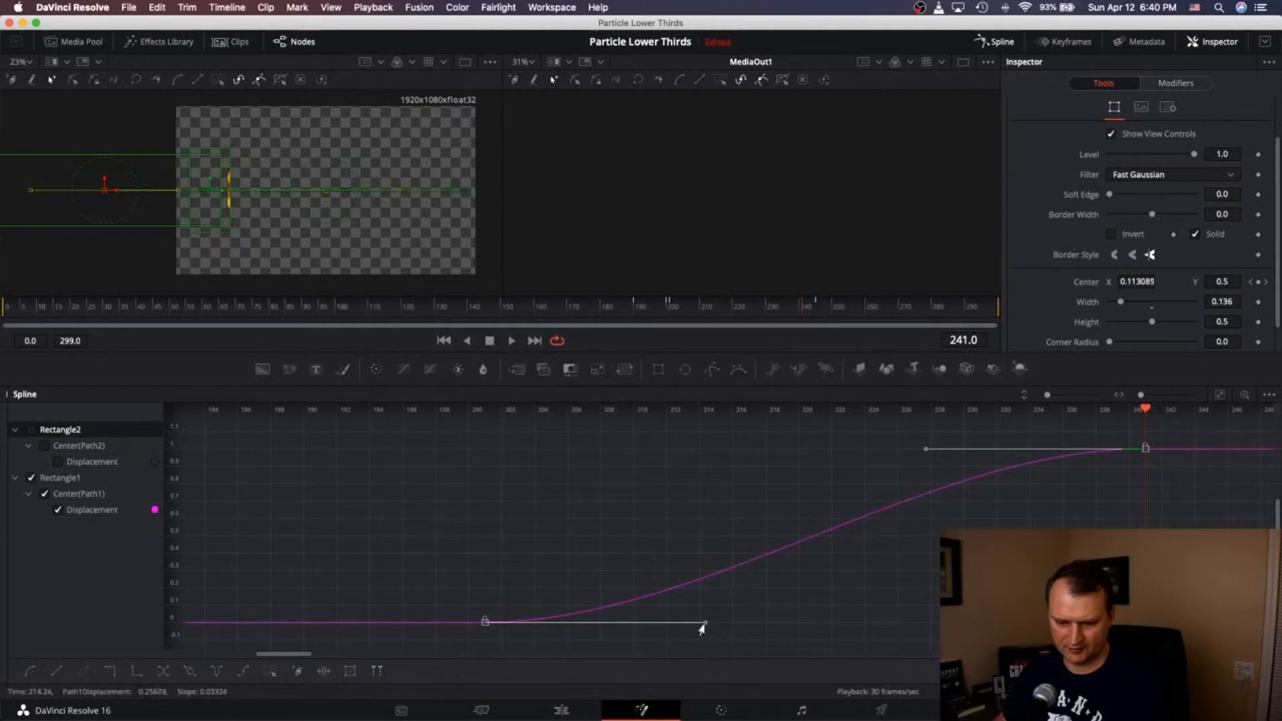
left_click_drag(703, 627, 1041, 621)
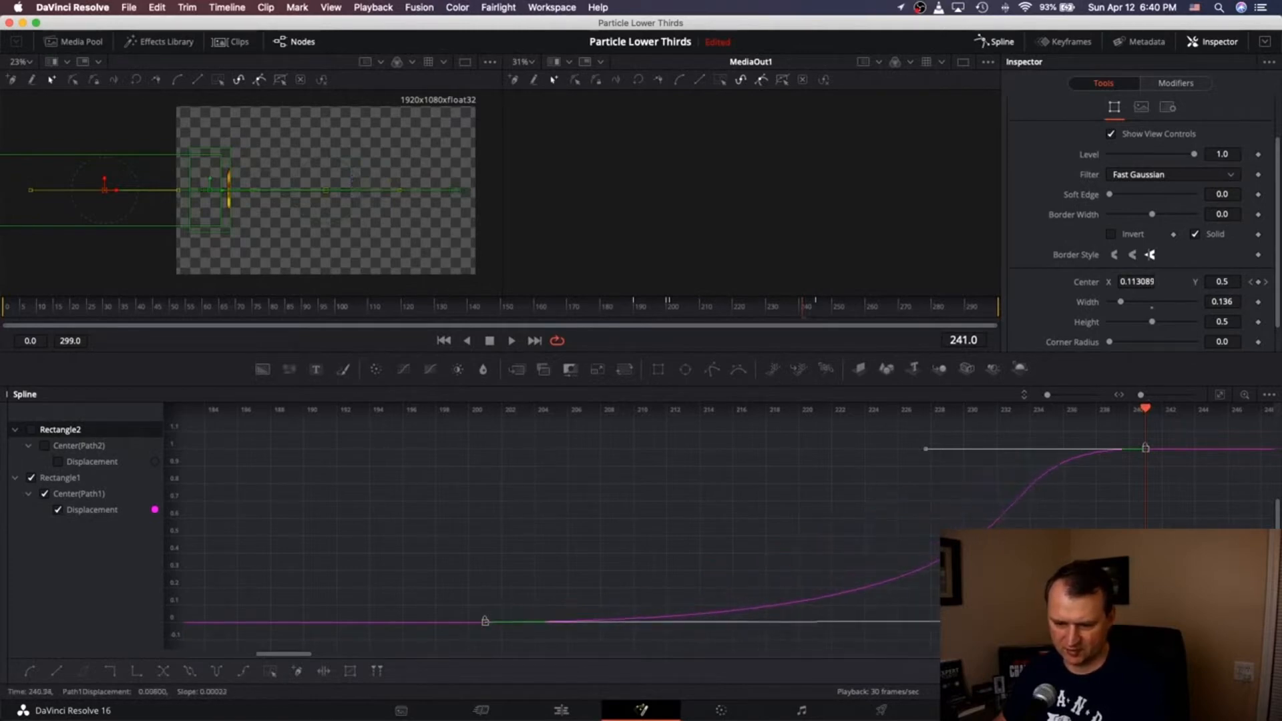
left_click_drag(1144, 621, 1146, 621)
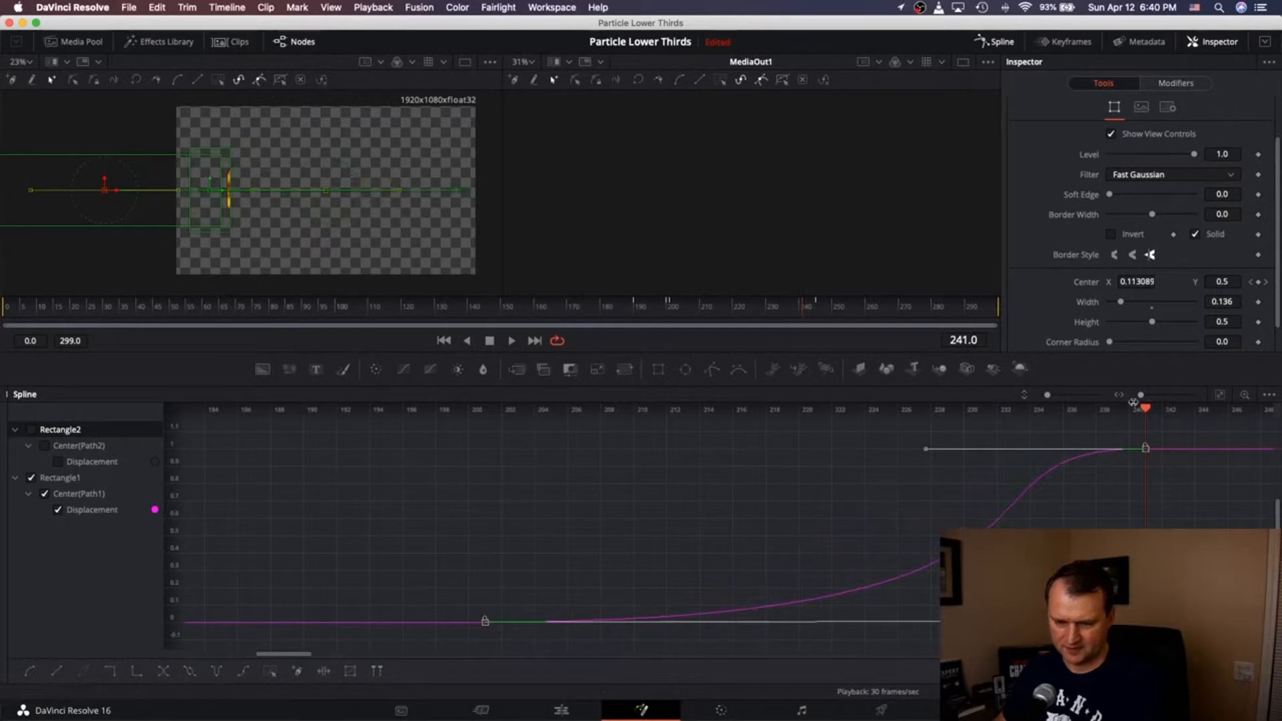
Step: Step back to frame 226 and extend the incoming handle of Rectangle1's last keyframe to that frame
key("Left")
key("Left")
key("Left")
key("Left")
key("Left")
key("Left")
key("Left")
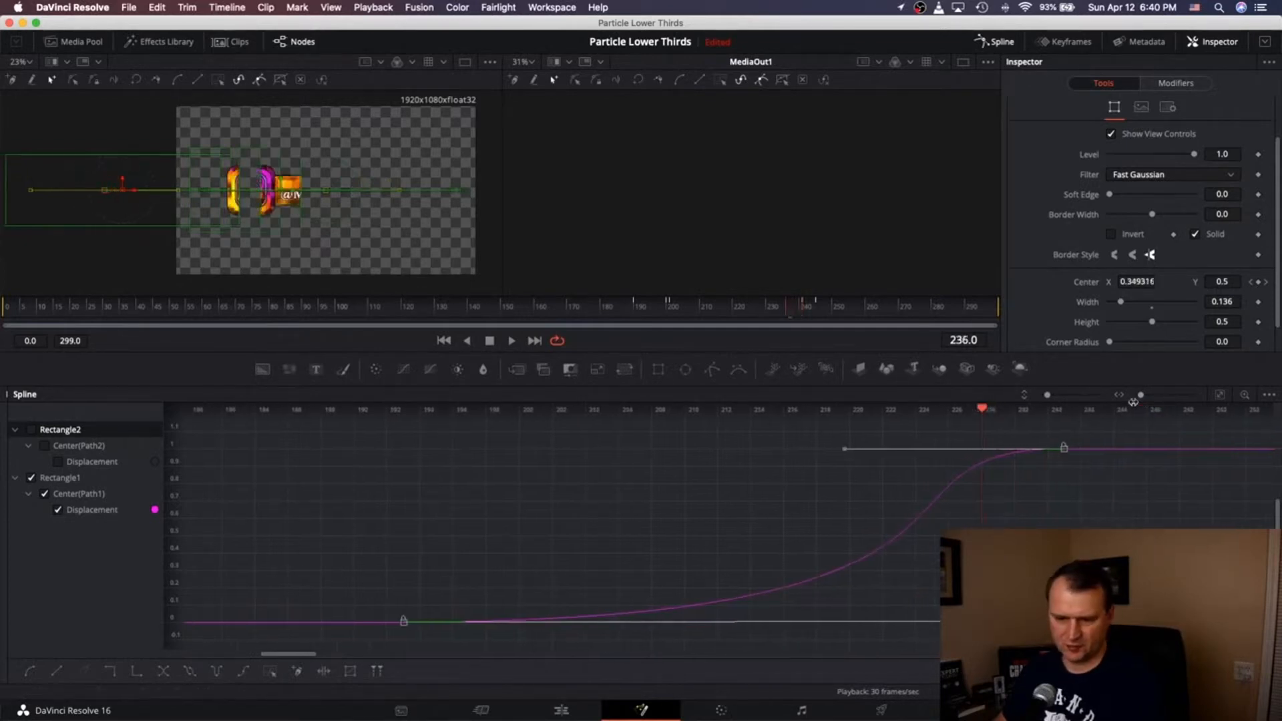
key("Left")
key("Left")
key("Left")
key("Left")
key("Left")
key("Left")
key("Left")
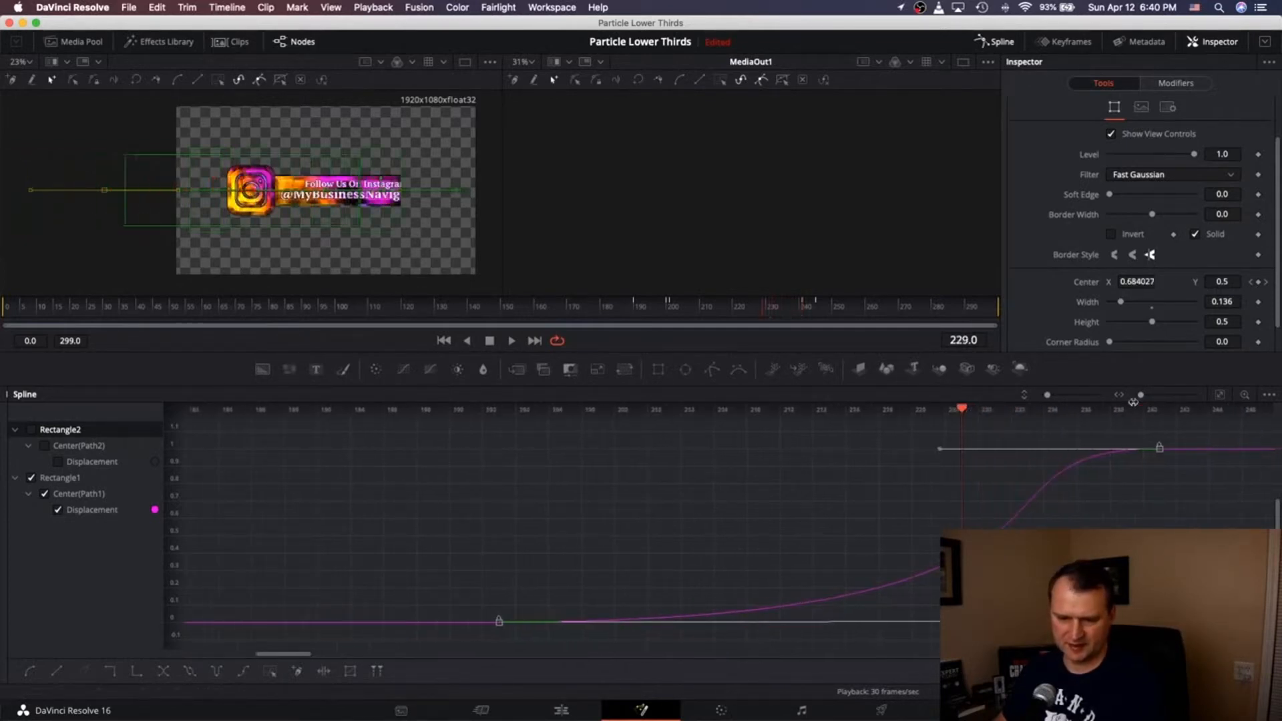
key("Left")
key("Left")
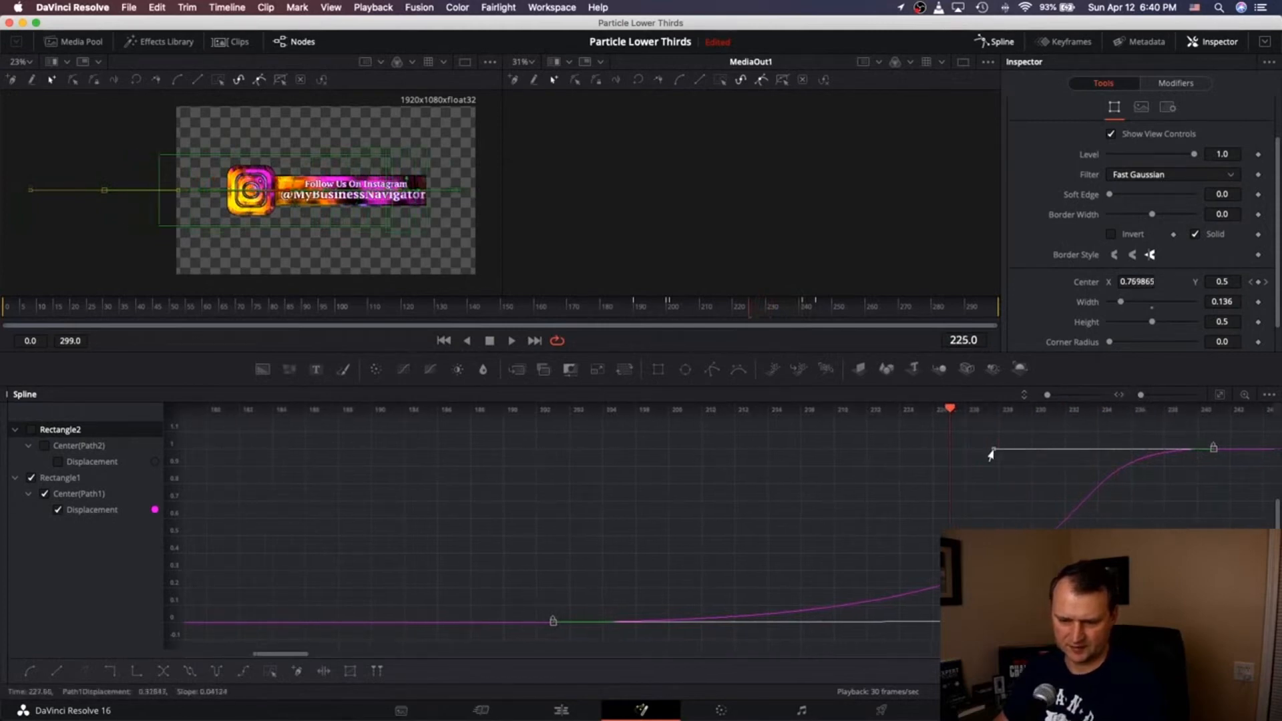
key("Right")
left_click_drag(978, 453, 950, 451)
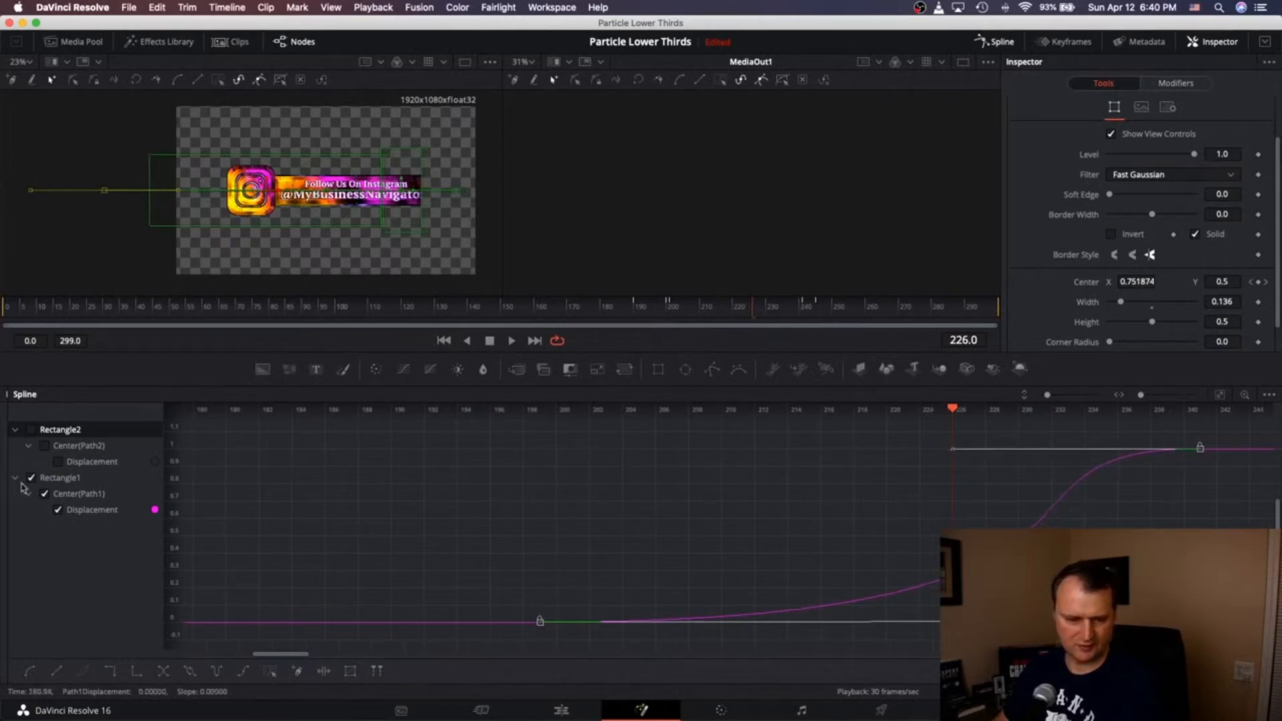
Step: Compare the displacement curves of both rectangles, then dim Rectangle1's curve as a reference behind Rectangle2's
left_click(31, 430)
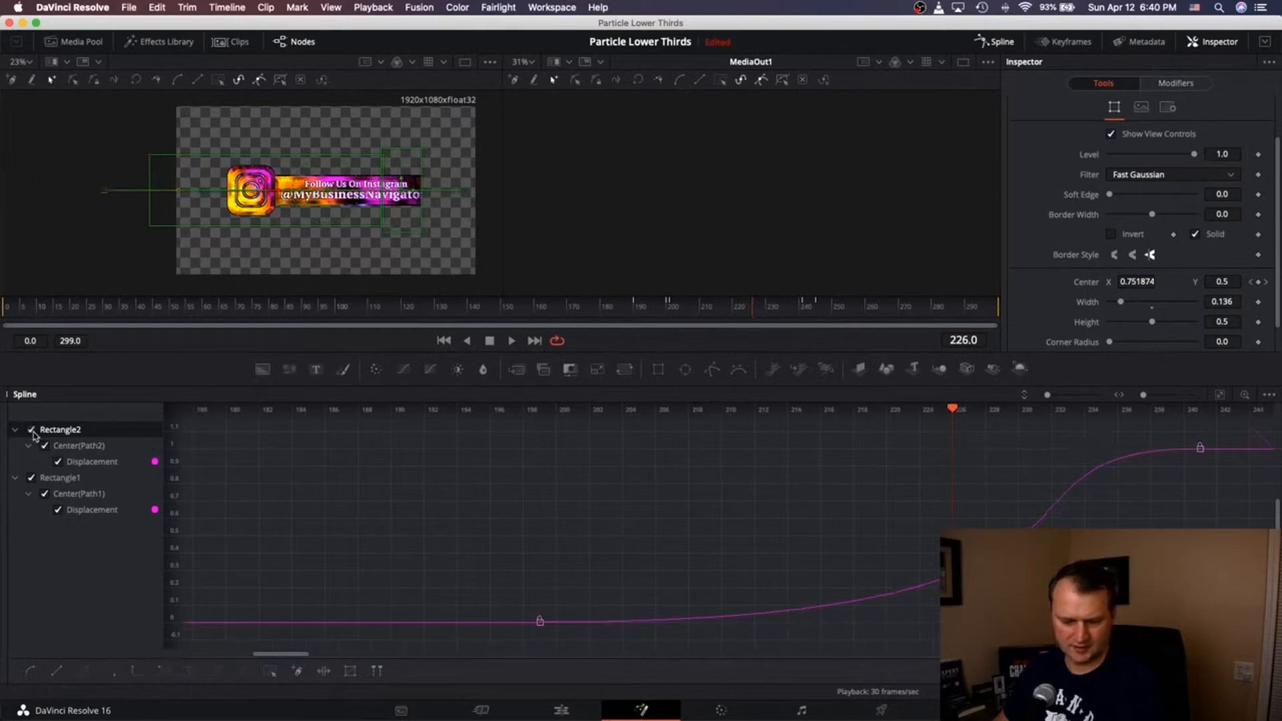
left_click(32, 431)
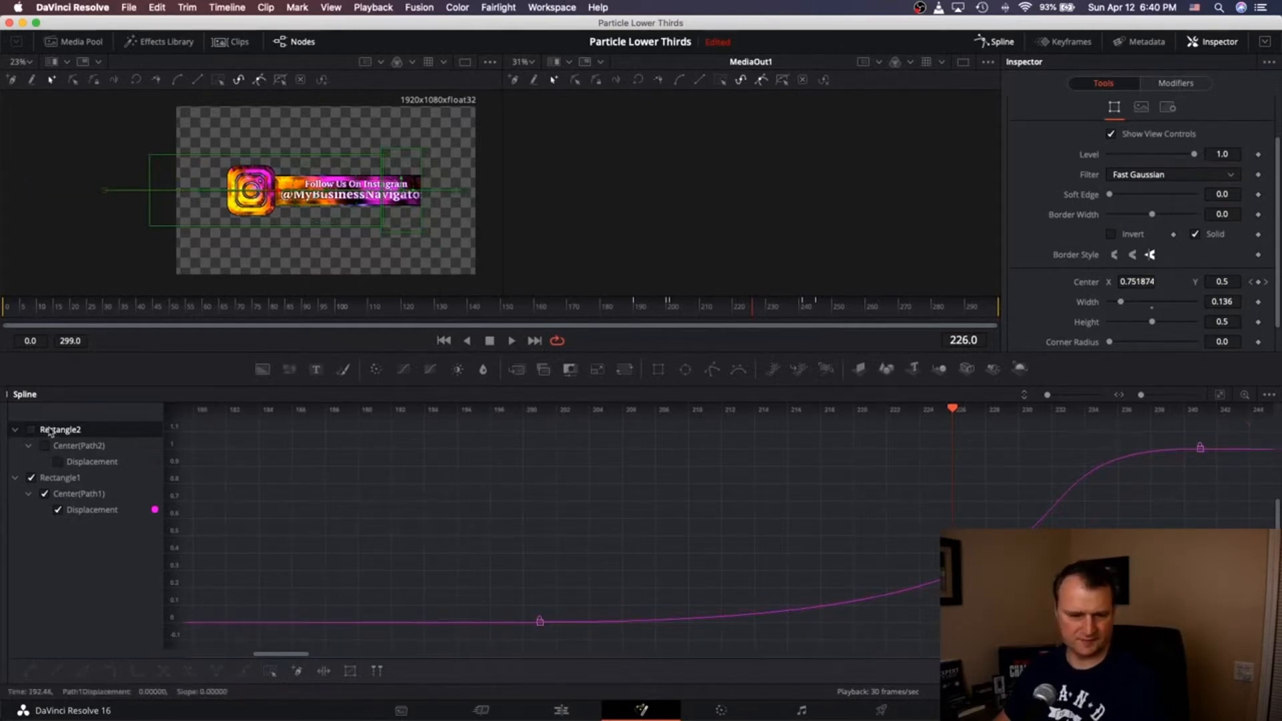
left_click(31, 430)
scroll(873, 468, "right", 5)
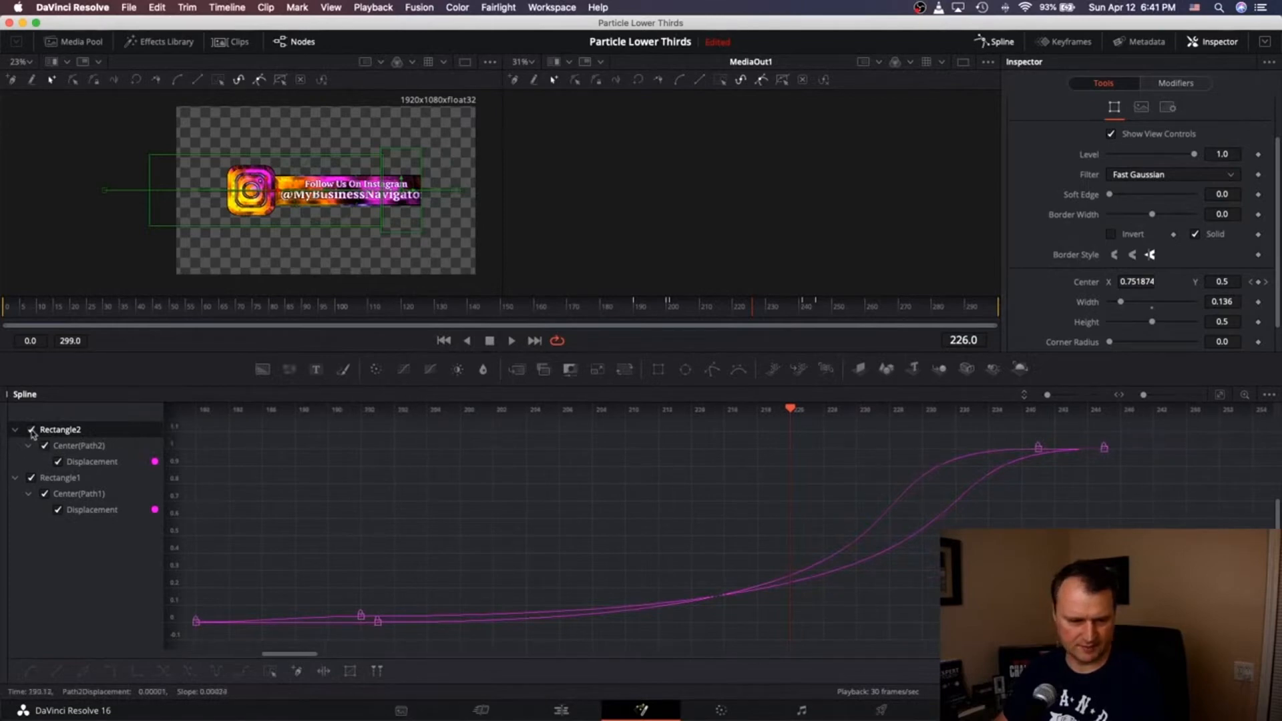
left_click(32, 479)
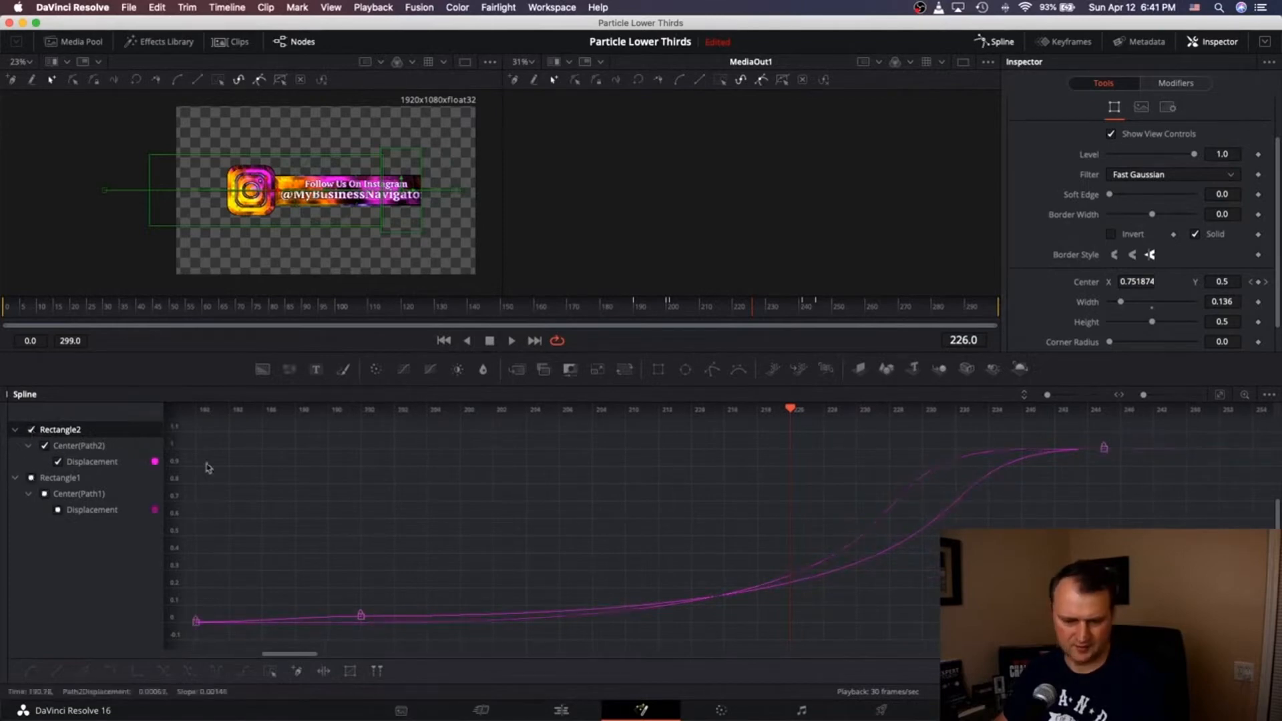
Step: Select Rectangle2's keyframes and extend the last keyframe's incoming handle to about frame 223, matching its curve to Rectangle1's
left_click_drag(1196, 434, 272, 651)
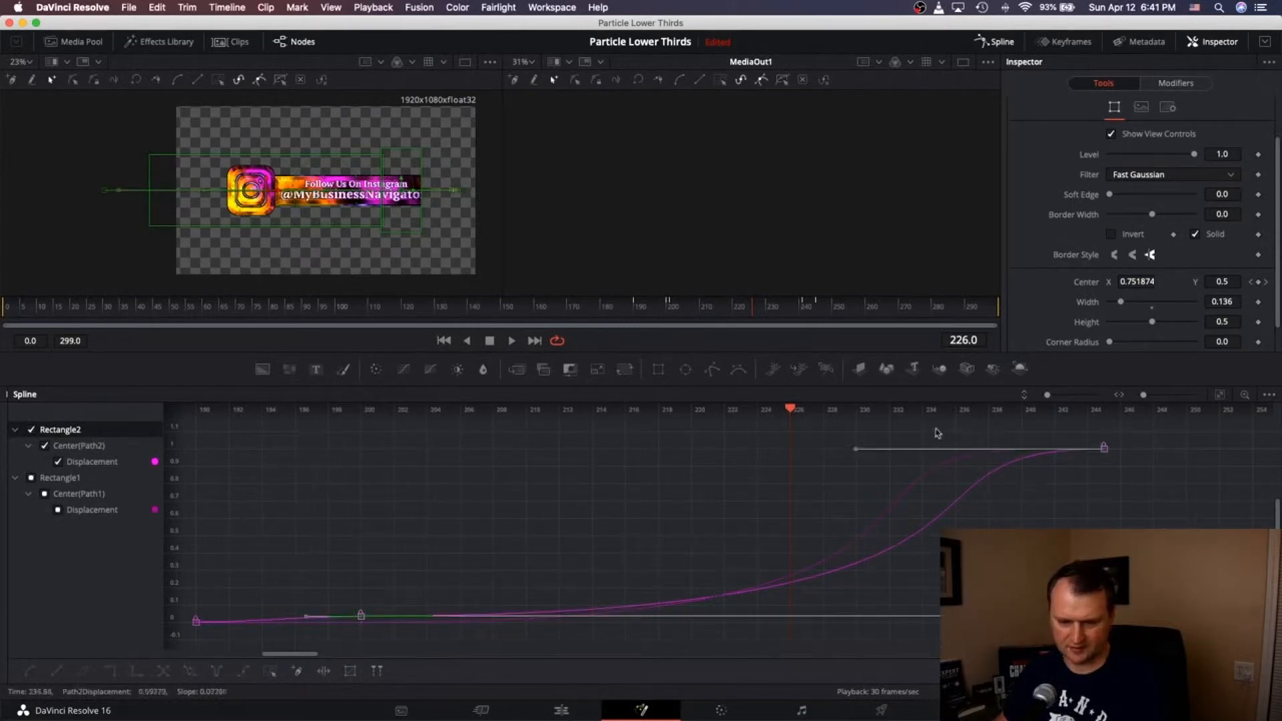
left_click_drag(932, 437, 753, 455)
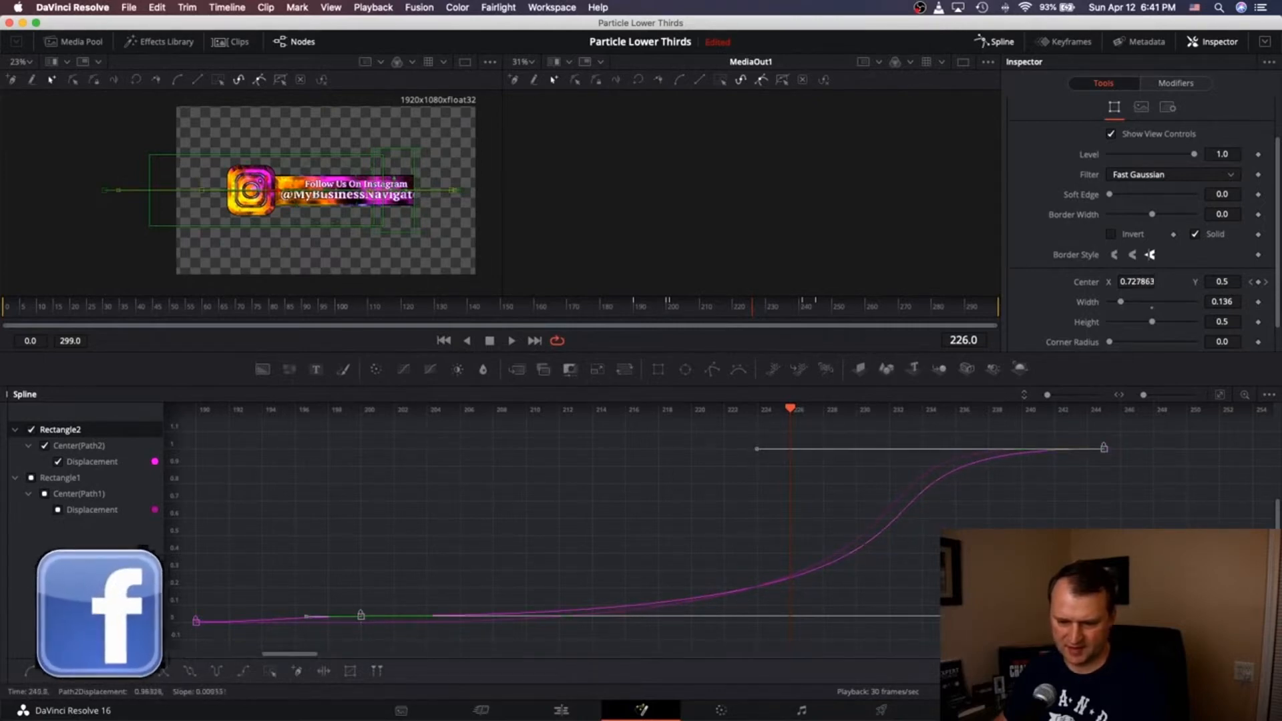
mouse_move(1104, 615)
left_mouse_down()
mouse_move(1092, 616)
mouse_move(1201, 625)
mouse_move(1100, 622)
left_mouse_up()
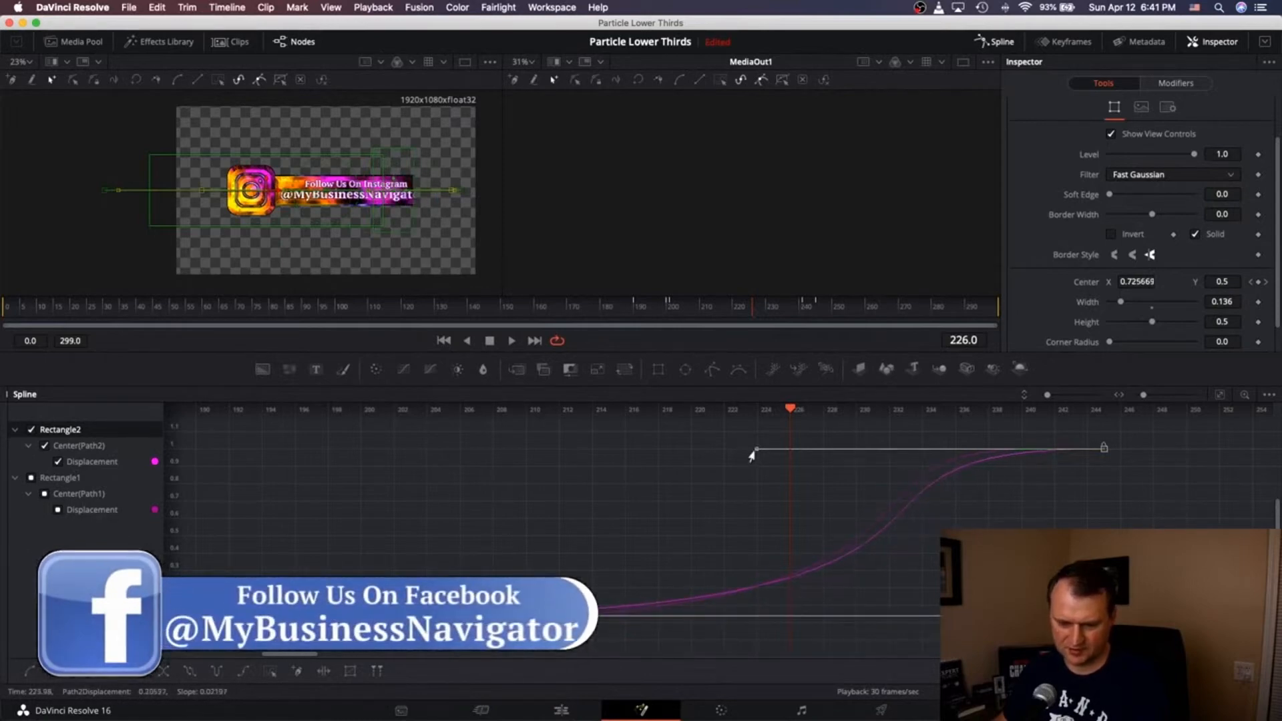
mouse_move(752, 456)
left_mouse_down()
mouse_move(715, 457)
mouse_move(736, 456)
left_mouse_up()
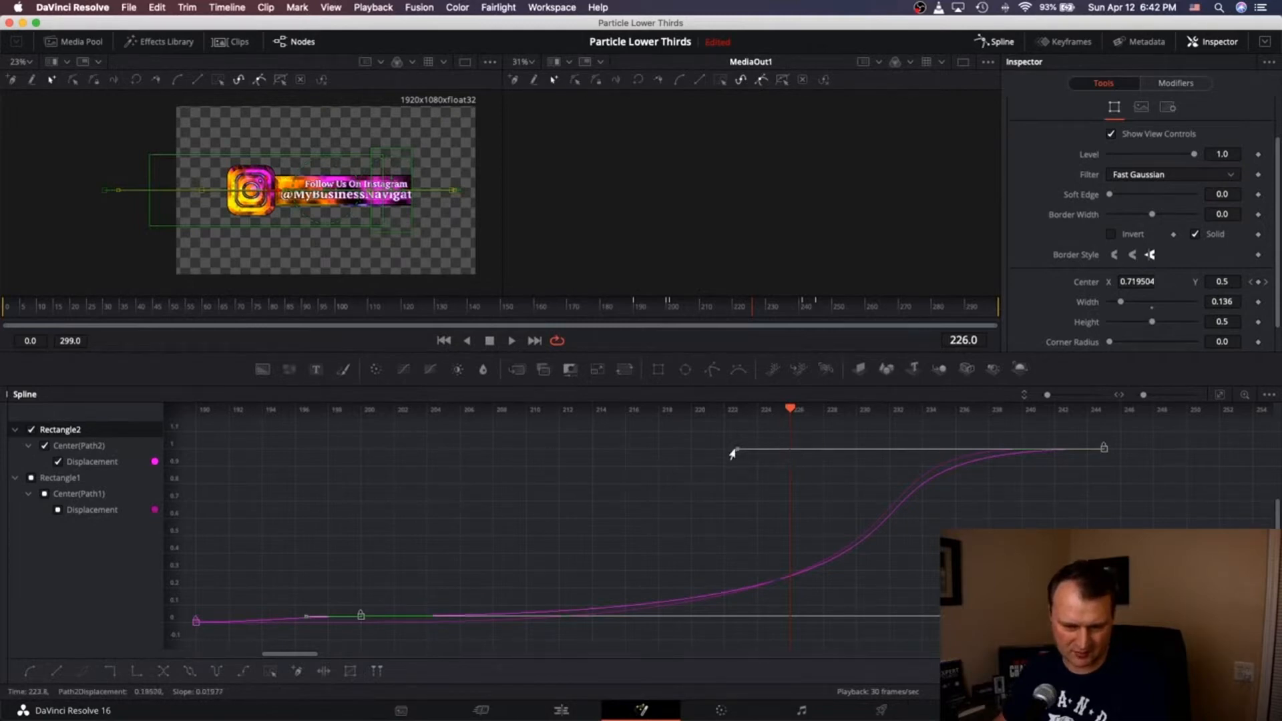
Step: Move Merge4 closer to Merge3 in the node graph, then reopen the Spline editor at full width with Rectangle1 selected
left_click(1002, 42)
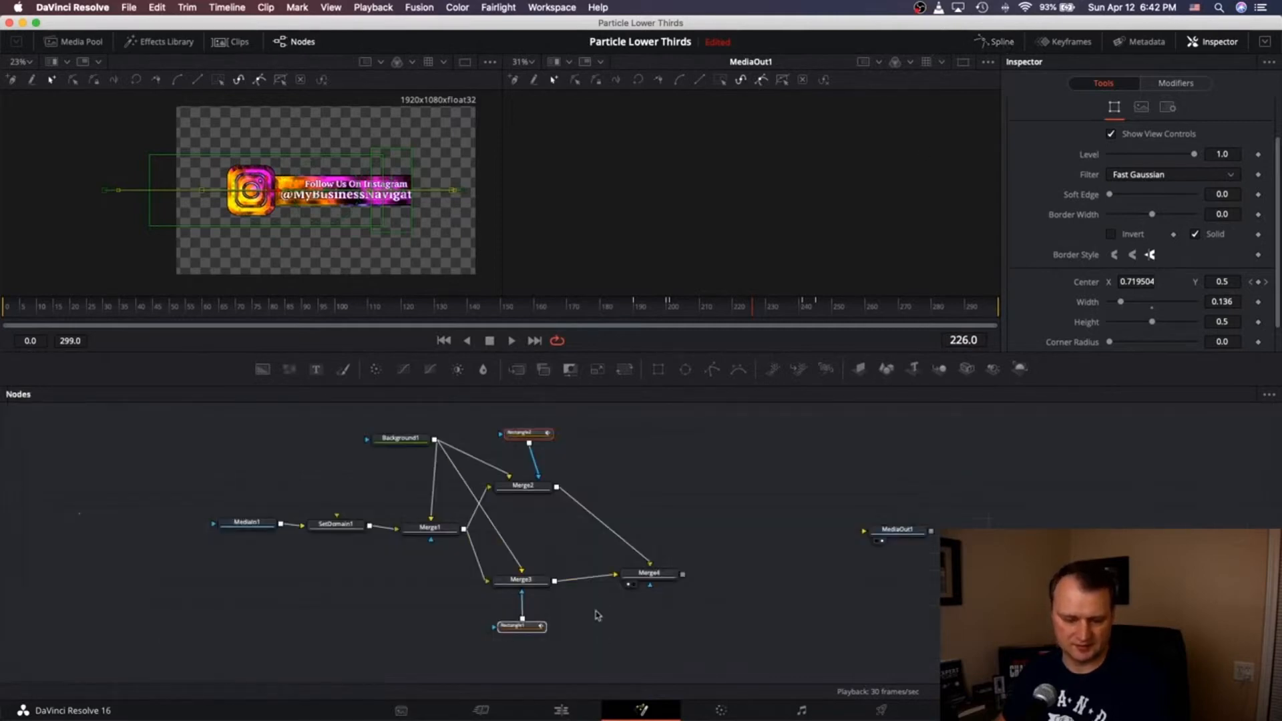
left_click_drag(647, 573, 614, 579)
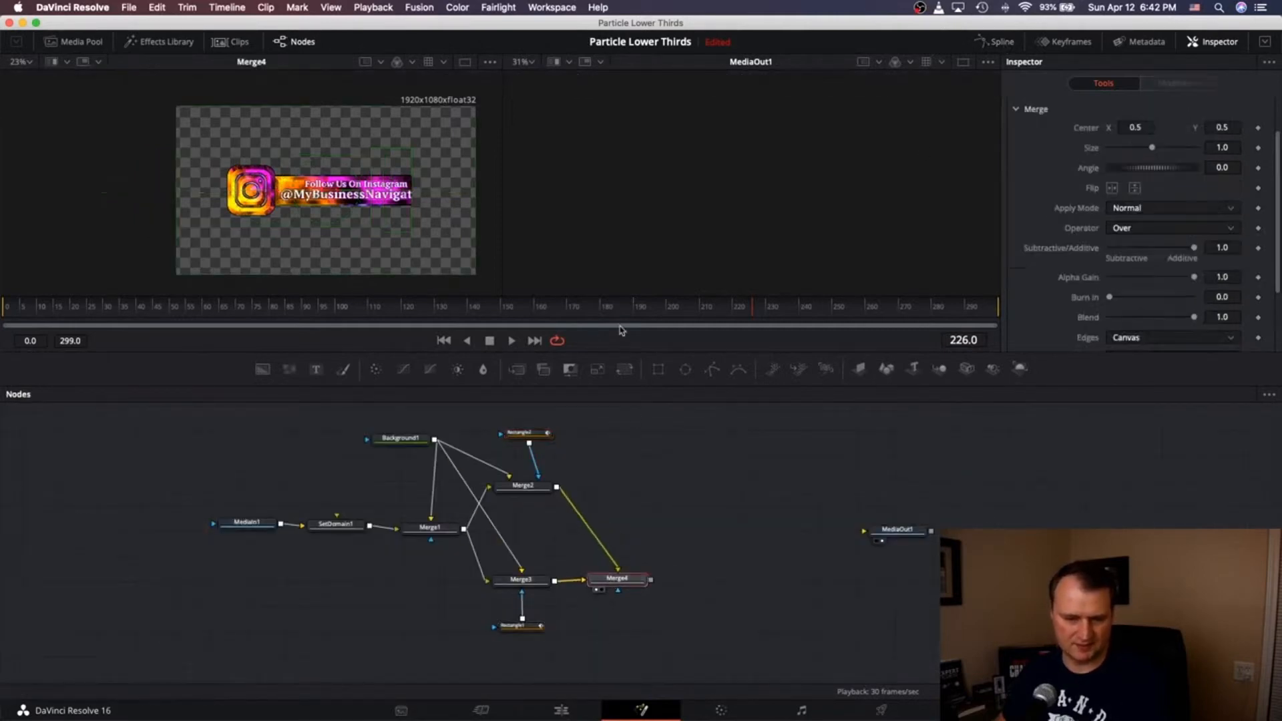
left_click(518, 627)
left_click(1001, 42)
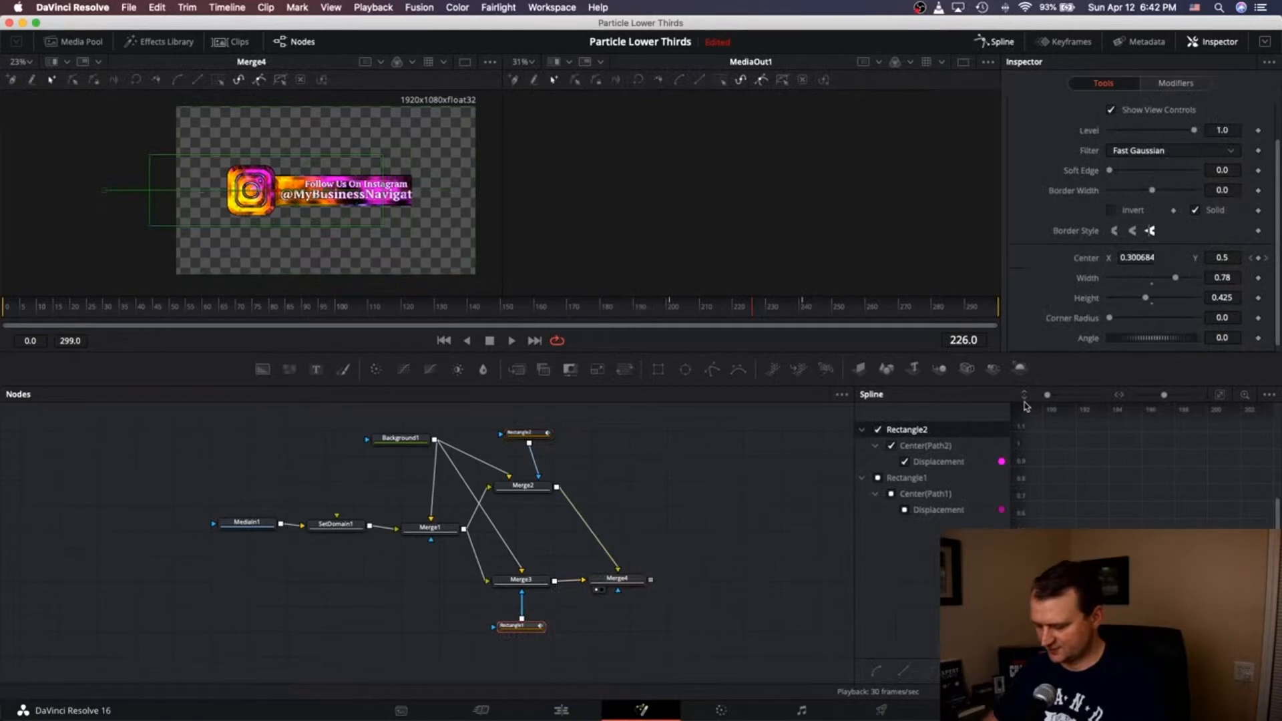
key("F4")
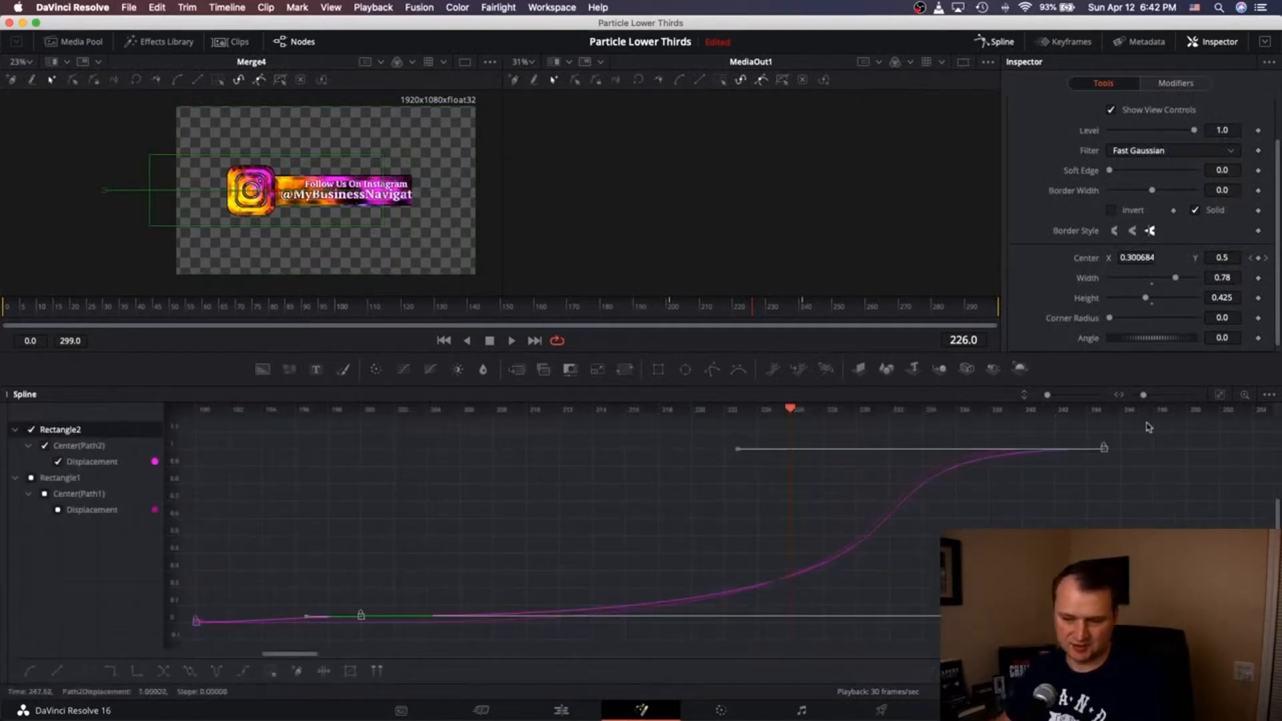
Step: Move the playhead forward to frame 266 as the new end point for the wipe
left_click_drag(1148, 429, 187, 656)
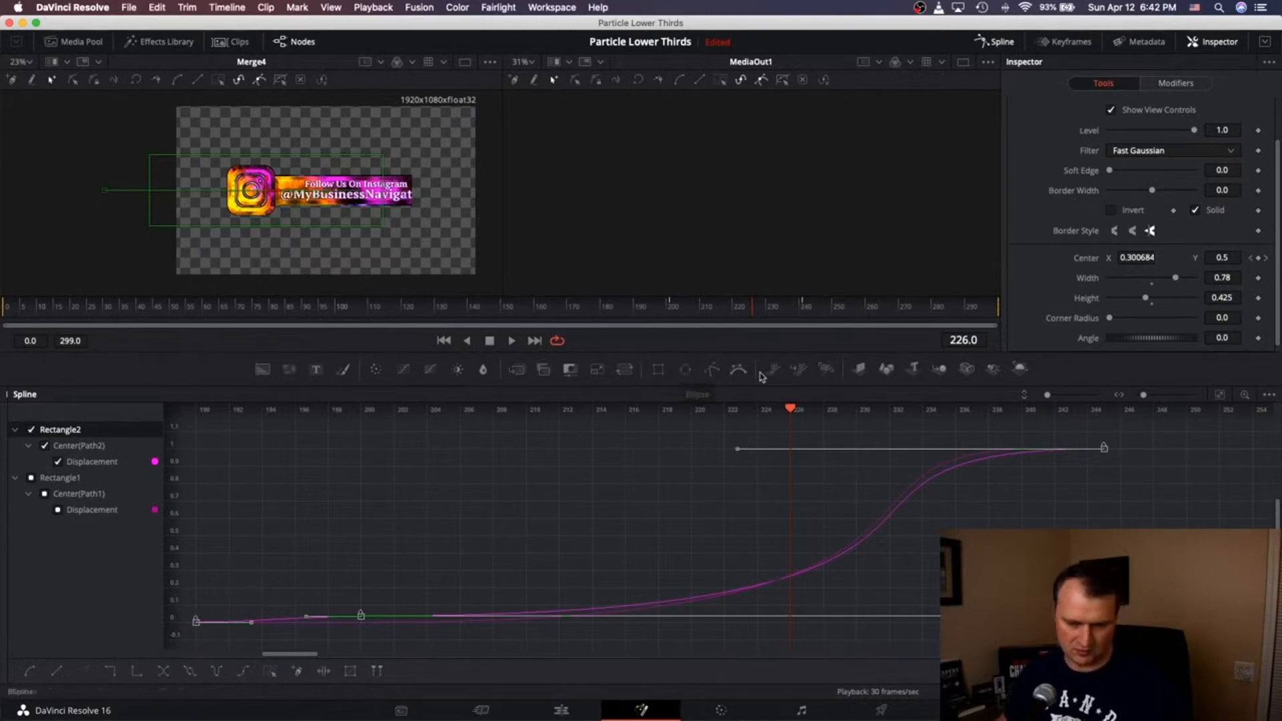
left_click_drag(791, 411, 1269, 410)
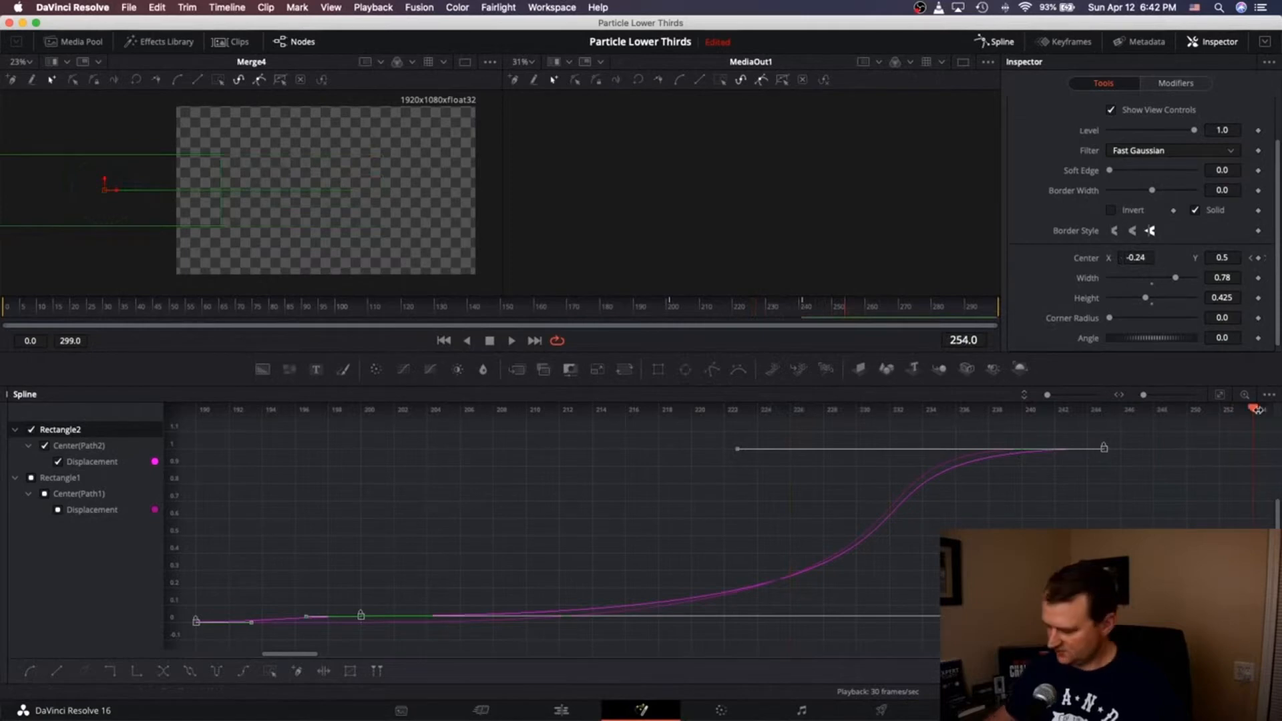
key("Right")
key("Right")
key("Right")
key("Right")
key("Right")
key("Right")
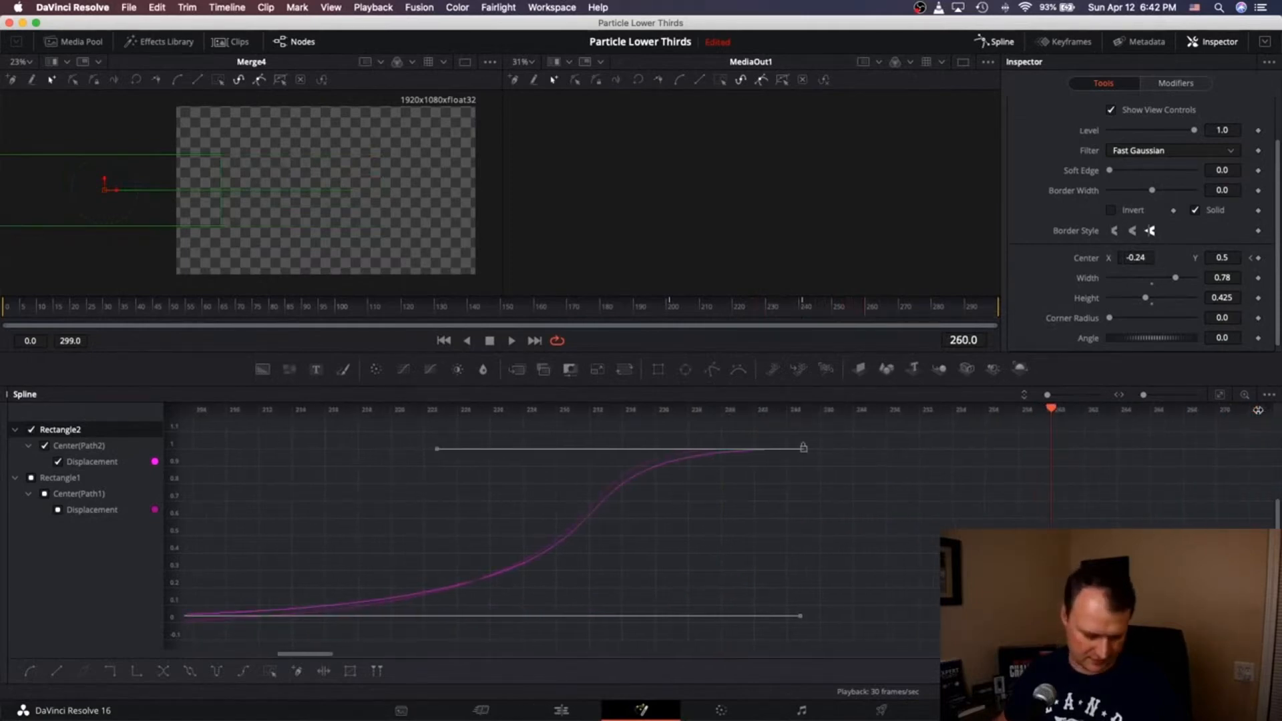
key("Right")
key("Right")
key("Right")
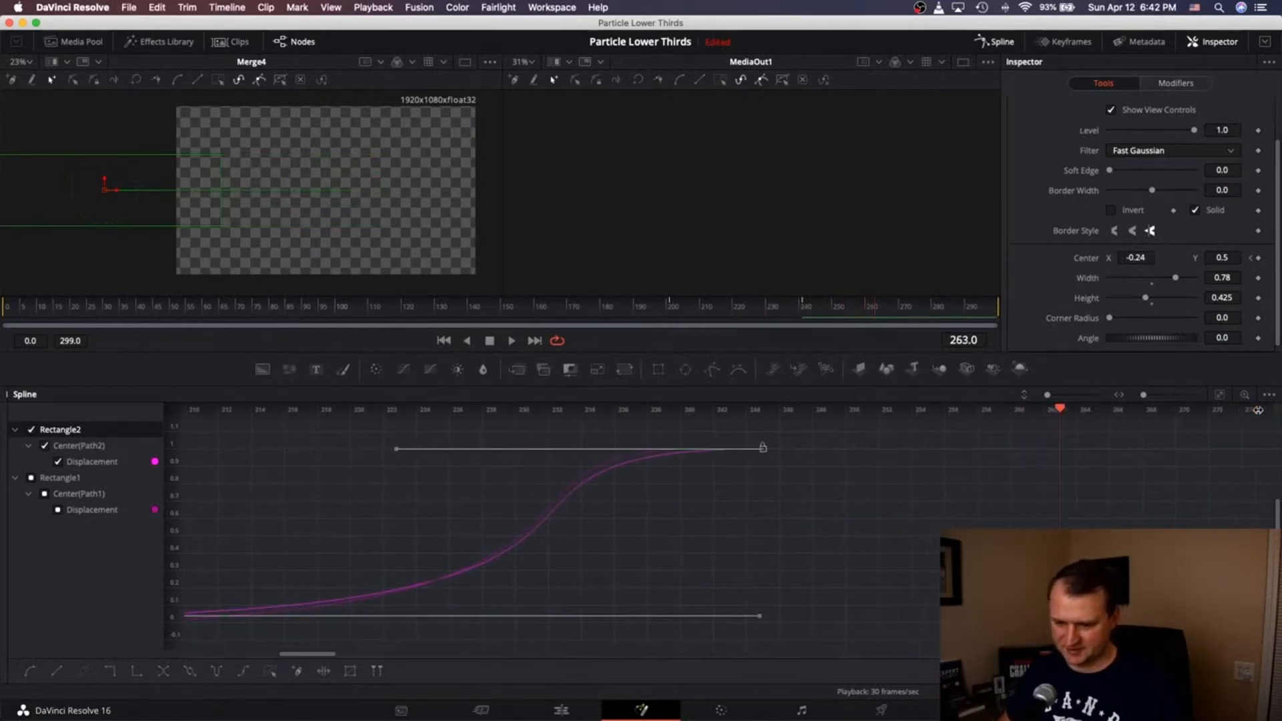
key("Right")
key("Right")
key("Right")
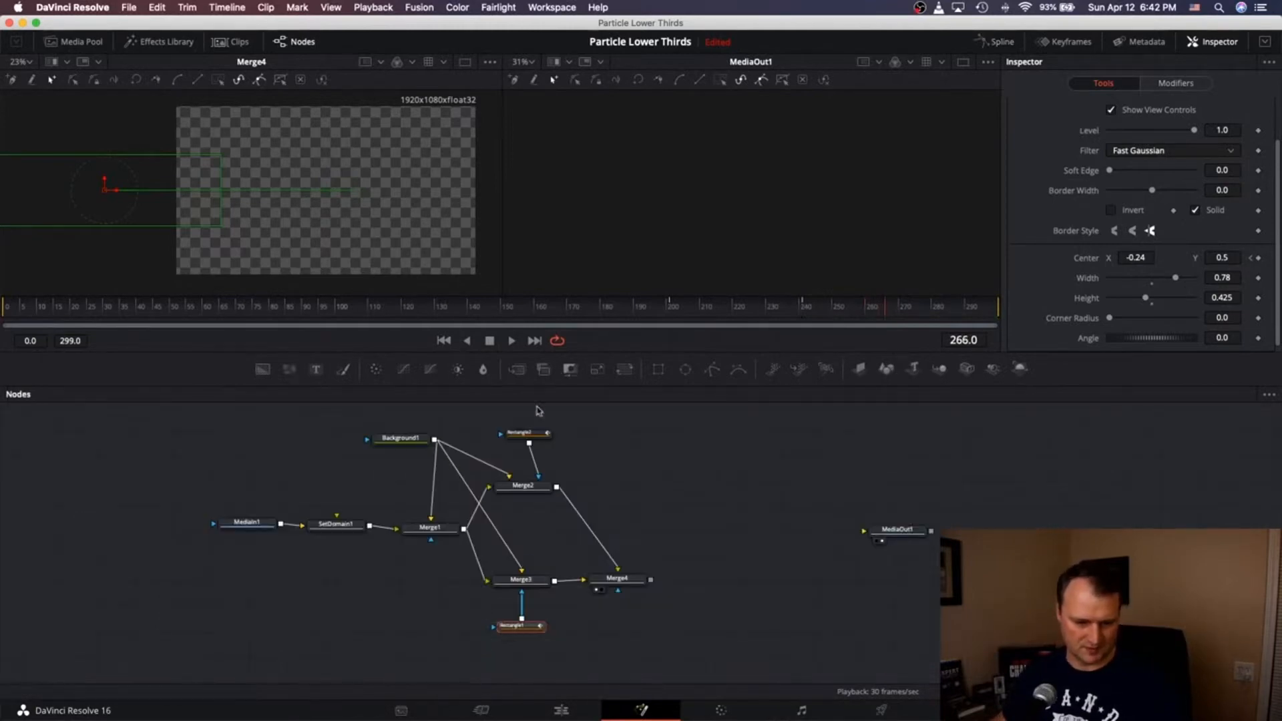
Step: Show only Rectangle2's displacement curve and shift all its keyframes together so the last one lands on frame 266
left_click(528, 437)
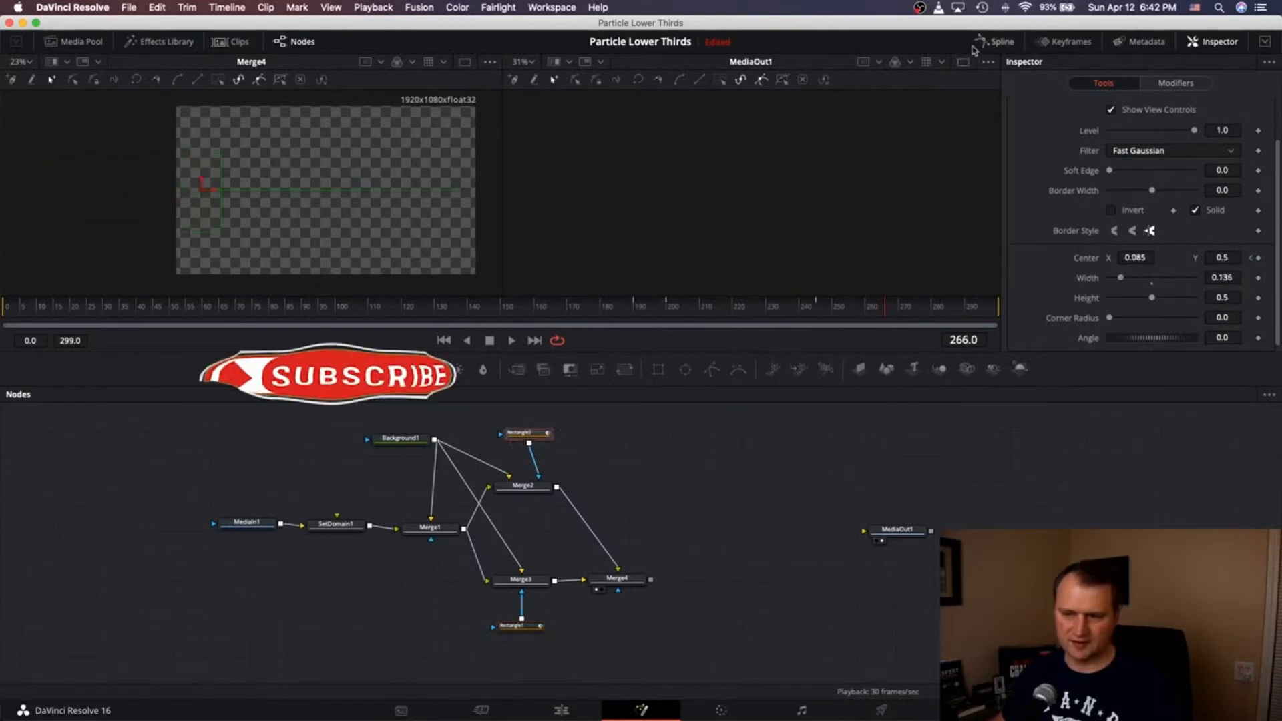
left_click(996, 42)
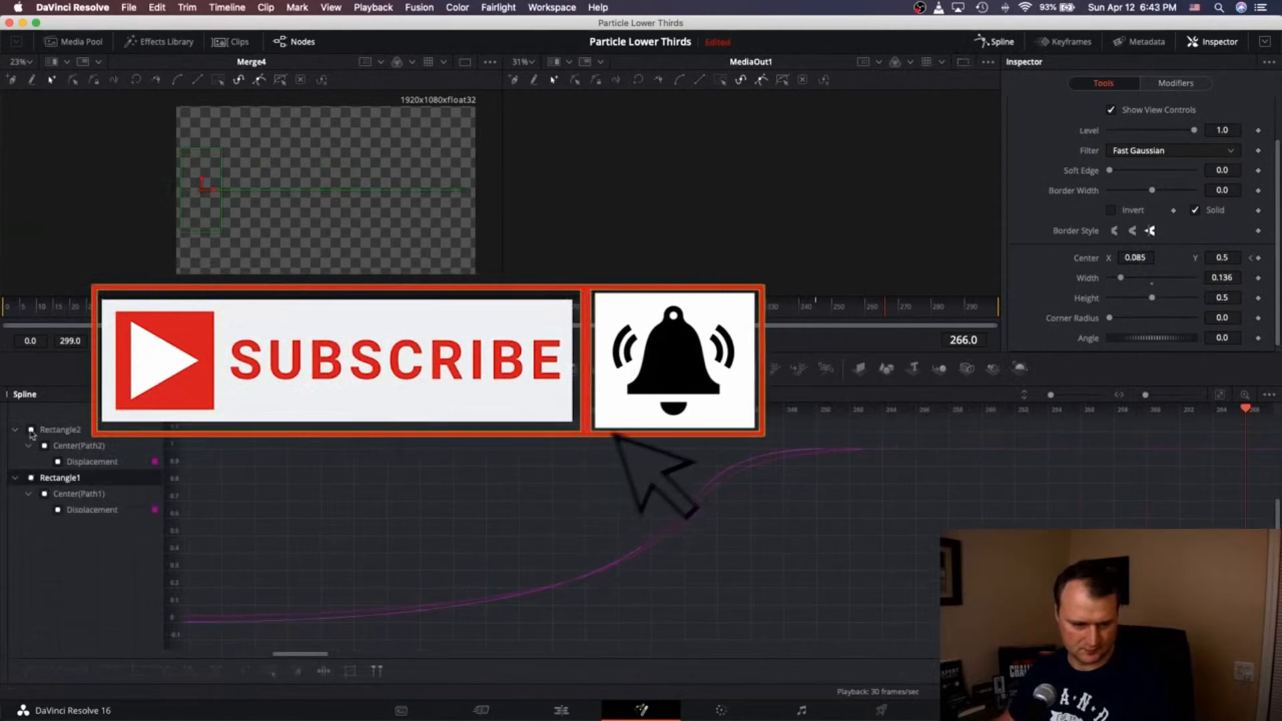
left_click(32, 480)
left_click_drag(211, 646, 210, 646)
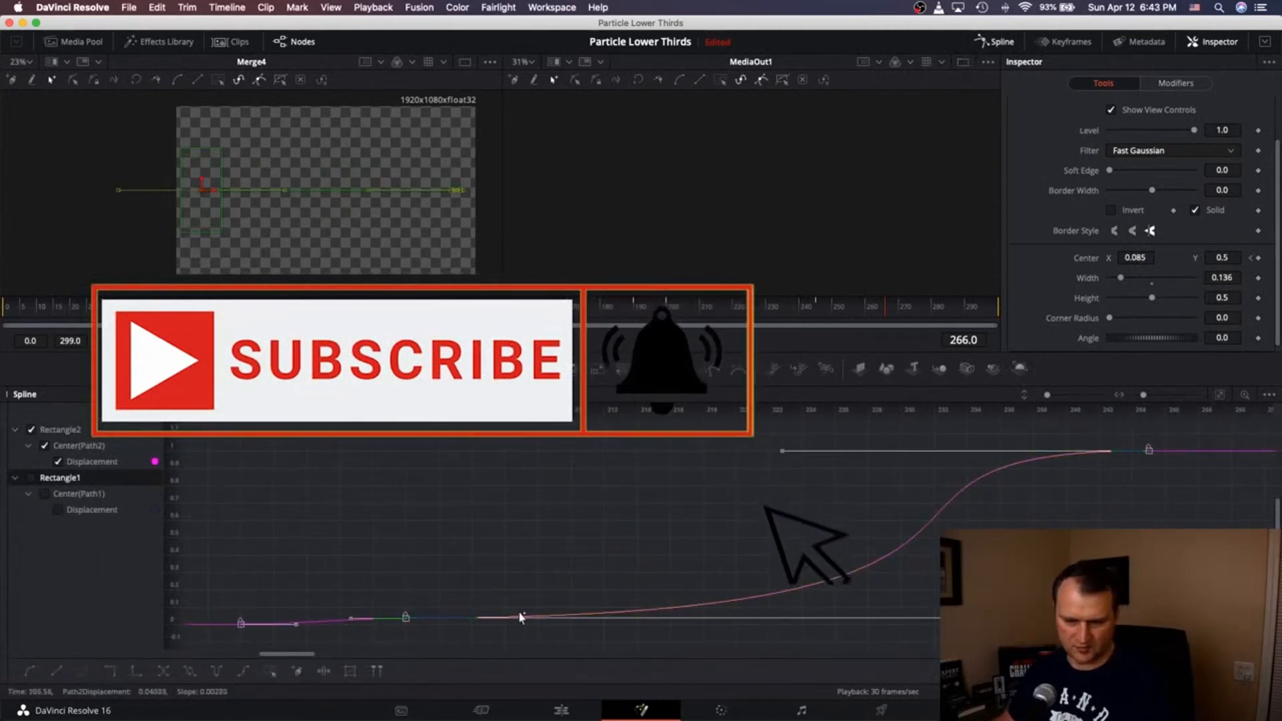
scroll(521, 617, "right", 8)
scroll(522, 615, "right", 4)
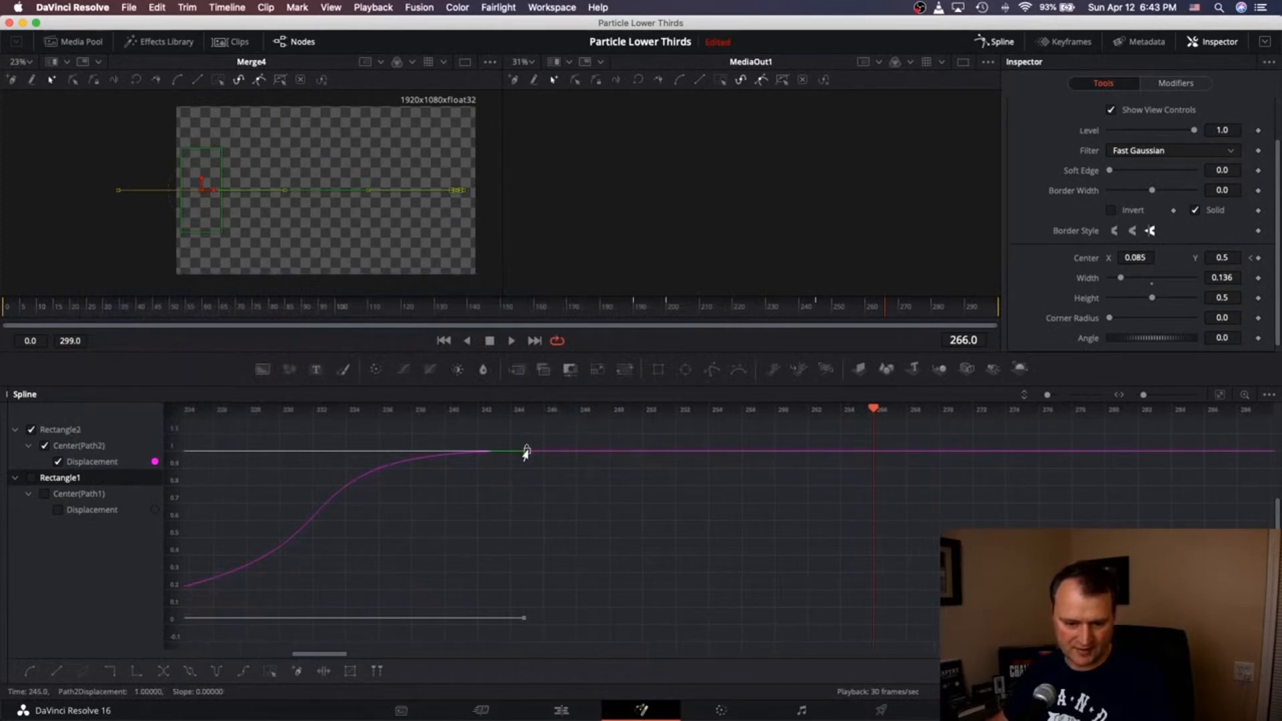
left_click_drag(526, 453, 869, 453)
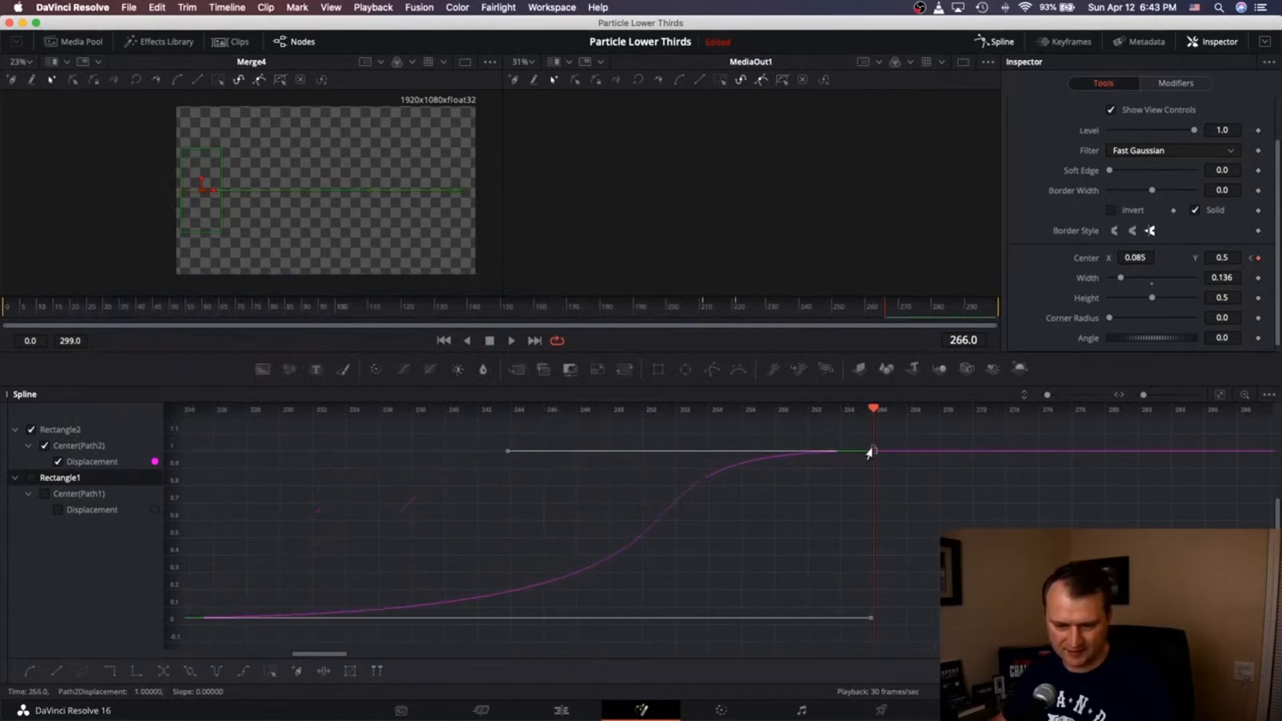
scroll(596, 548, "left", 12)
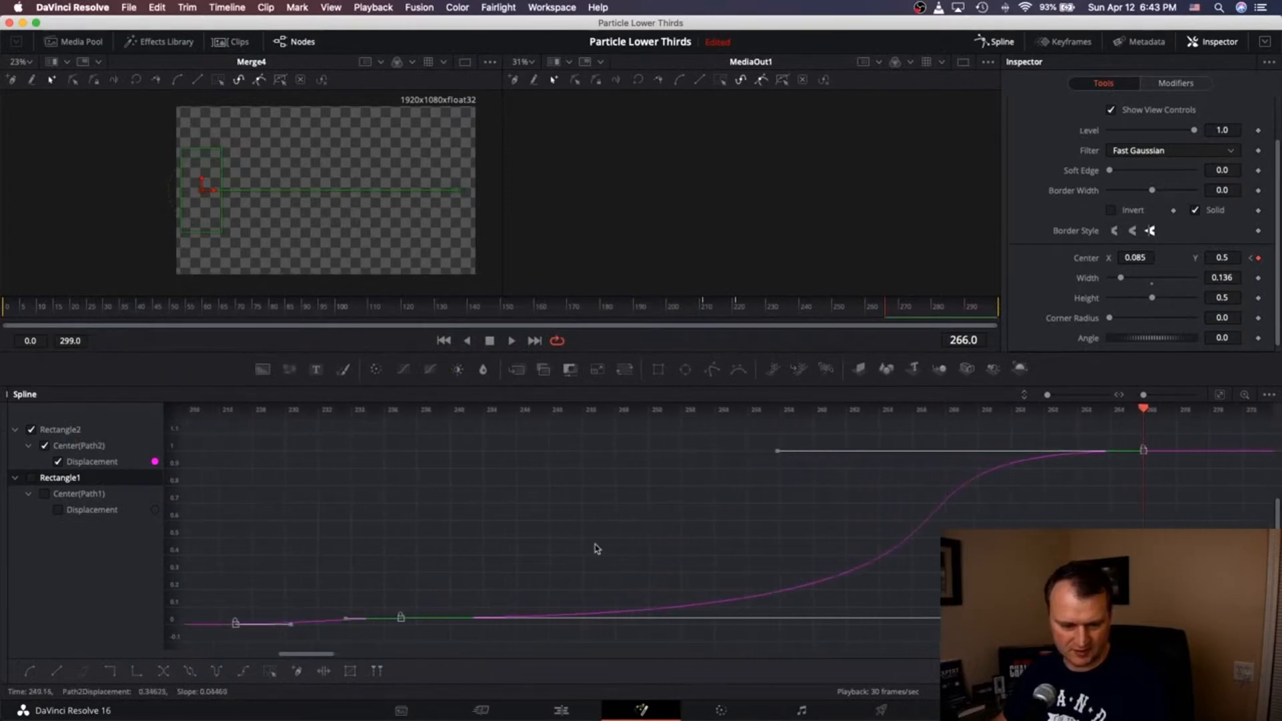
scroll(596, 548, "right", 2)
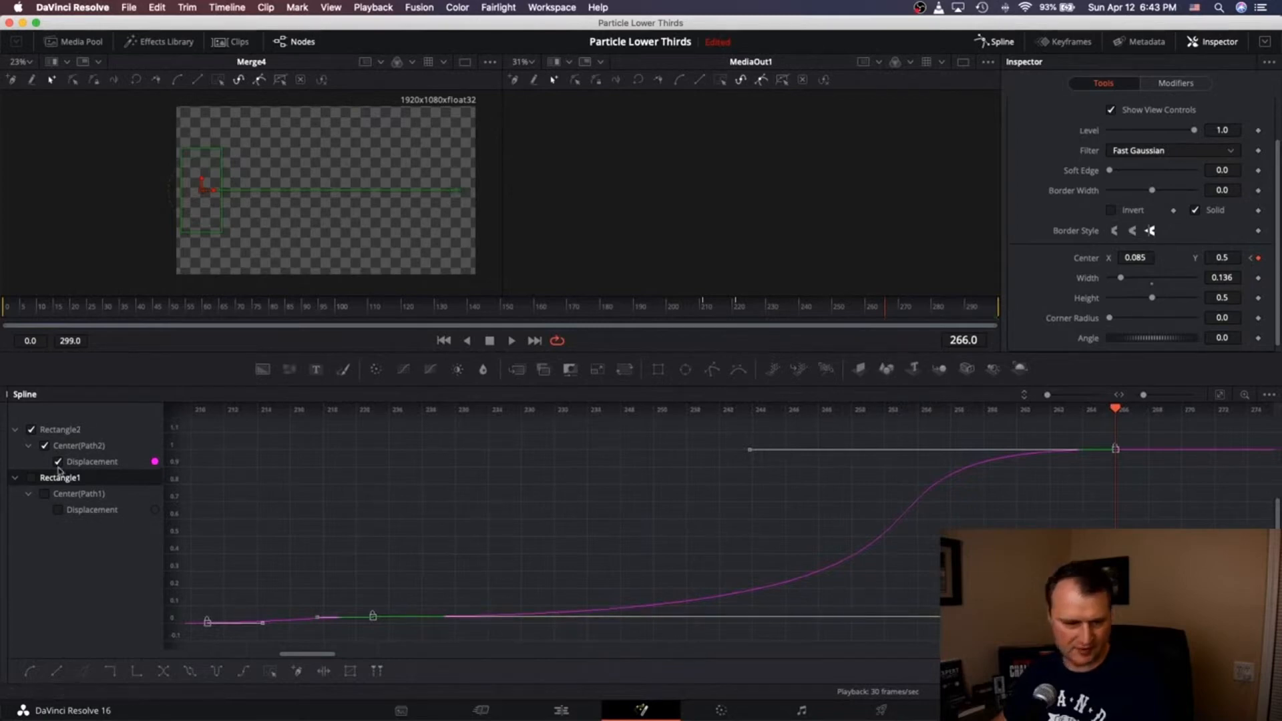
Step: Show only Rectangle1's displacement curve and shift its keyframes together so the last one lands on the playhead at frame 268
left_click(31, 429)
left_click(31, 477)
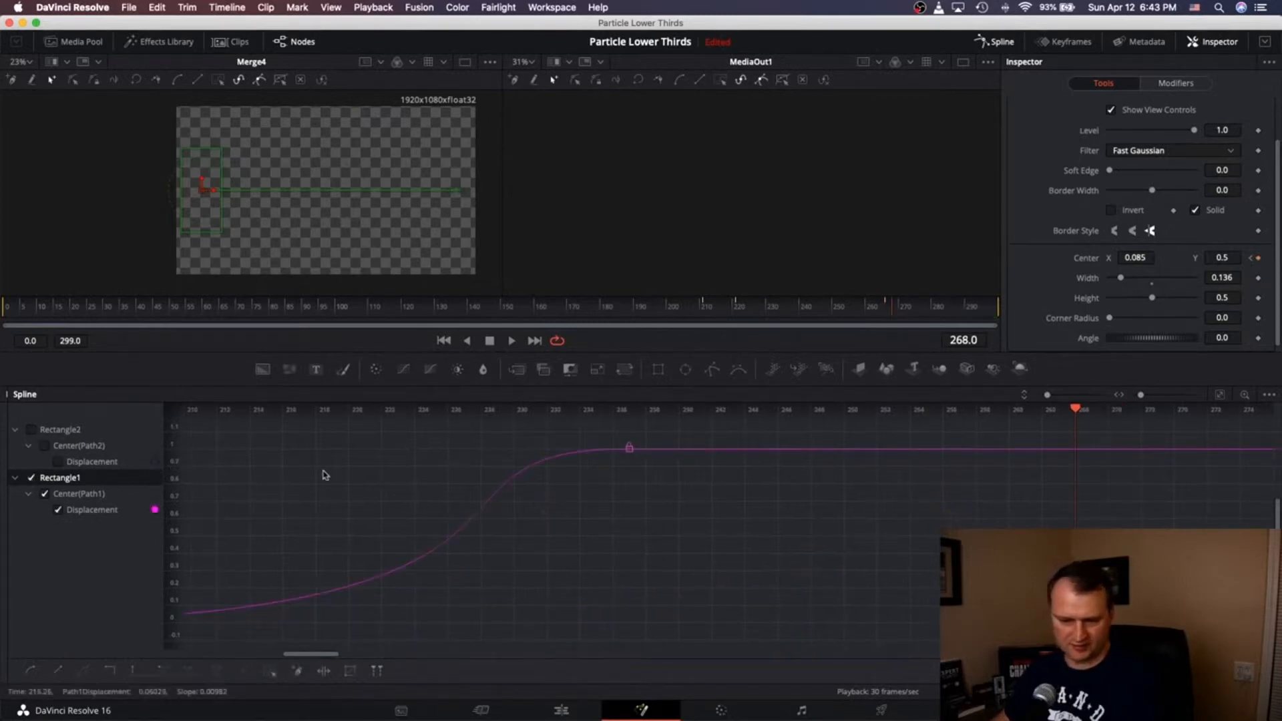
left_click_drag(683, 420, 704, 514)
scroll(518, 587, "left", 5)
left_click(518, 617)
scroll(518, 588, "right", 5)
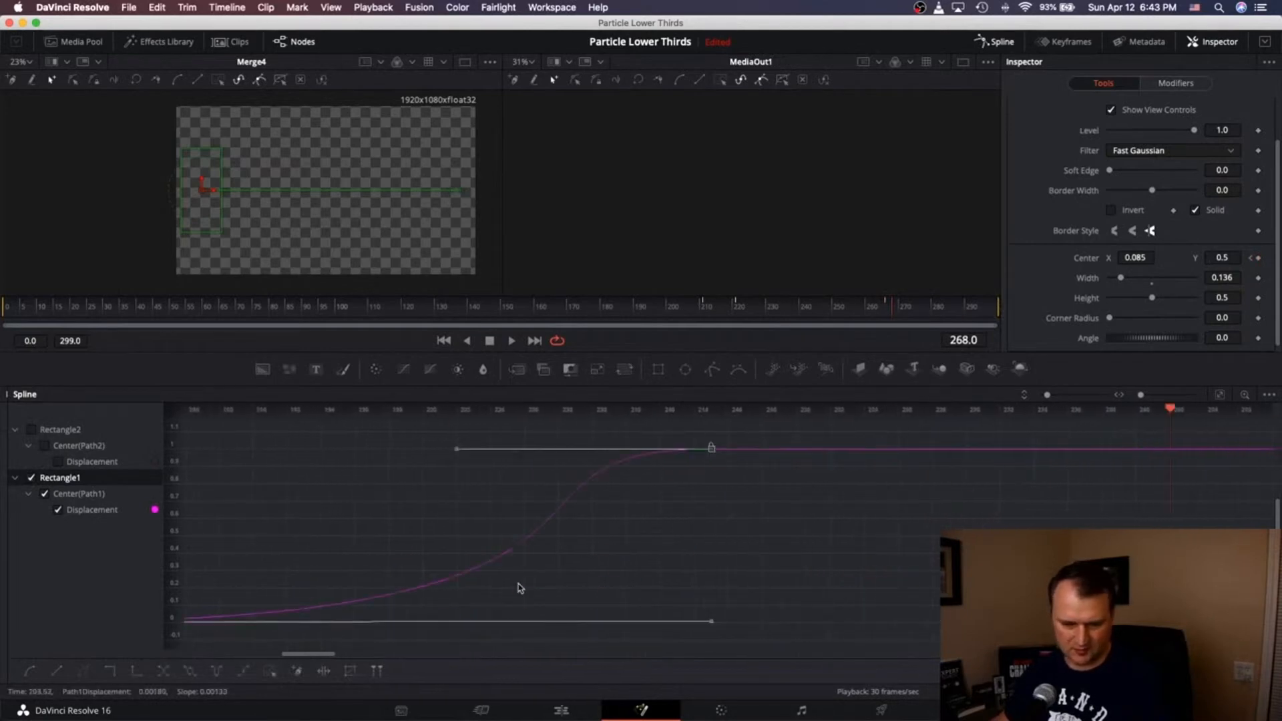
left_click_drag(505, 448, 963, 449)
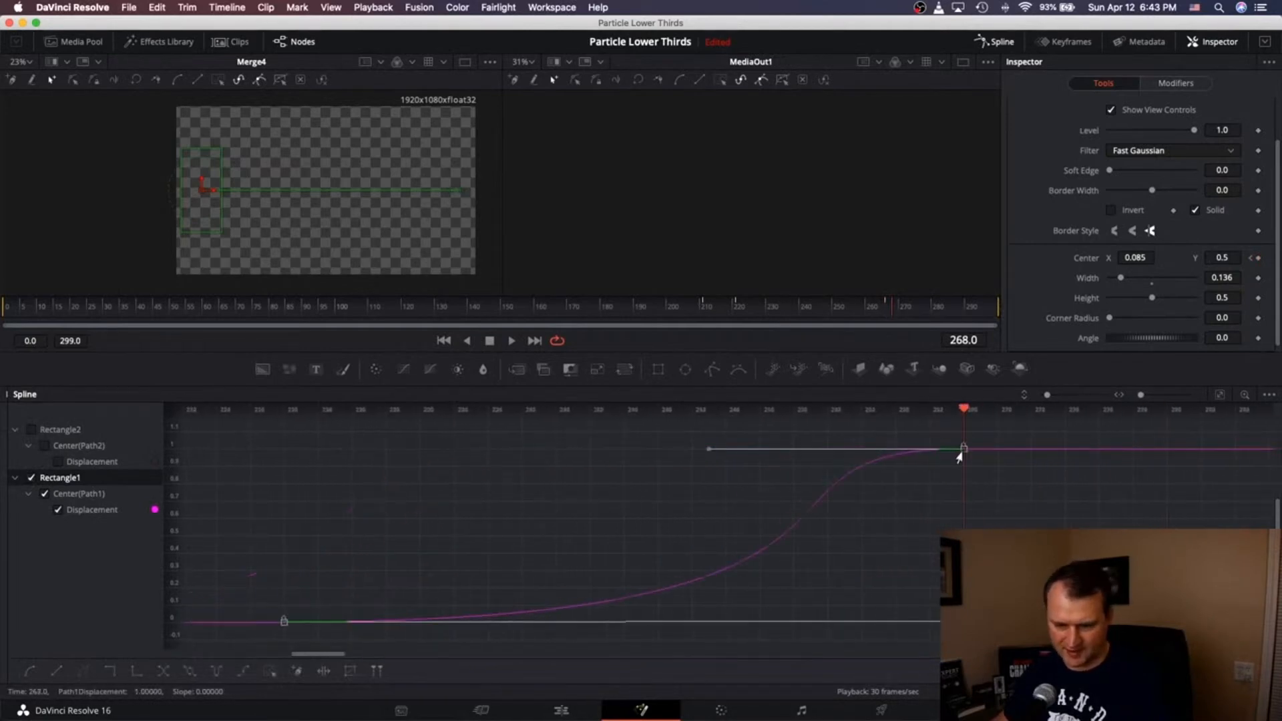
Step: Show the displacement curves of both rectangles together to compare their timing
left_click(30, 430)
left_click(29, 430)
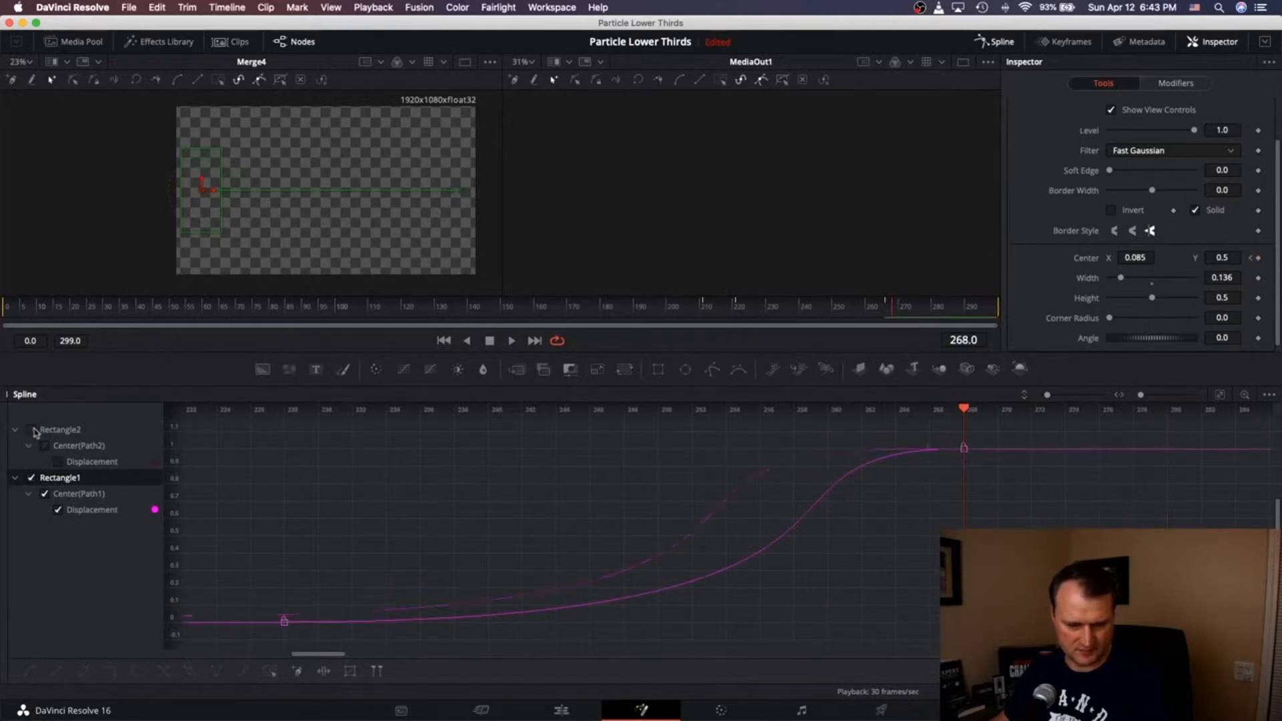
left_click(28, 430)
left_click(26, 474)
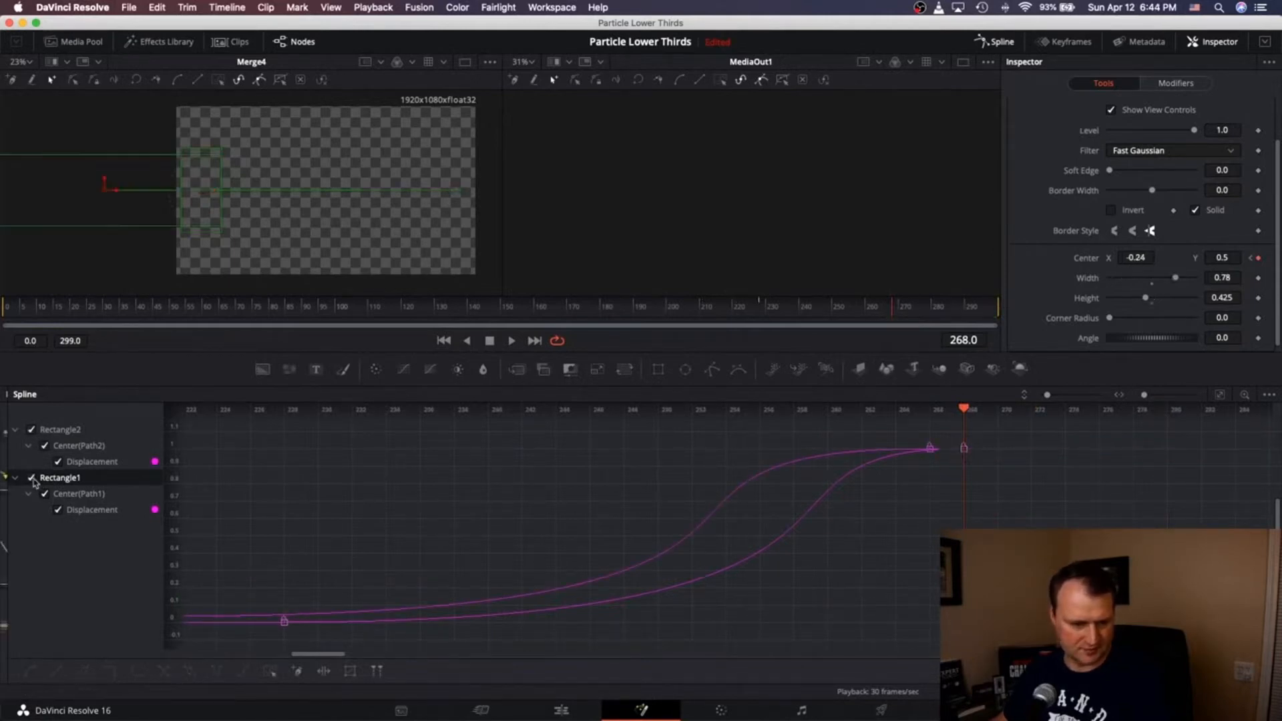
left_click(32, 478)
left_click(33, 478)
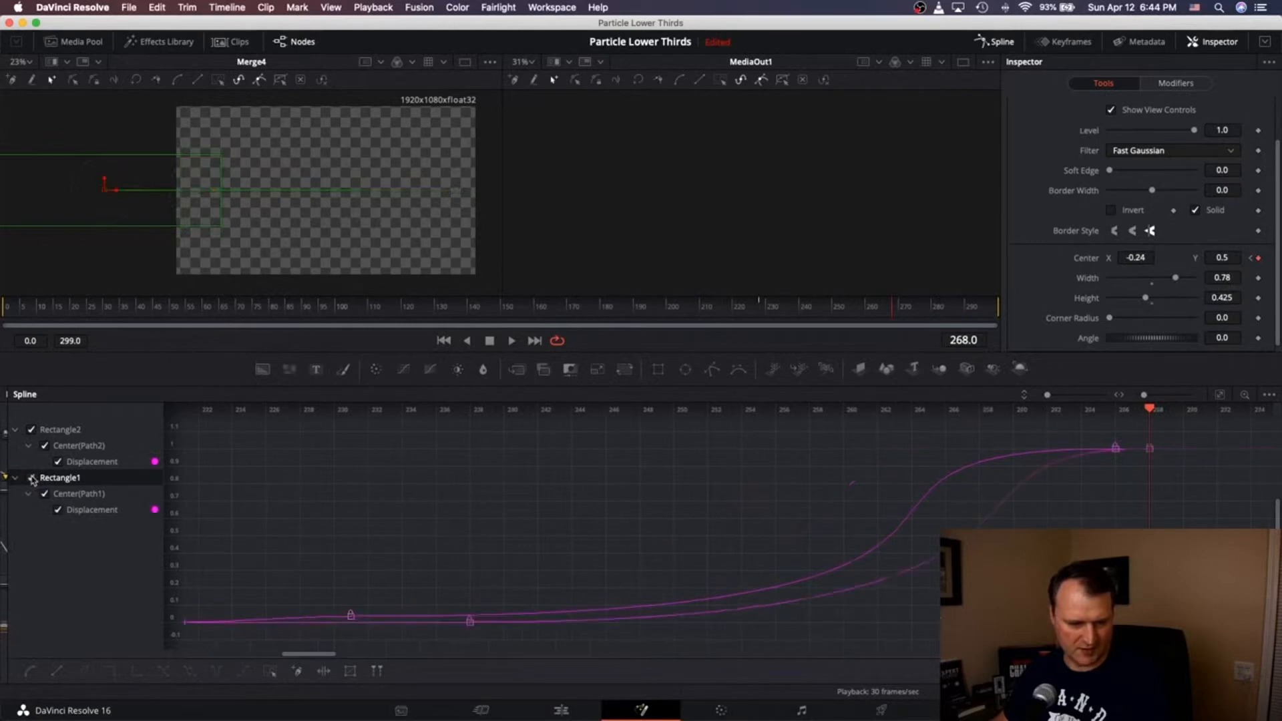
Step: Extend the incoming handle of Rectangle1's last keyframe so its curve follows Rectangle2's more closely
left_click(349, 614)
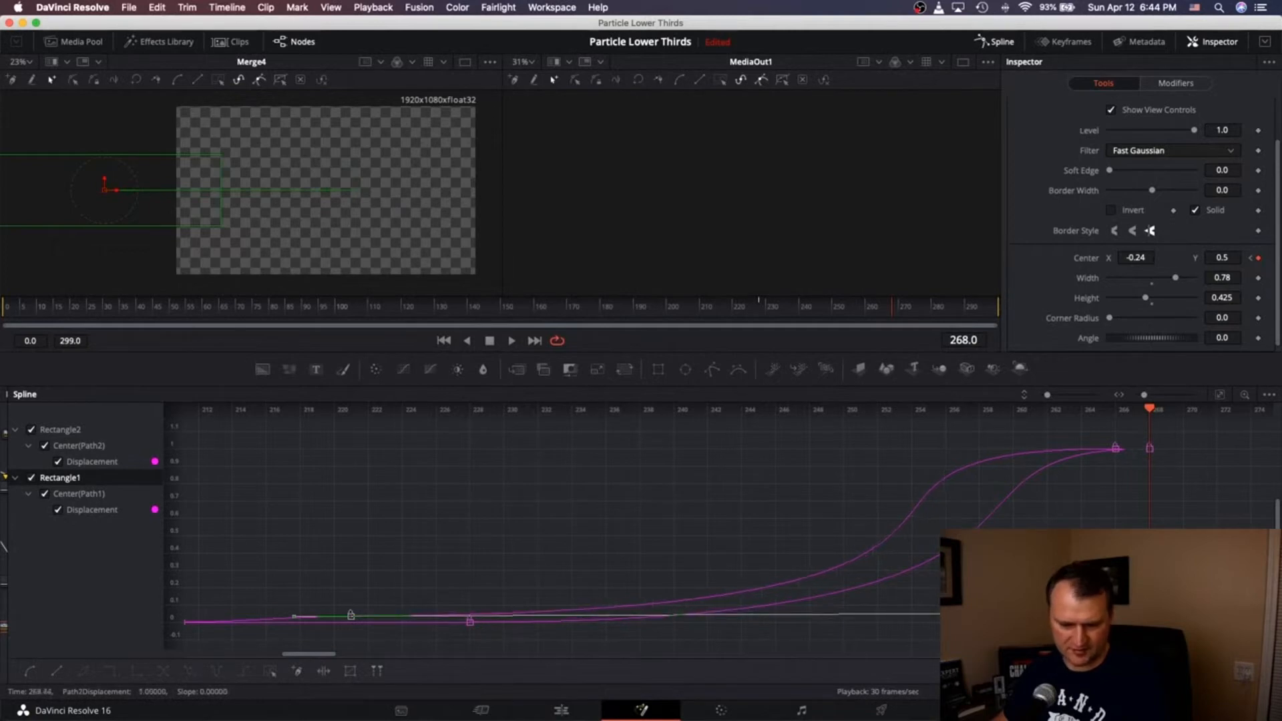
left_click(1148, 448)
left_click_drag(1168, 427, 1134, 469)
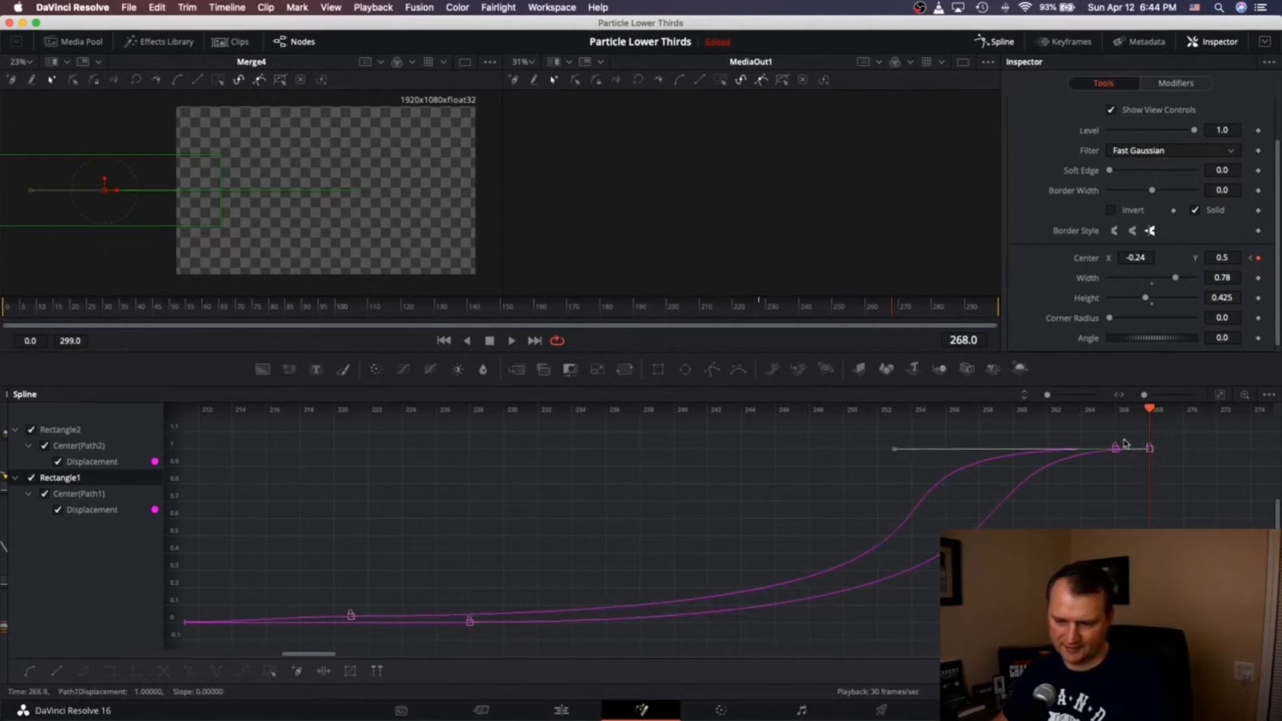
left_click_drag(889, 456, 843, 452)
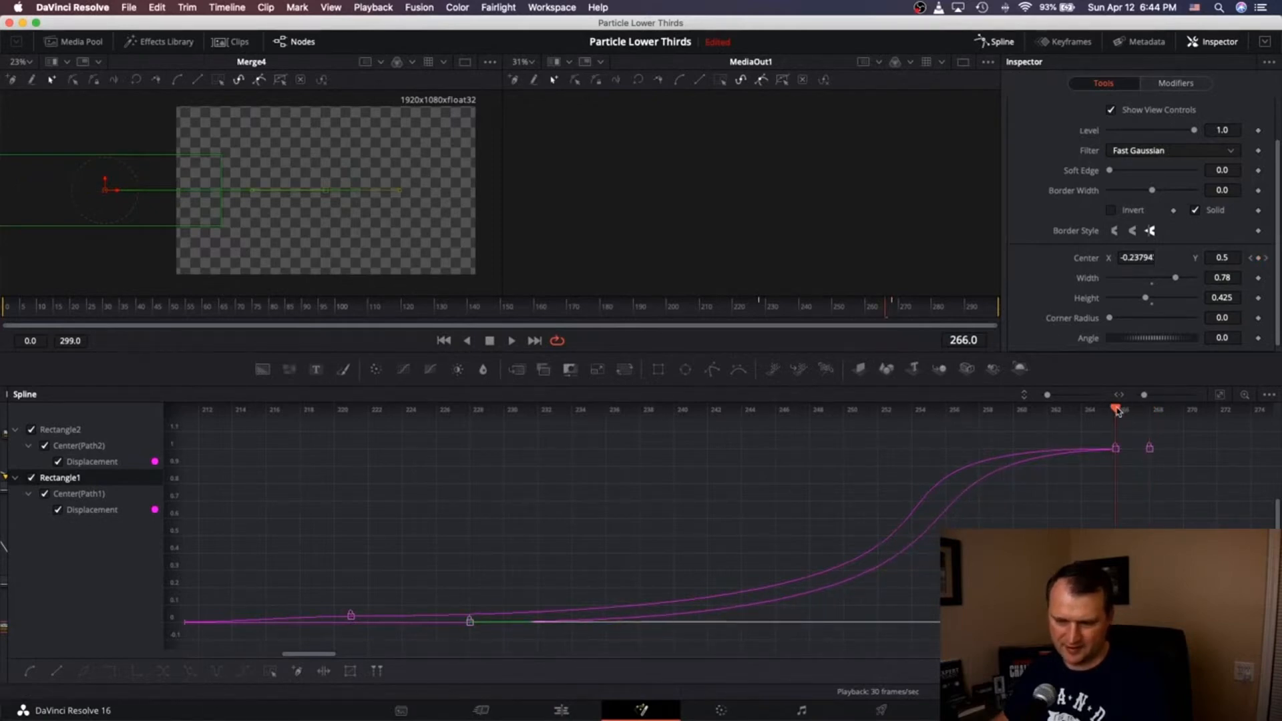
Step: Scrub back to frame 246 to check the wipe, then view Merge3 and select the Rectangle2 mask
left_click_drag(1116, 410, 781, 441)
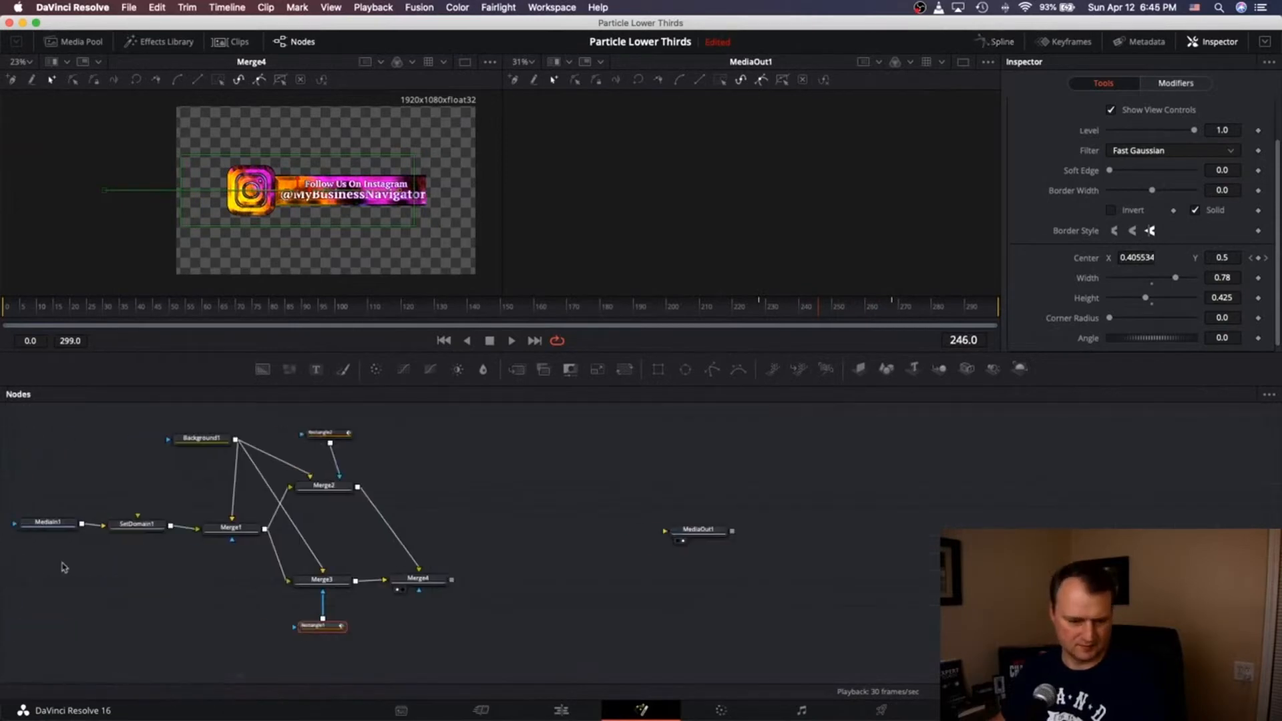
scroll(63, 566, "left", 2)
left_click(456, 580)
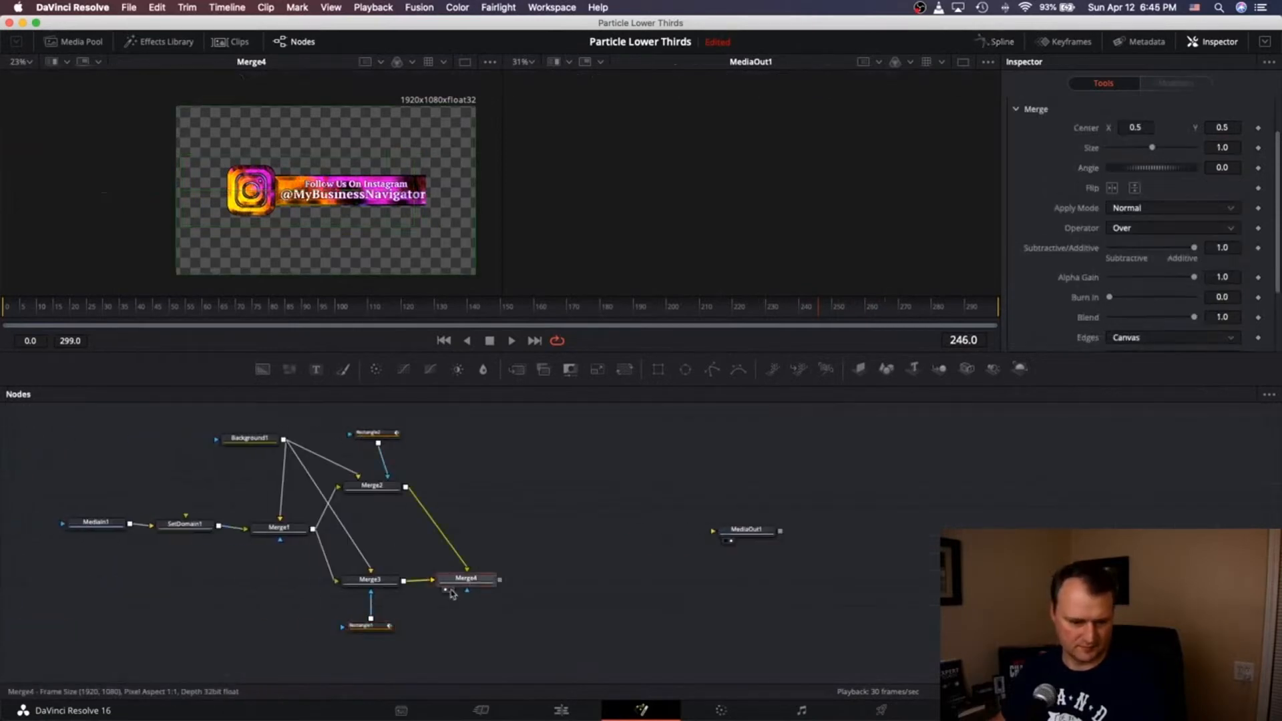
left_click(367, 626)
left_click(349, 591)
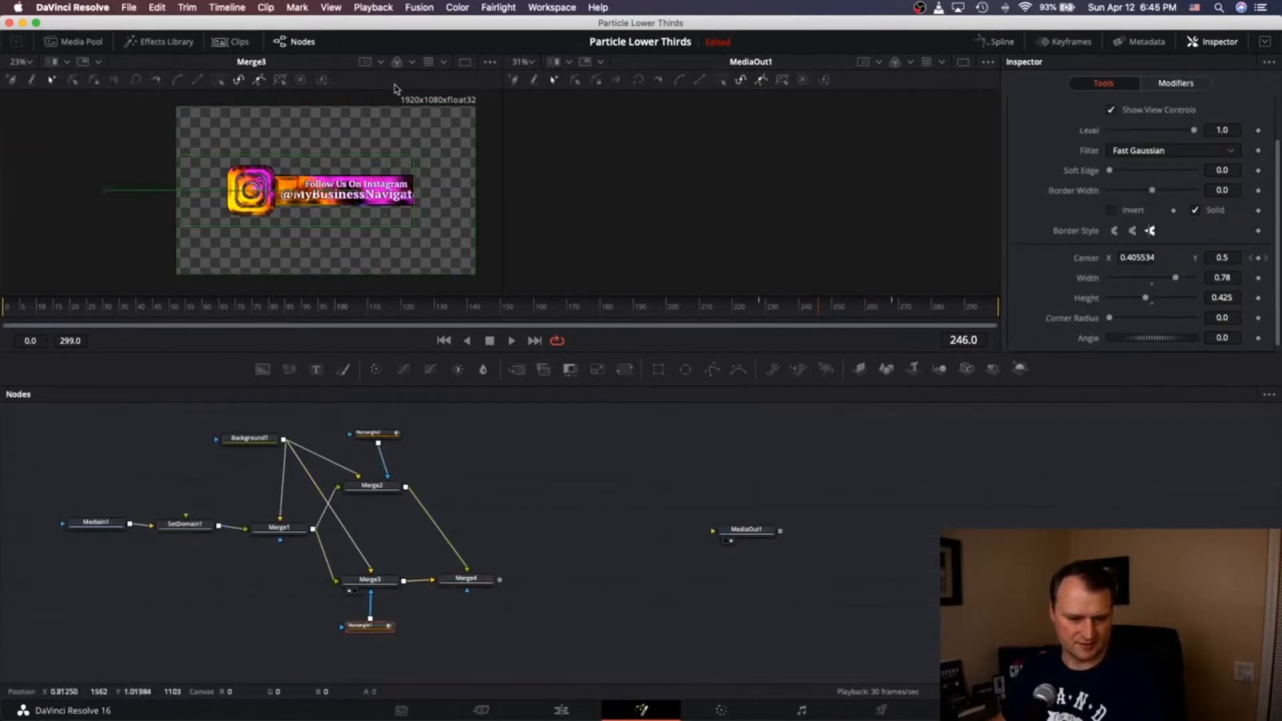
left_click(396, 436)
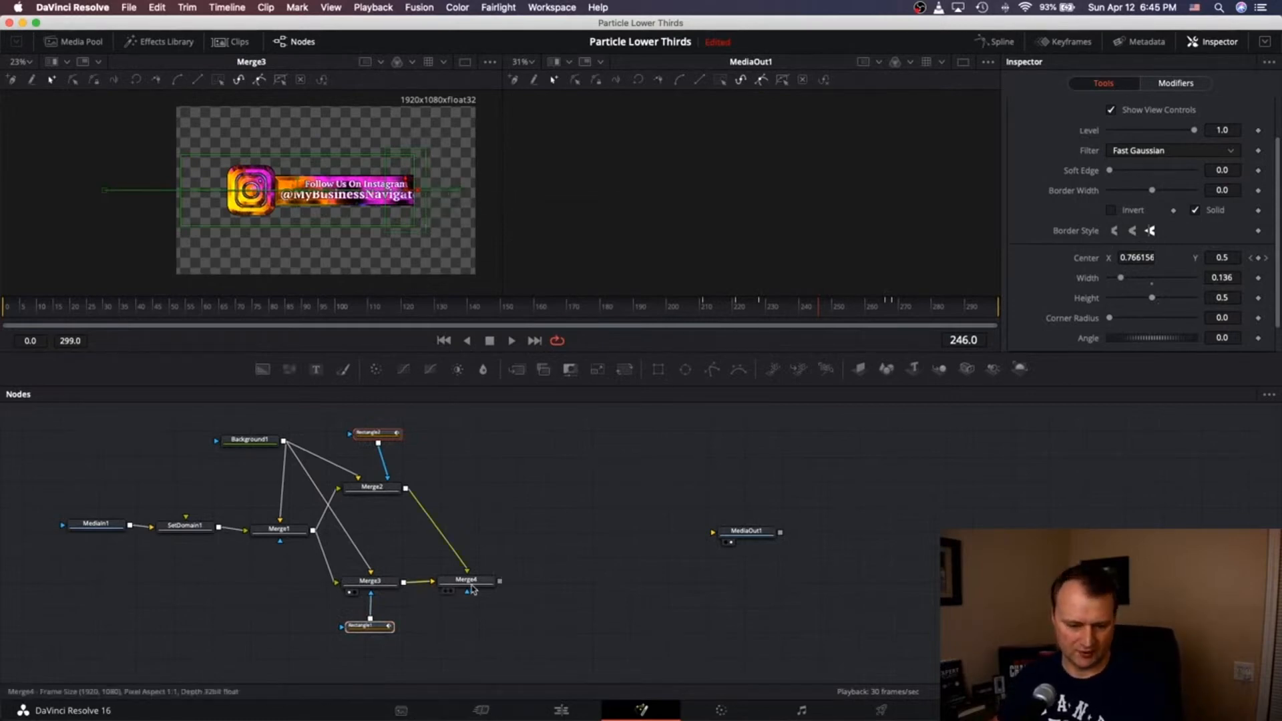
Step: Move MediaOut1 farther away from Merge4 in the node graph and switch to another application
left_click_drag(744, 537, 828, 539)
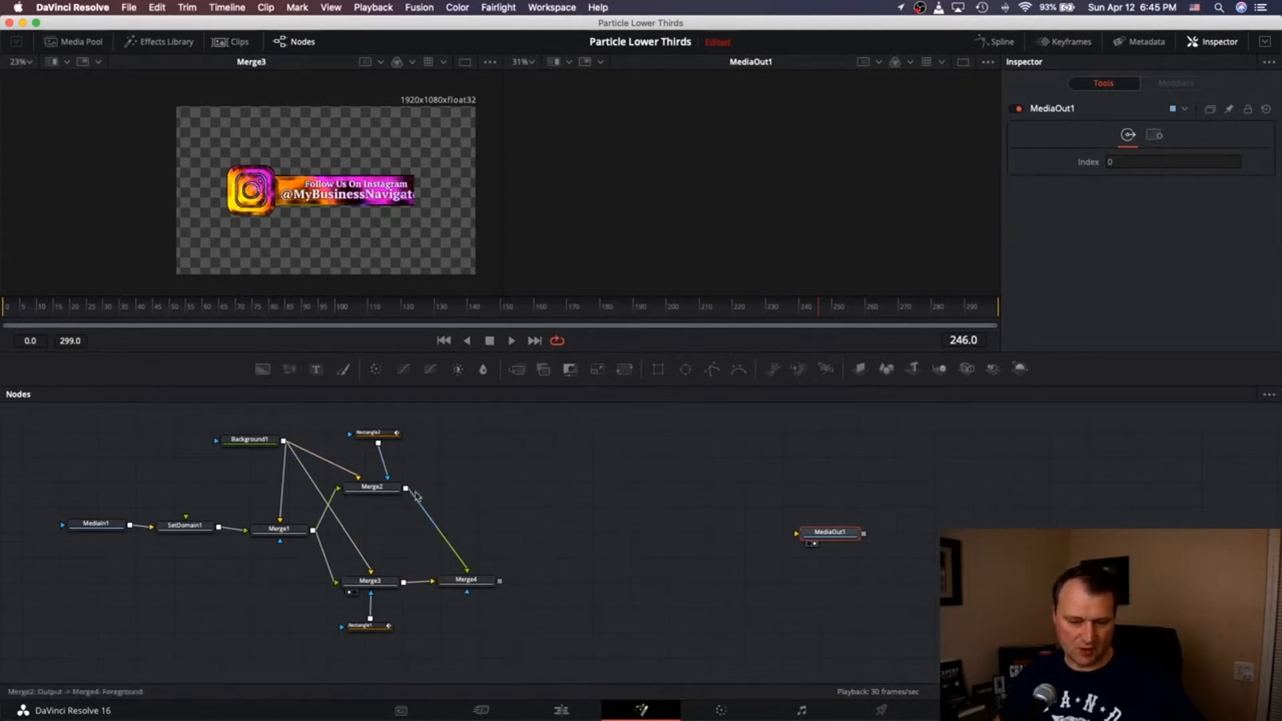
key("super+Tab")
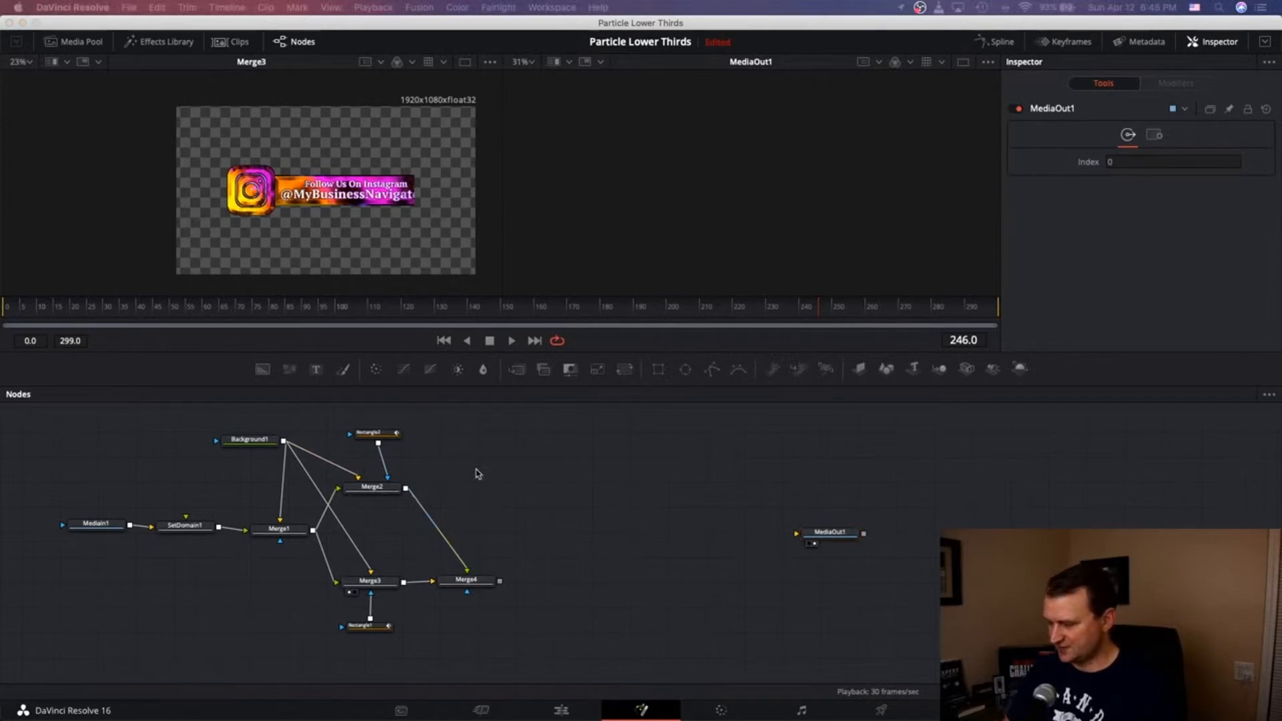
Step: Add a pEmitter node and a pRender node above MediaOut1, with the emitter feeding the renderer
key("Return")
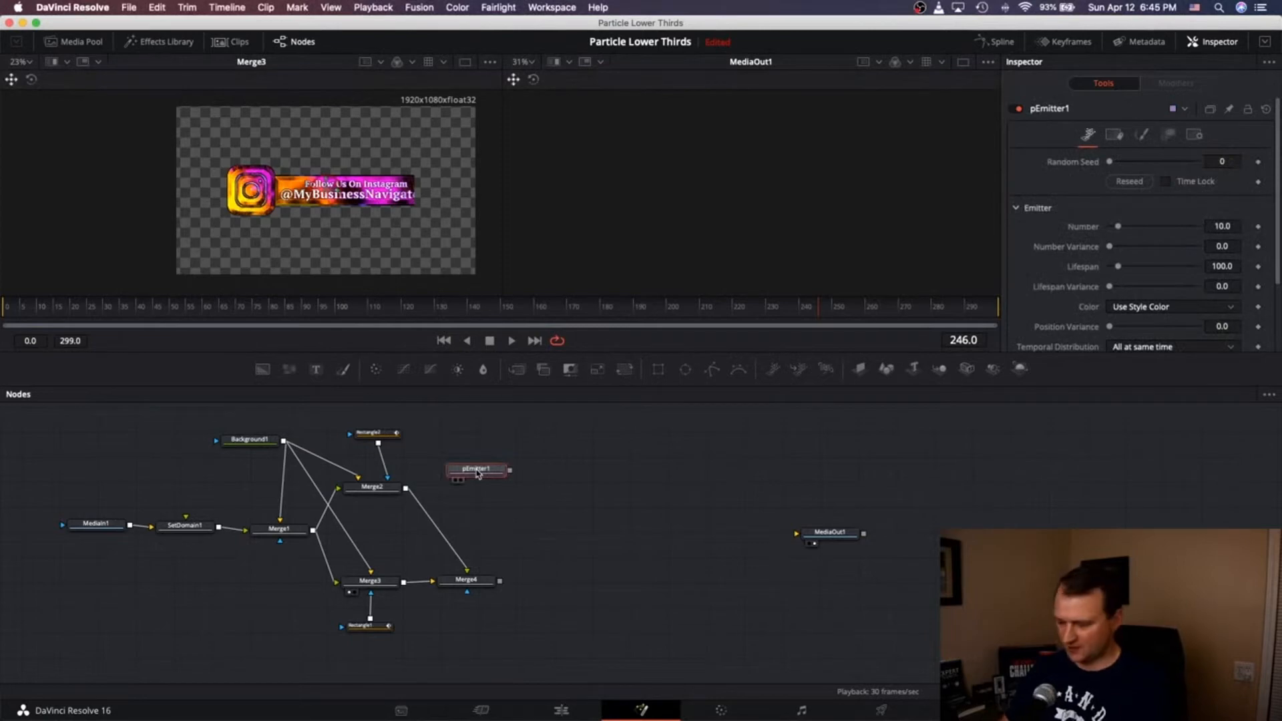
key("shift+space")
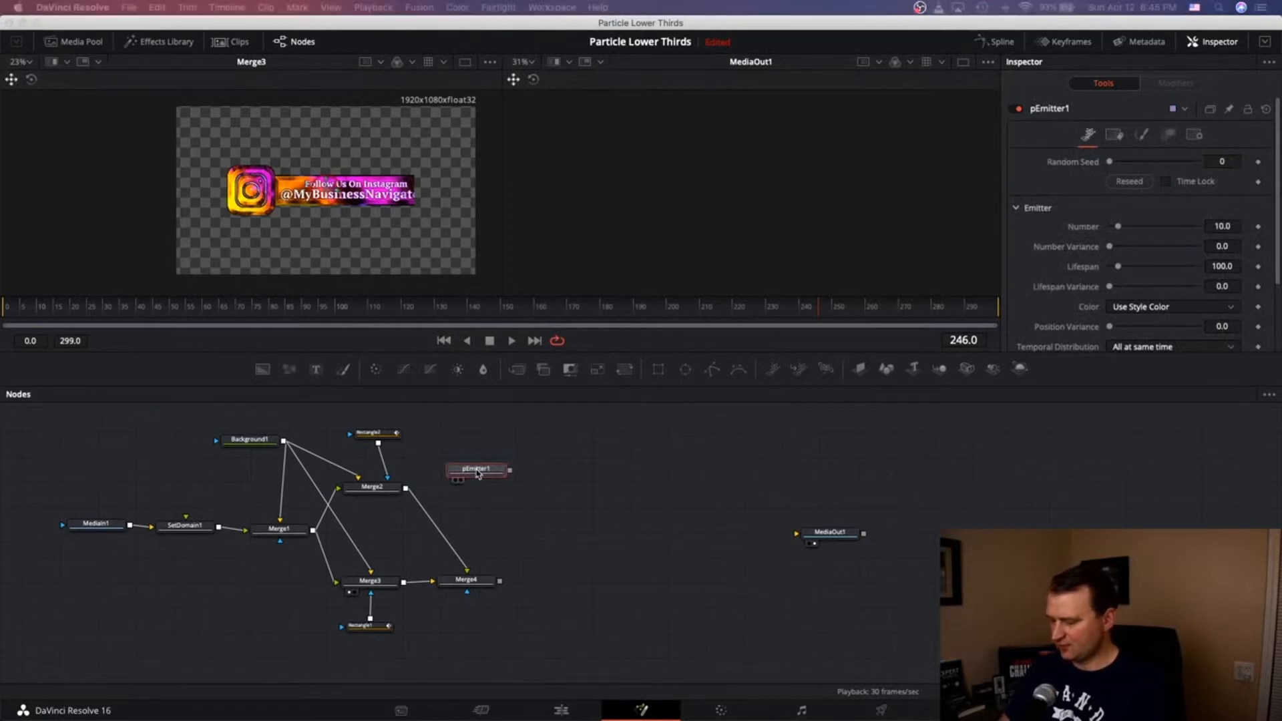
key("Return")
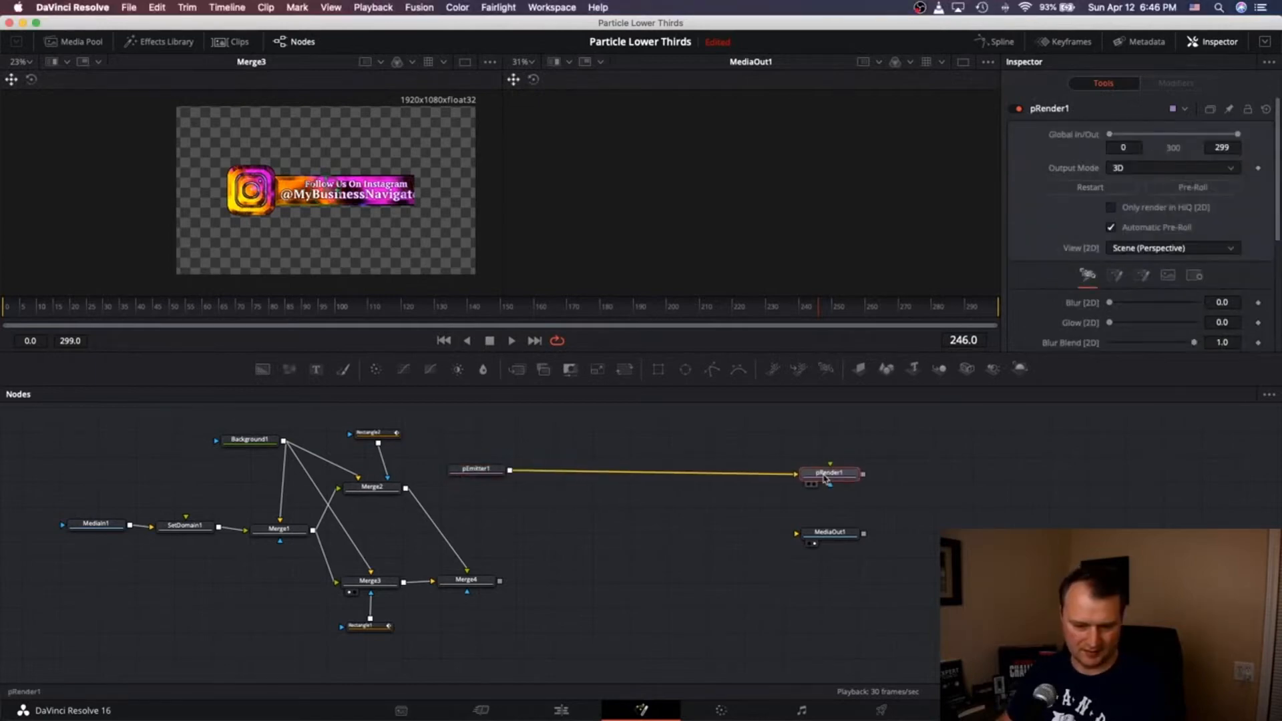
Step: Set pEmitter1's region to Bitmap and connect Merge2's output as its region bitmap
left_click(476, 470)
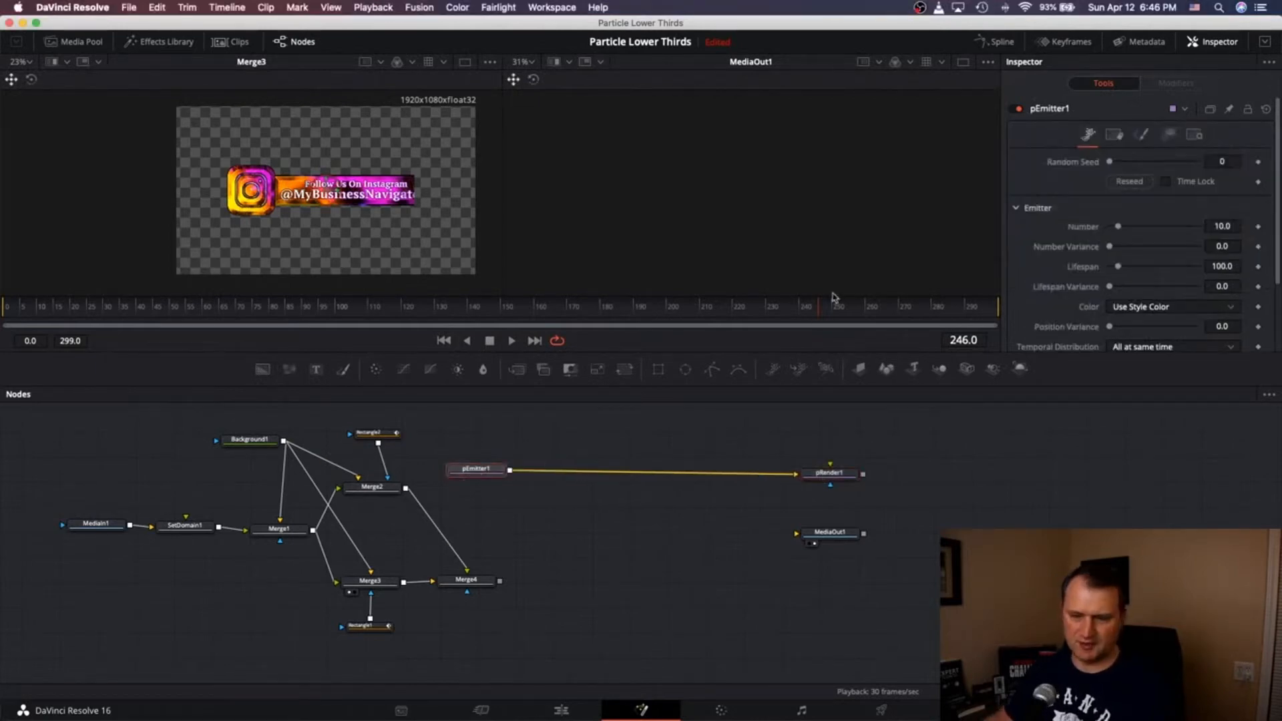
left_click(1116, 136)
left_click(1144, 136)
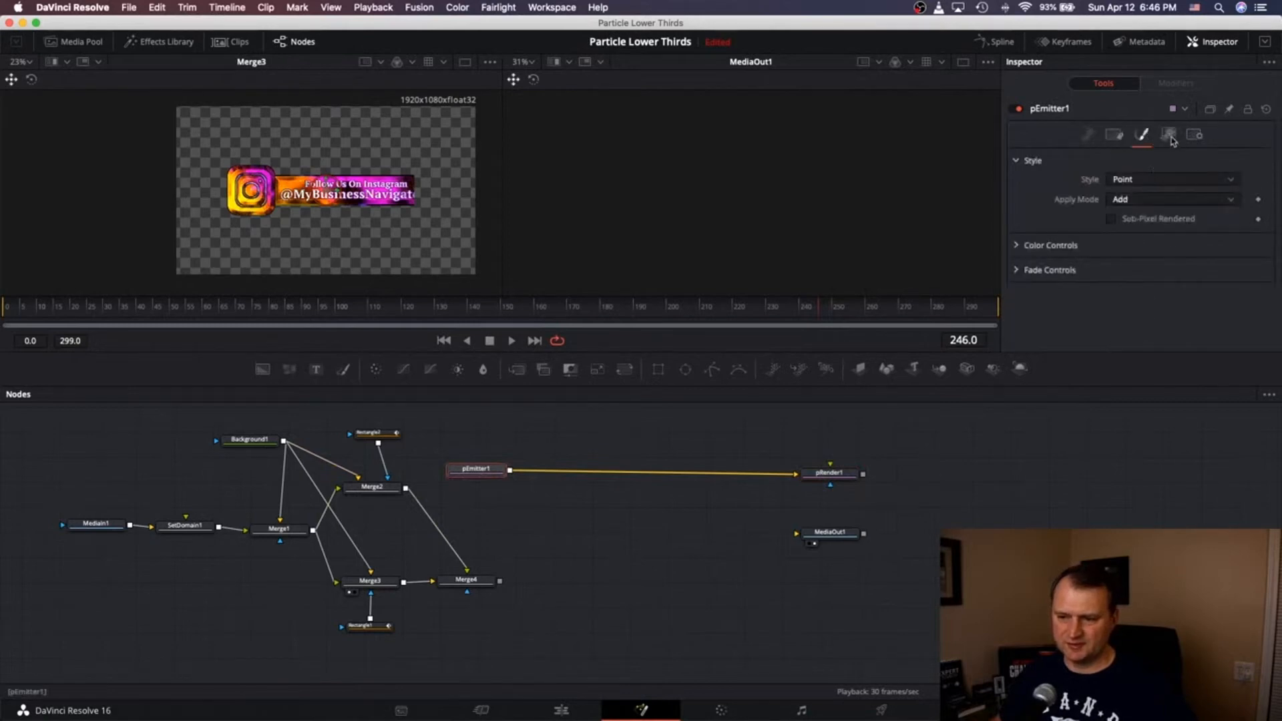
left_click(1169, 136)
left_click(1141, 179)
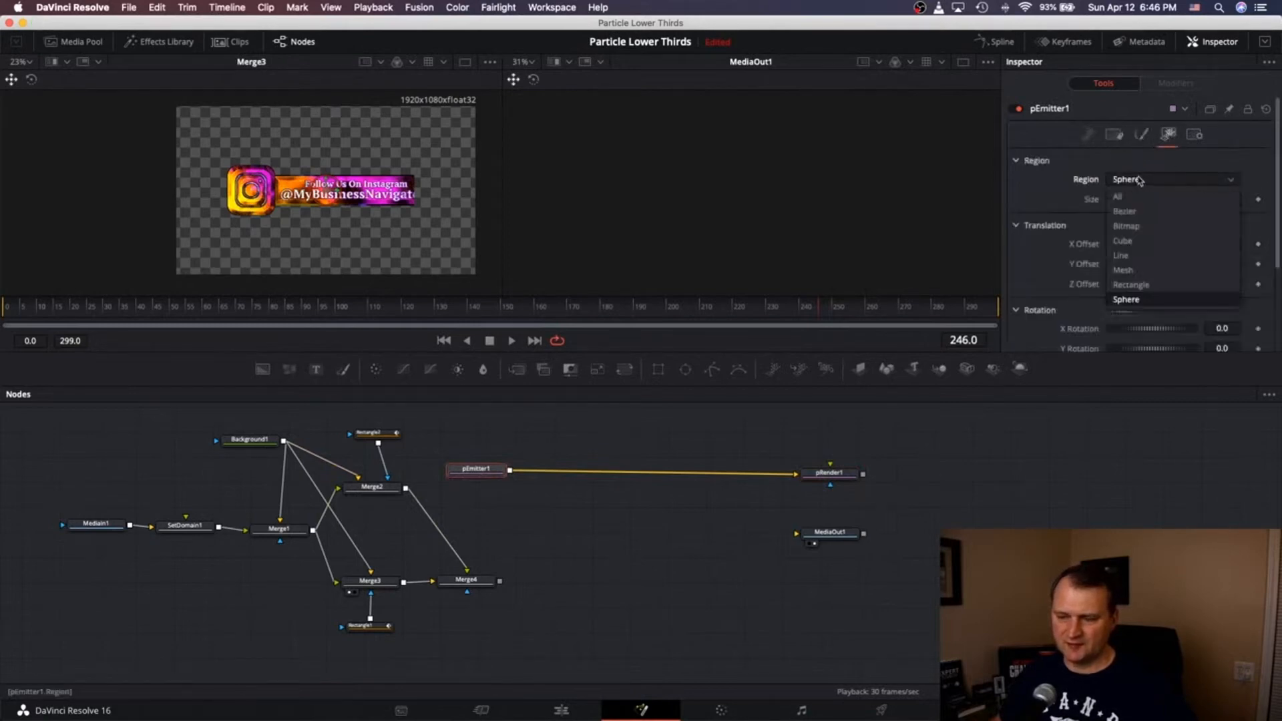
left_click(1147, 227)
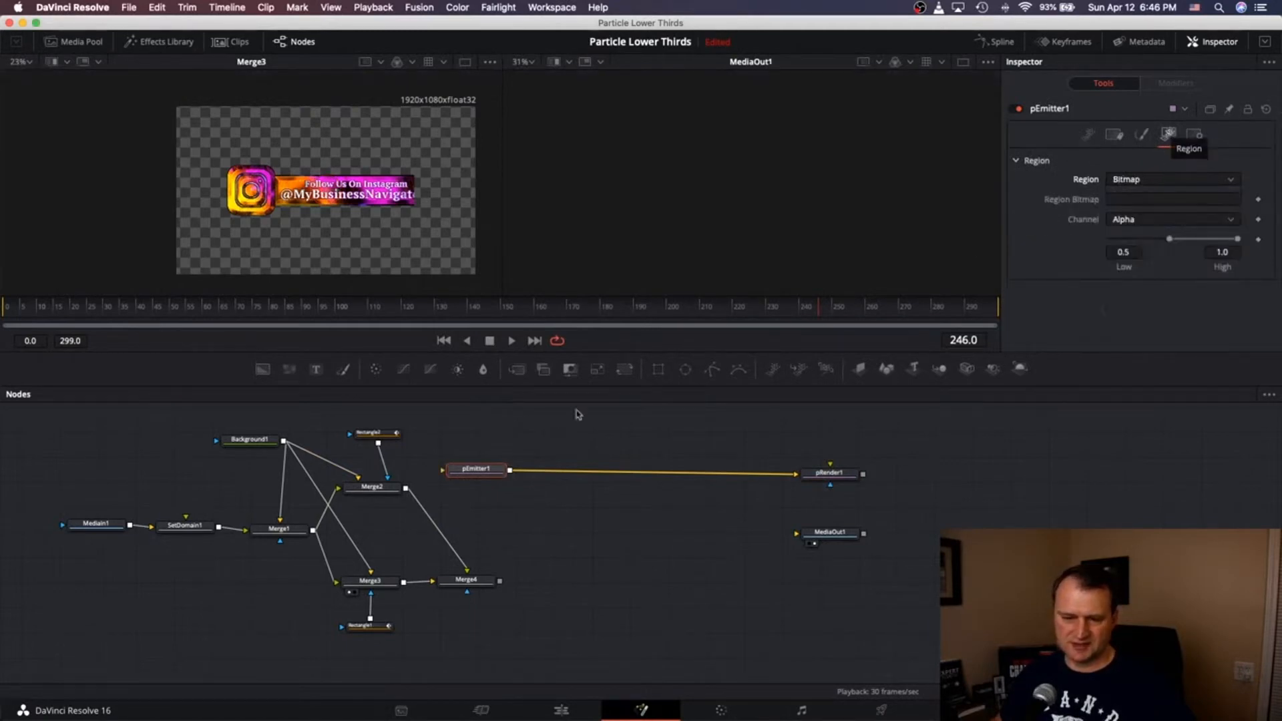
left_click_drag(405, 488, 479, 472)
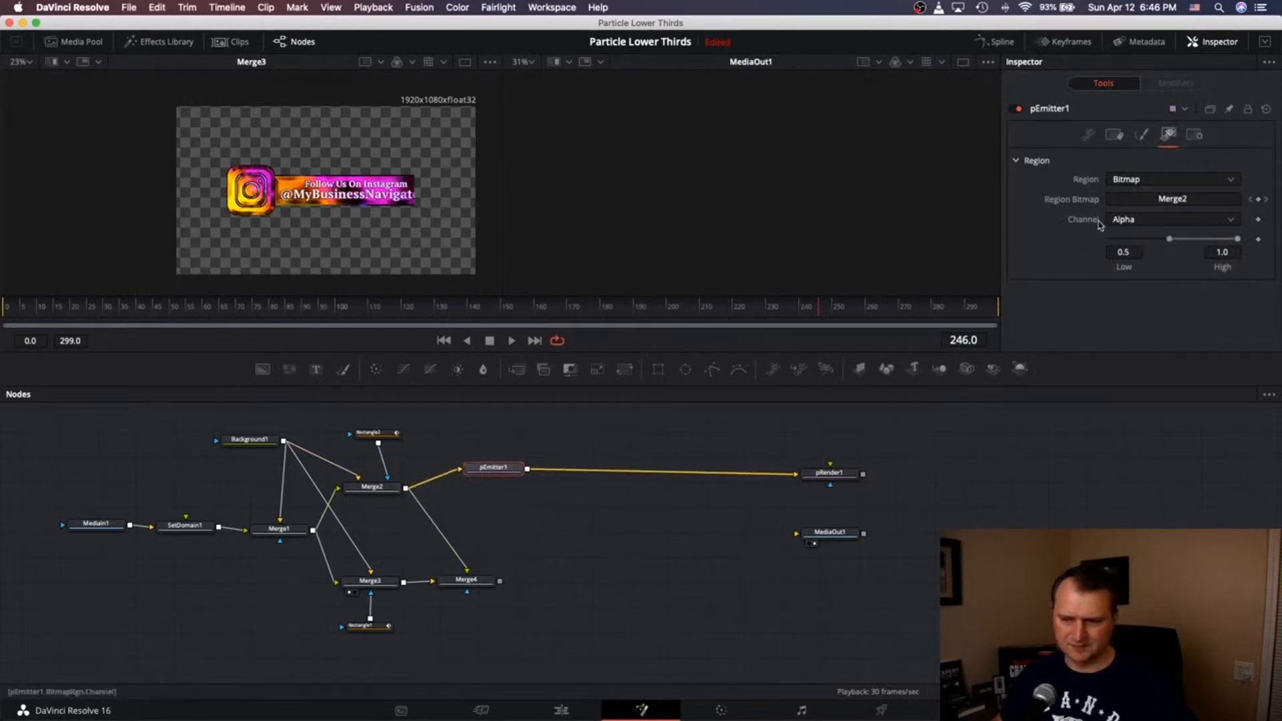
Step: Set pEmitter1's particle color to Use Color from Region
left_click(1141, 137)
left_click(1120, 137)
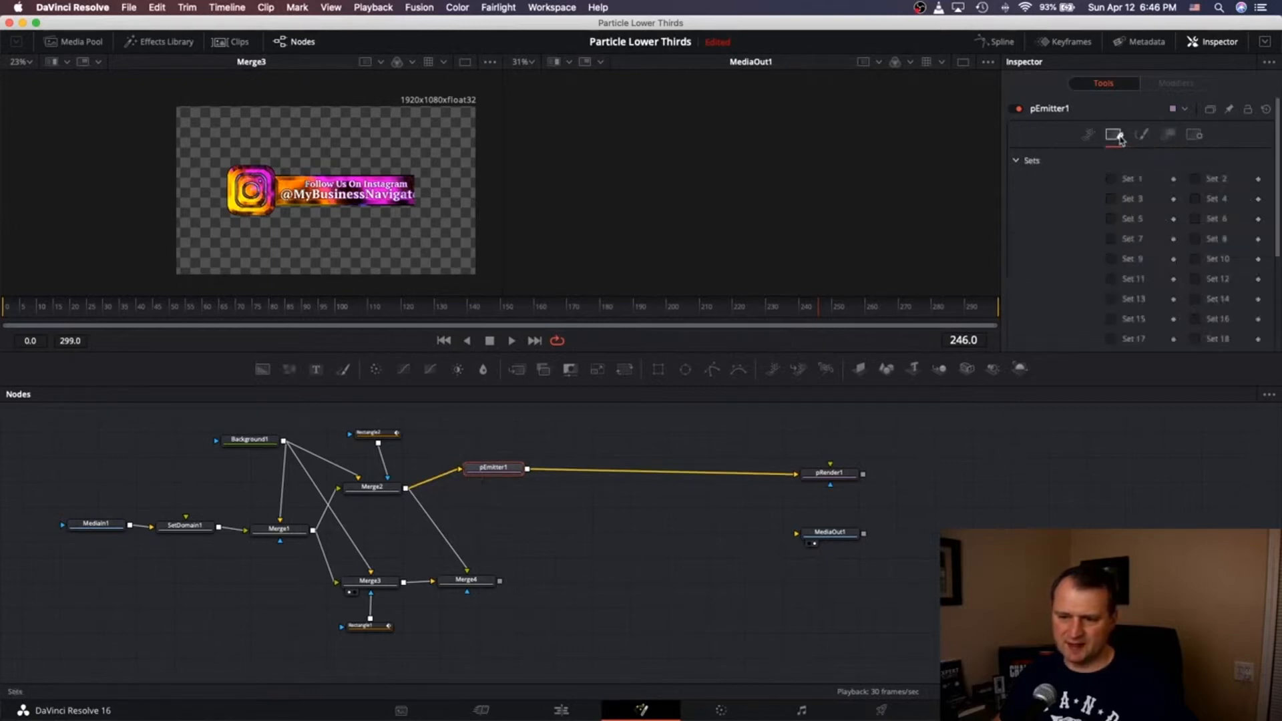
left_click(1145, 136)
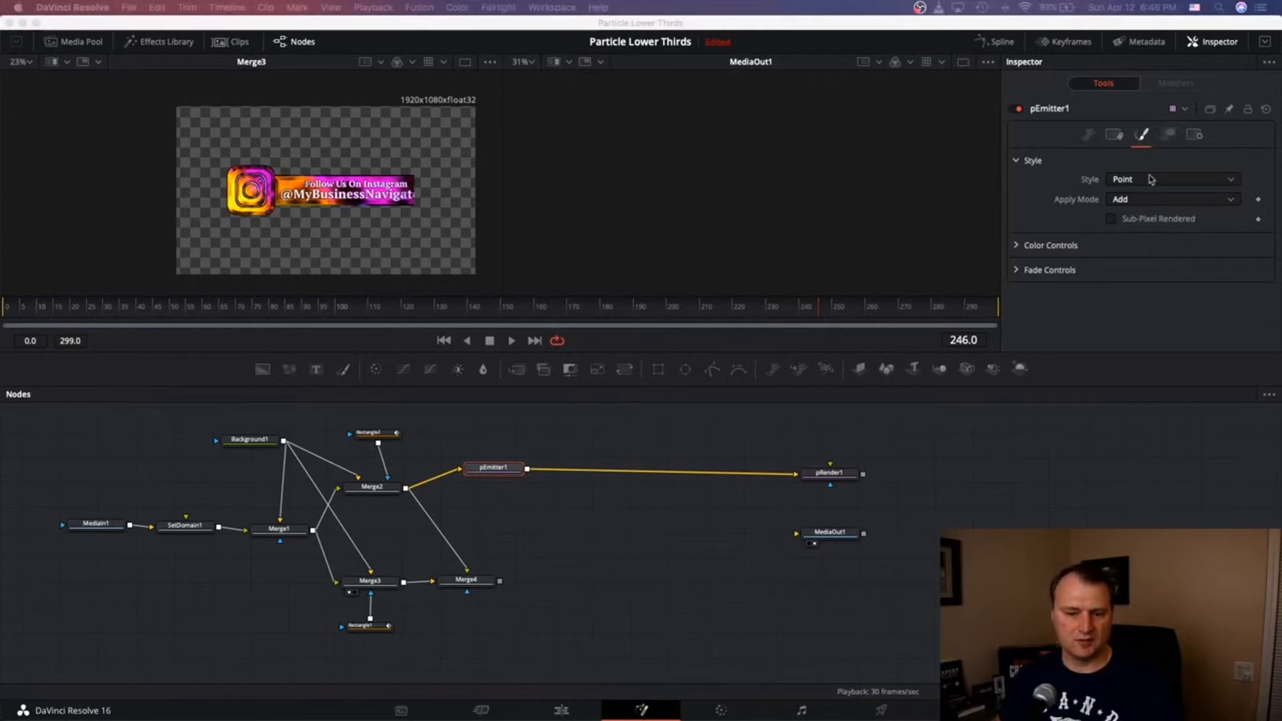
left_click(1089, 136)
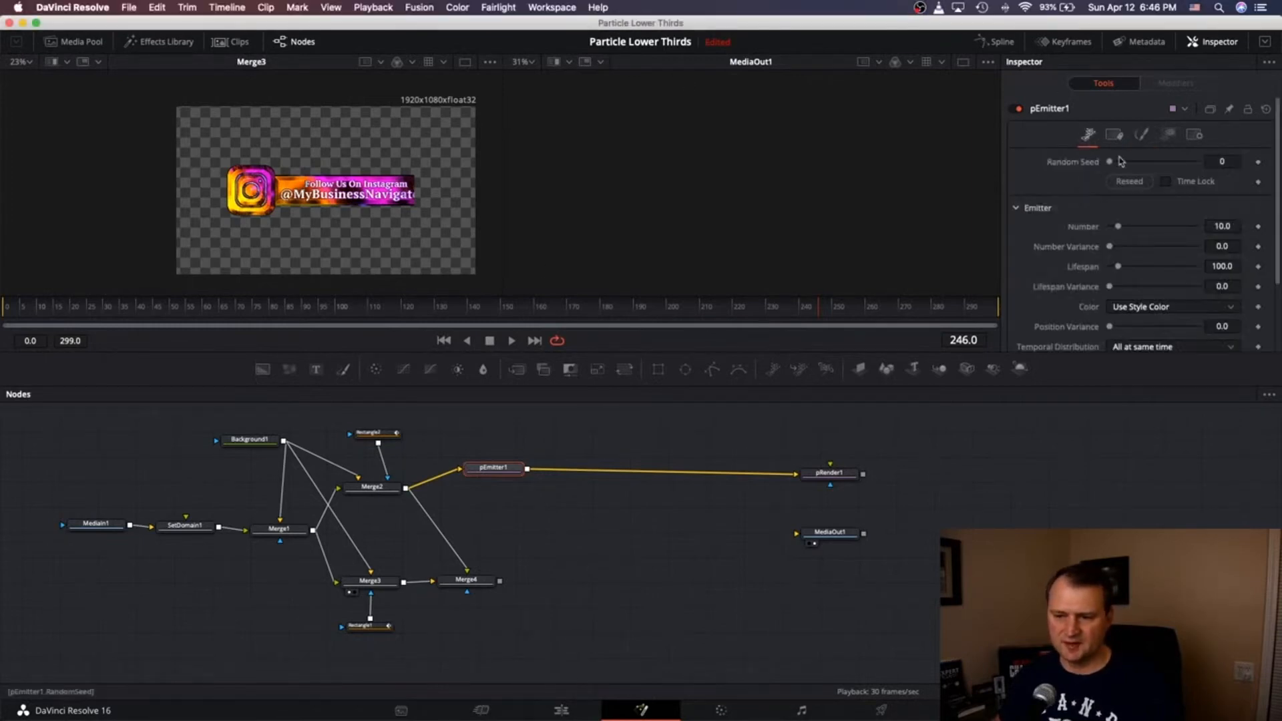
scroll(1083, 234, "down", 3)
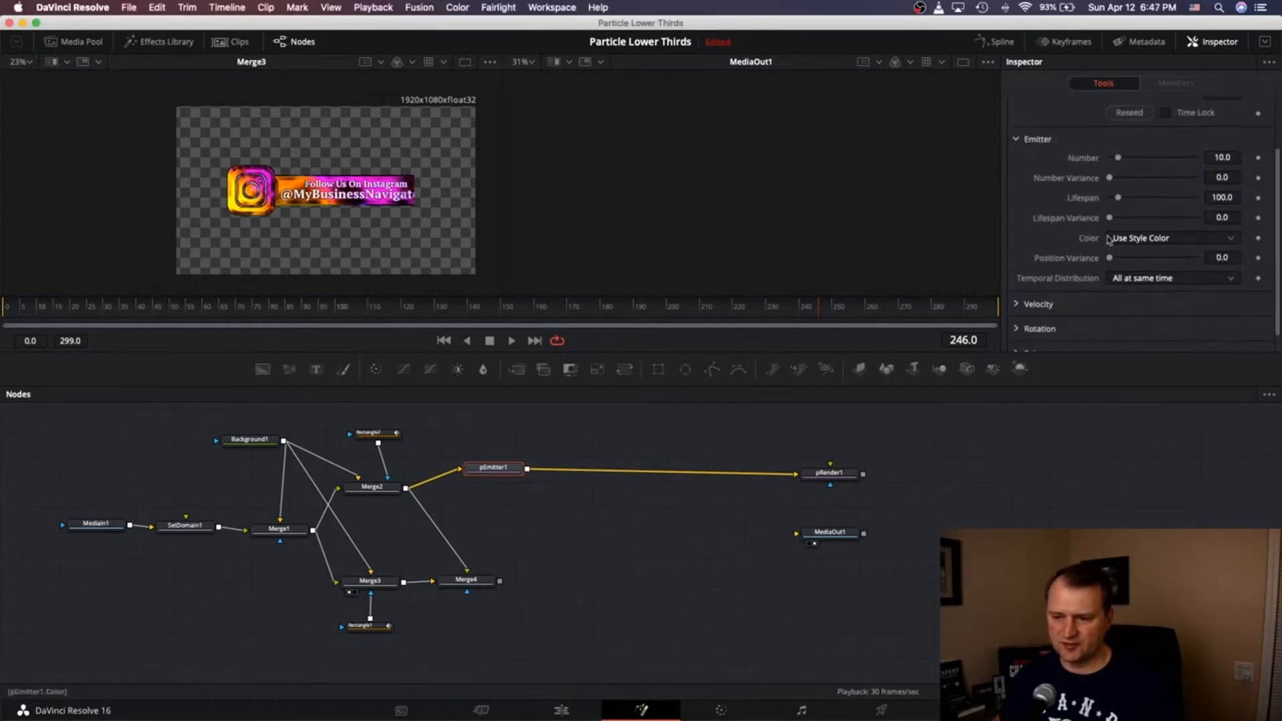
left_click(1127, 240)
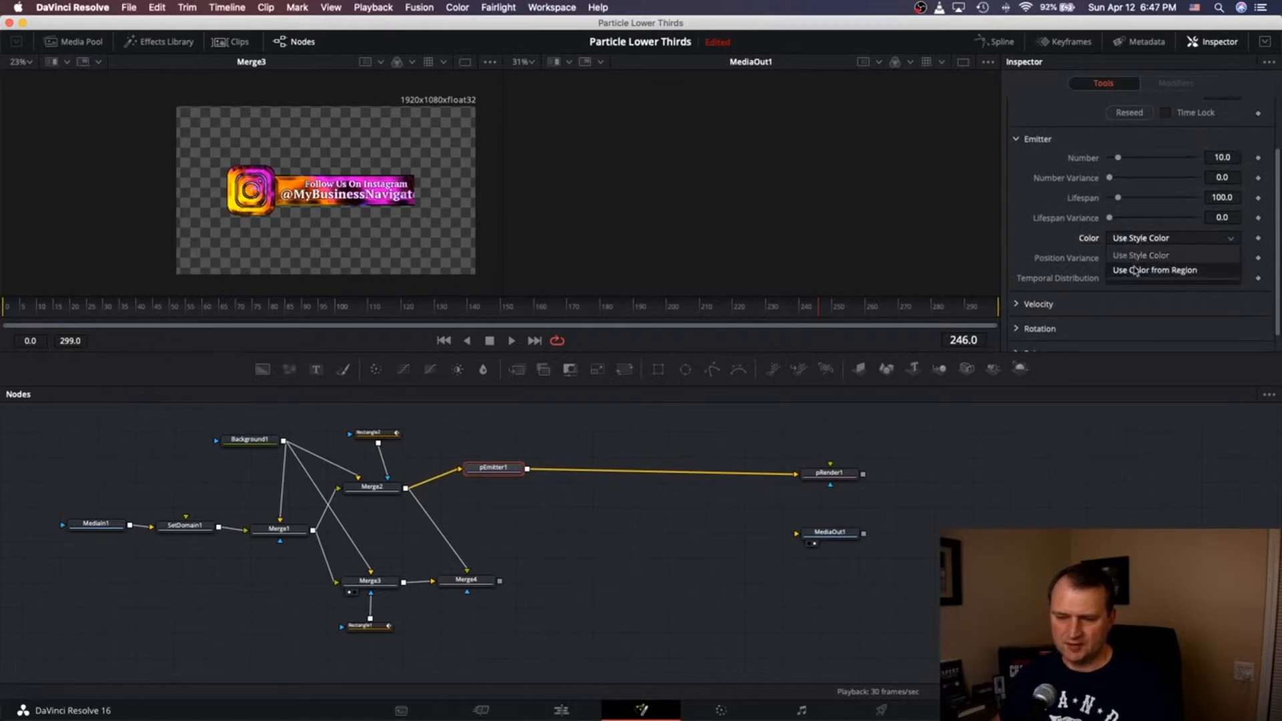
left_click(1133, 271)
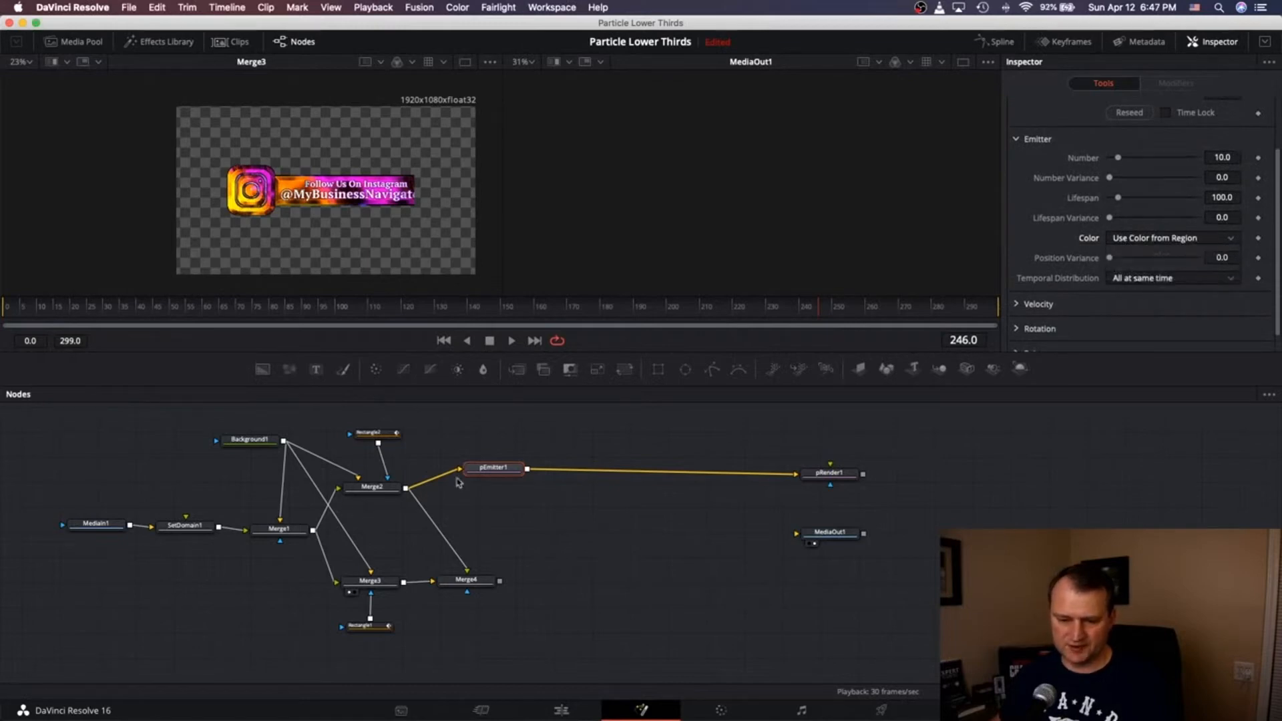
Step: Set pEmitter1's particle number to 2000
left_click(387, 437)
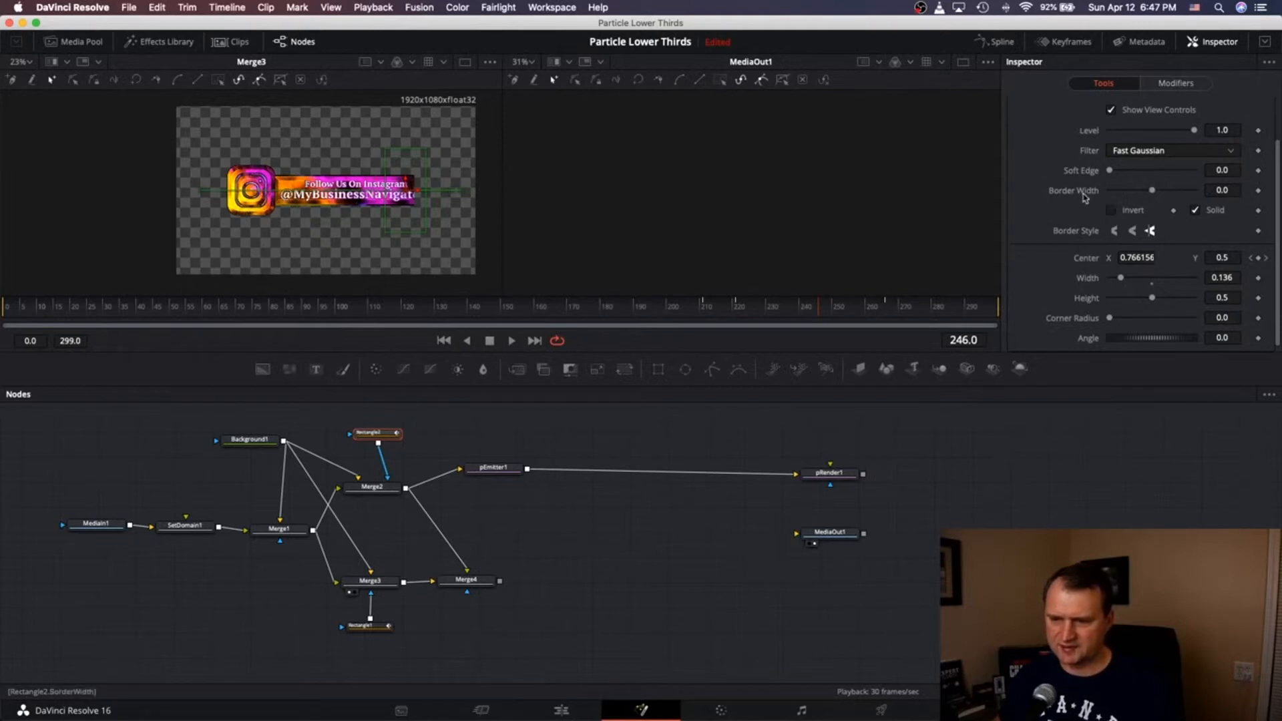
left_click(492, 467)
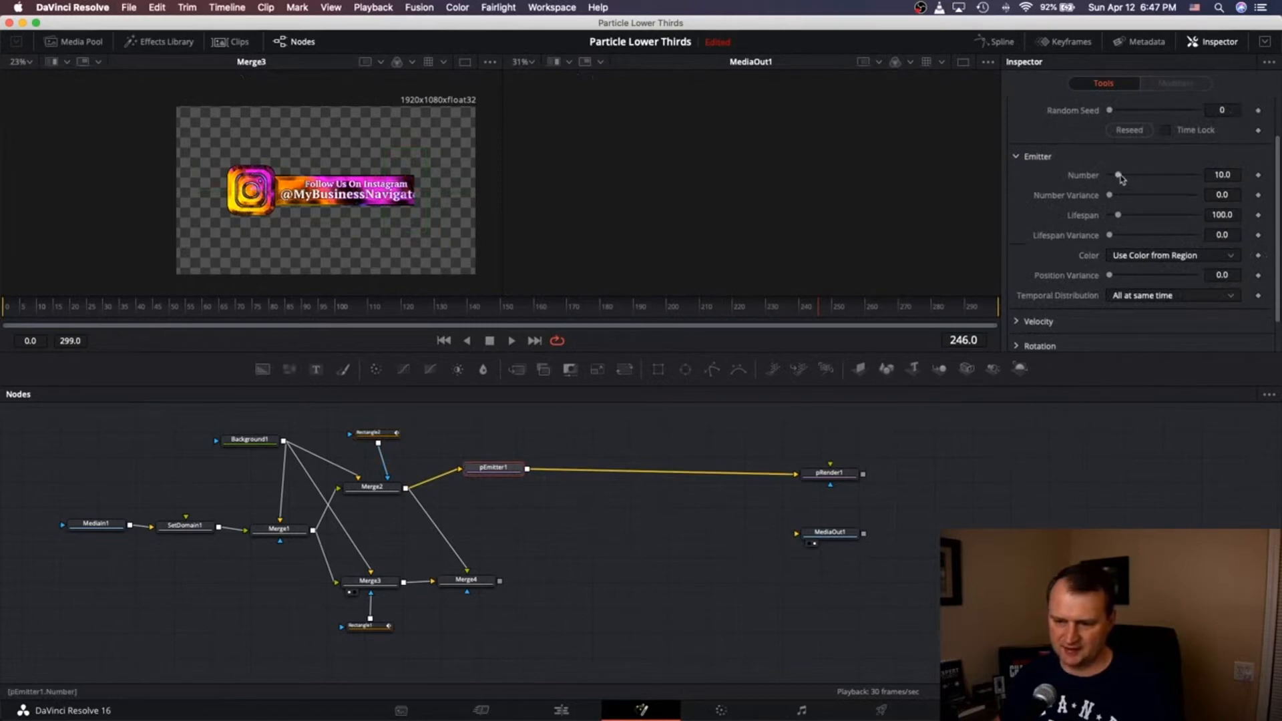
left_click_drag(1119, 176, 1230, 176)
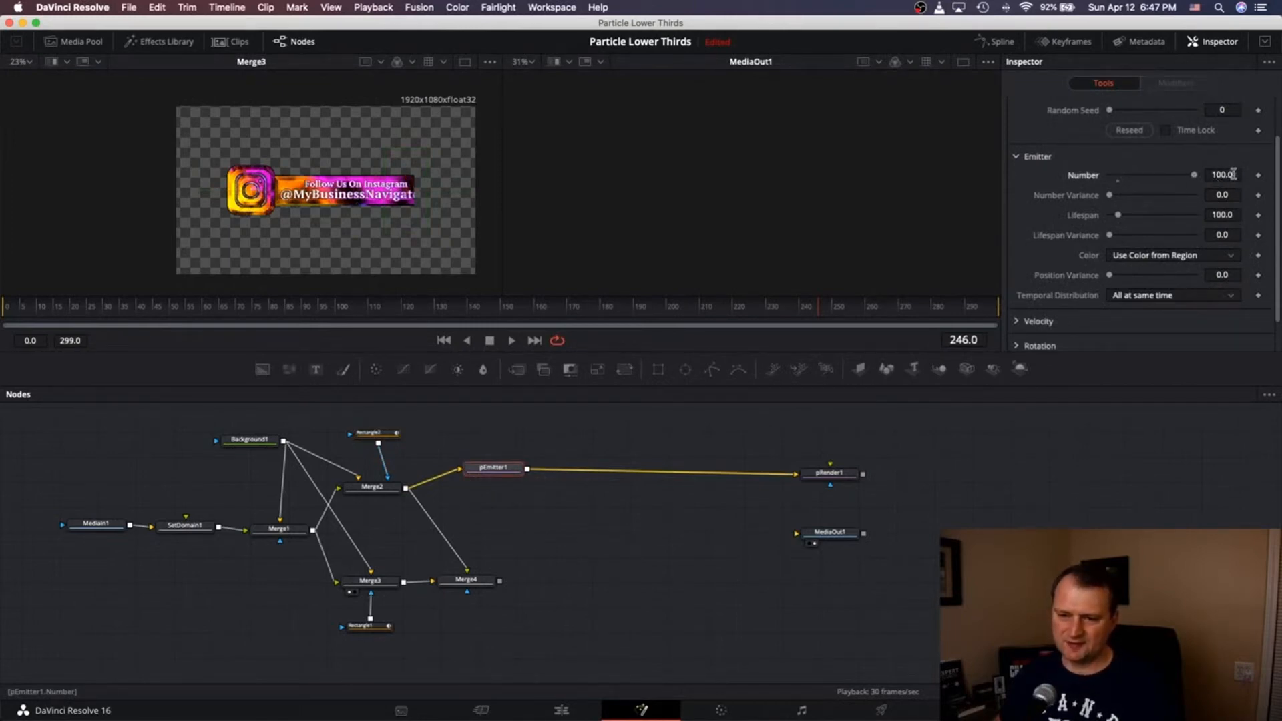
left_click_drag(1234, 173, 1226, 173)
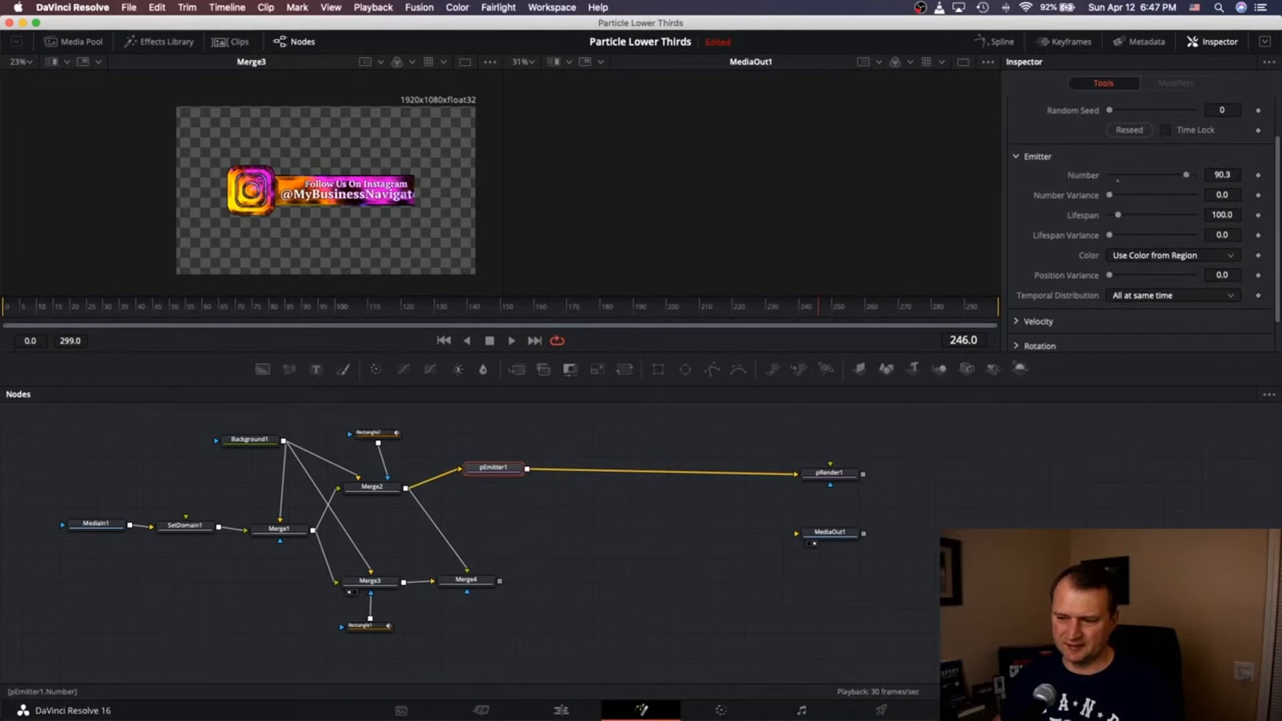
left_click(1214, 172)
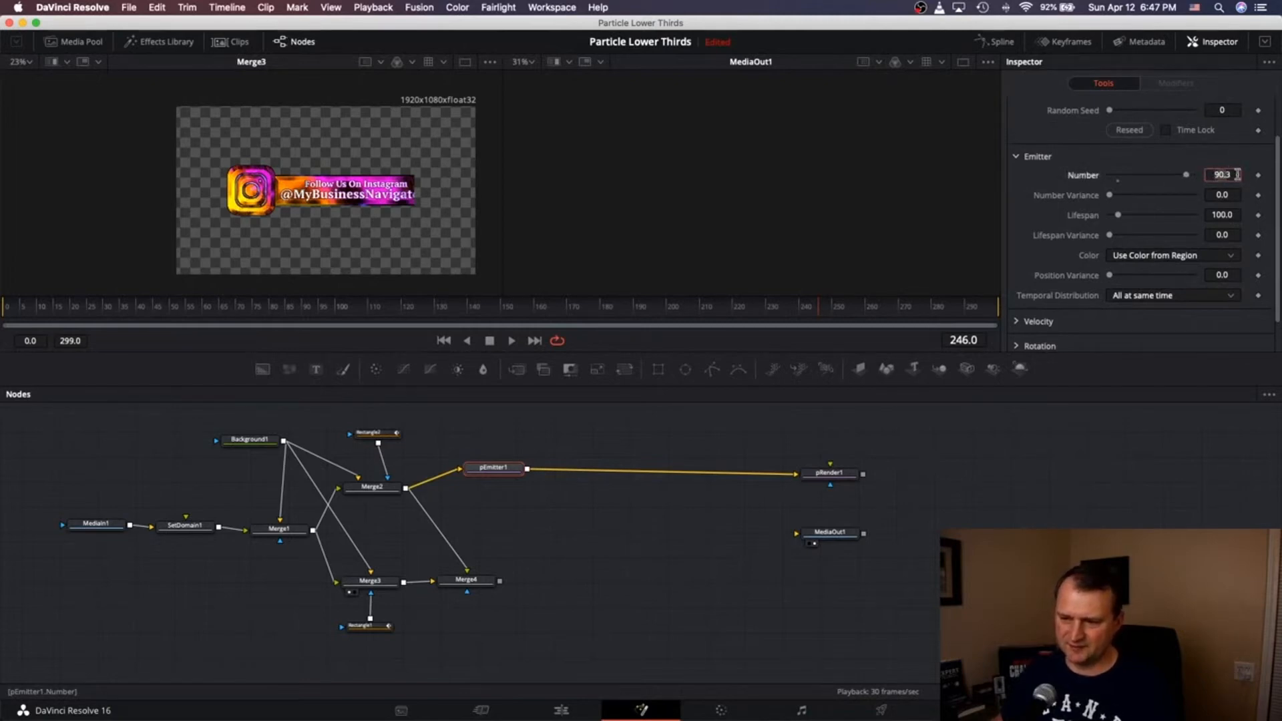
type("28")
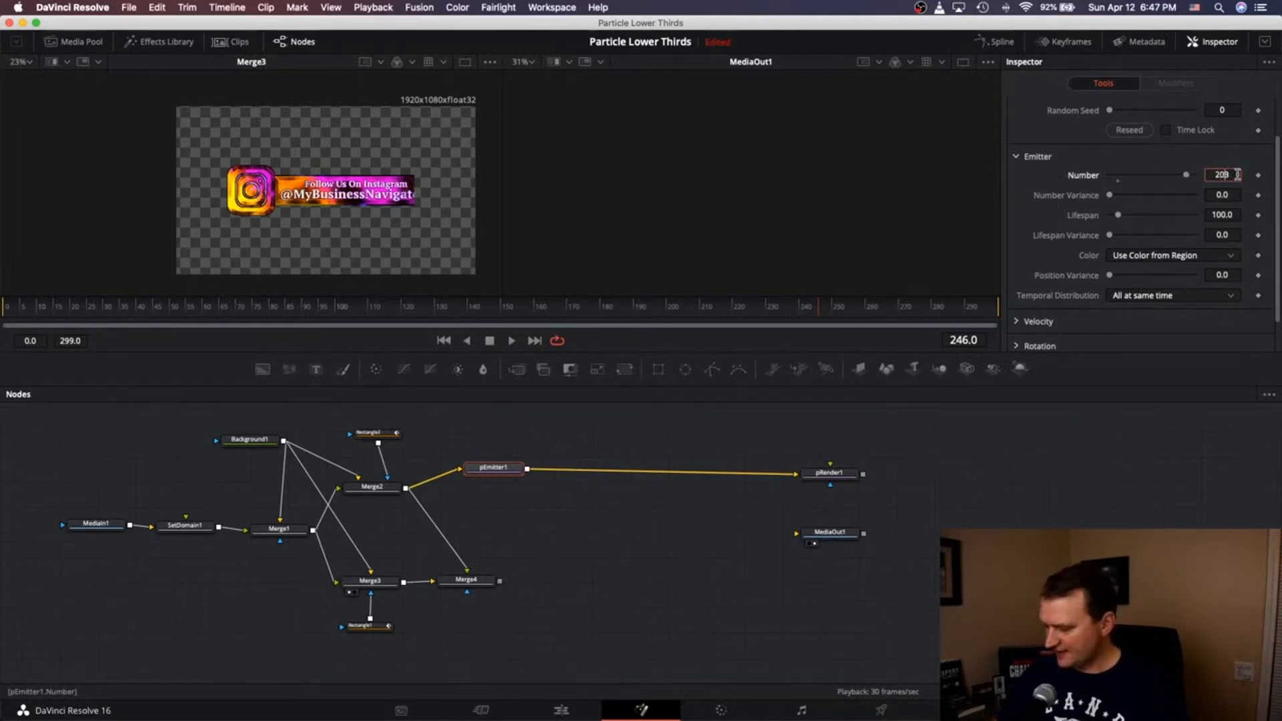
type("00")
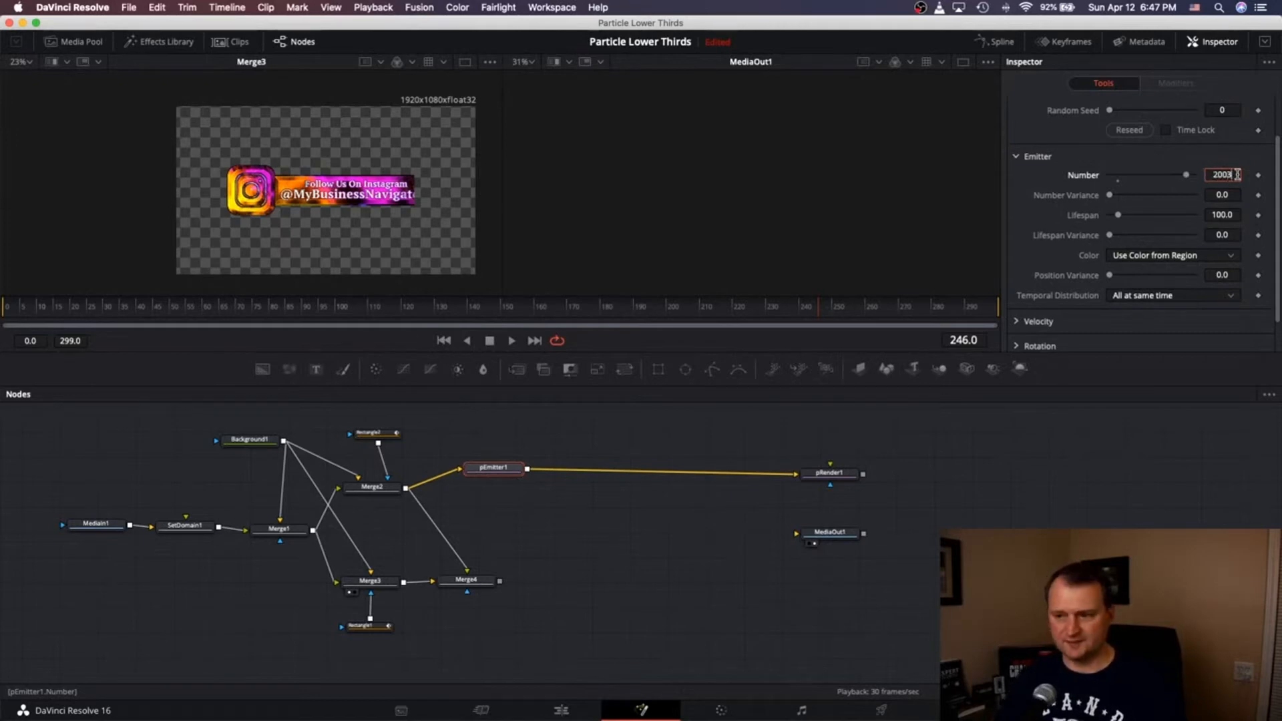
key("BackSpace")
type("0")
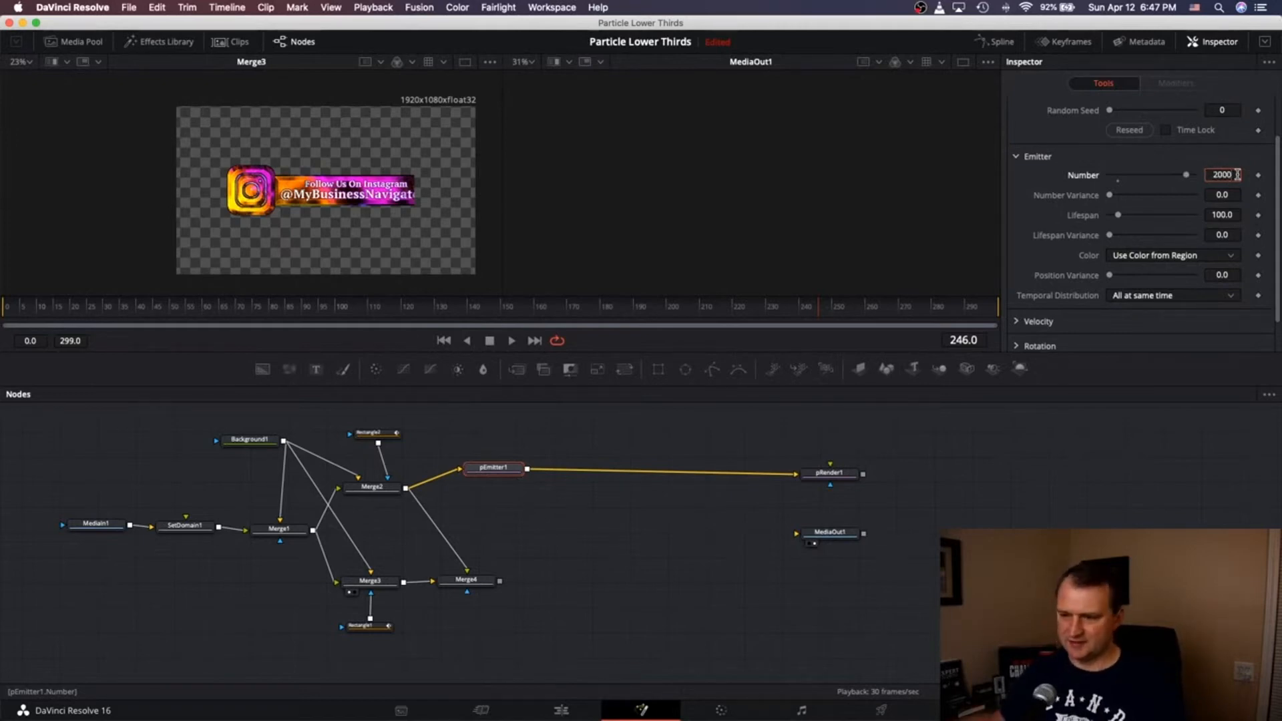
key("Tab")
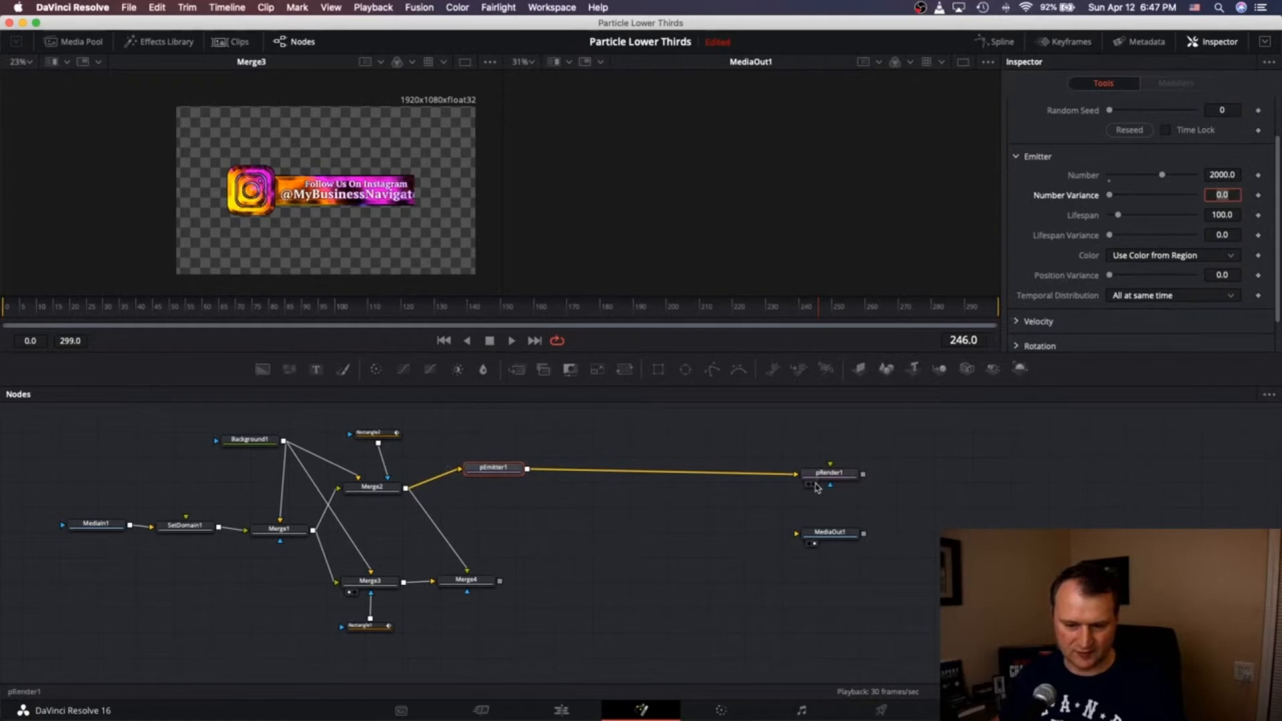
Step: View pRender1 in the second viewer in place of MediaOut1 and set its output mode to 2D
left_click(811, 484)
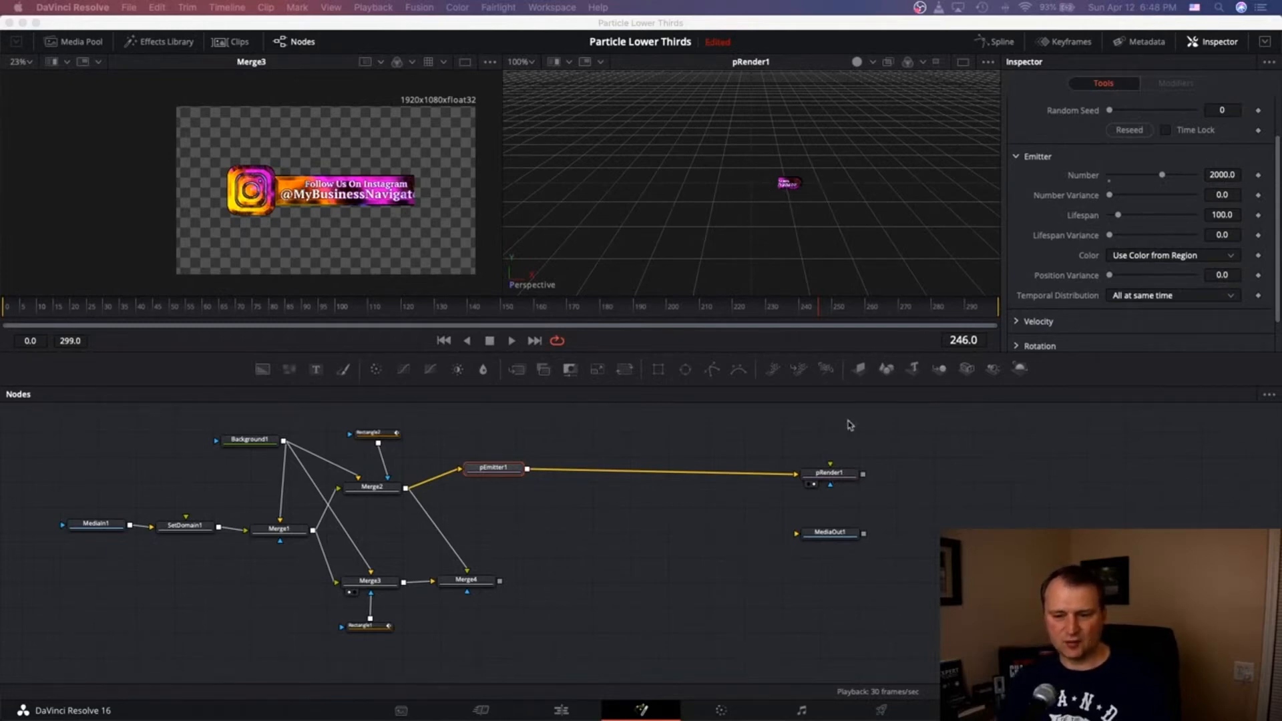
left_click(844, 475)
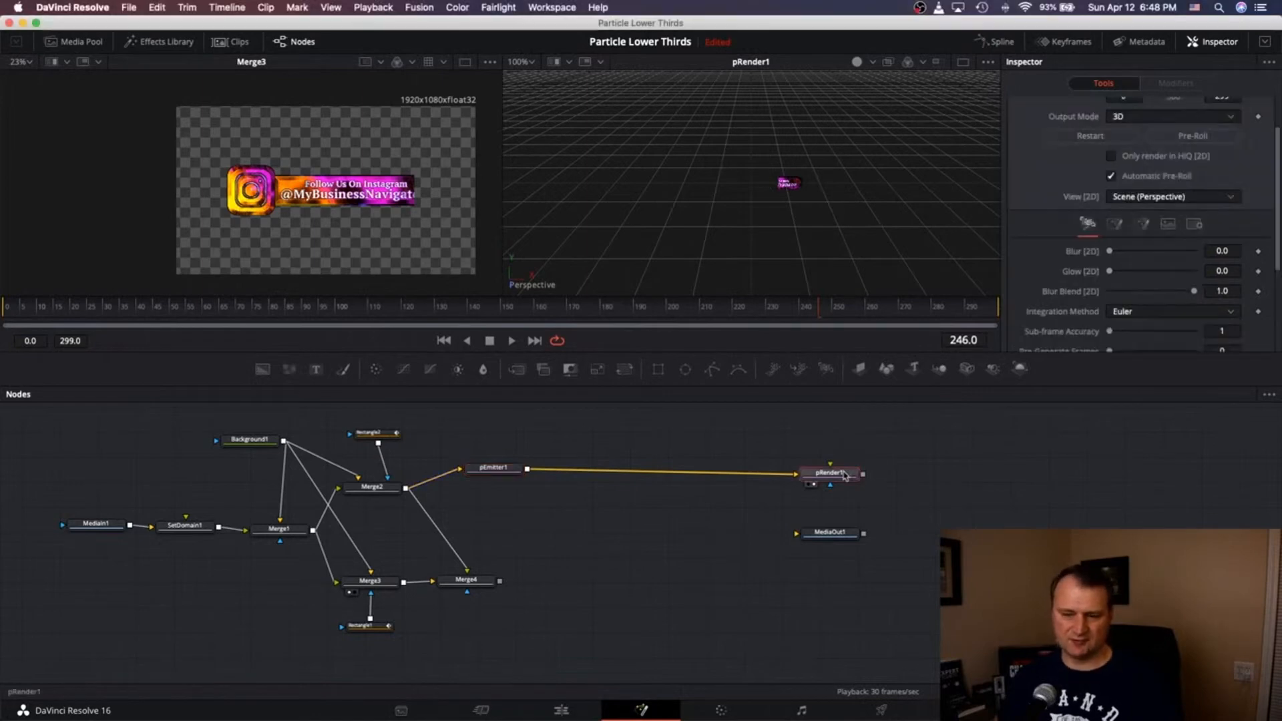
scroll(1165, 120, "up", 2)
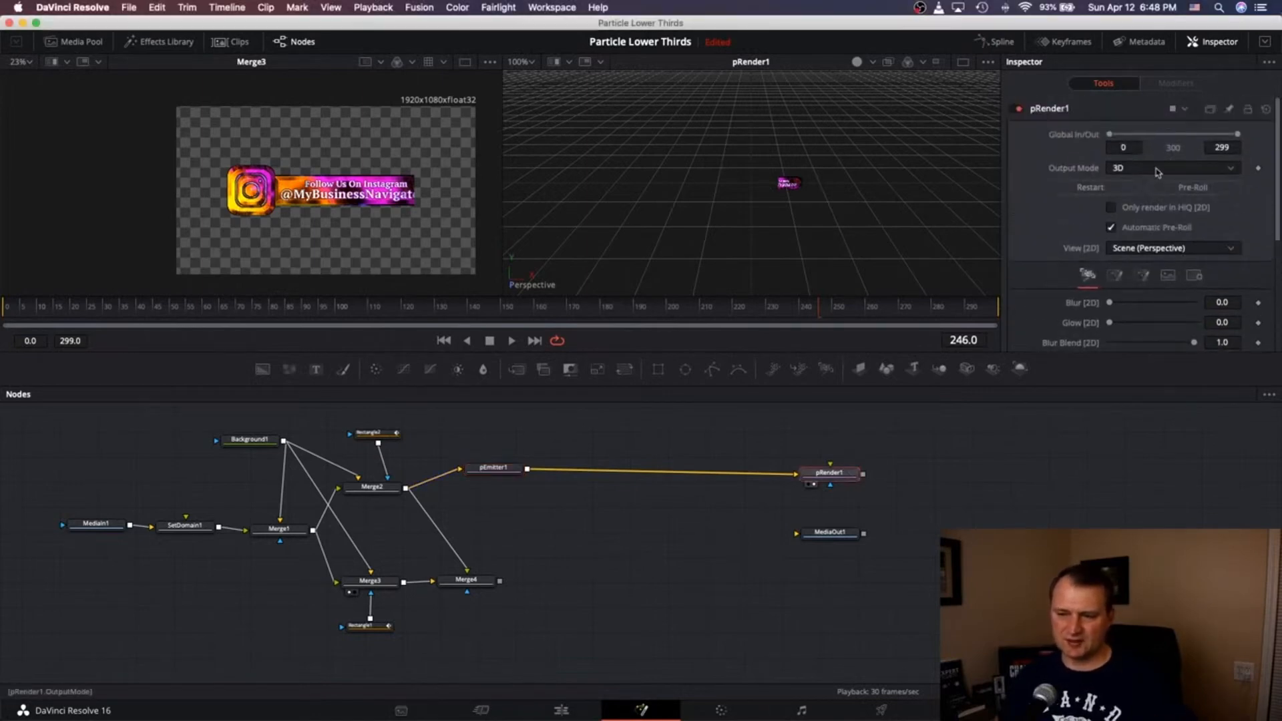
left_click(1158, 171)
left_click(1133, 200)
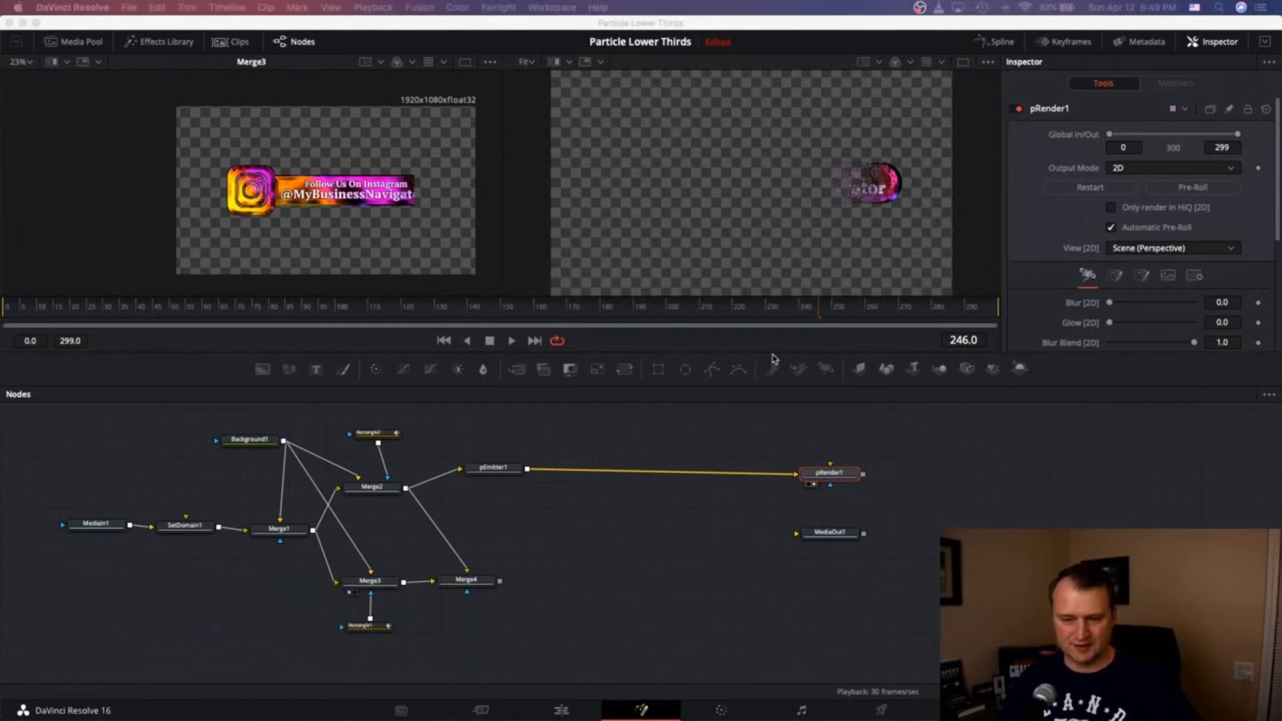
Step: Play the composition from frame 246 to check the emitted particles, stopping at frame 266
left_click(511, 344)
left_click(512, 342)
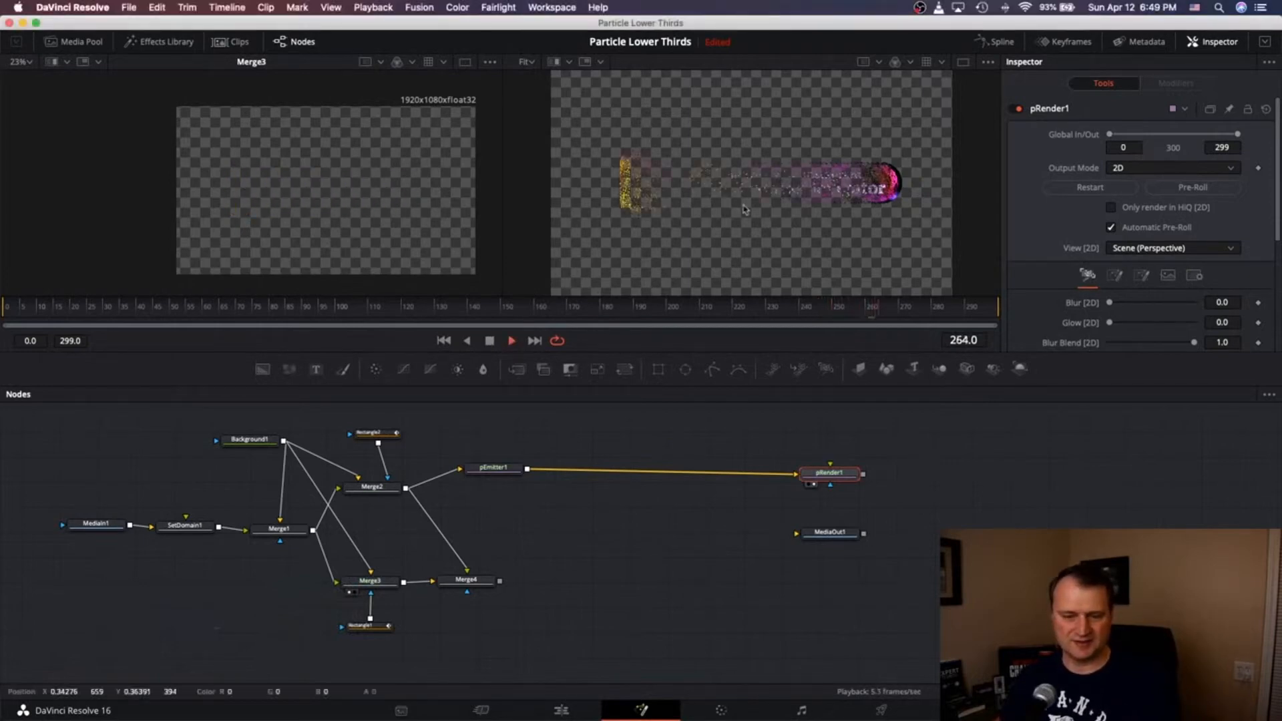
key("space")
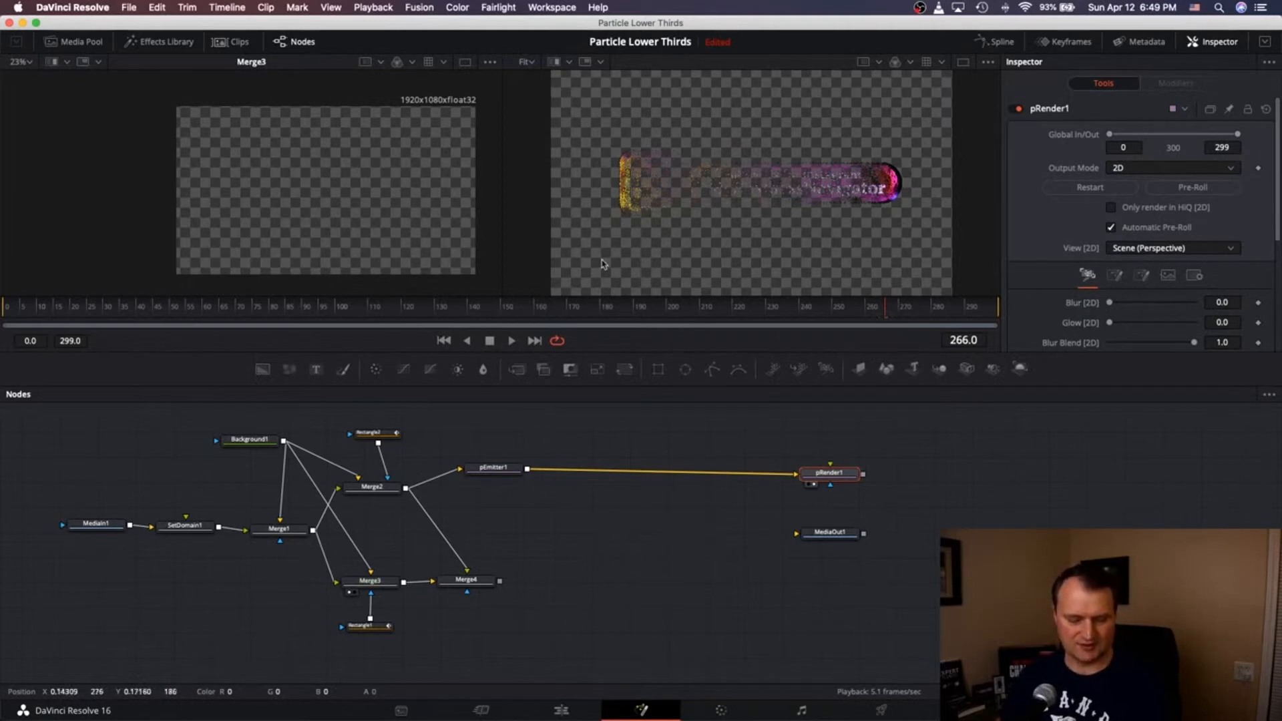
Step: Insert a pDirectionalForce node between pEmitter1 and pRender1 and space it slightly away from the emitter
left_click(508, 469)
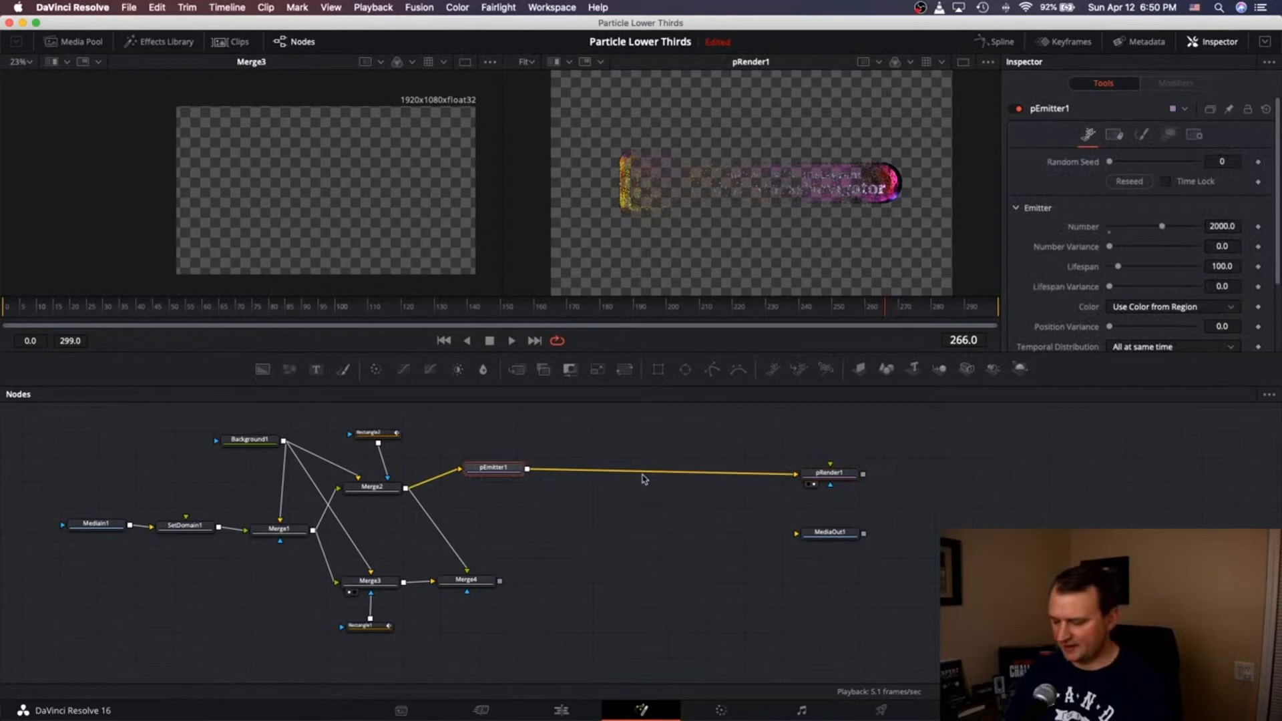
key("shift+space")
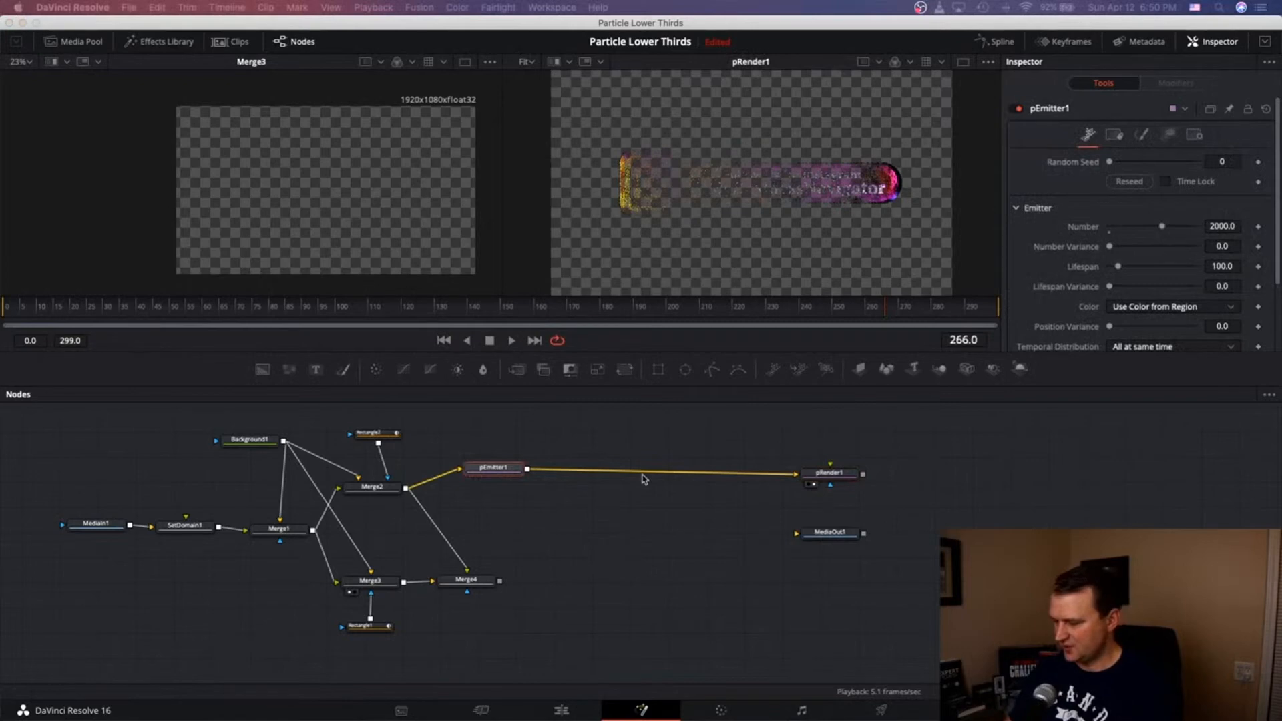
key("Return")
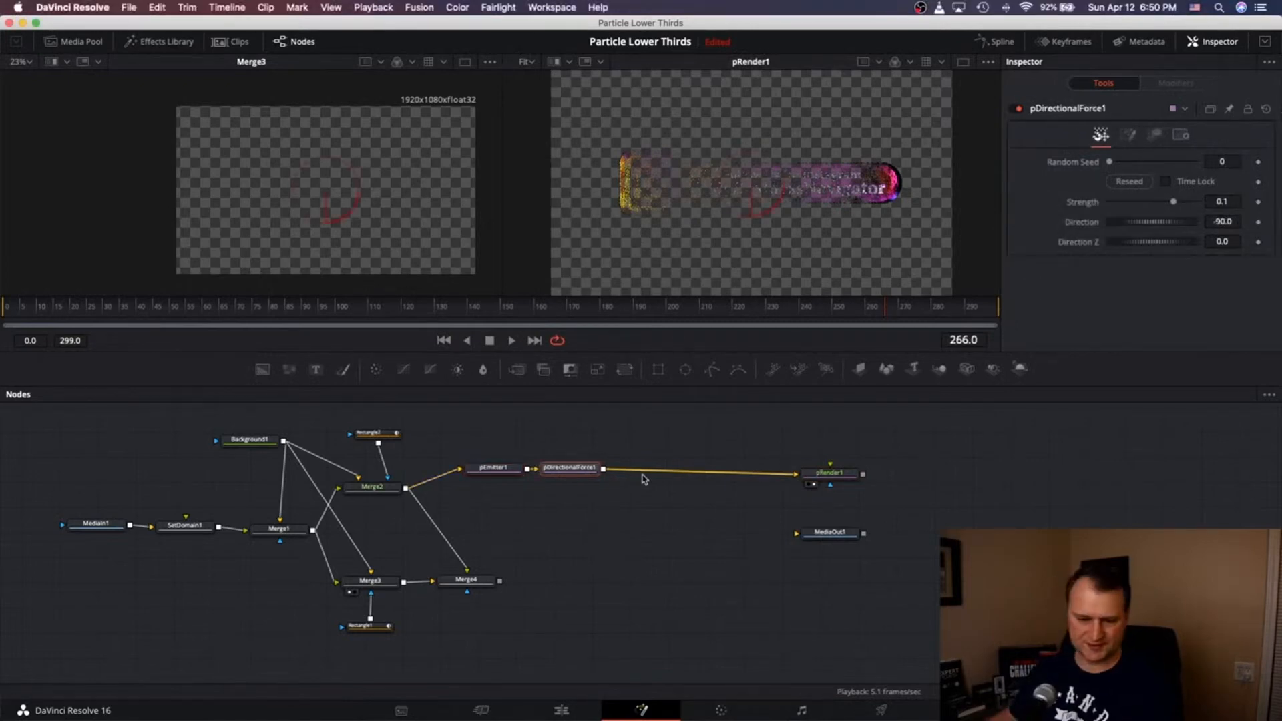
left_click_drag(569, 468, 580, 467)
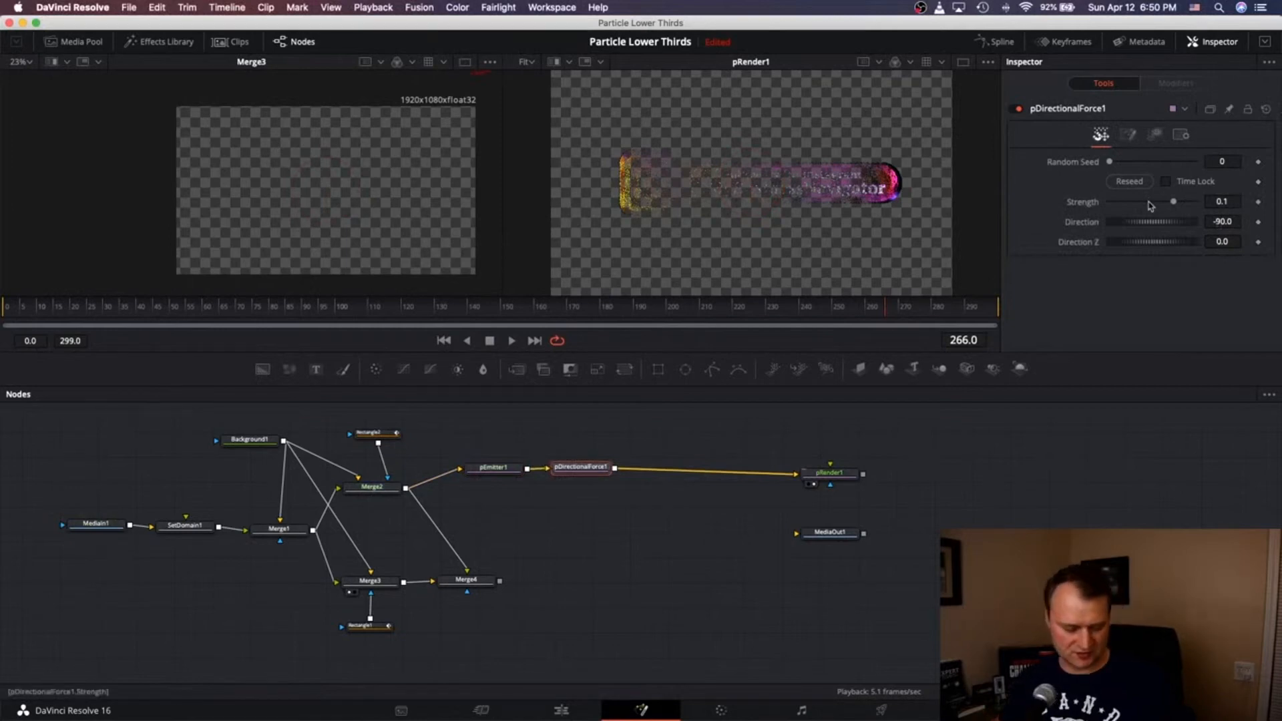
Step: Try to set the strength of pDirectionalForce1 to 0.05
left_click(1232, 202)
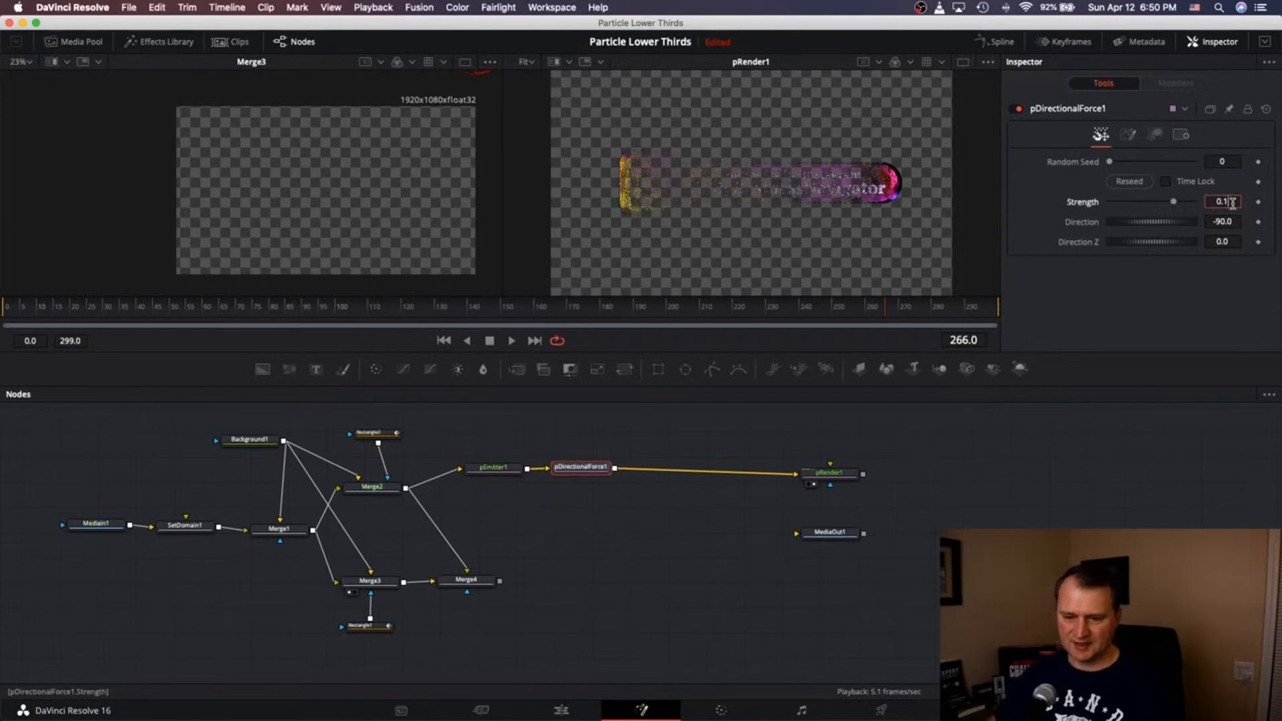
key("BackSpace")
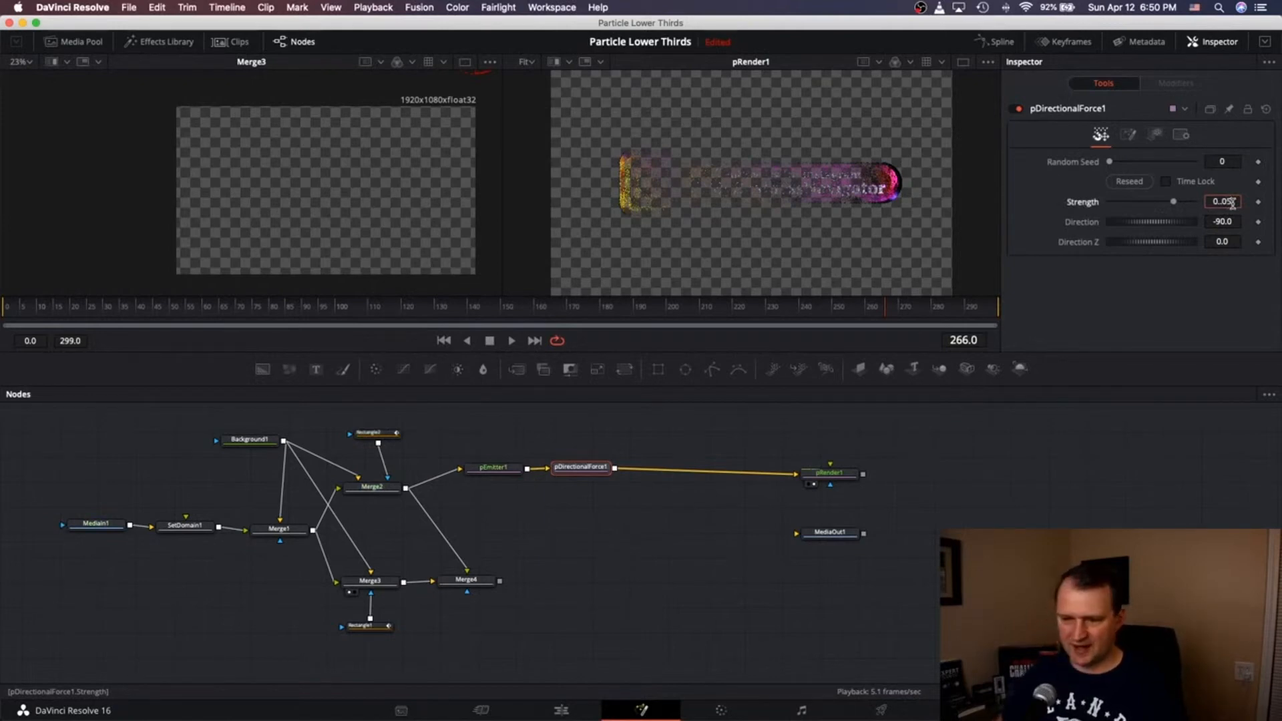
key("Tab")
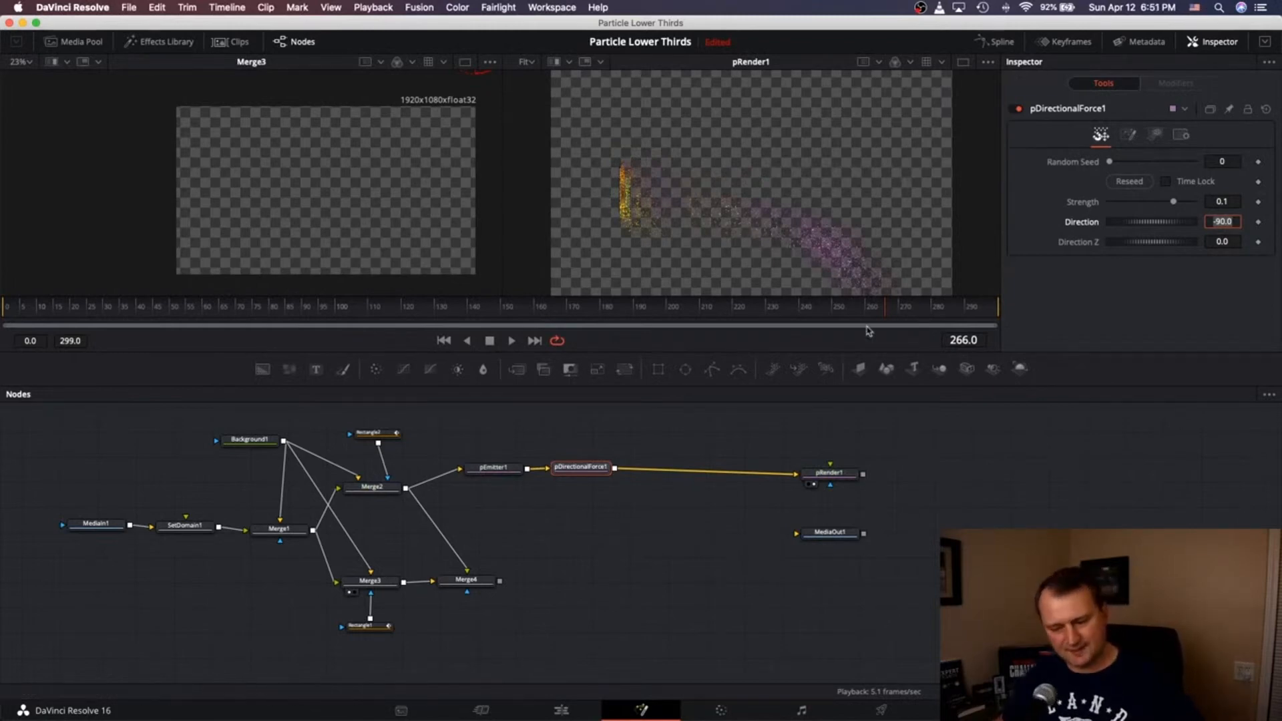
Step: Insert a pTurbulence node between pDirectionalForce1 and pRender1 and space it slightly away from the directional force
left_click(592, 472)
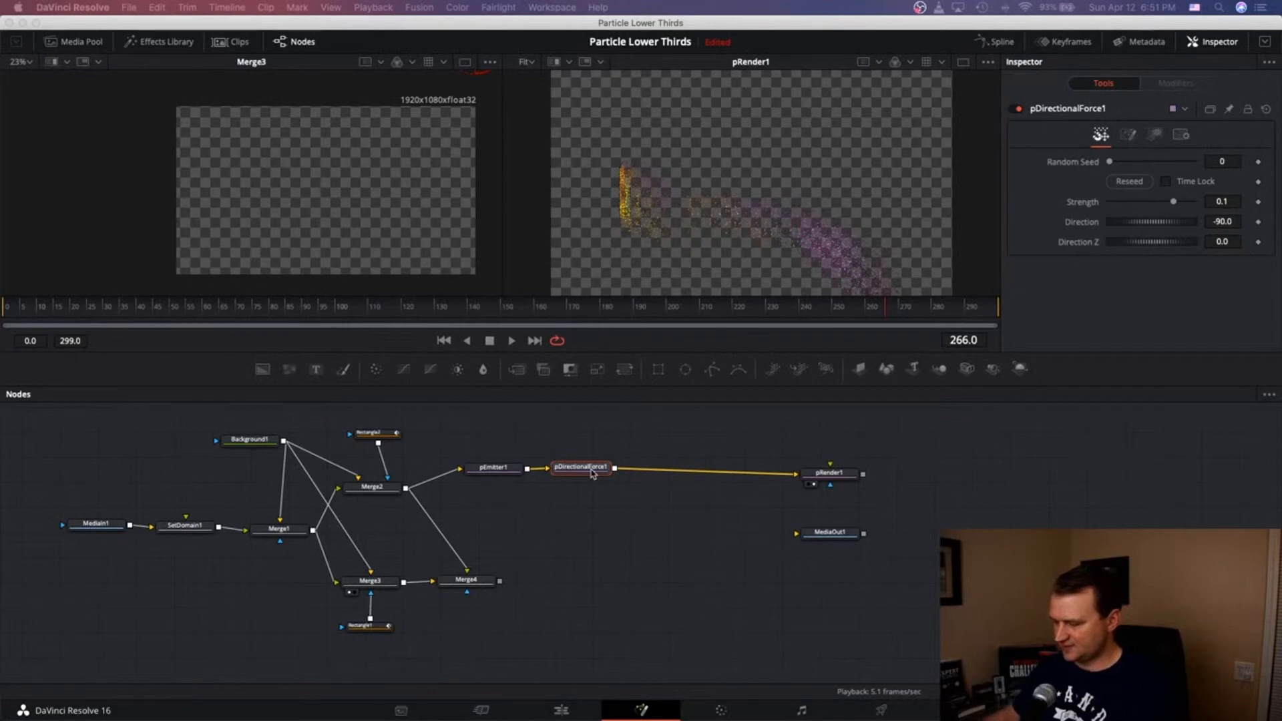
key("Return")
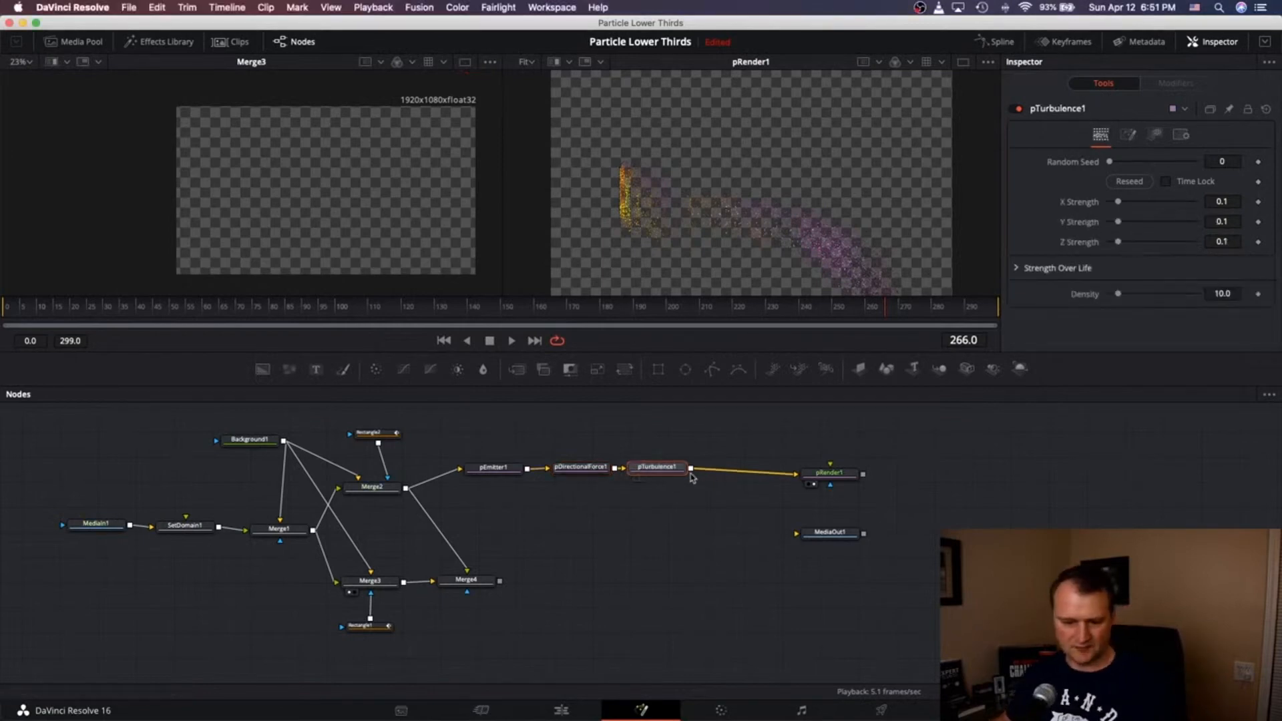
left_click_drag(679, 469, 693, 468)
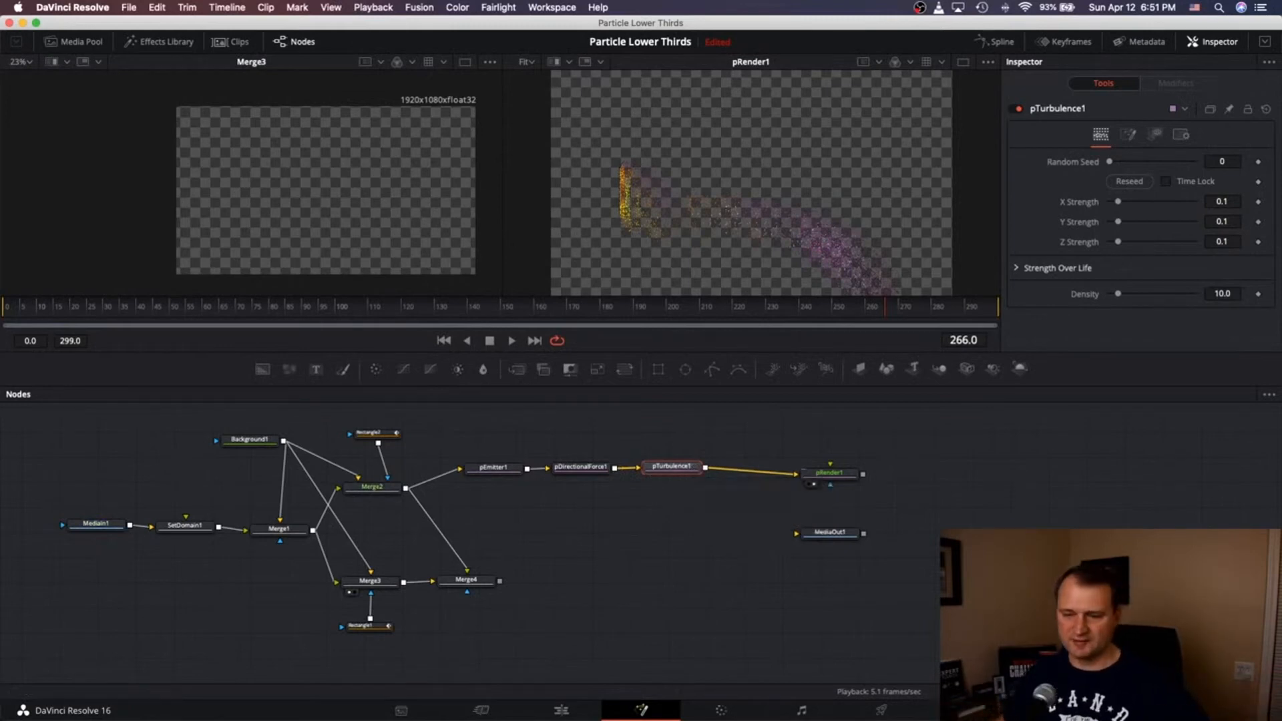
Step: Set pTurbulence1's X and Y strength to 0.4 and its Z strength to 0
left_click_drag(1118, 244, 1076, 247)
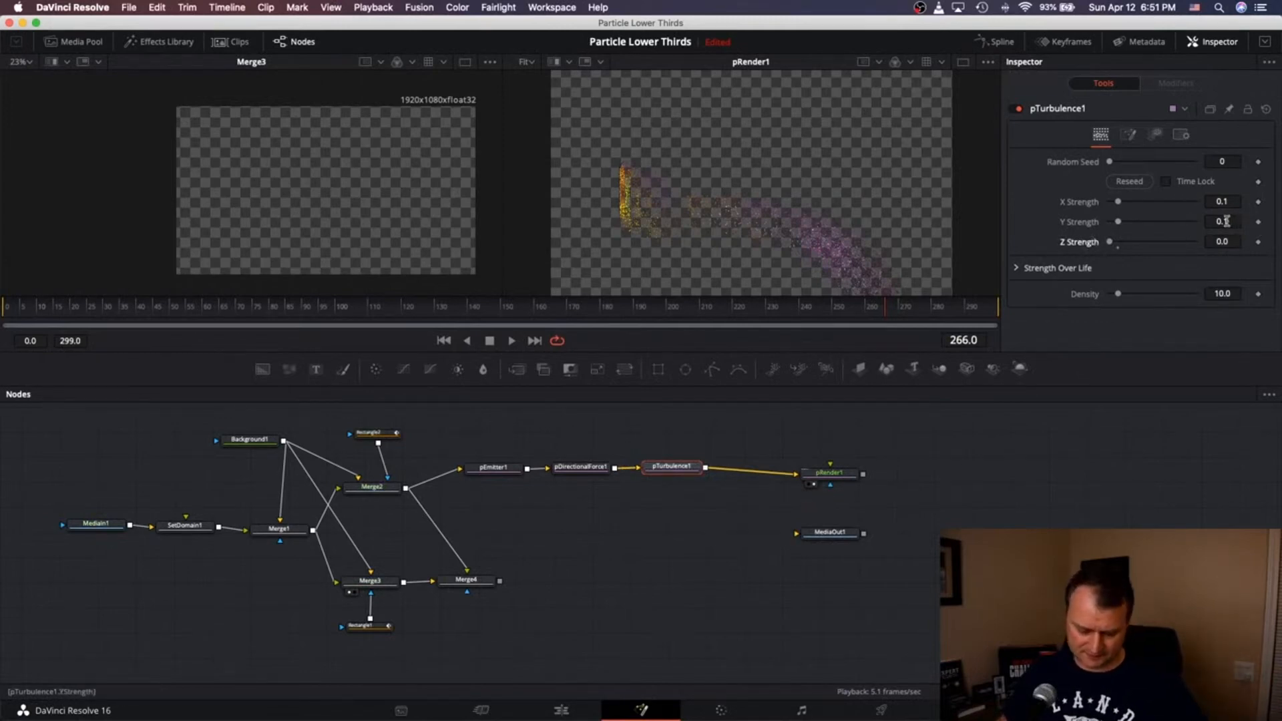
left_click(1235, 200)
type("0.1")
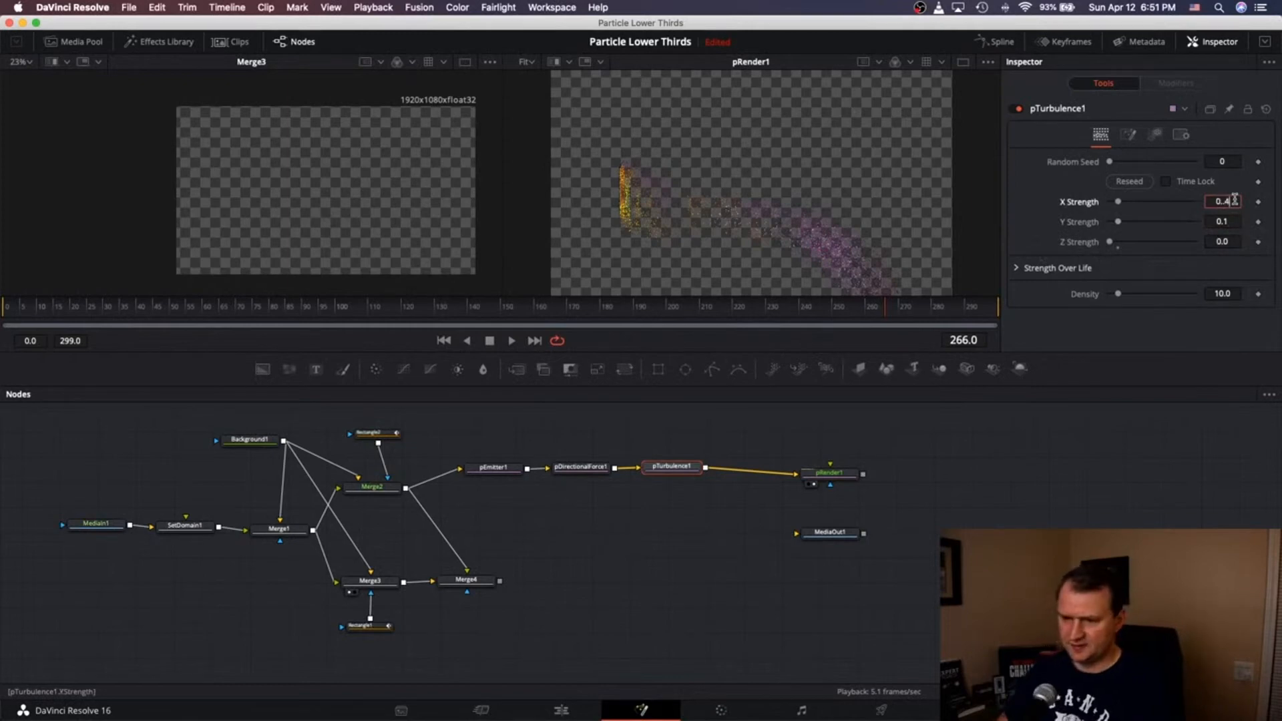
key("Tab")
type("0.4")
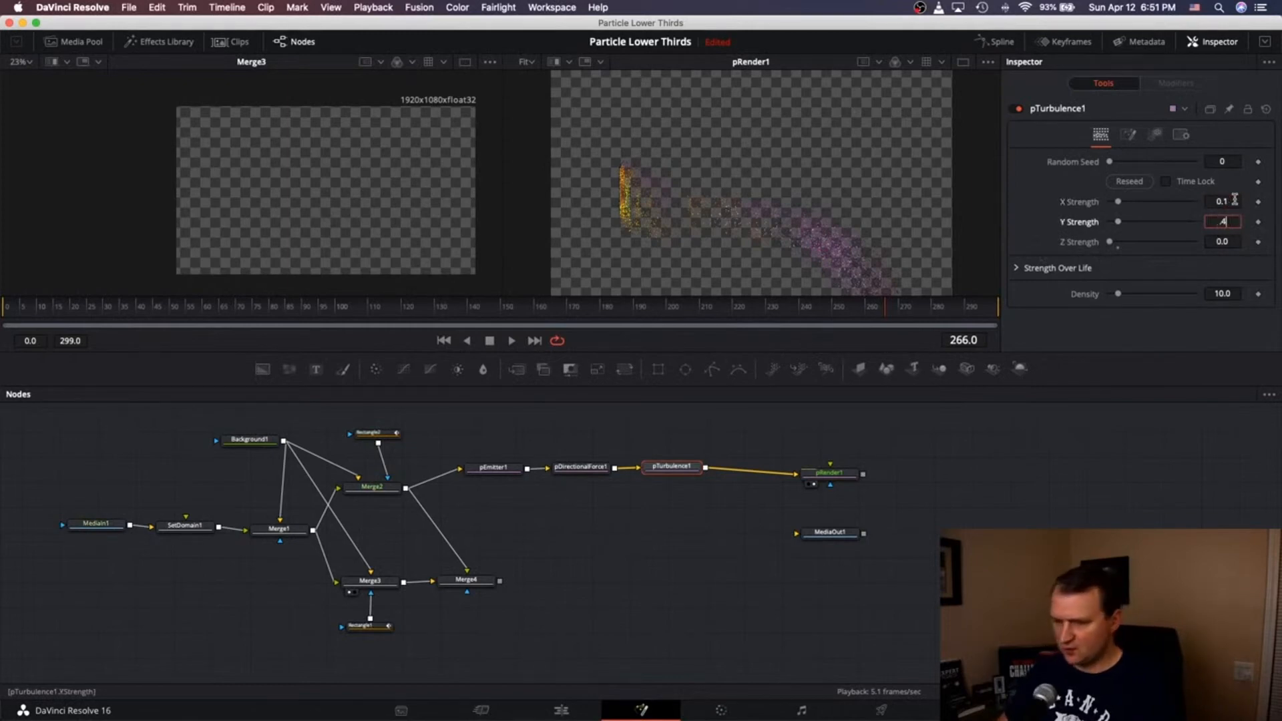
key("Tab")
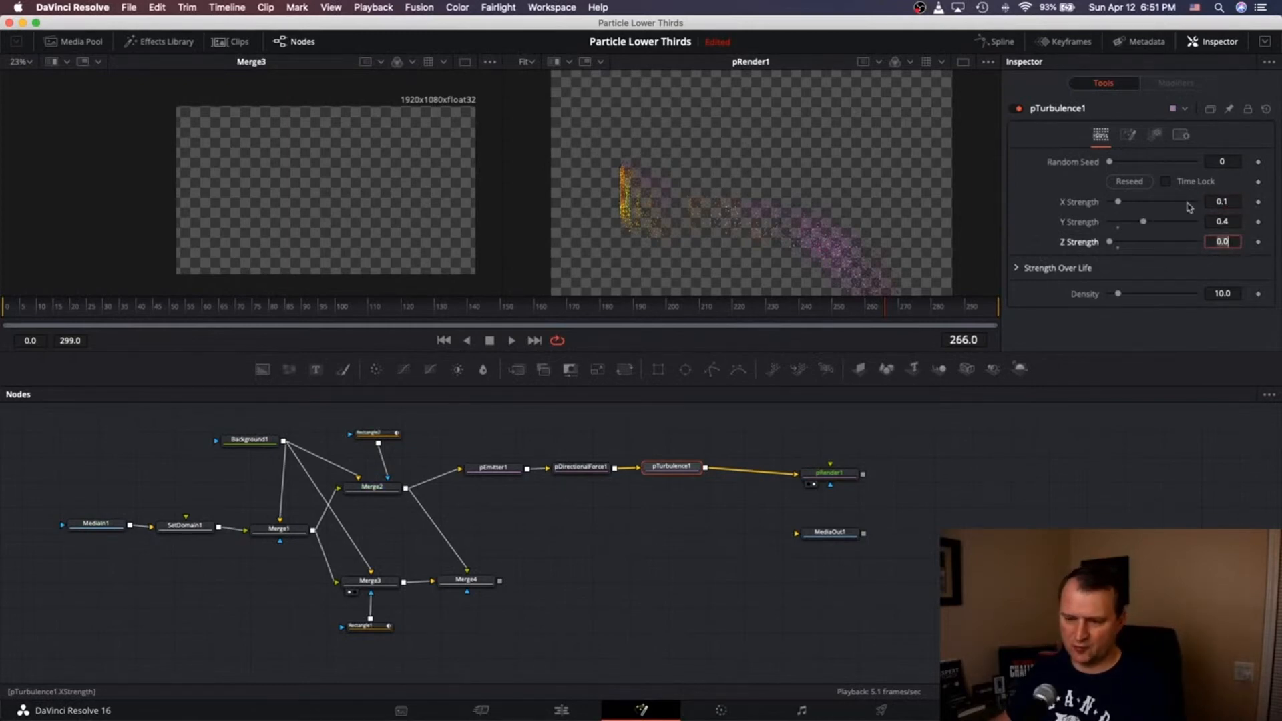
left_click(1237, 202)
key("BackSpace")
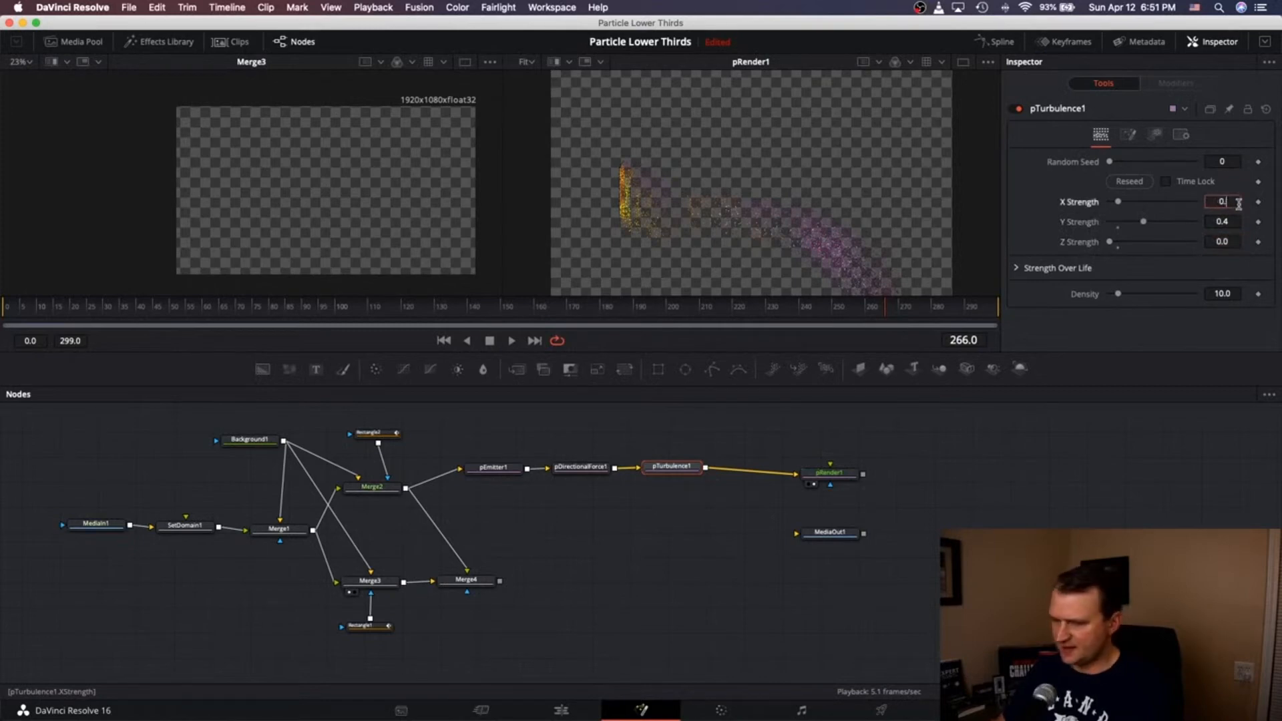
key("Tab")
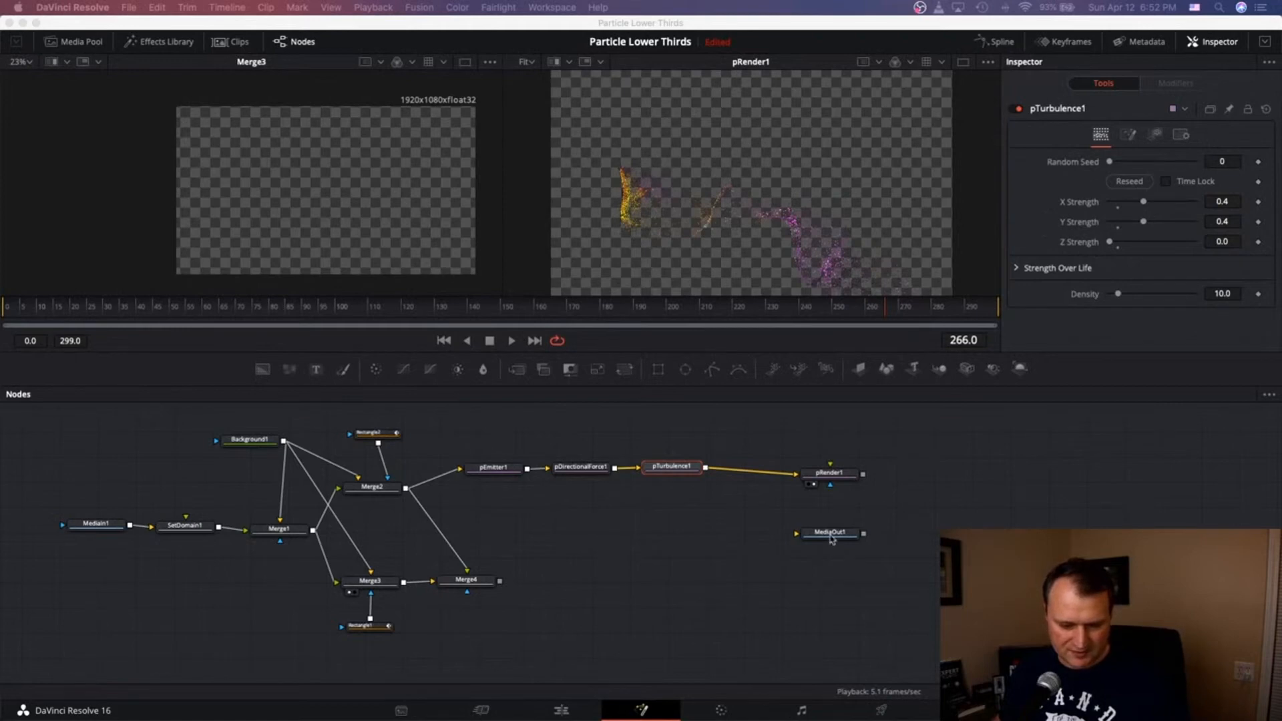
Step: Make room beside MediaOut1 and add a Merge node below pRender1, with Merge4 as background and pRender1 as foreground
left_click_drag(831, 539, 831, 566)
left_click(833, 475)
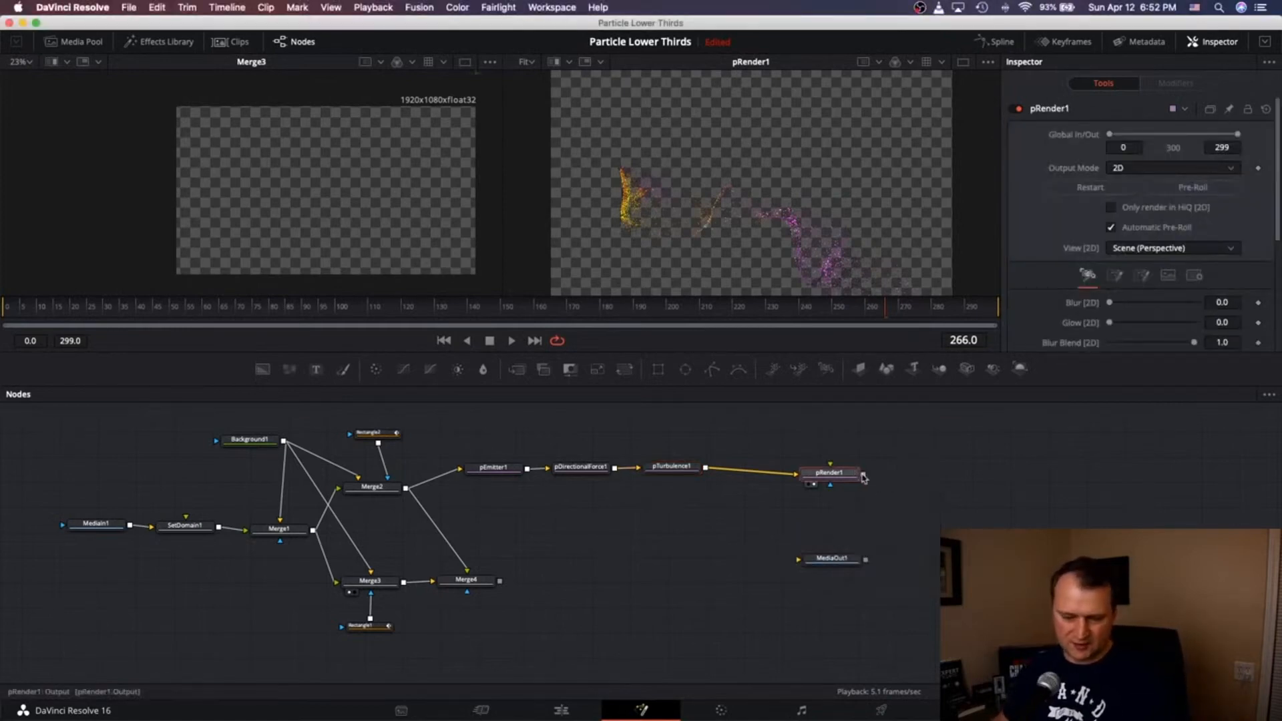
left_click_drag(828, 561, 906, 573)
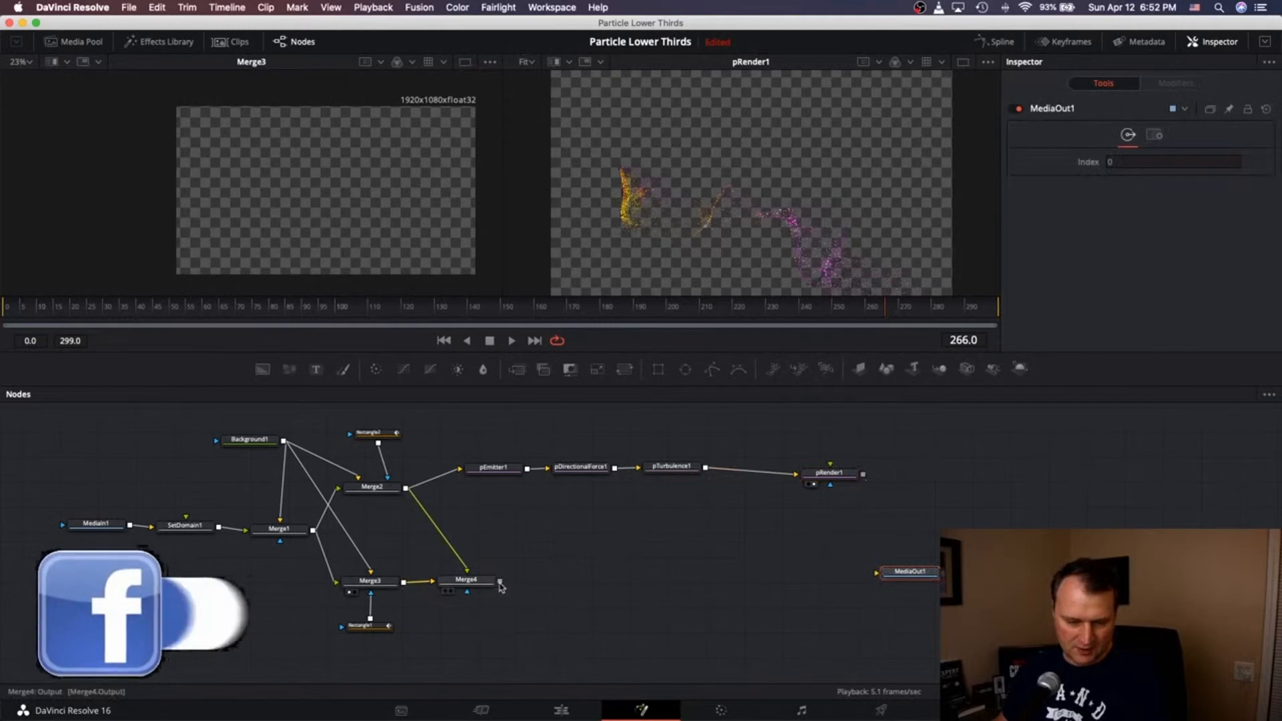
left_click_drag(504, 582, 917, 605)
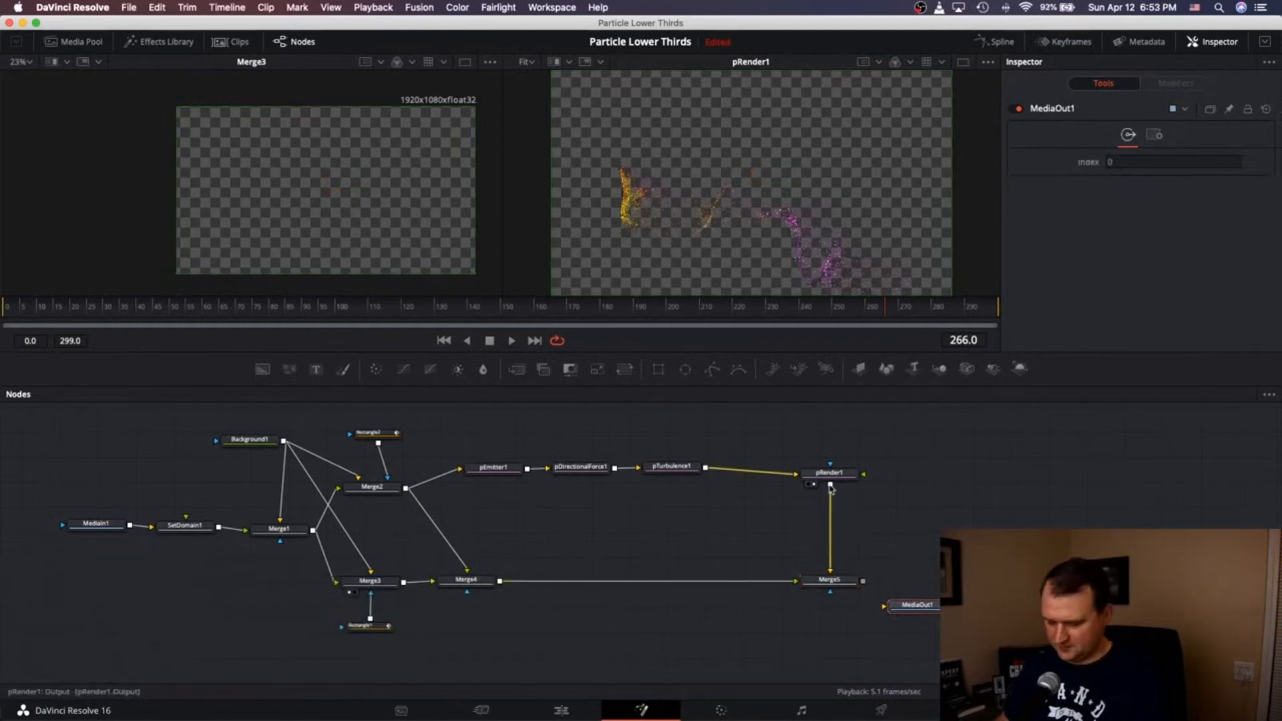
left_click_drag(830, 583, 831, 585)
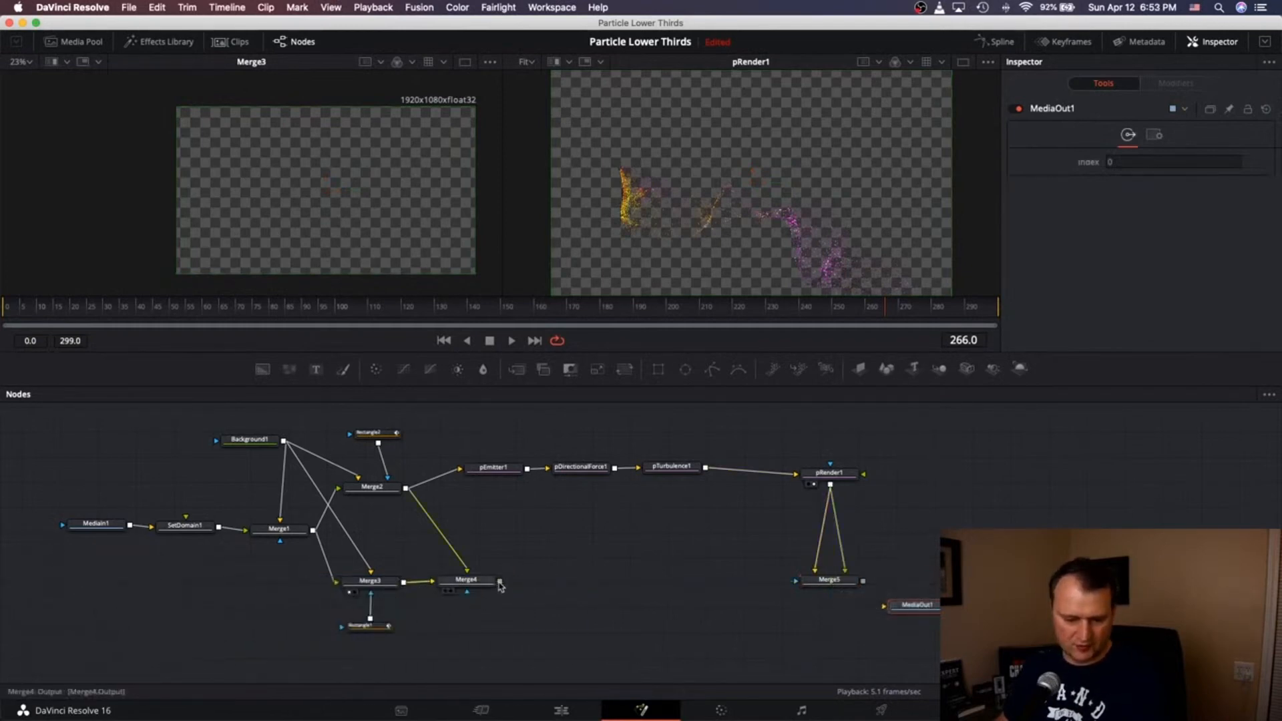
left_click_drag(499, 581, 818, 584)
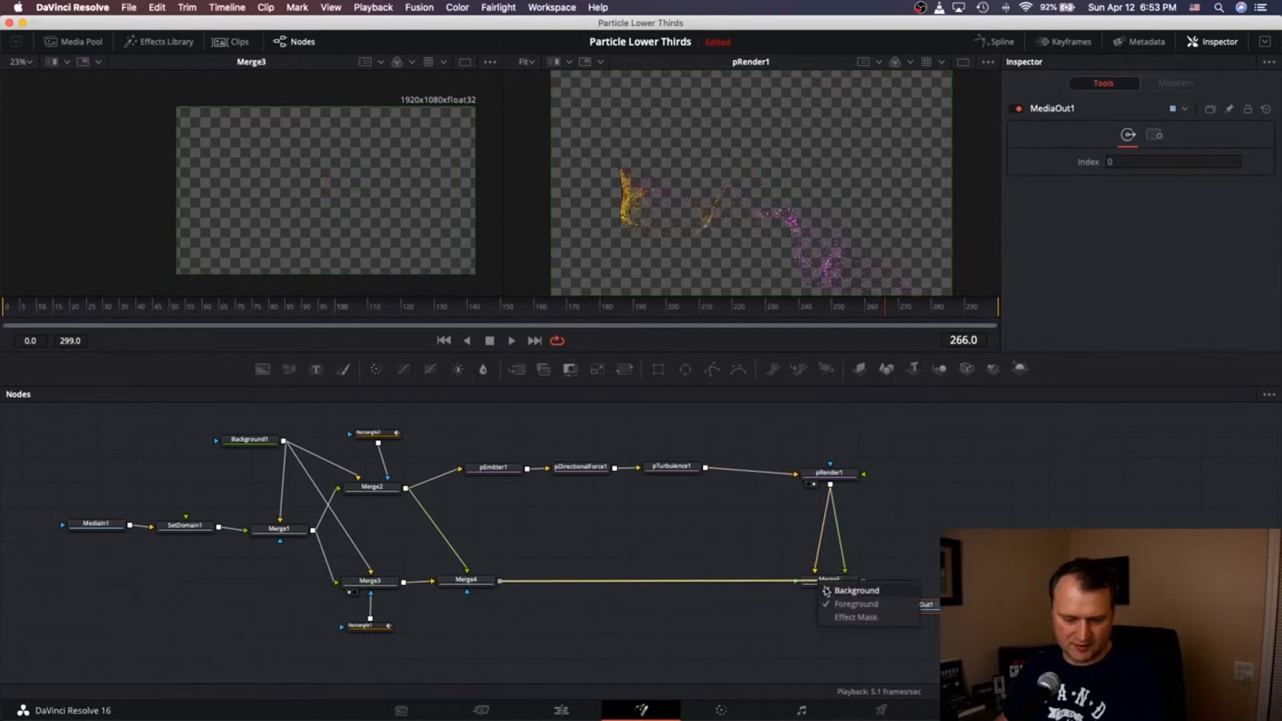
left_click(848, 591)
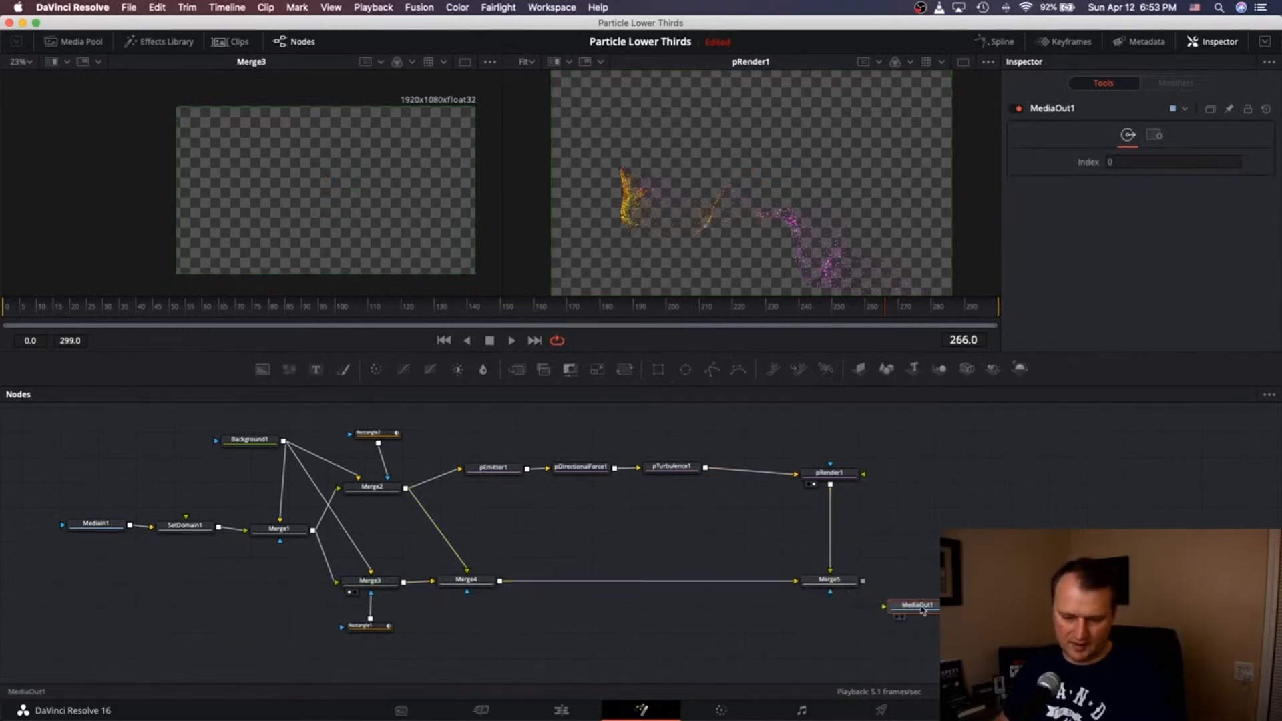
Step: Move MediaOut1 in line with Merge5, and view Merge5 in the second viewer at frame 182
left_click_drag(910, 607, 920, 581)
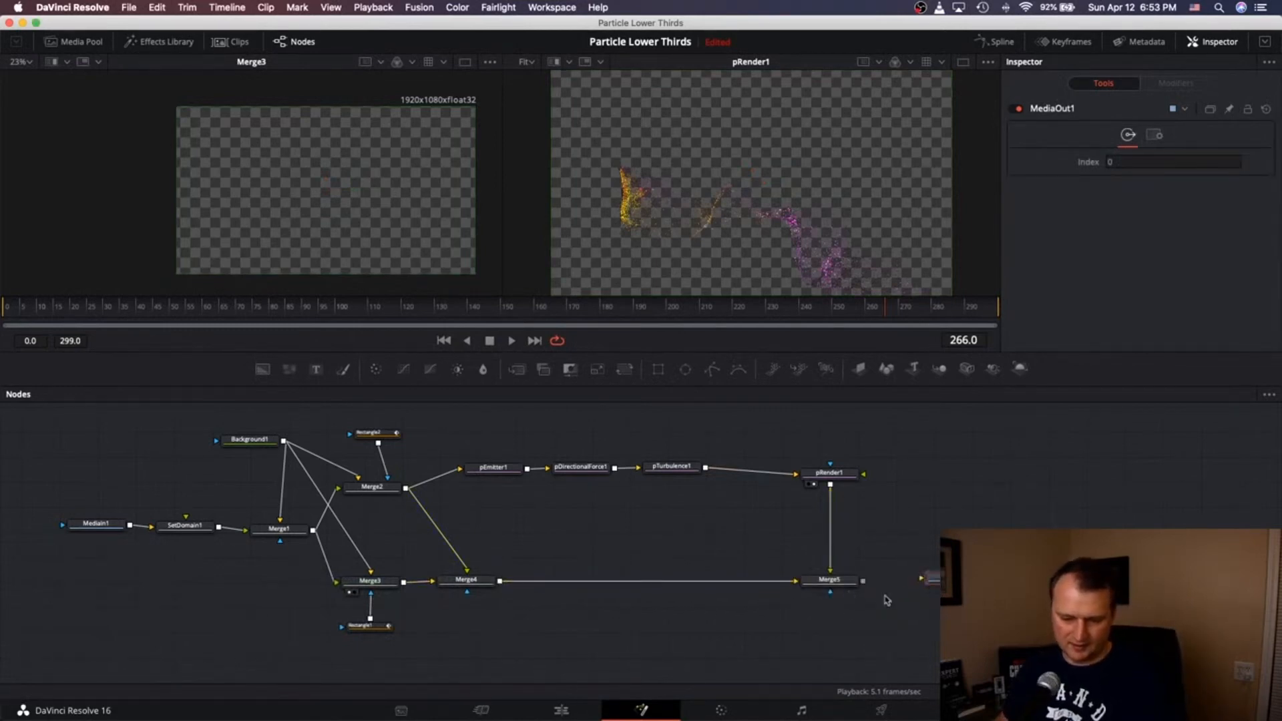
left_click(811, 591)
left_click(462, 307)
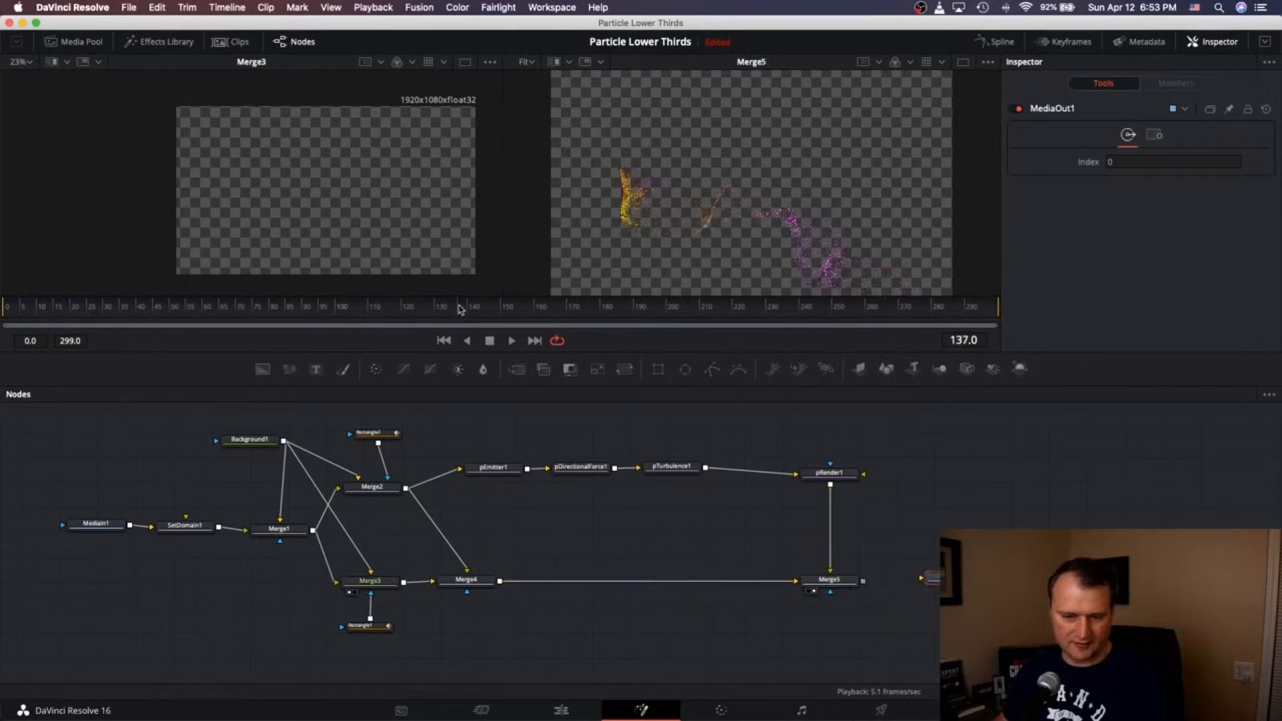
left_click(609, 308)
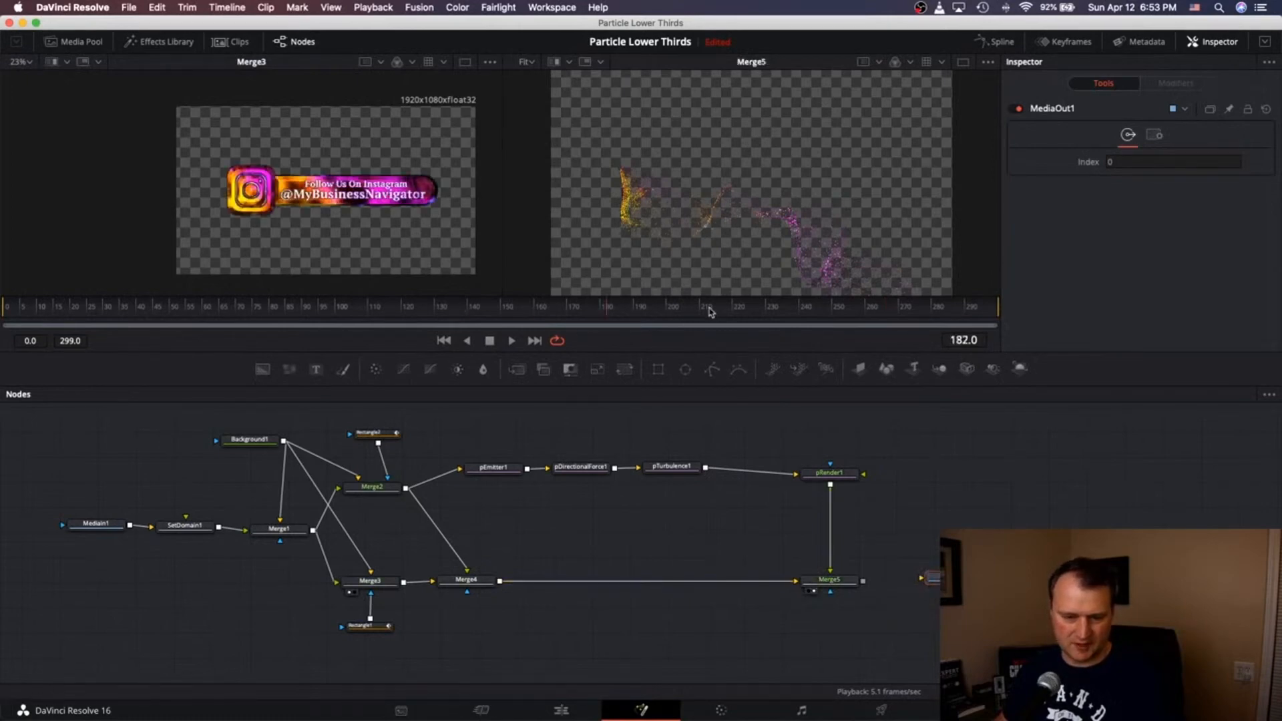
Step: Connect Merge5 to MediaOut1 and play the composition from frame 182 to check the merged particles
left_click_drag(933, 578, 913, 587)
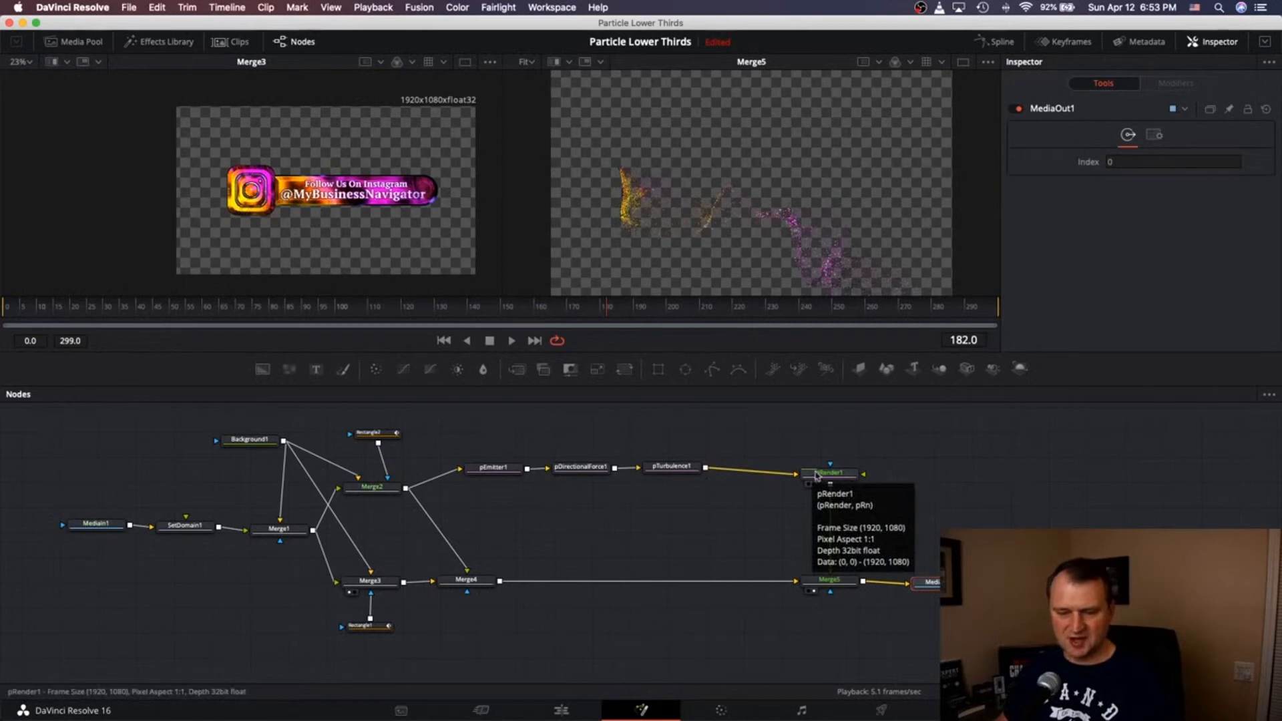
left_click_drag(830, 484, 829, 571)
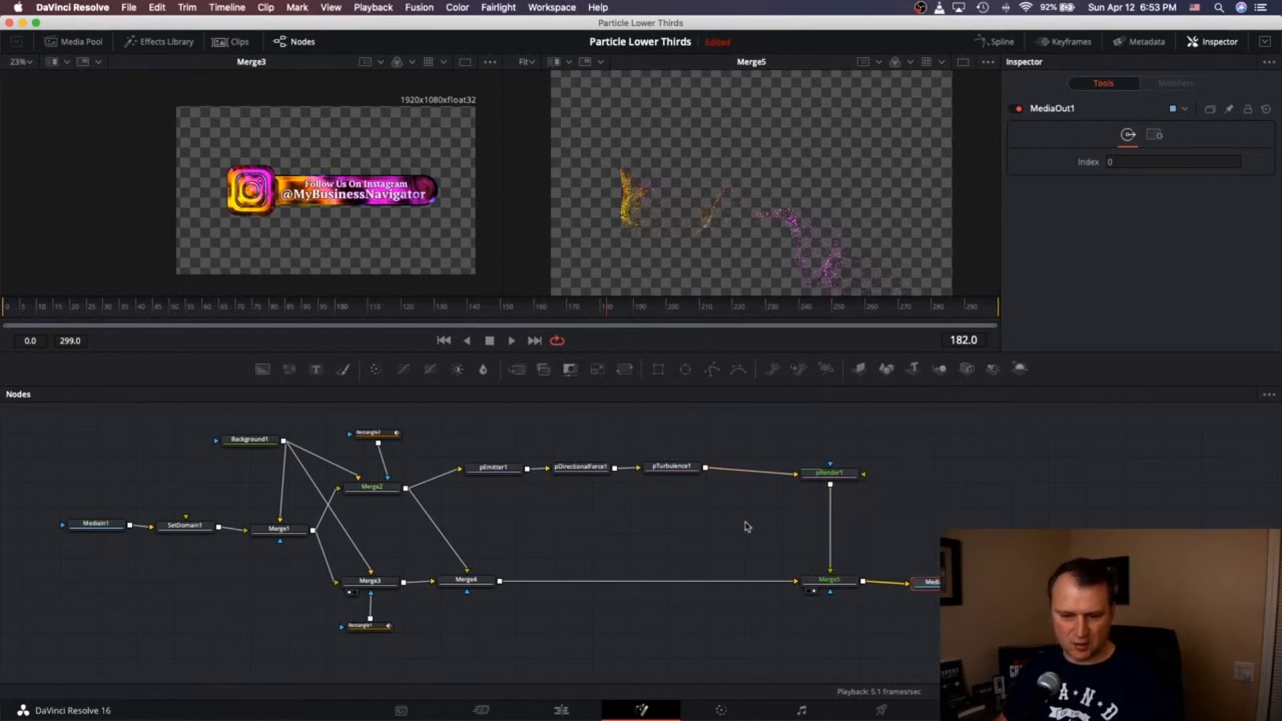
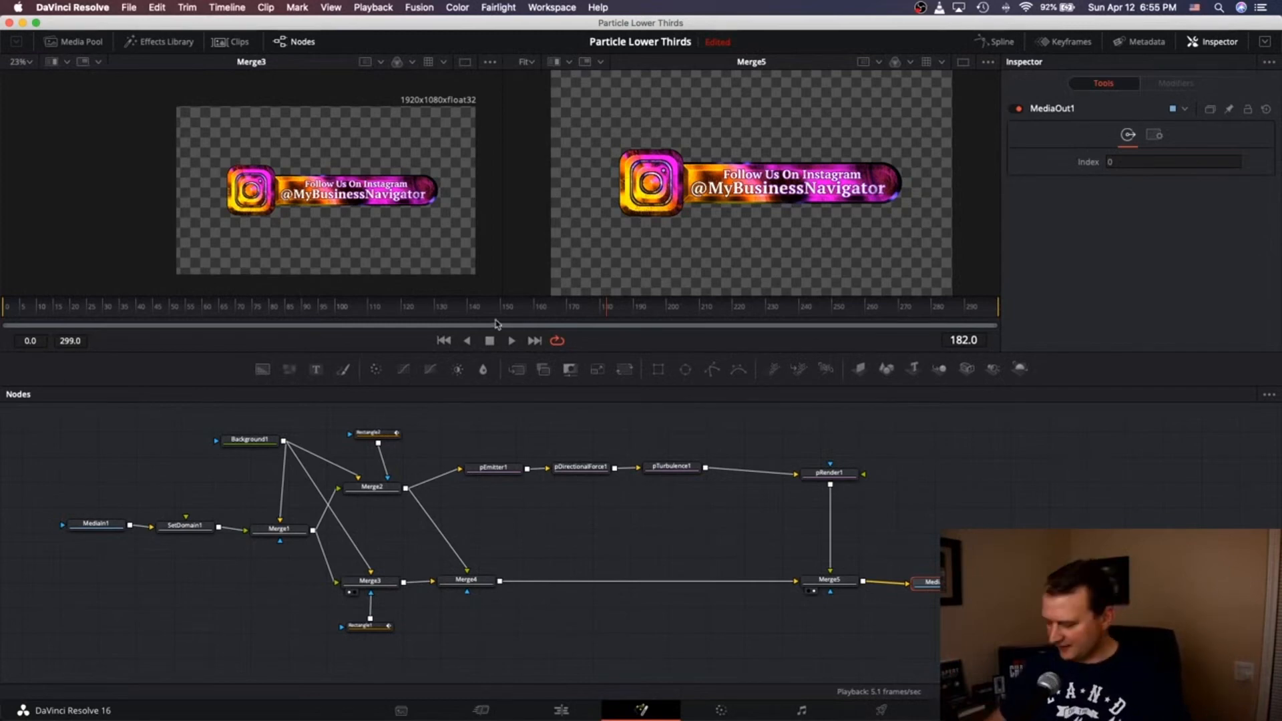
key("space")
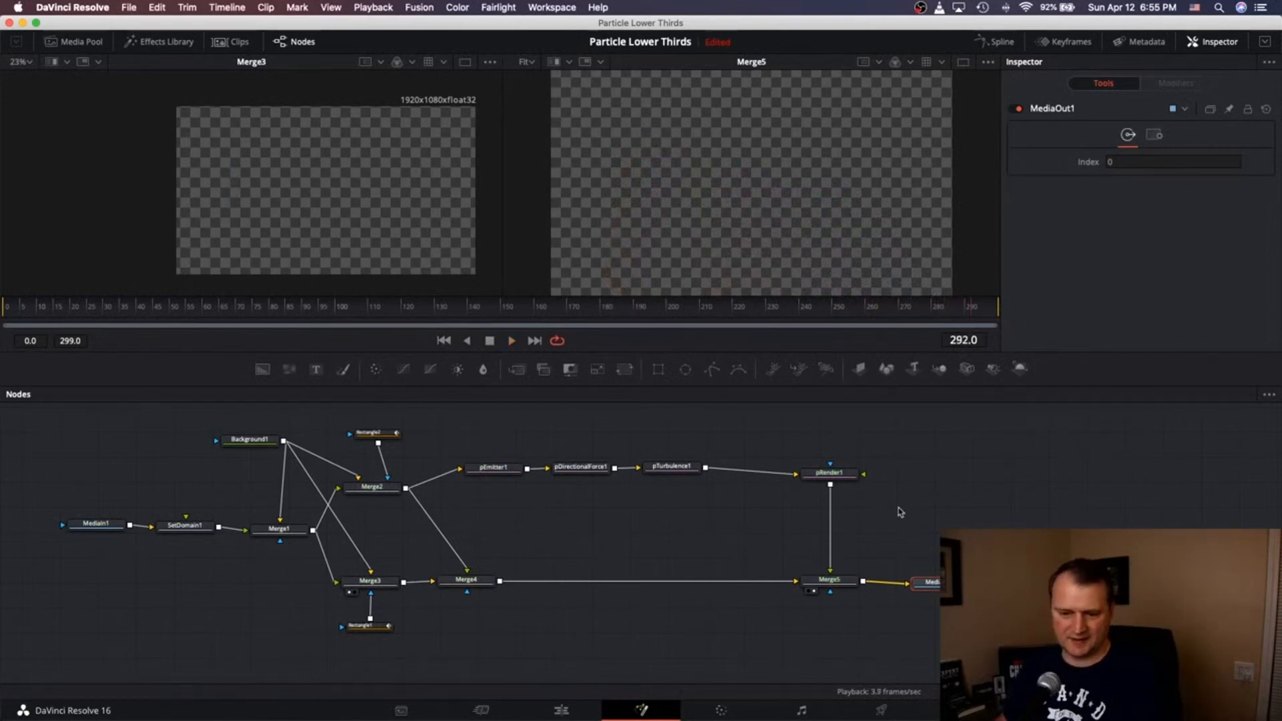
Step: Insert a Glow node between pRender1 and Merge5 and center it between them
left_click(850, 481)
key("super+Tab")
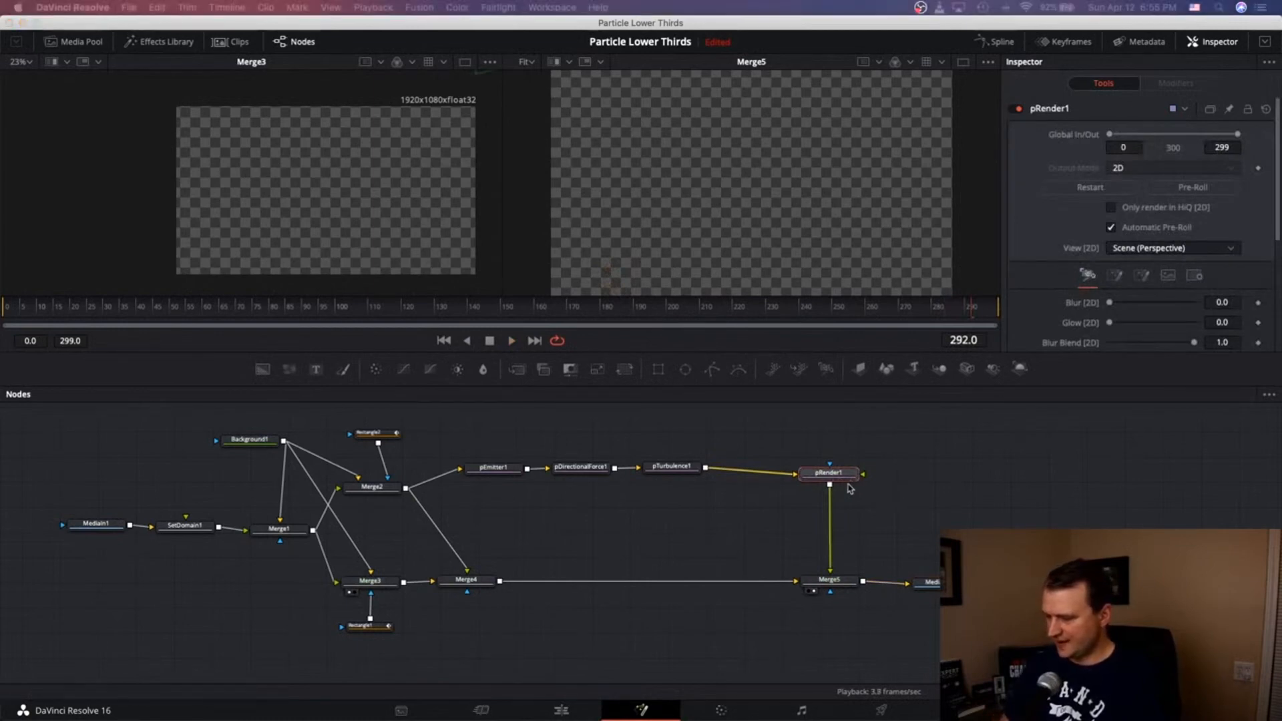
key("super+Tab")
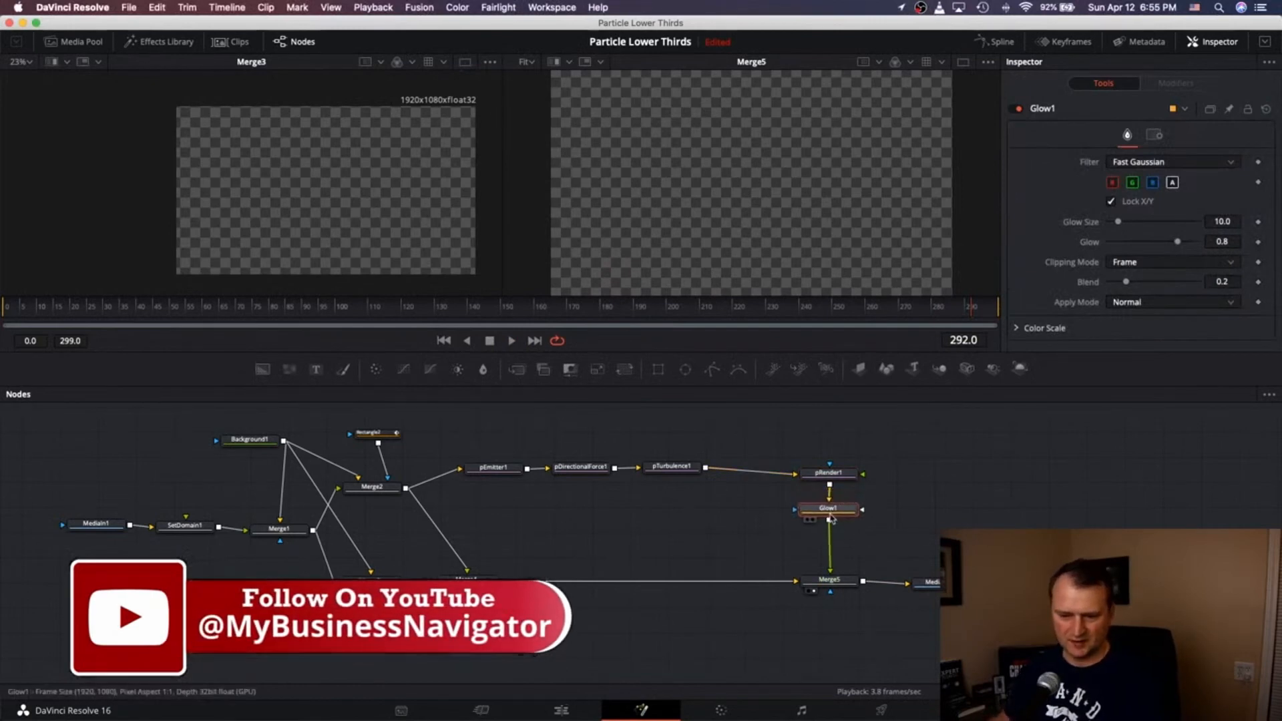
left_click_drag(829, 515, 832, 521)
Step: Compare the particles of pRender1 and Glow1 side by side in the two viewers at frame 248
left_click_drag(851, 307, 824, 307)
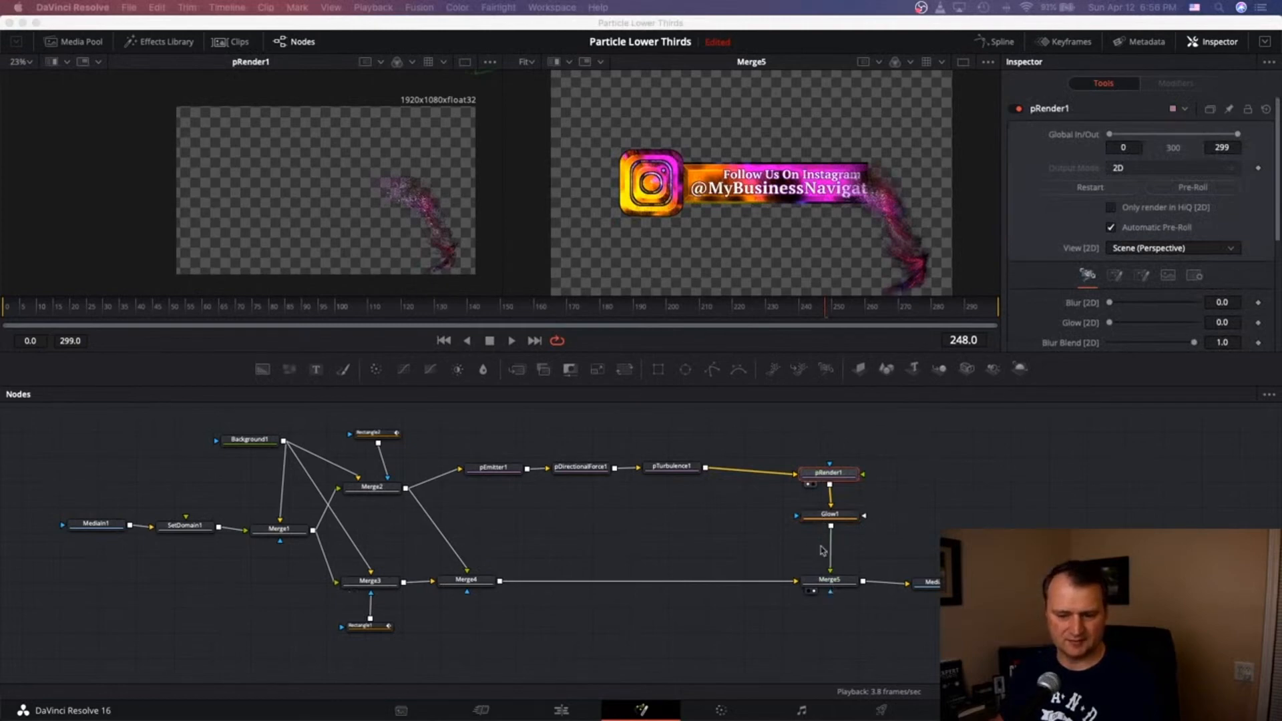
left_click(812, 517)
left_click(813, 526)
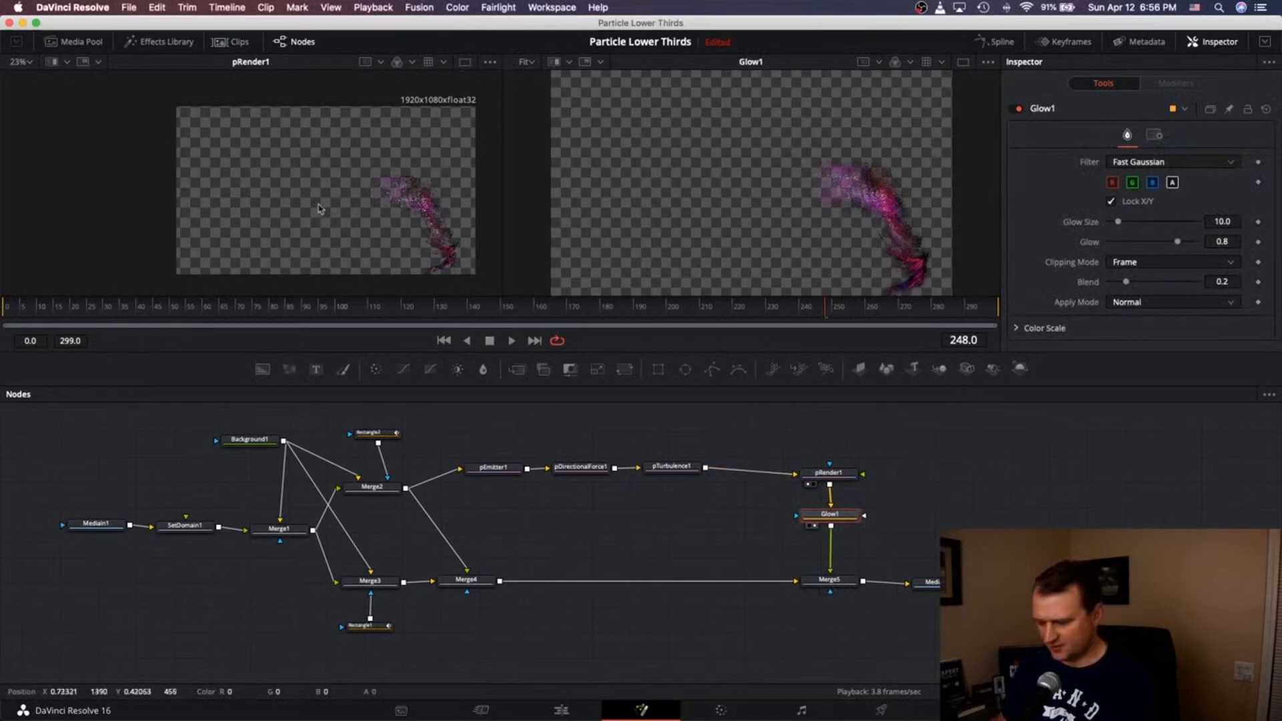
scroll(319, 209, "up", 4)
scroll(317, 208, "down", 2)
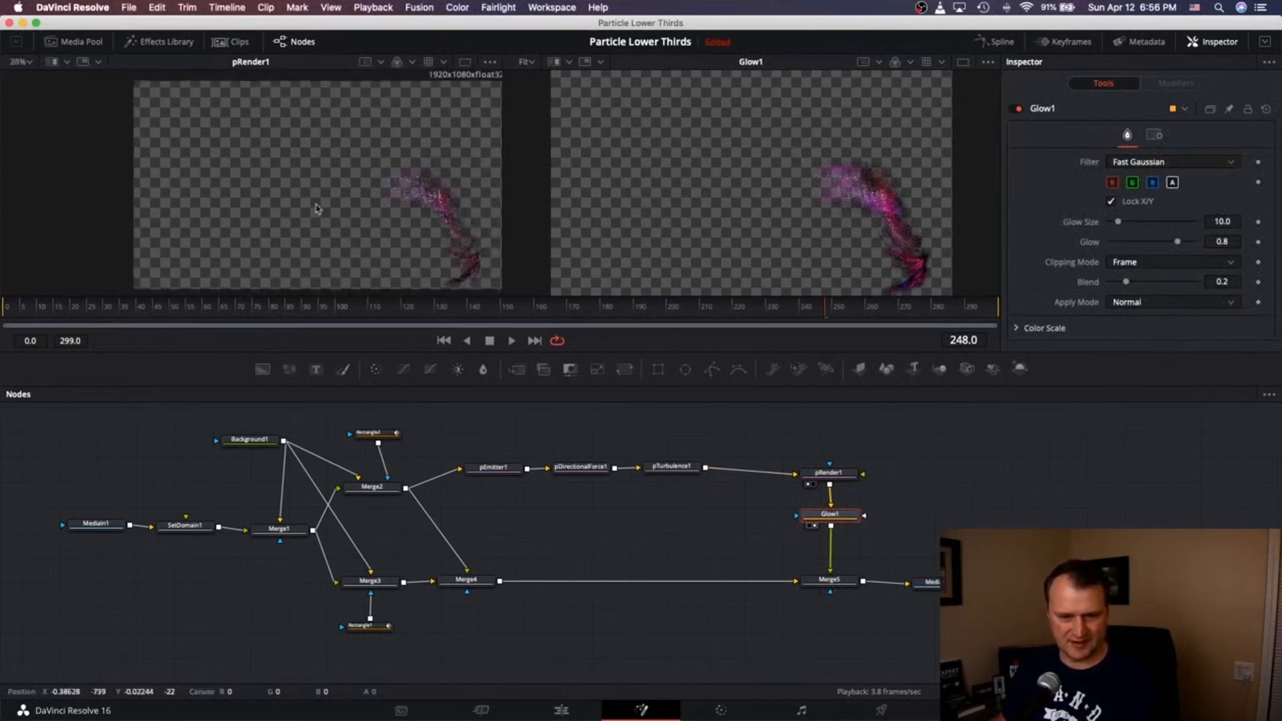
scroll(317, 207, "up", 2)
scroll(316, 206, "up", 2)
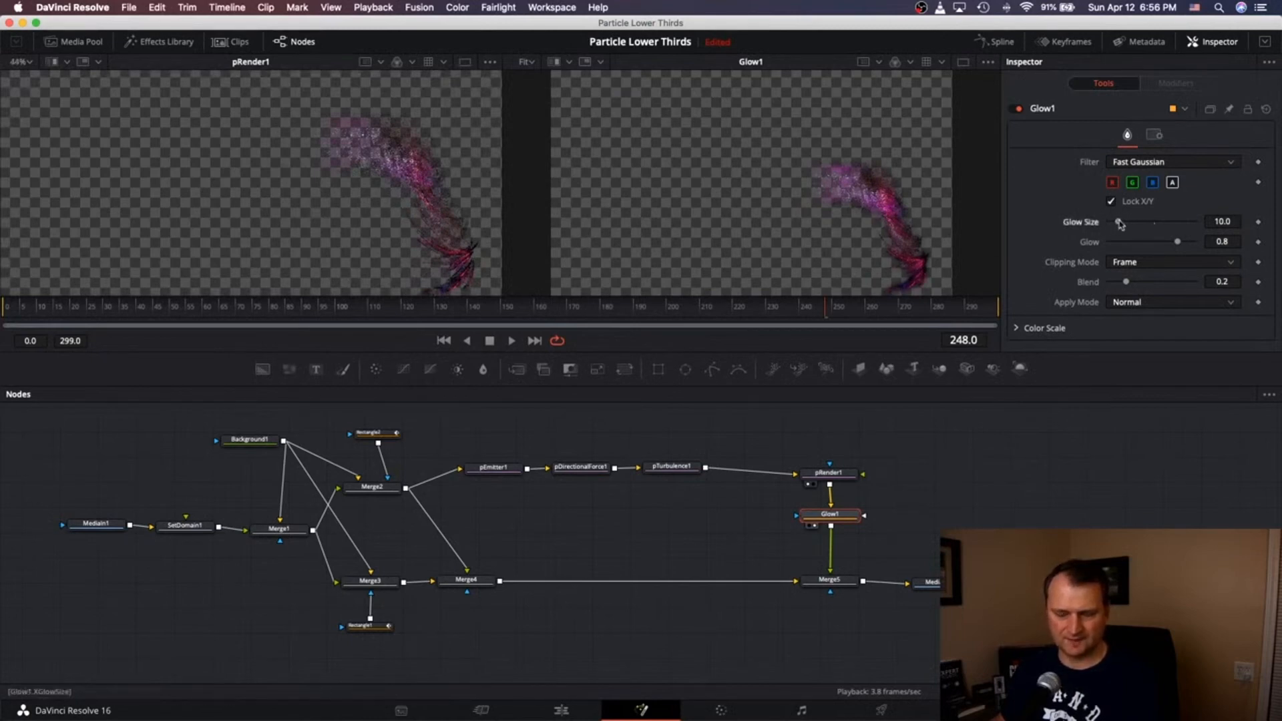
Step: Set pEmitter1's particle number to 4000 and examine the denser particles in the pRender1 viewer
left_click(500, 473)
left_click(1222, 225)
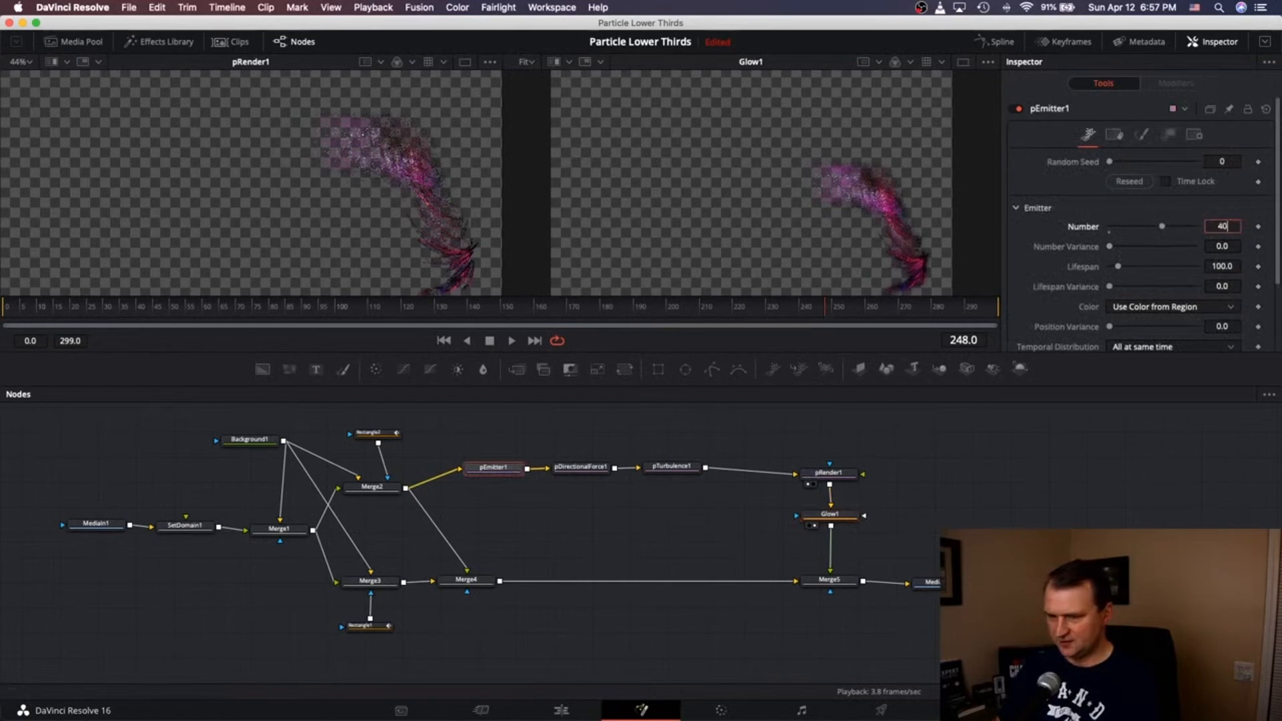
key("Tab")
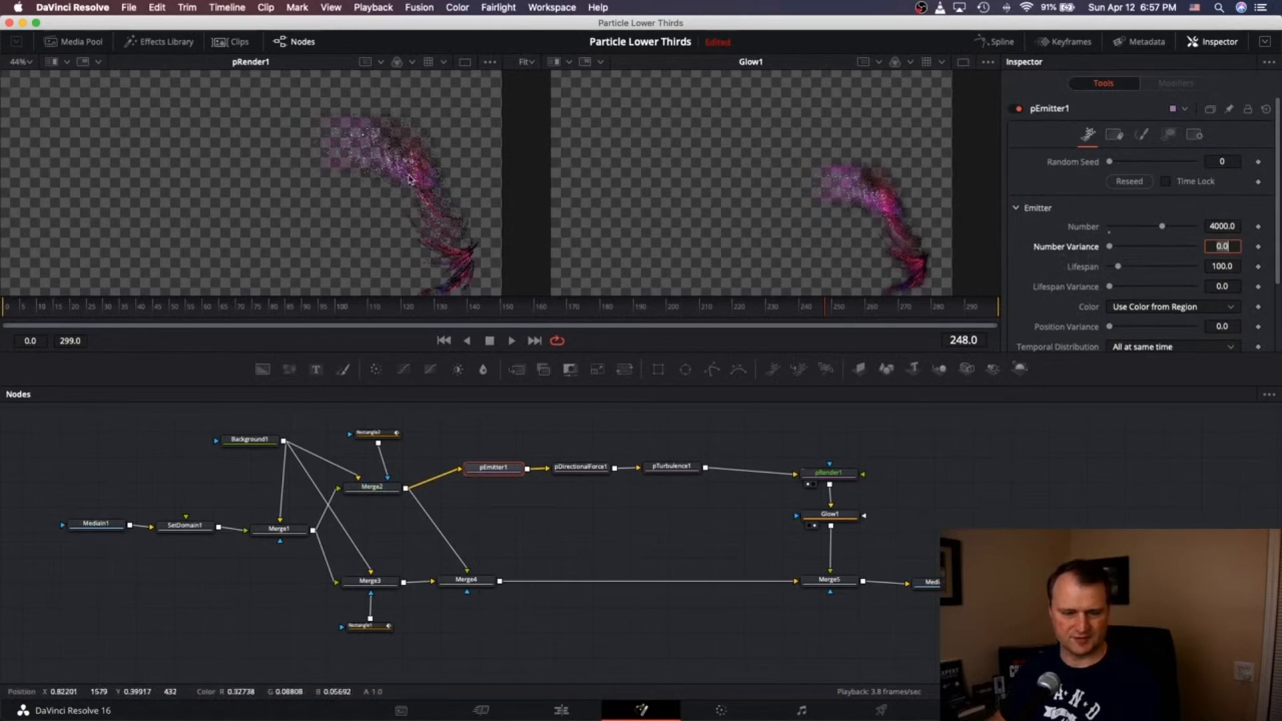
scroll(399, 181, "down", 2)
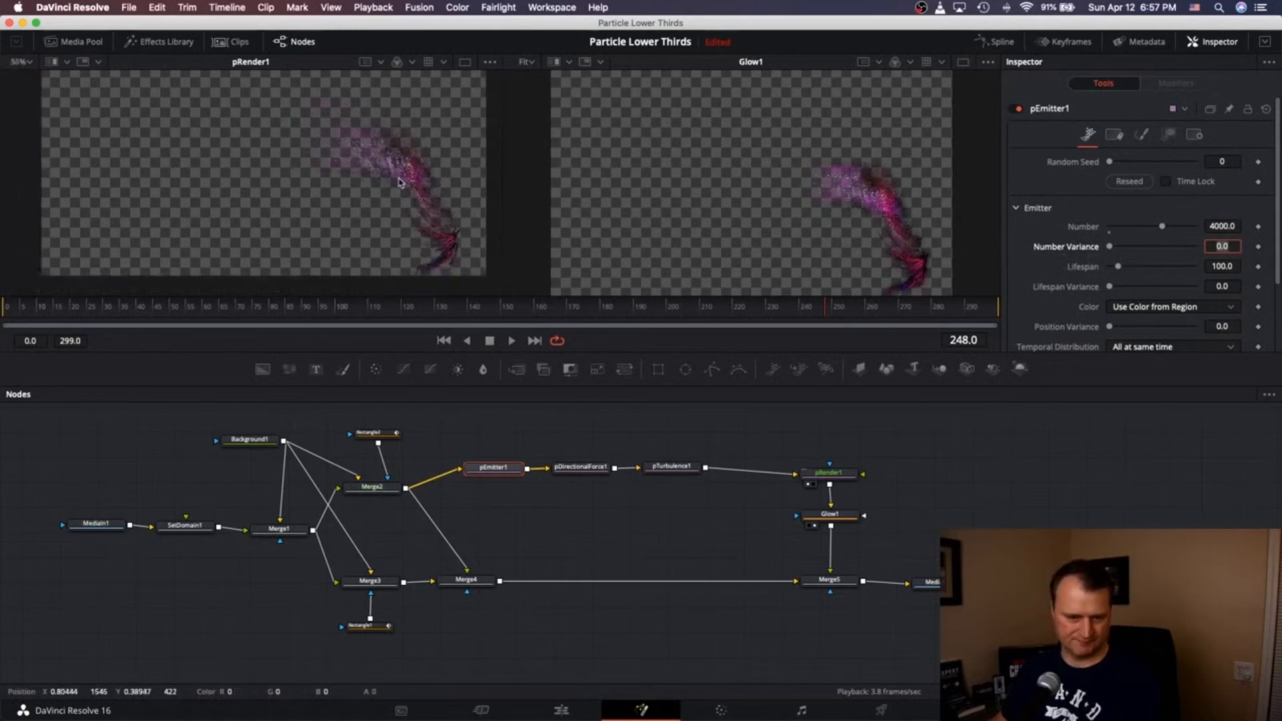
scroll(399, 182, "up", 1)
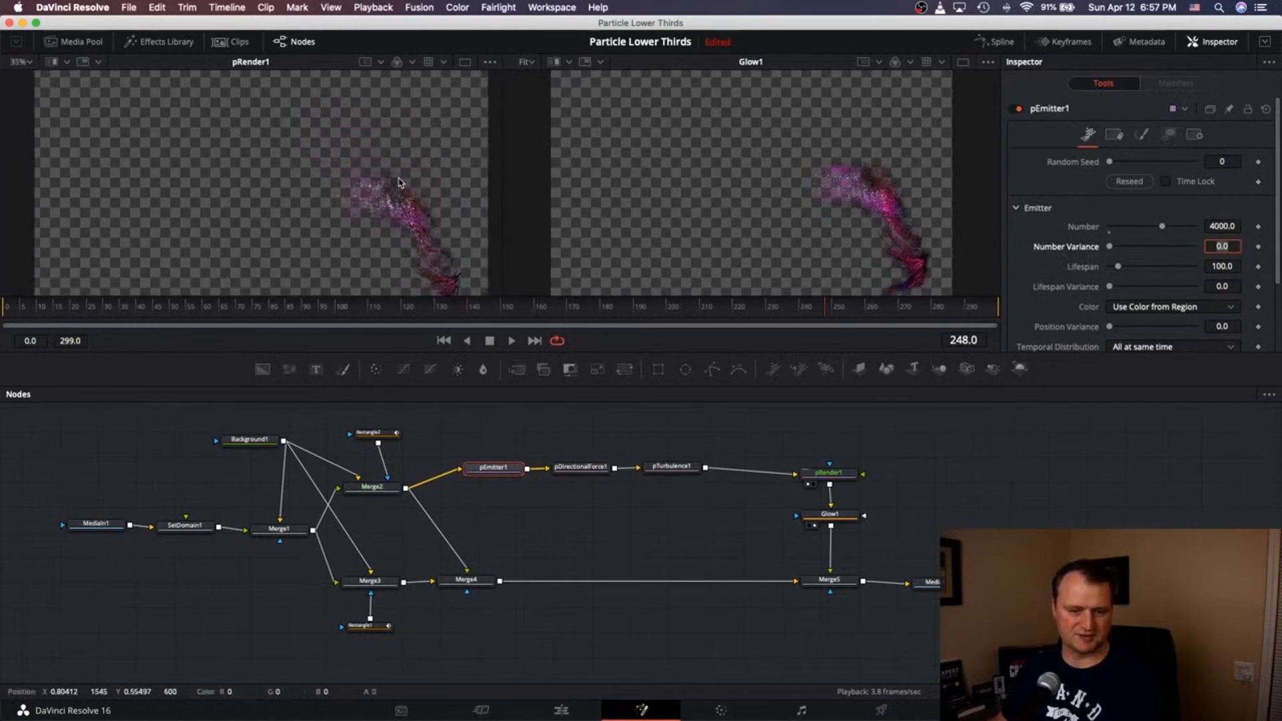
Step: Show Merge5 in the second viewer and check the glowing particles down to frame 190
scroll(399, 181, "down", 2)
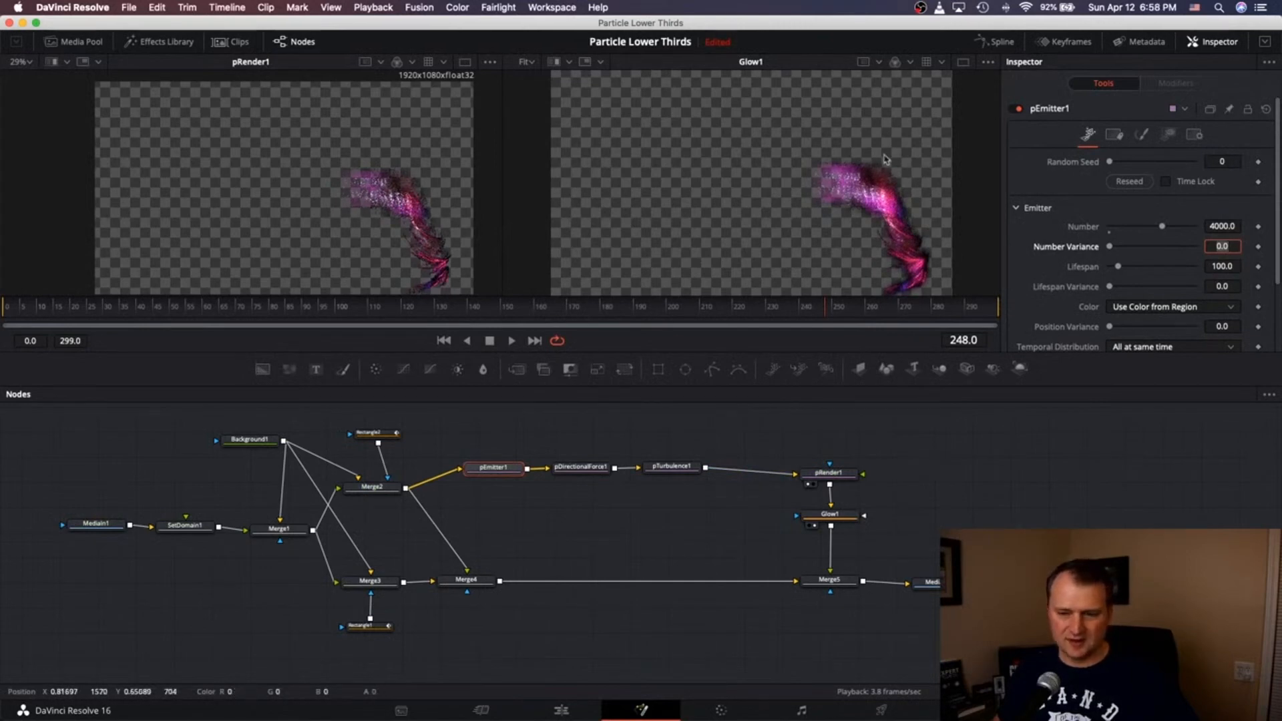
left_click(812, 592)
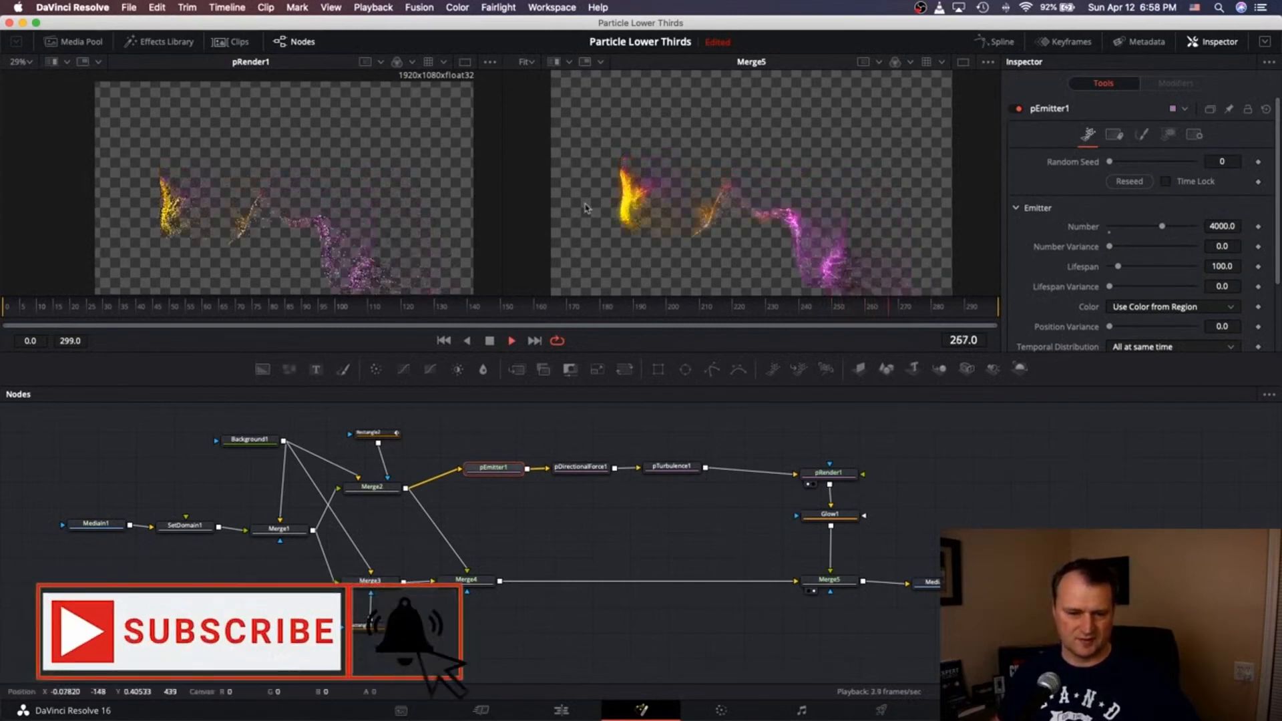
left_click(637, 308)
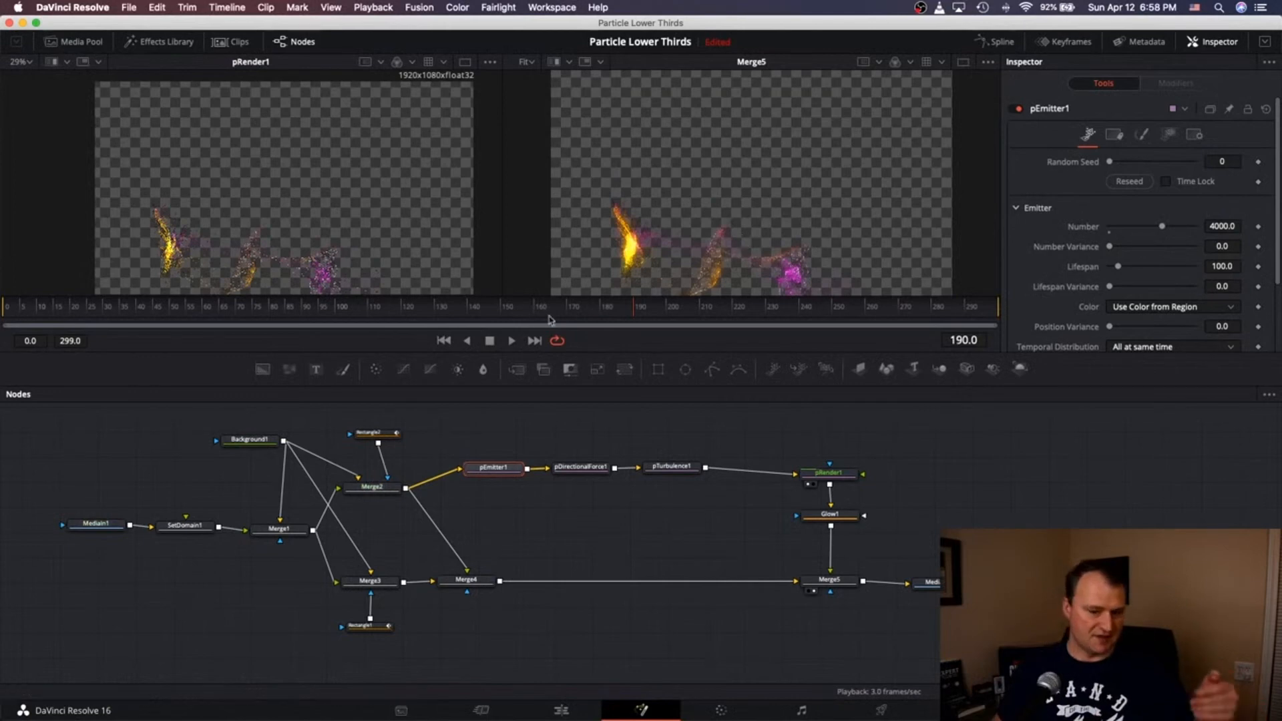
Step: Reduce the soft edge of the Rectangle2 mask to 0.029
left_click(384, 435)
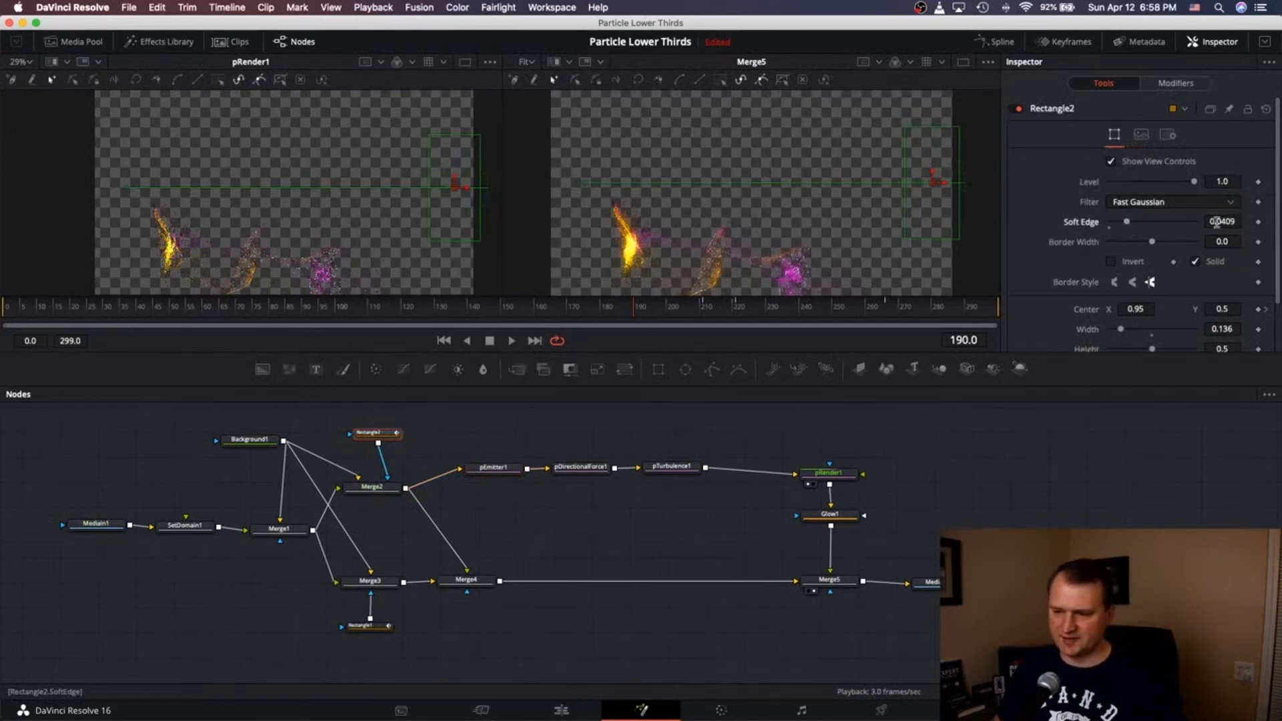
left_click_drag(1216, 222, 1211, 223)
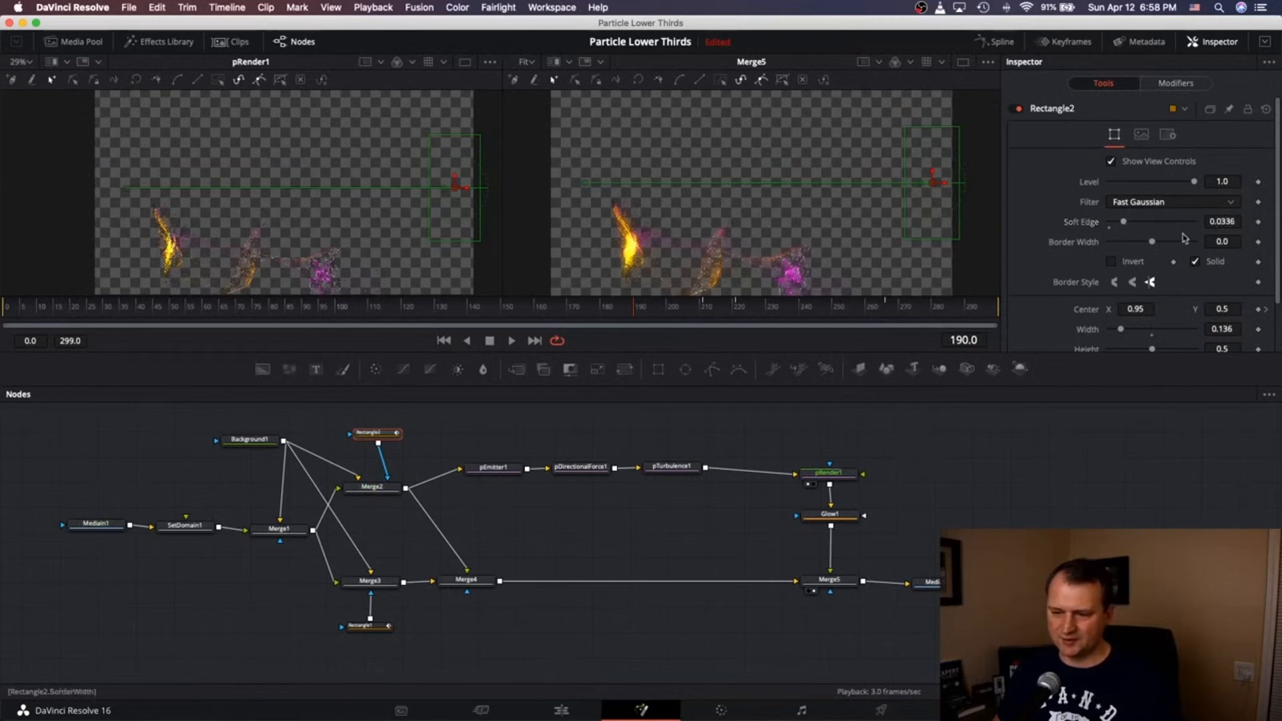
left_click_drag(1220, 223, 1213, 223)
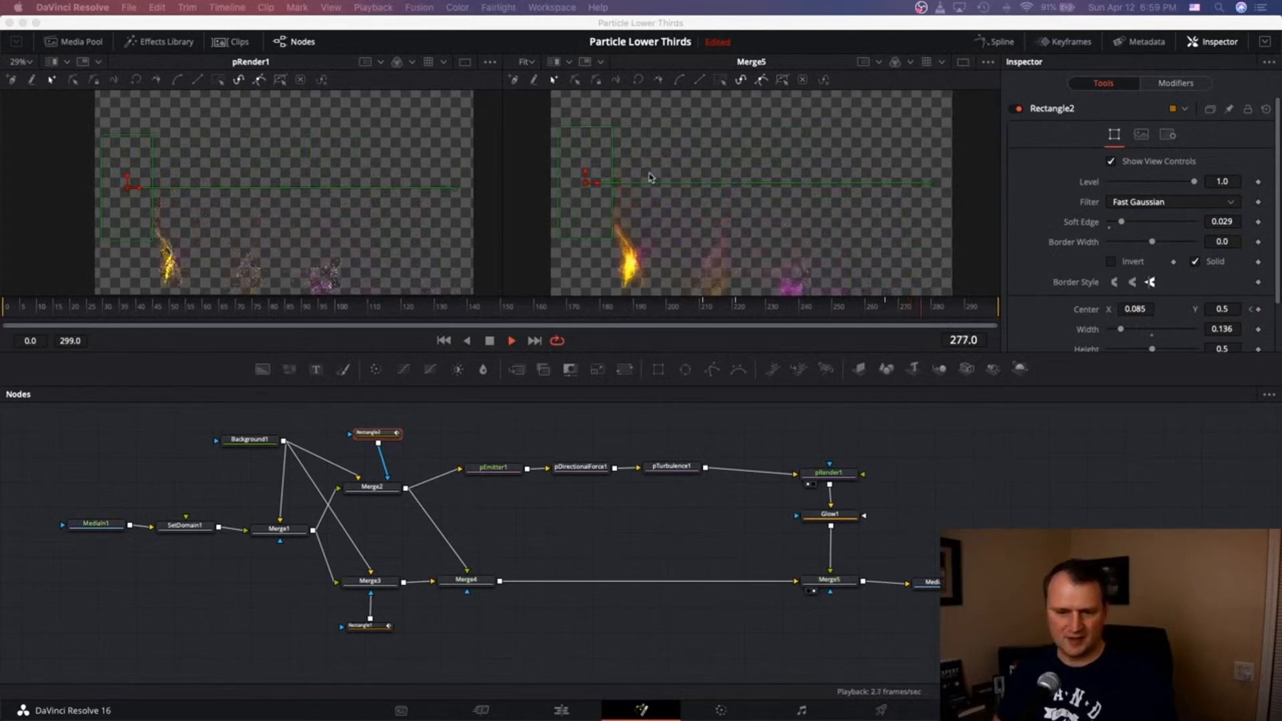
Step: Stop playback and, at frame 267, move the Rectangle2 mask fully outside the image by setting its Center X to -0.089
scroll(650, 177, "up", 1)
left_click(491, 341)
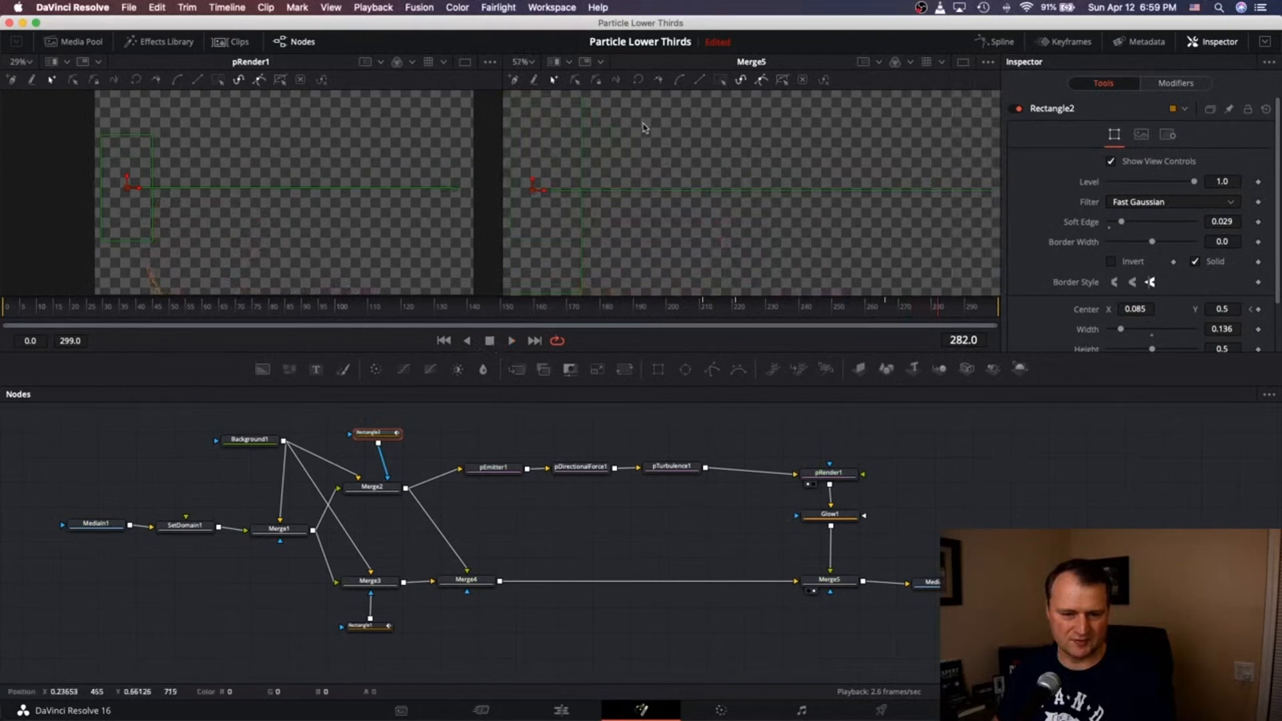
scroll(643, 127, "up", 1)
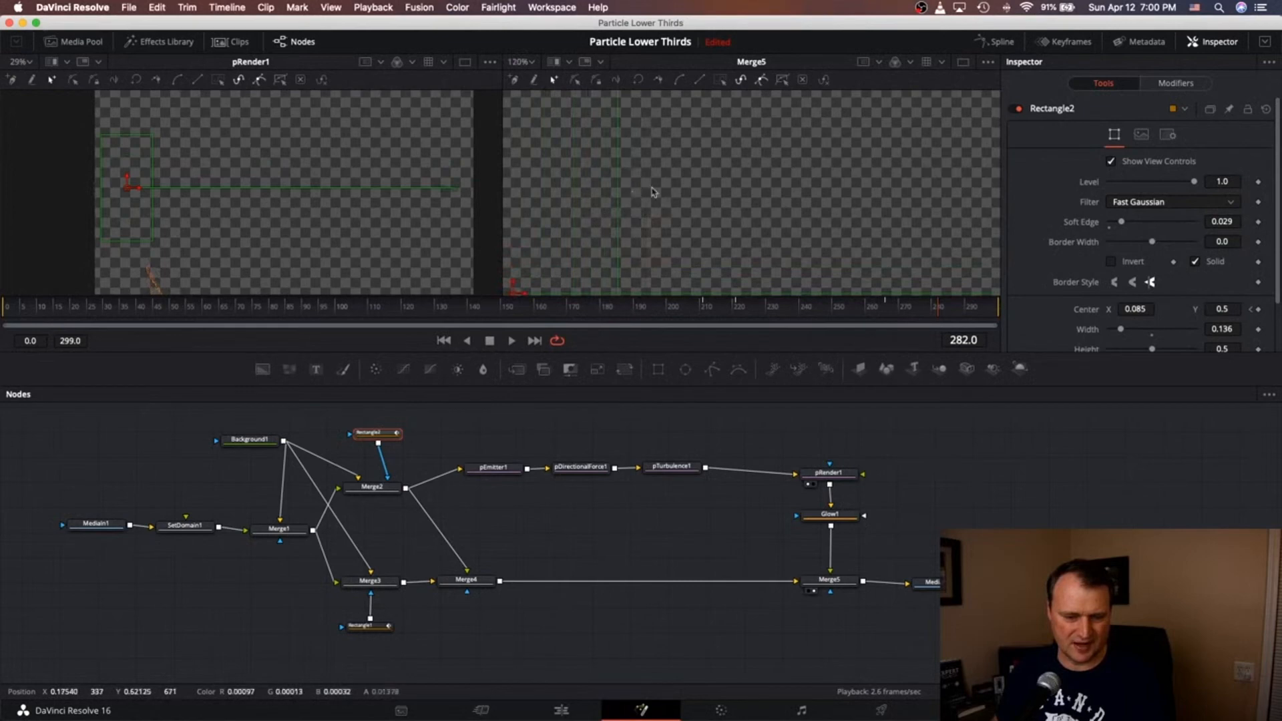
scroll(643, 188, "down", 2)
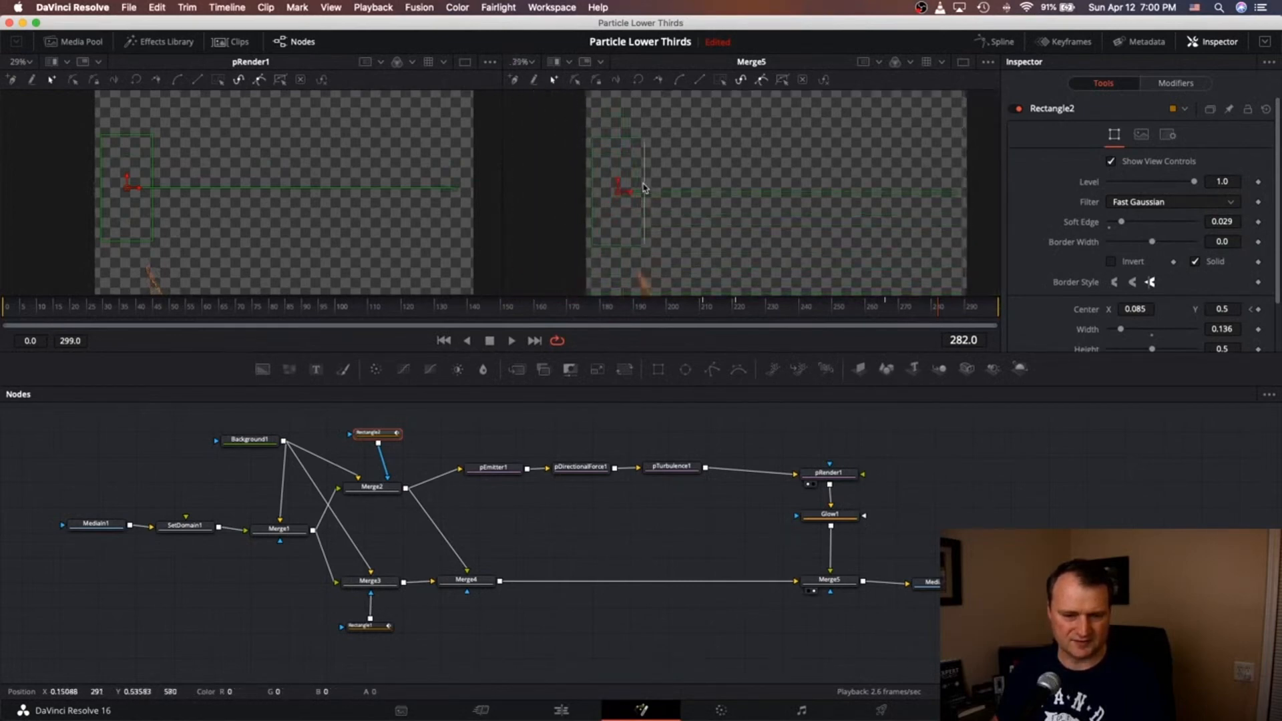
scroll(643, 188, "up", 2)
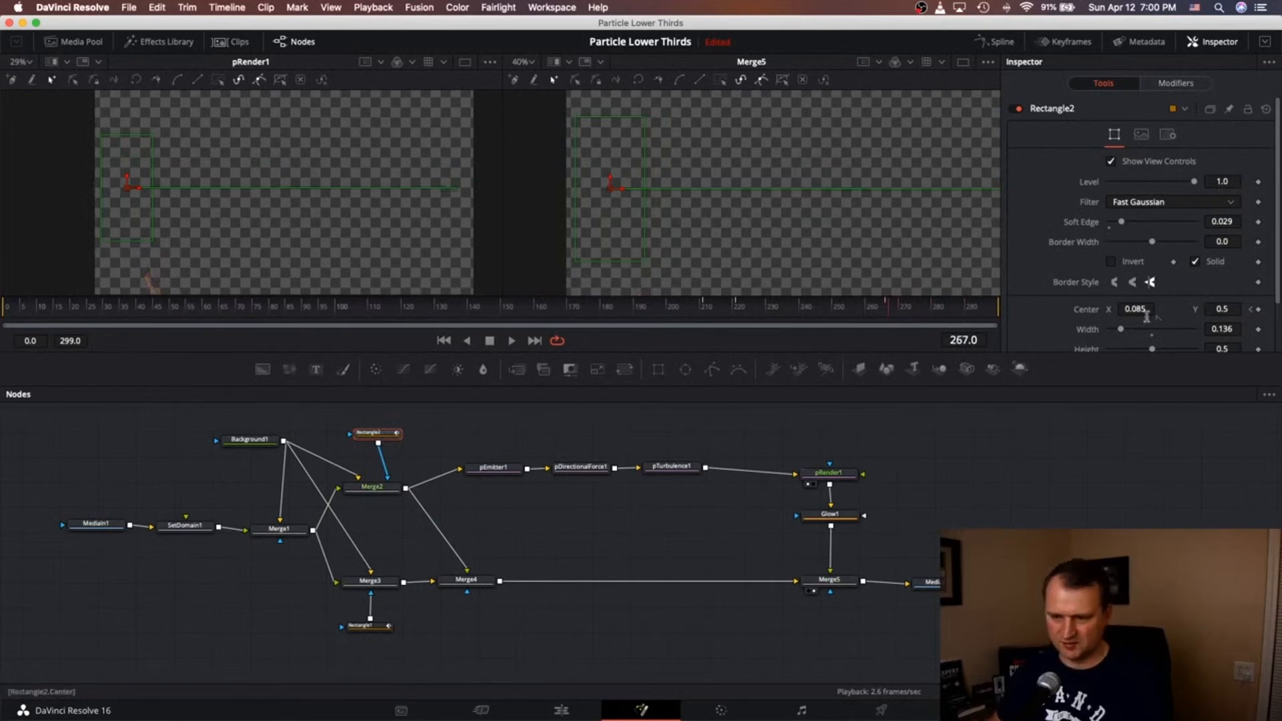
scroll(1143, 307, "down", 2)
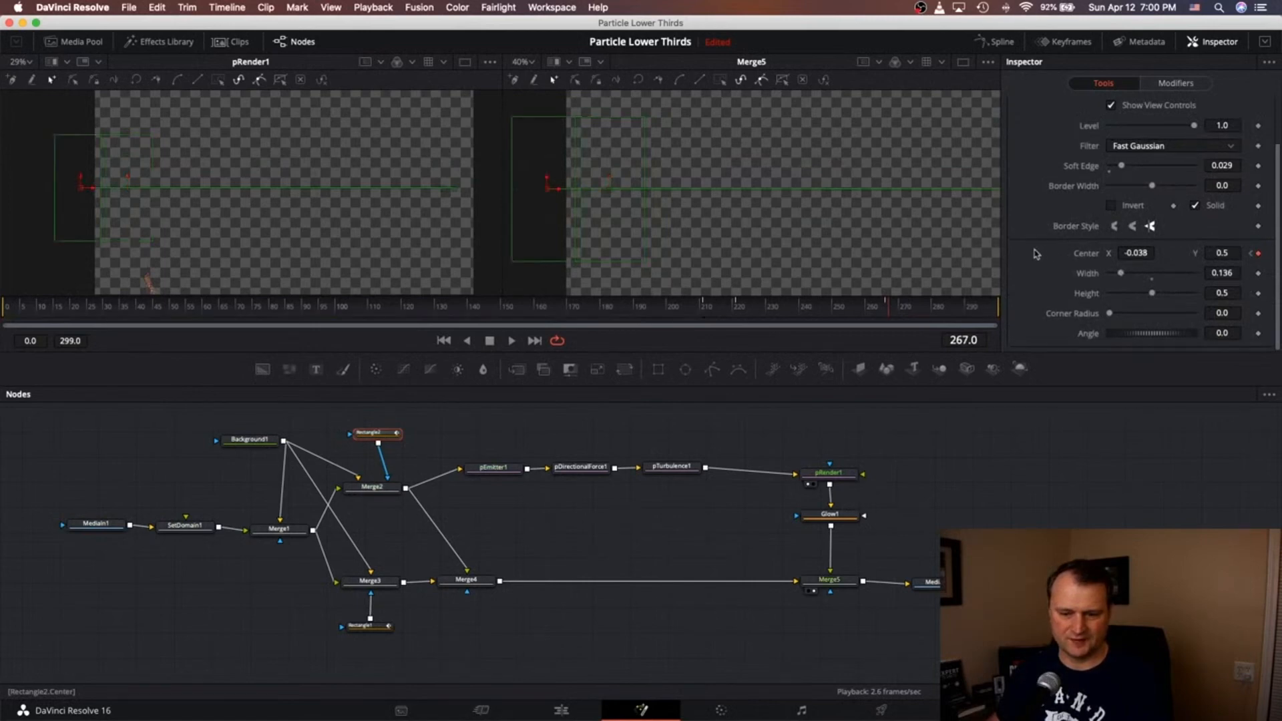
left_click_drag(1138, 253, 1130, 251)
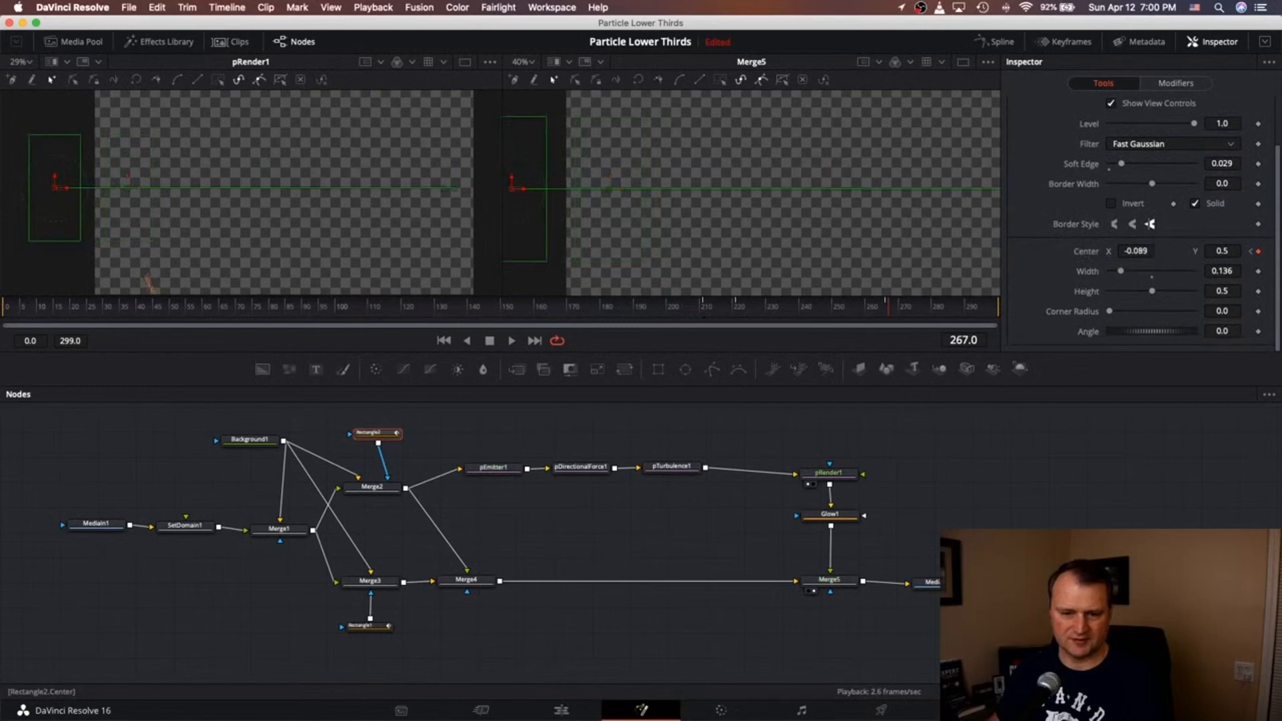
Step: Insert a Set Domain node after Merge2, feeding pEmitter1 and Merge4
left_click(368, 494)
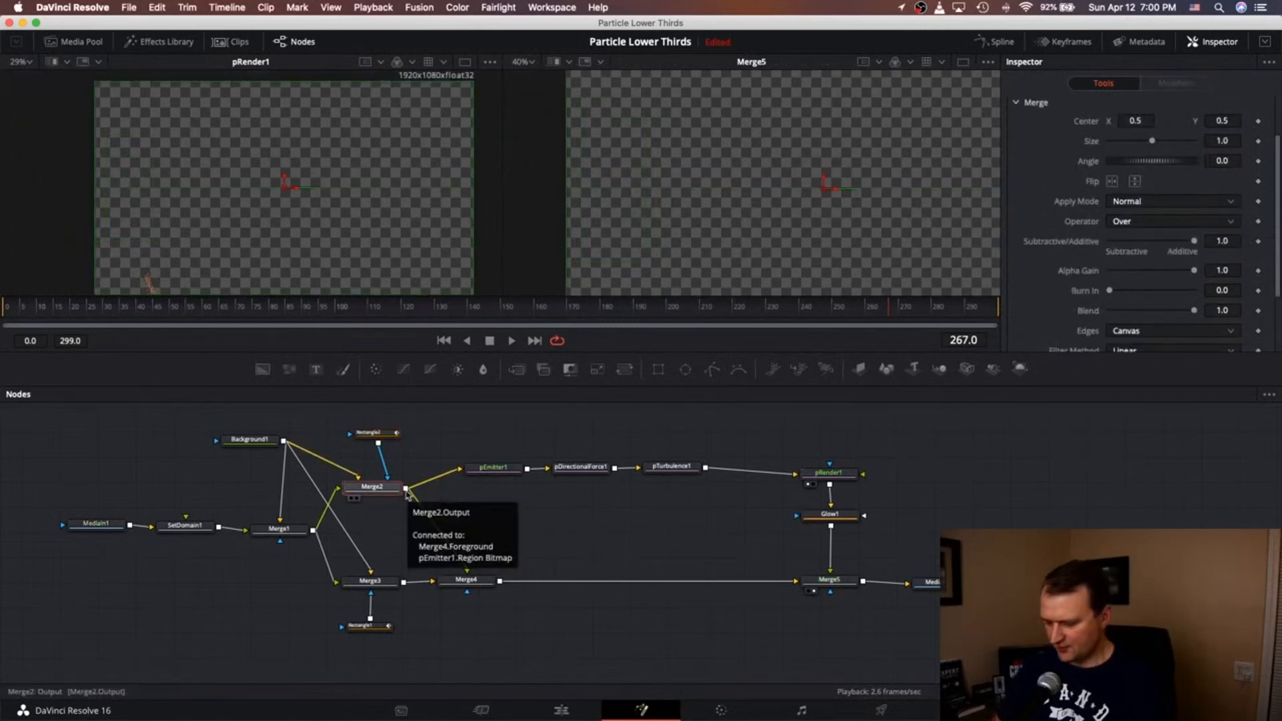
key("super+Tab")
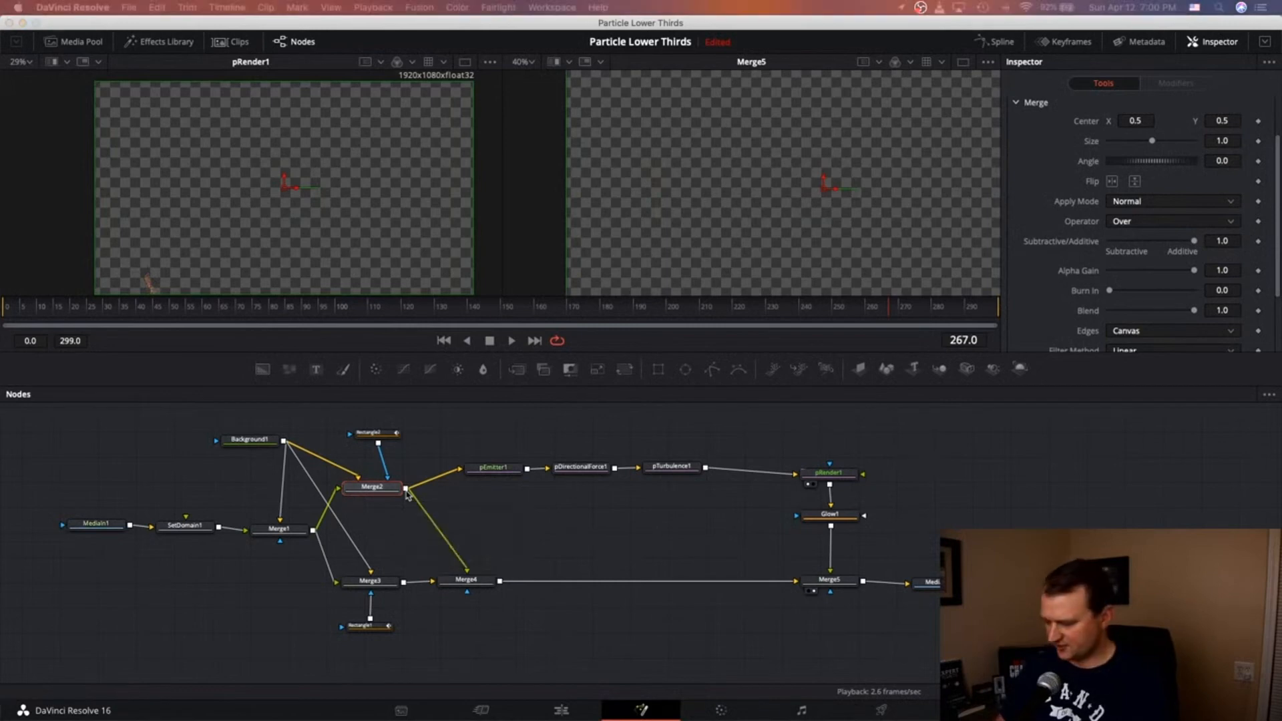
key("Return")
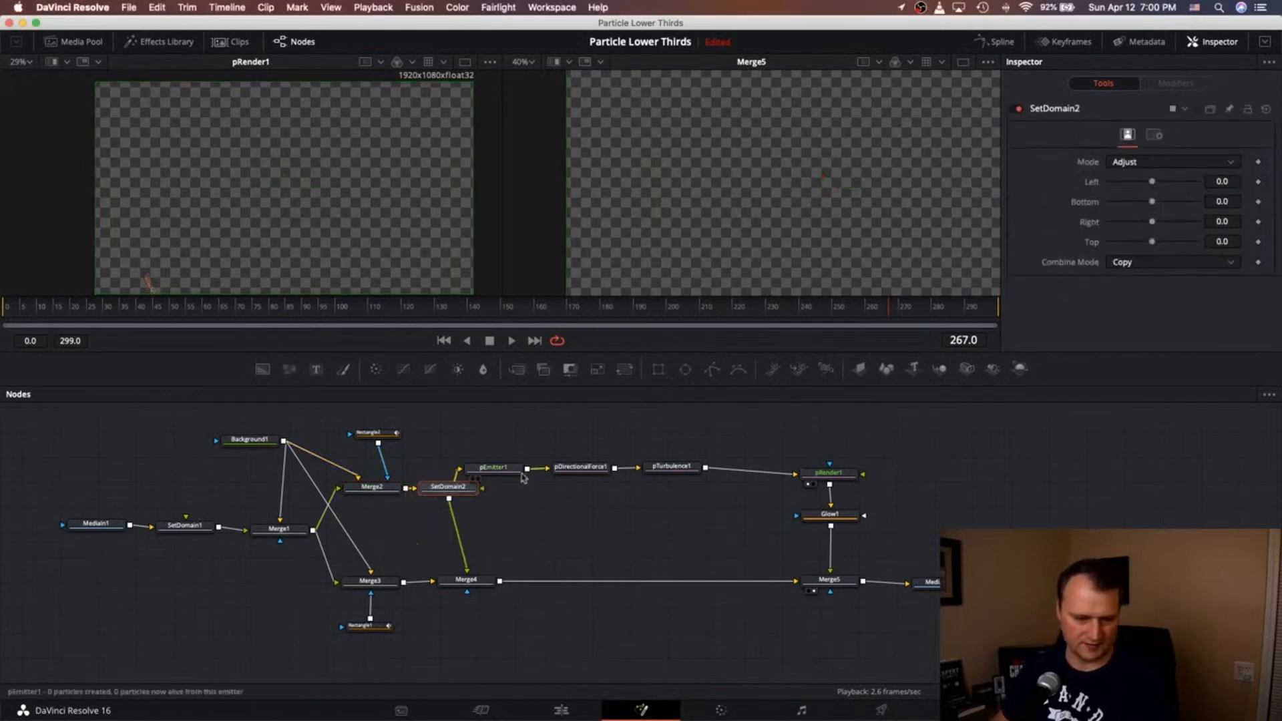
Step: Shift pEmitter1, pDirectionalForce1 and pTurbulence1 toward pRender1 and place SetDomain2 evenly between Merge2 and pEmitter1
left_click_drag(494, 470, 437, 478)
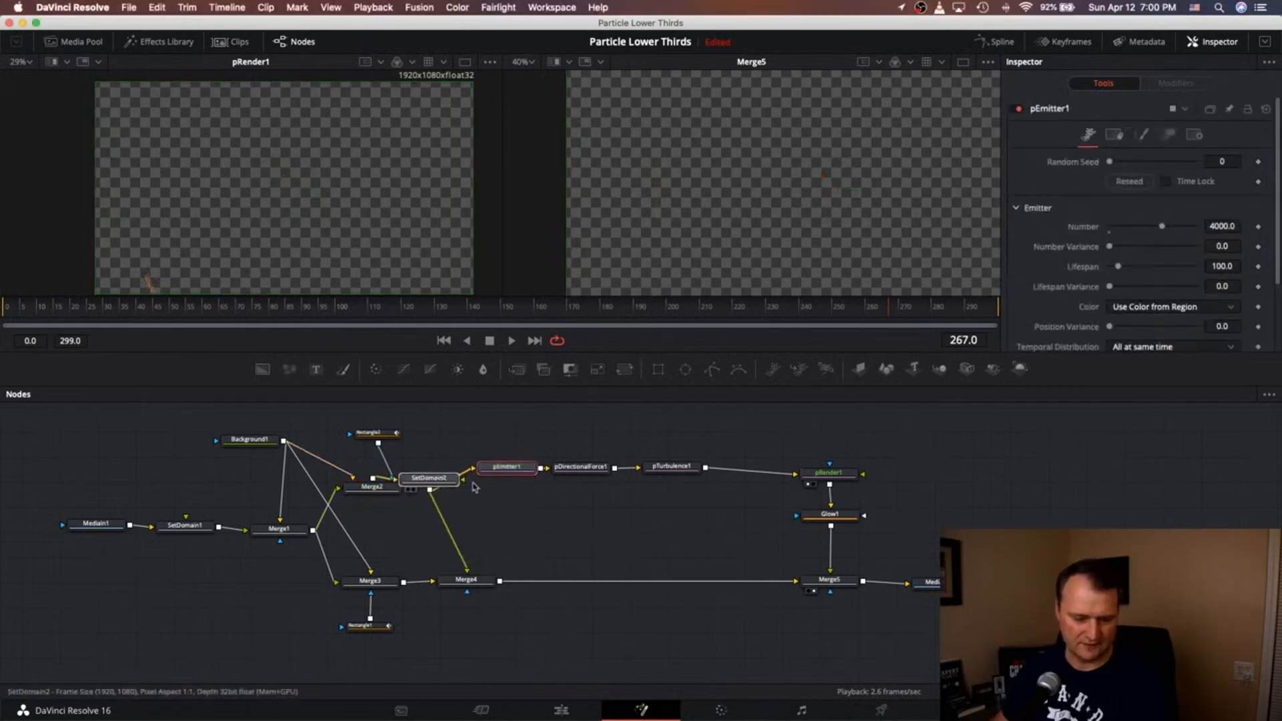
left_click_drag(606, 470, 620, 471)
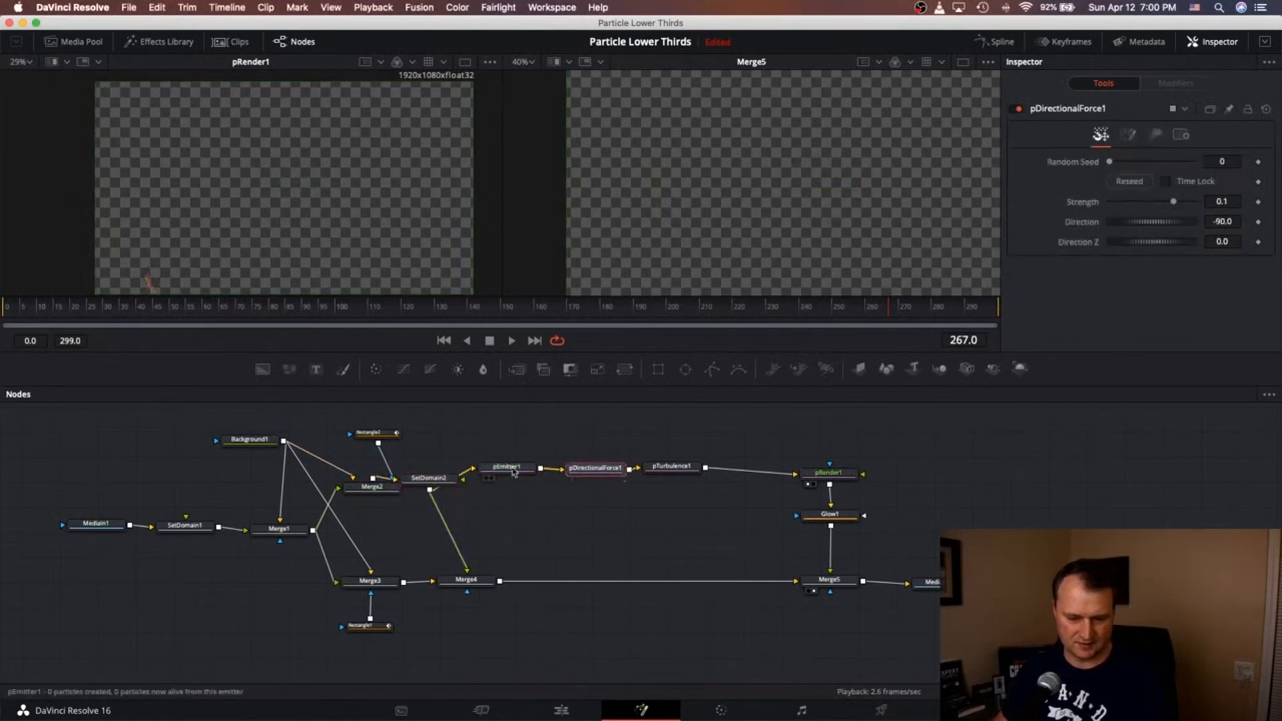
left_click(511, 469)
left_click(597, 468, "super")
left_click(671, 467, "super")
left_click_drag(671, 467, 722, 467)
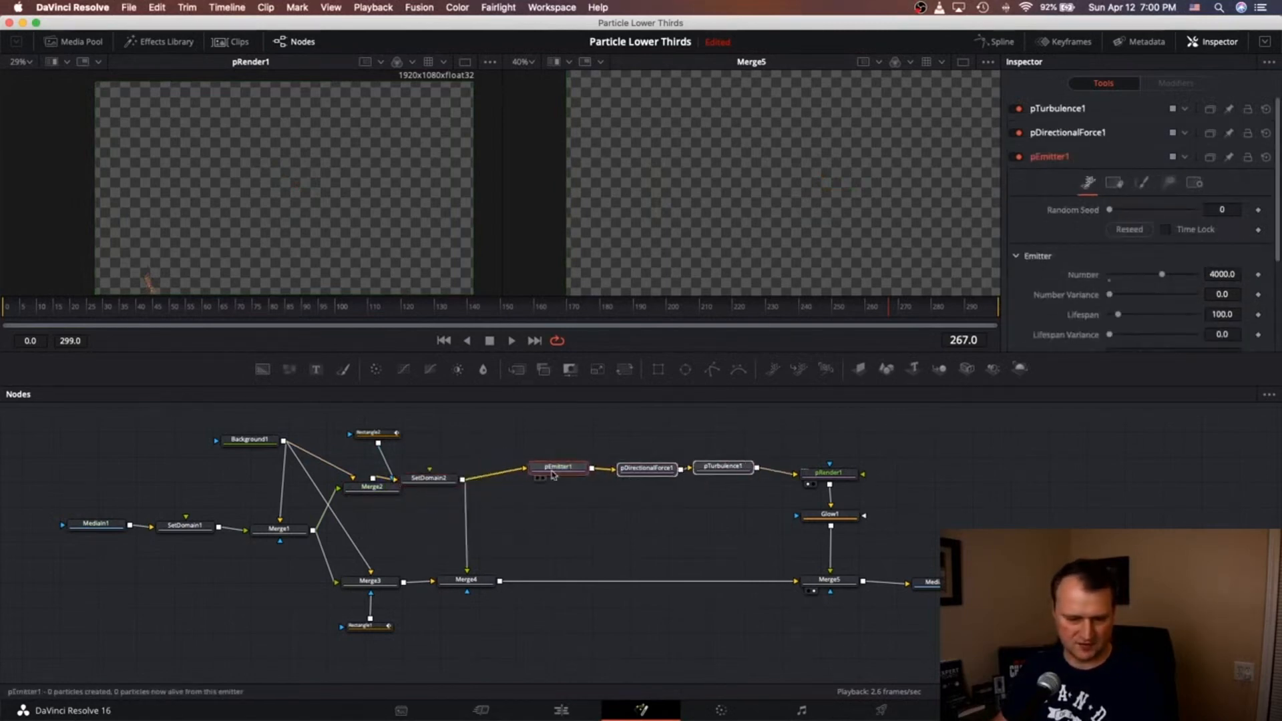
left_click_drag(434, 478, 467, 481)
Step: Insert a Set Domain node between Merge3 and Merge4
left_click_drag(387, 581, 391, 581)
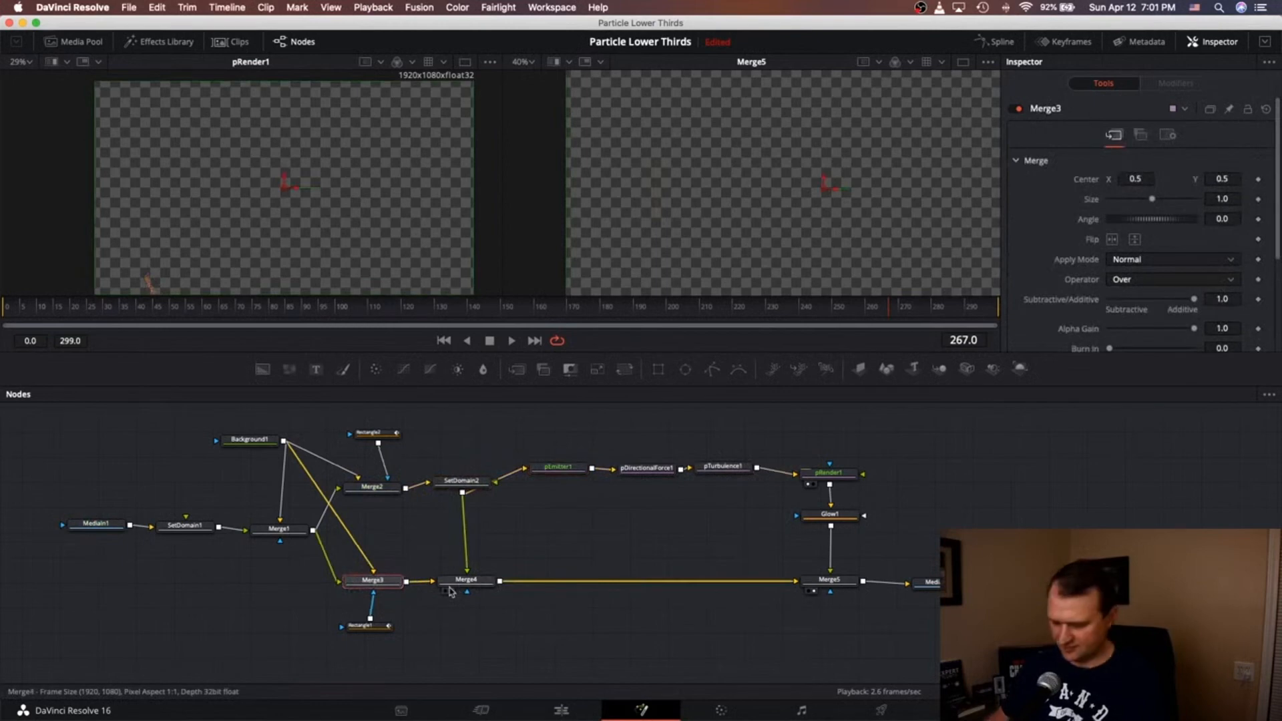
key("super+Tab")
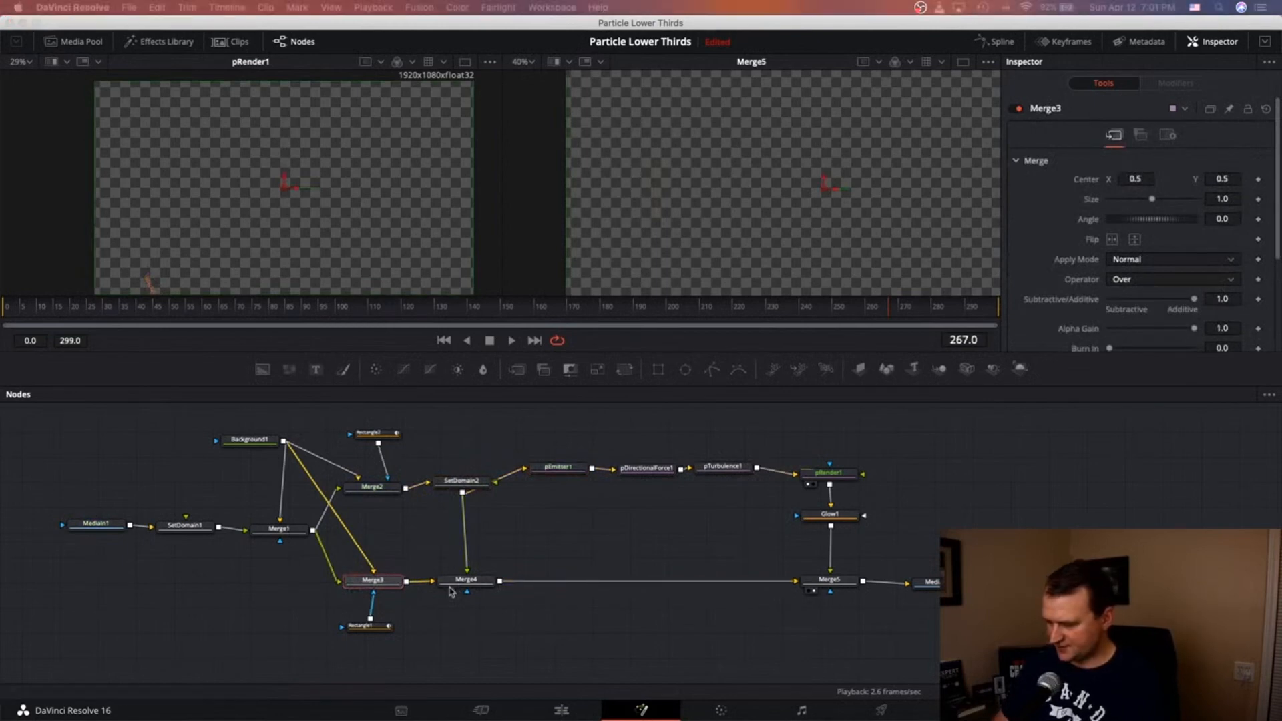
key("Return")
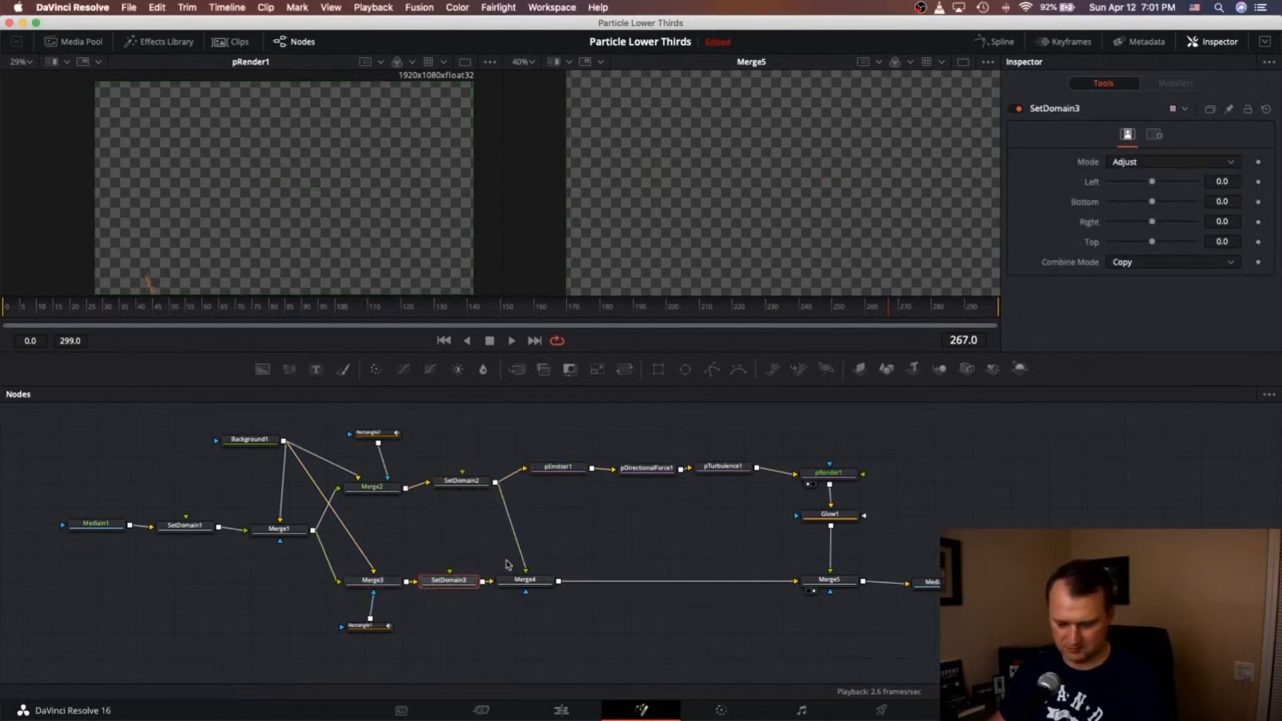
Step: Try an Auto Domain node between SetDomain3 and Merge4, compare its settings with SetDomain3, and delete it
key("shift+space")
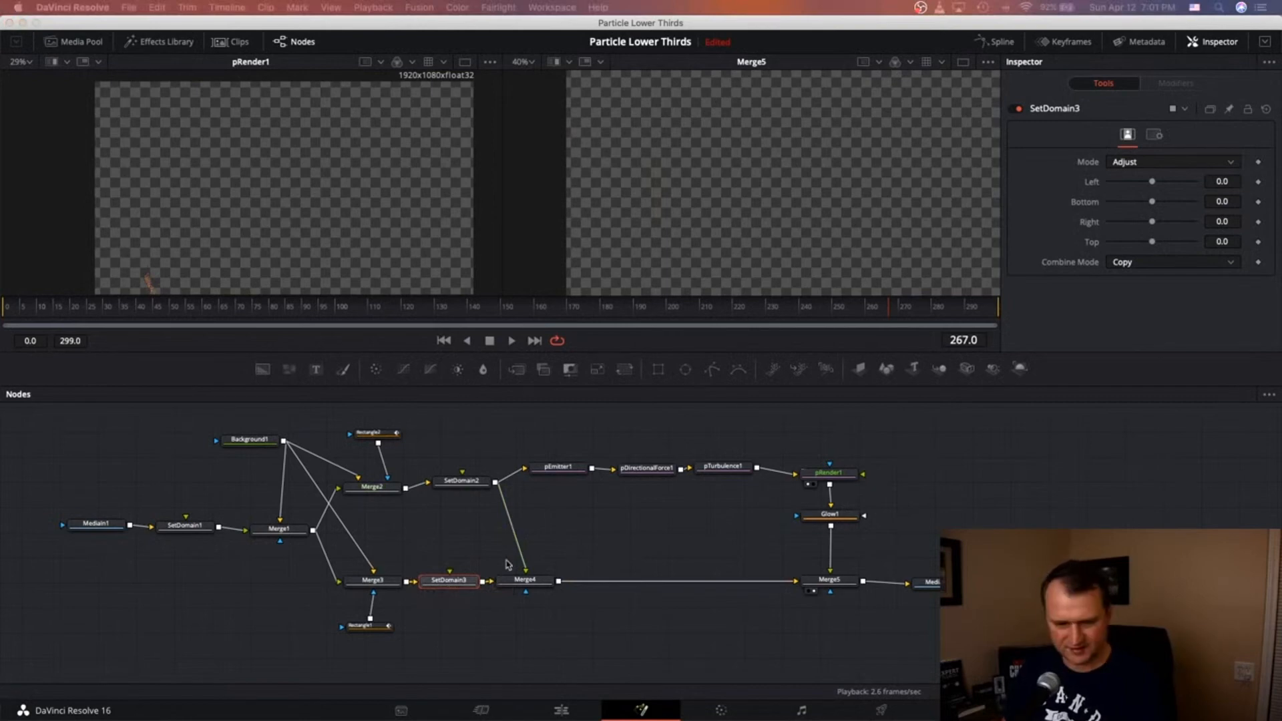
key("Return")
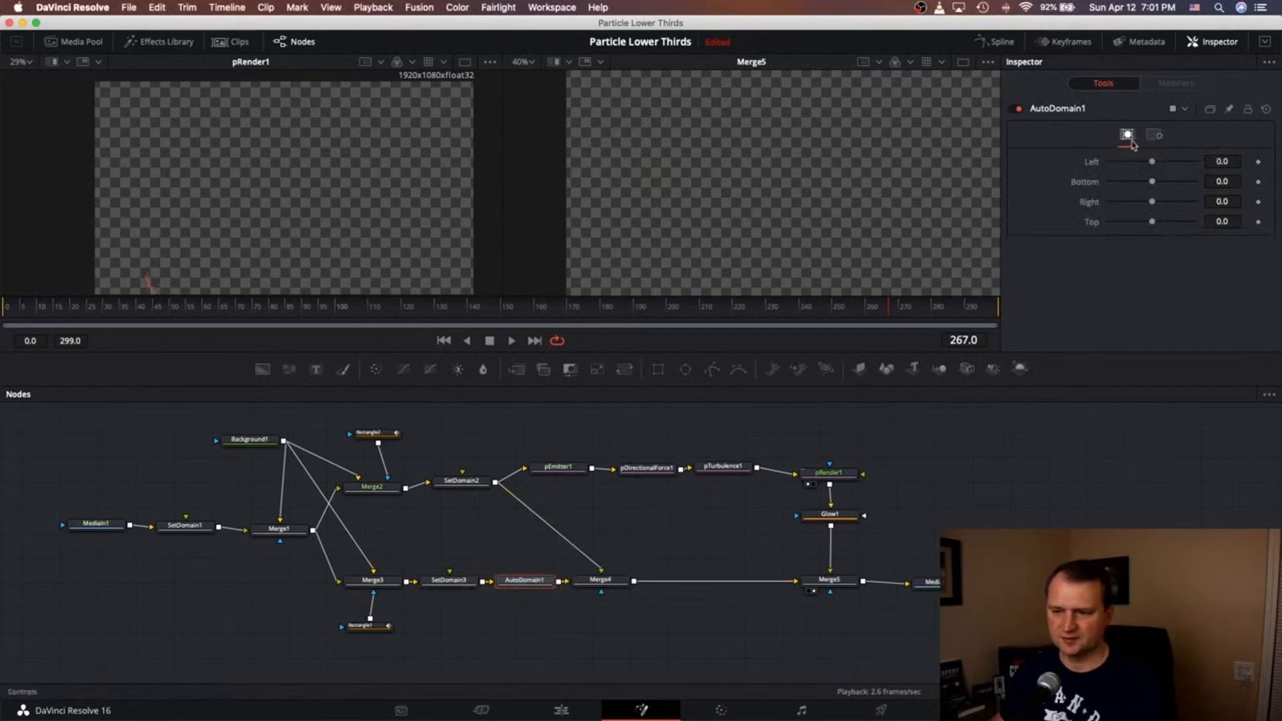
left_click(1153, 134)
left_click(1127, 135)
left_click(447, 581)
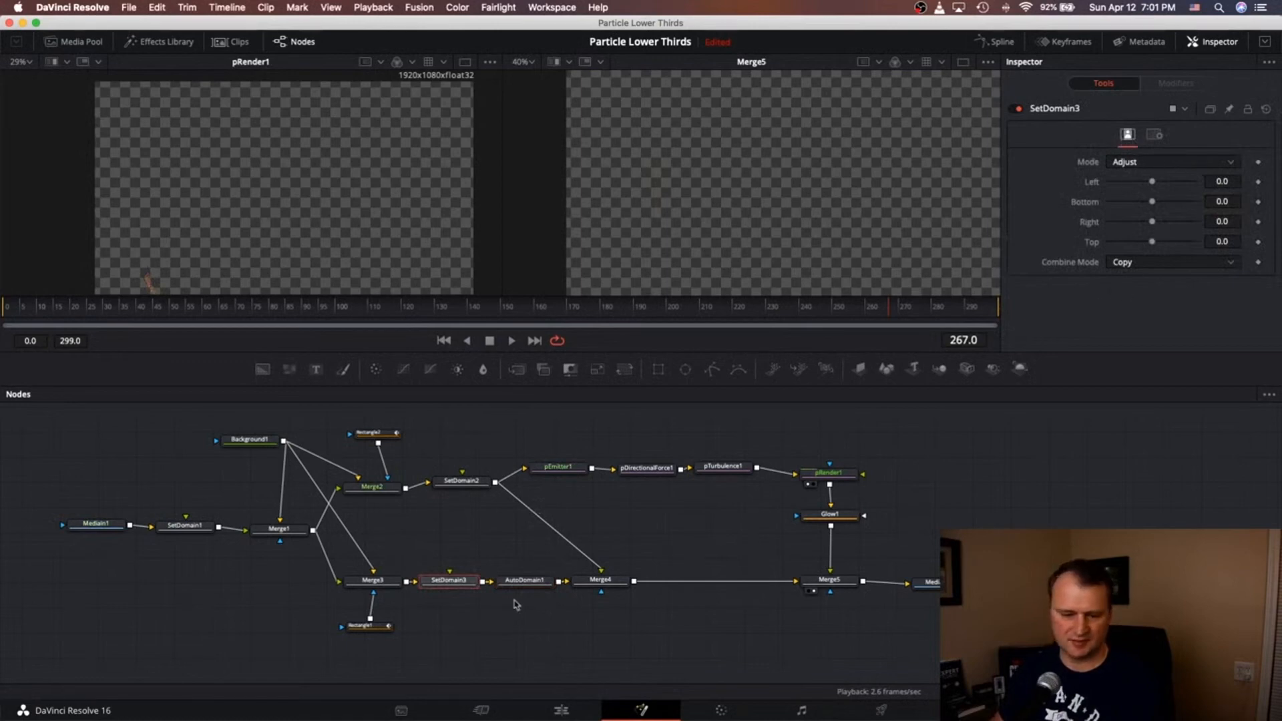
left_click(524, 580)
key("Delete")
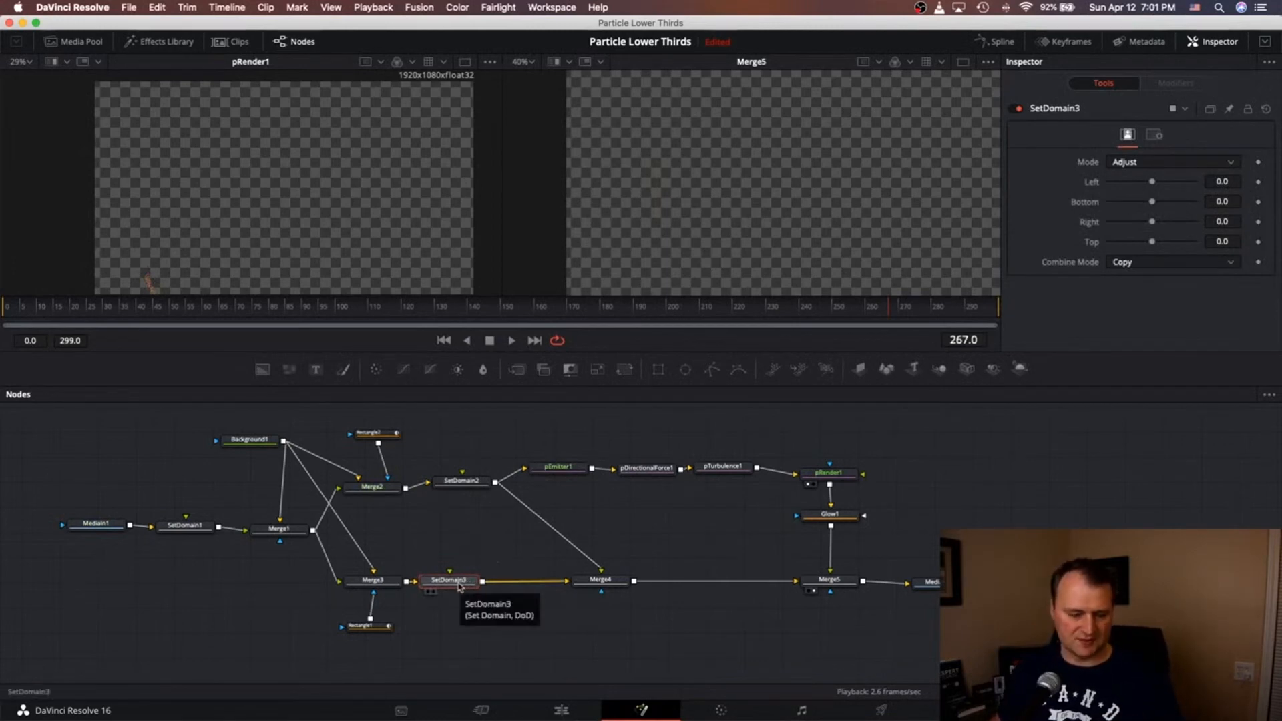
left_click_drag(459, 586, 466, 584)
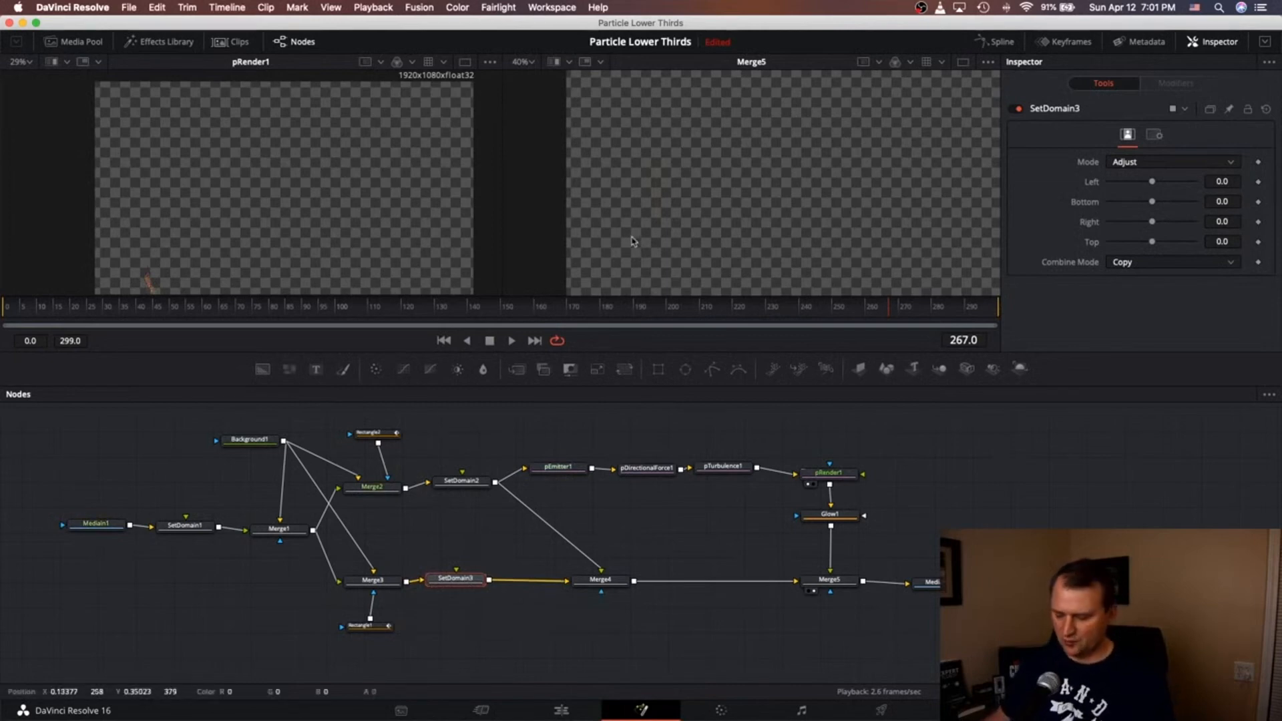
Step: Compare the positions of the Rectangle1 and Rectangle2 masks against the image border in the Merge5 viewer at frame 267
key("ctrl+f")
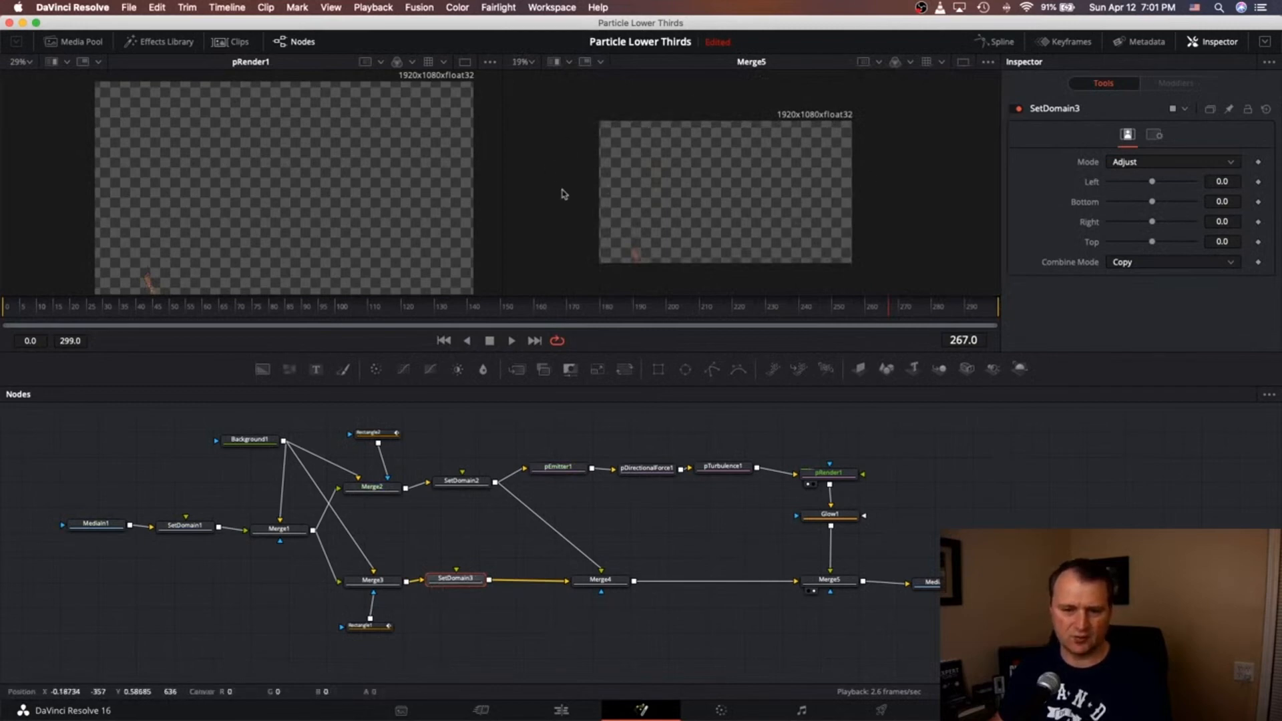
left_click(361, 628)
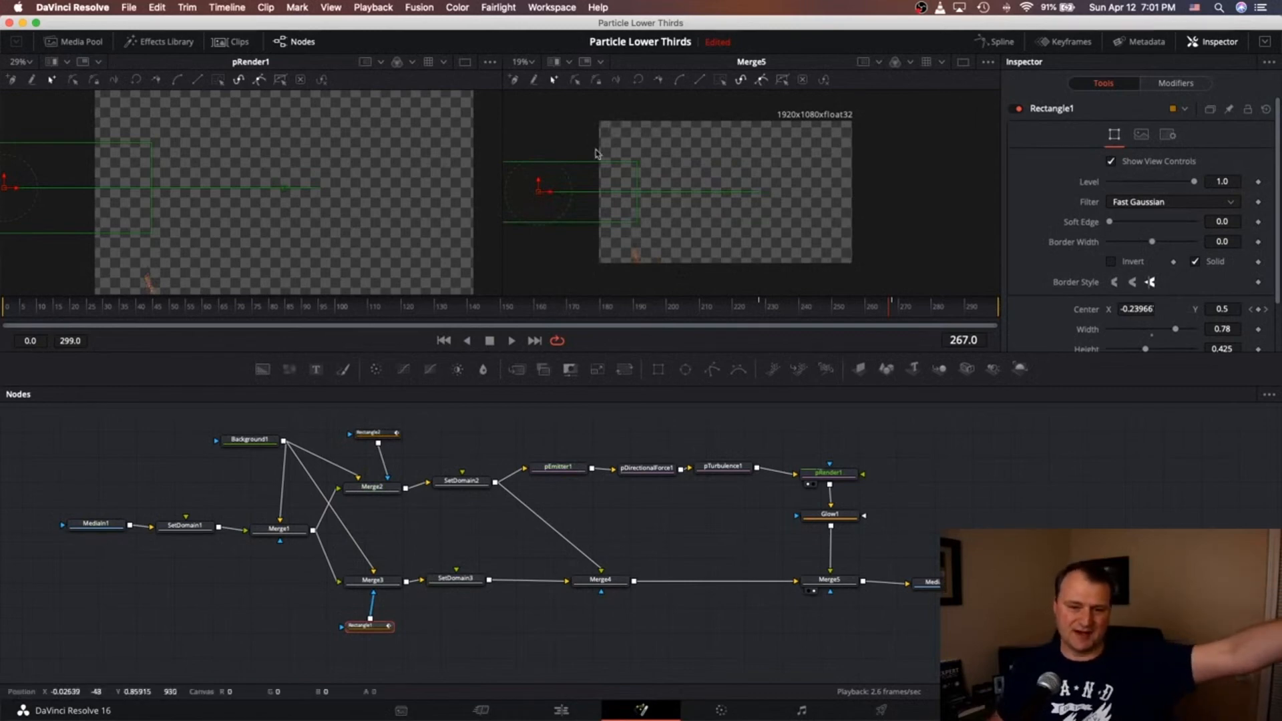
scroll(604, 160, "left", 6)
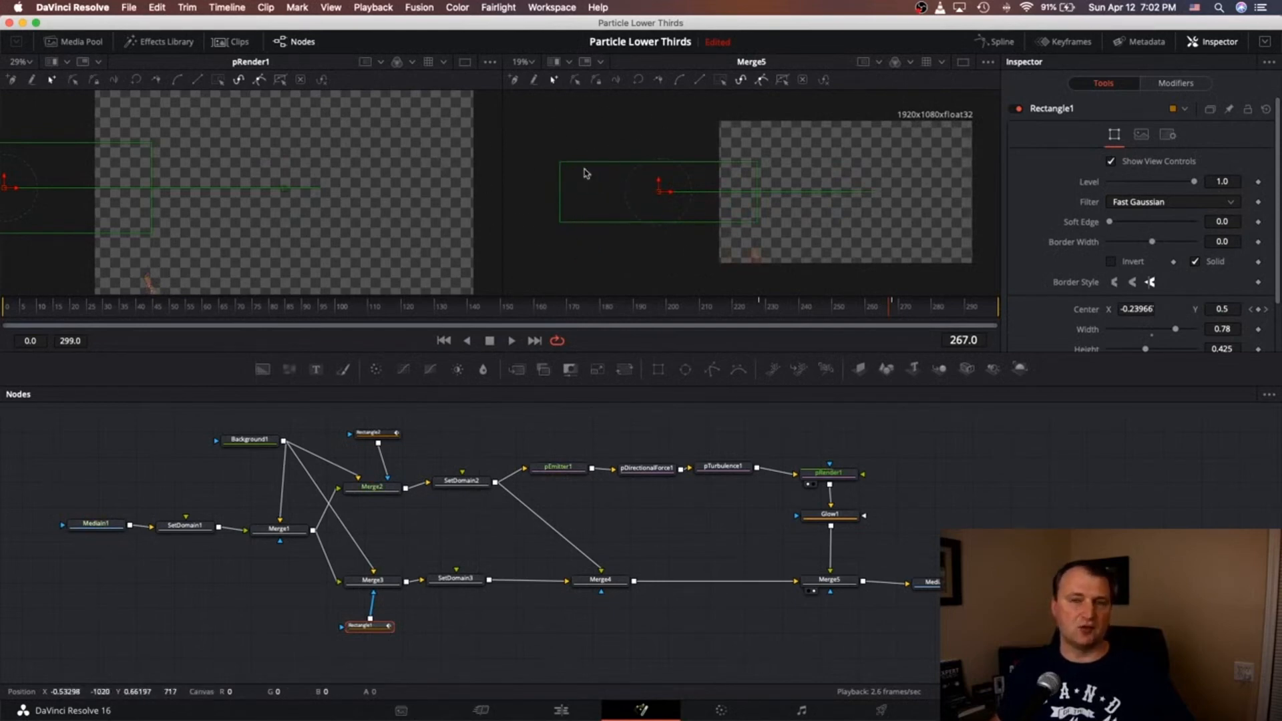
left_click(369, 433)
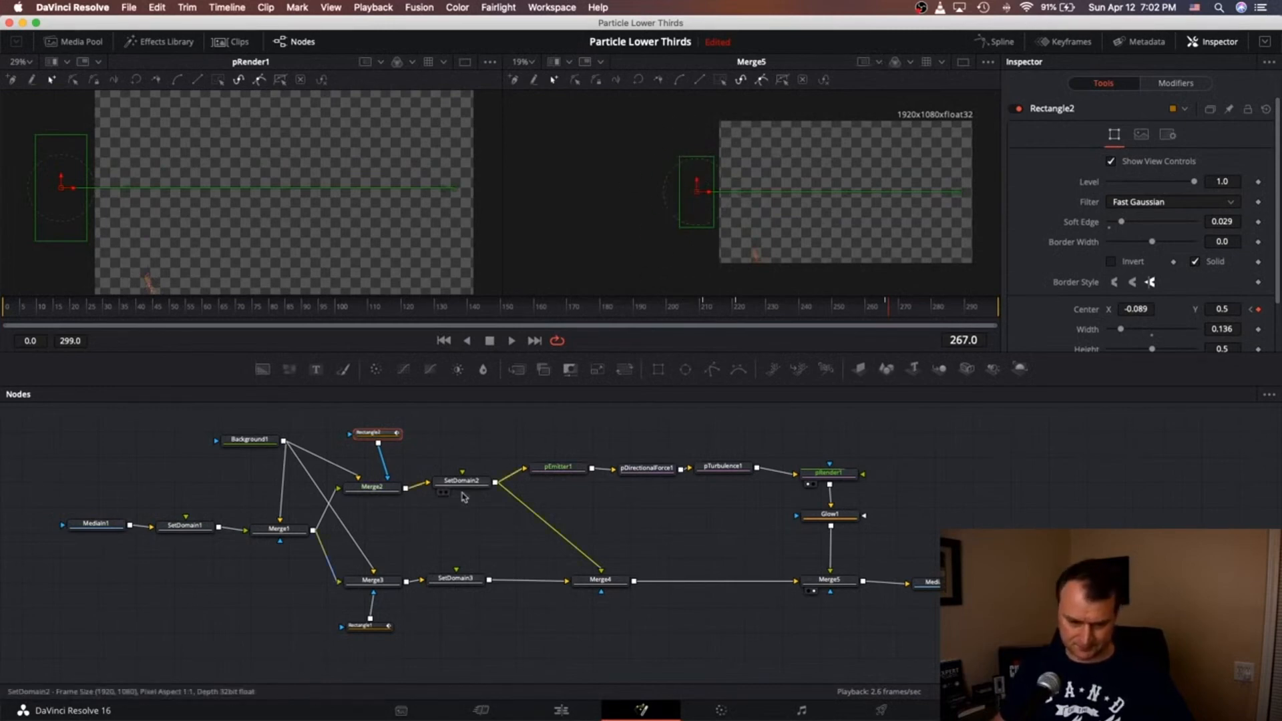
Step: Play the composition through its loop and examine the logo animation in the Merge5 viewer up close
scroll(462, 480, "right", 3)
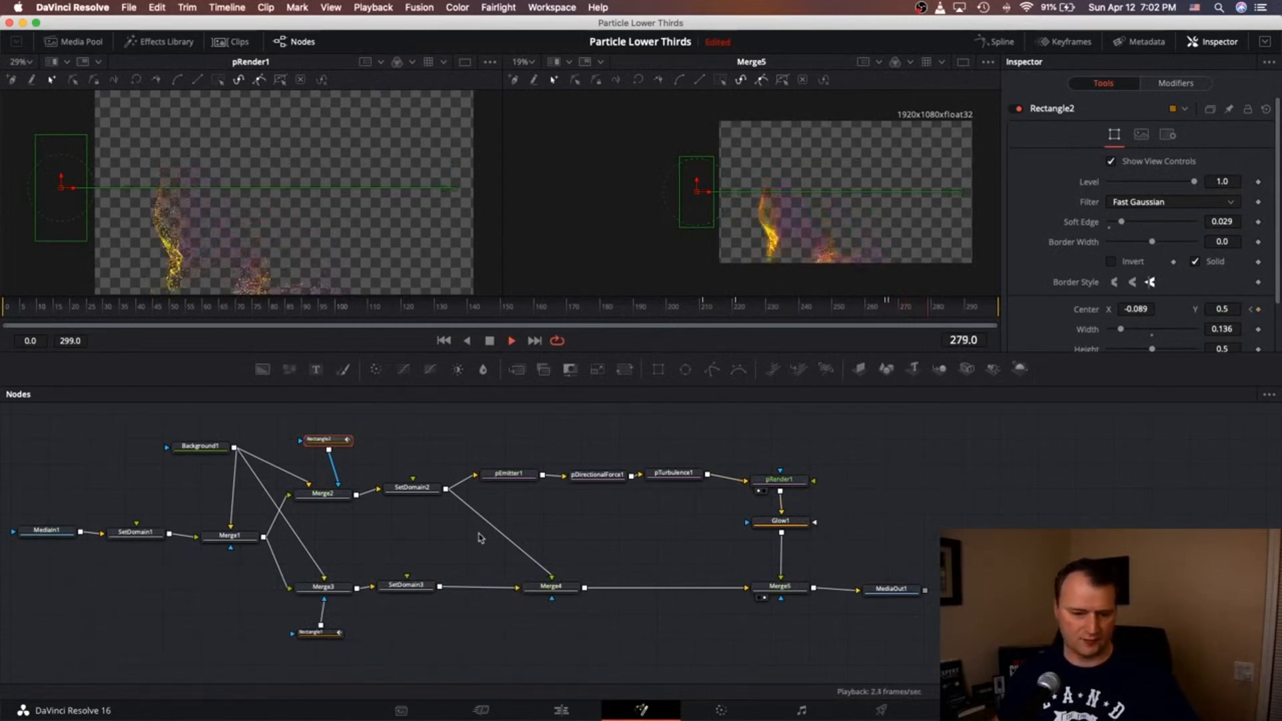
scroll(158, 570, "left", 2)
scroll(158, 569, "down", 1)
scroll(157, 571, "left", 1)
scroll(158, 570, "down", 1)
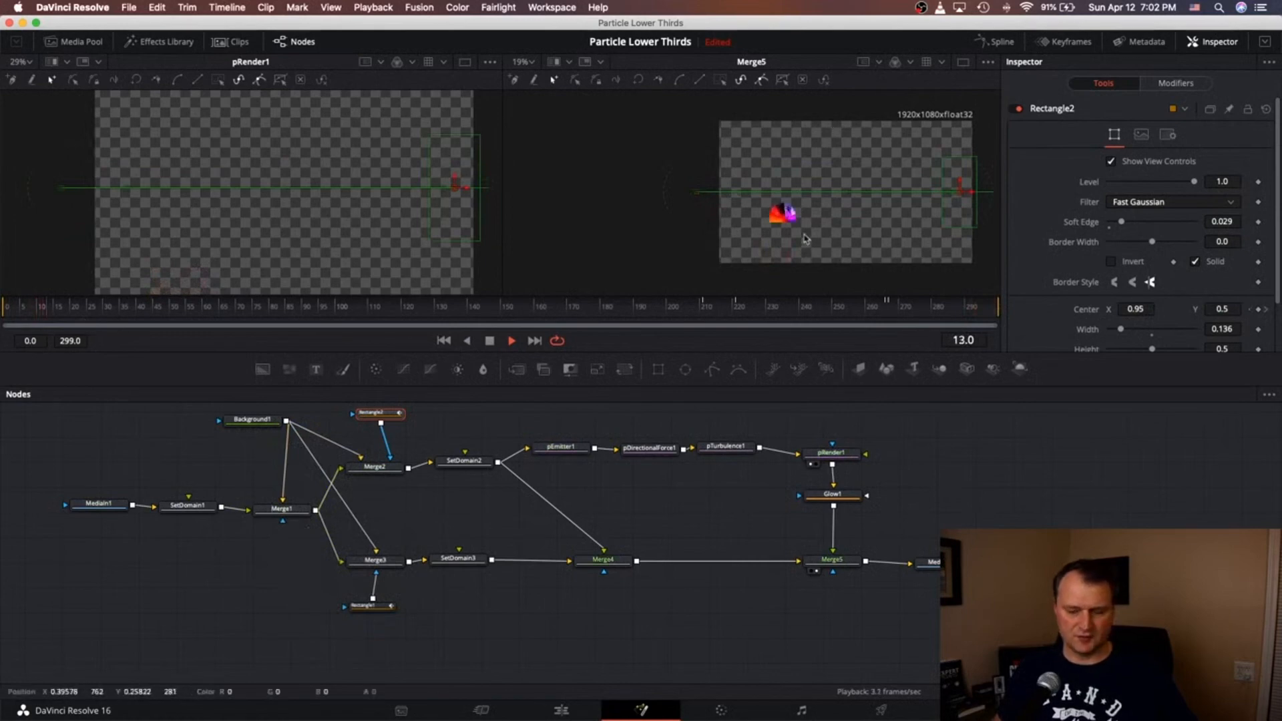
scroll(786, 203, "up", 1)
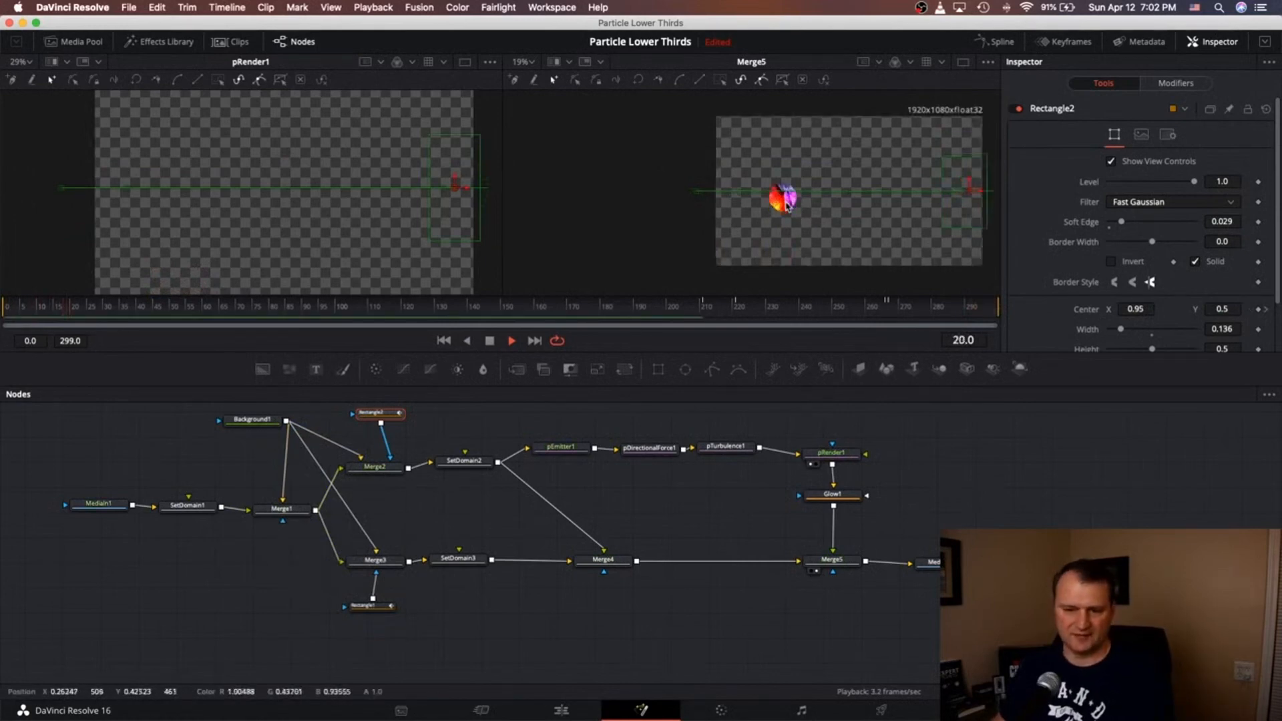
scroll(787, 203, "up", 4)
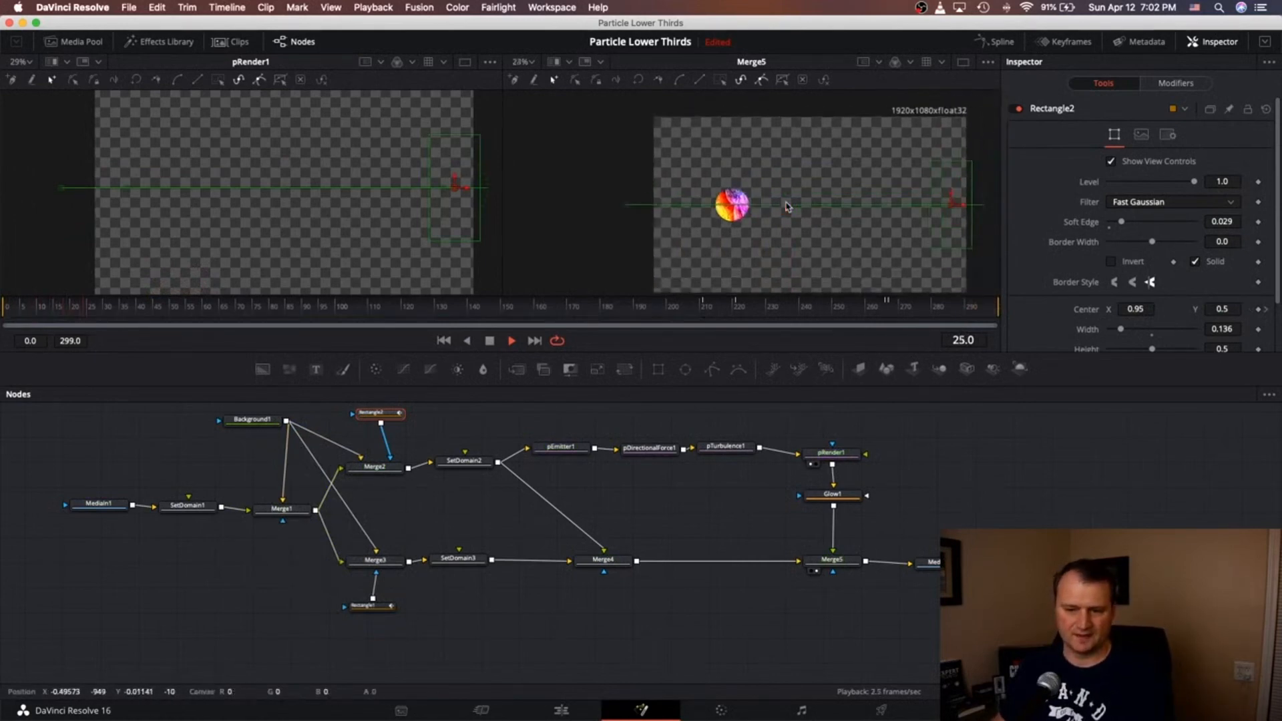
scroll(786, 206, "up", 2)
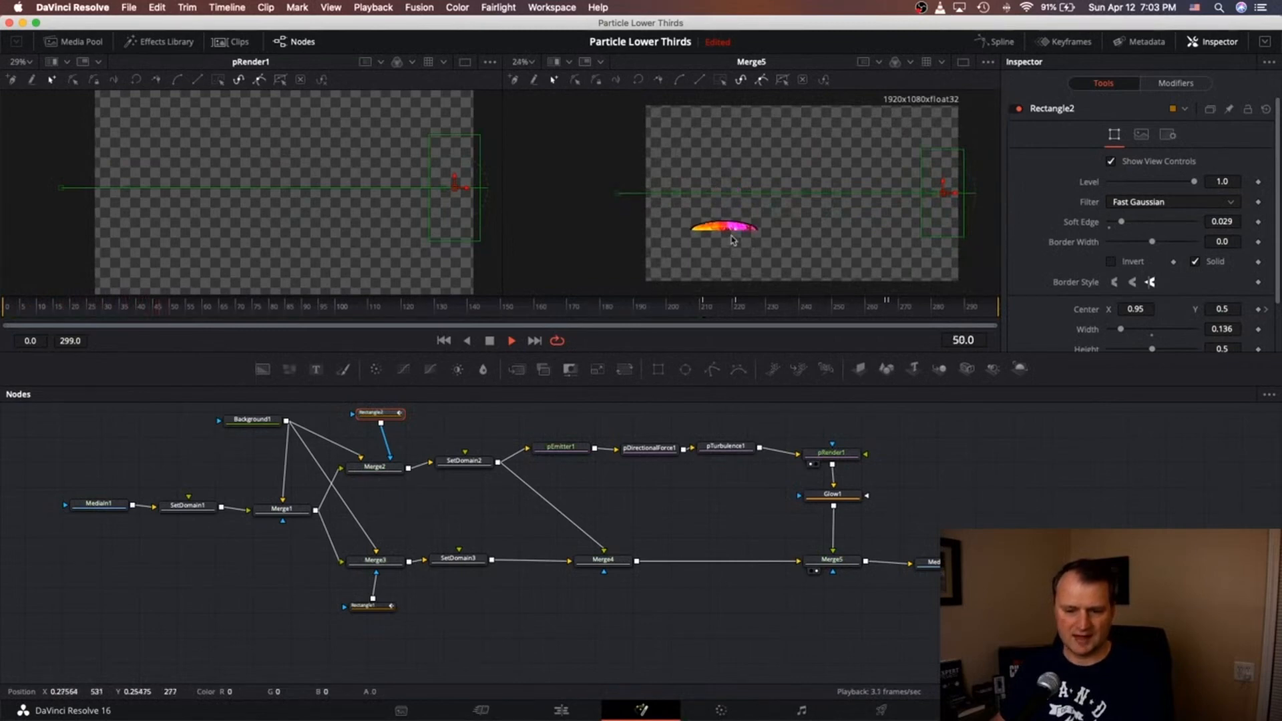
Step: Raise the Rectangle1 mask's height to 0.669 and play the animation through the disintegration to check it
scroll(730, 244, "down", 2)
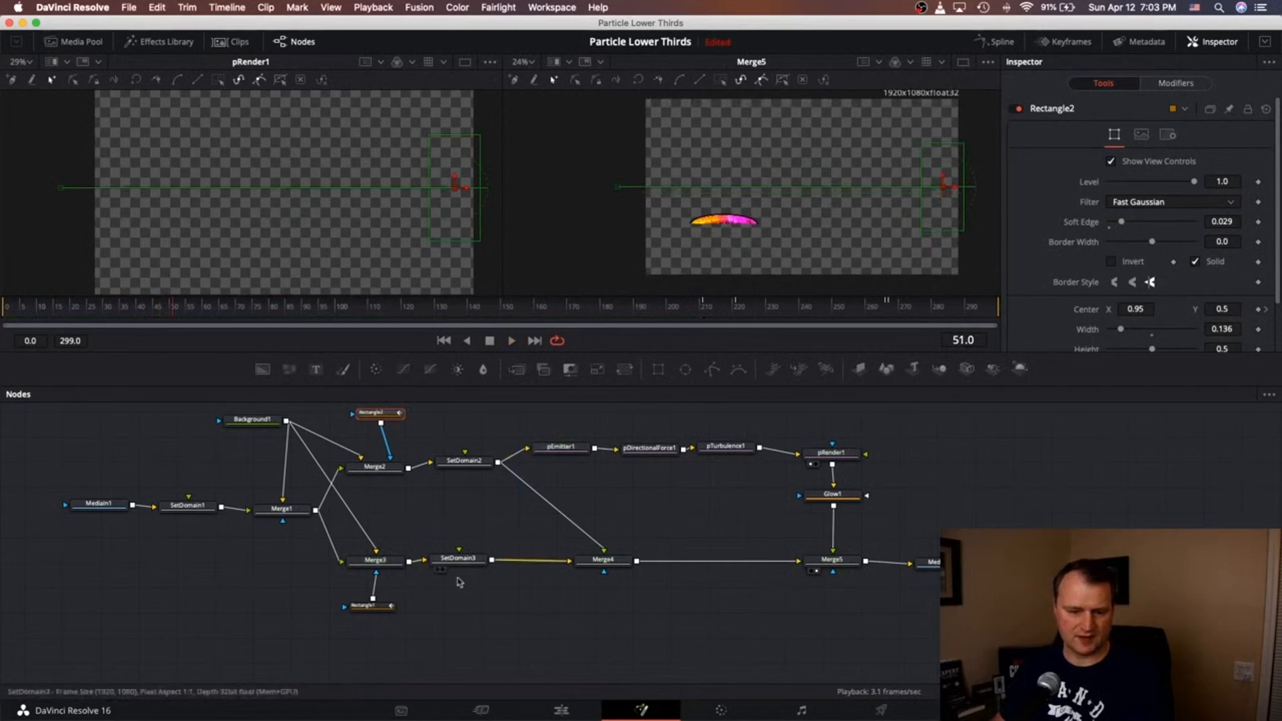
left_click(375, 607)
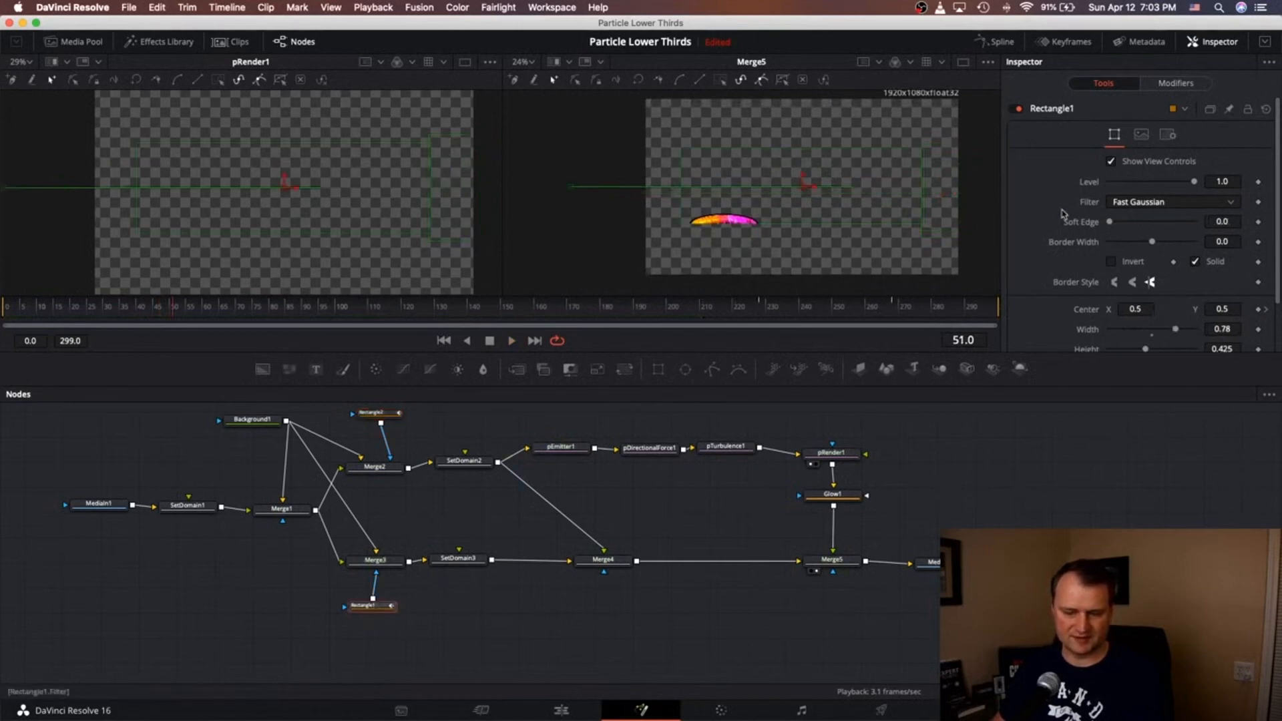
scroll(1154, 288, "down", 3)
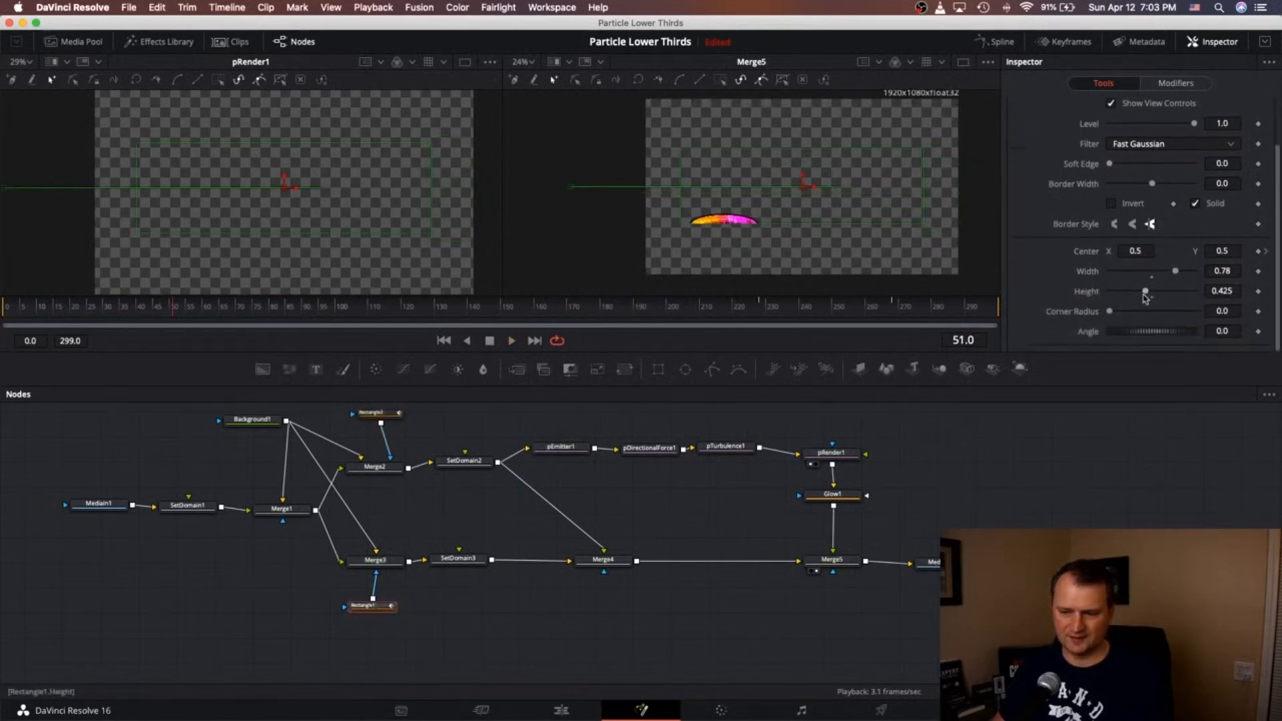
left_click_drag(1151, 292, 1164, 294)
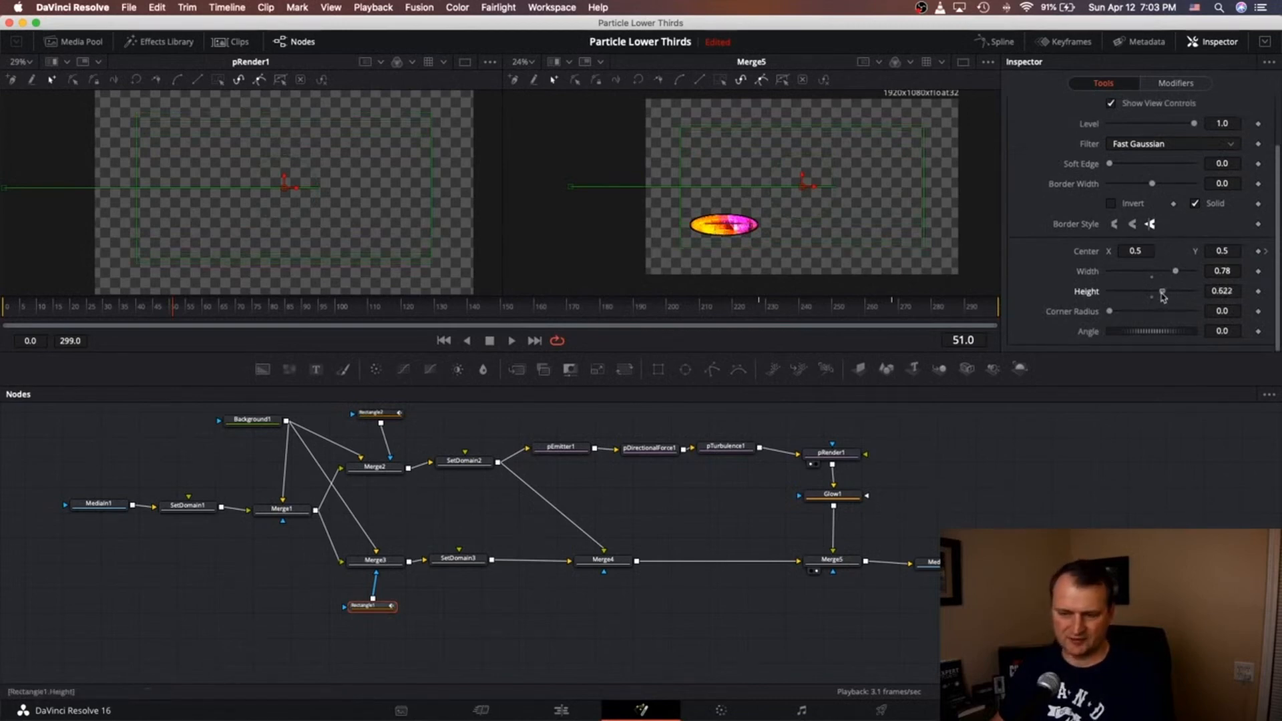
left_click_drag(1156, 298, 1167, 297)
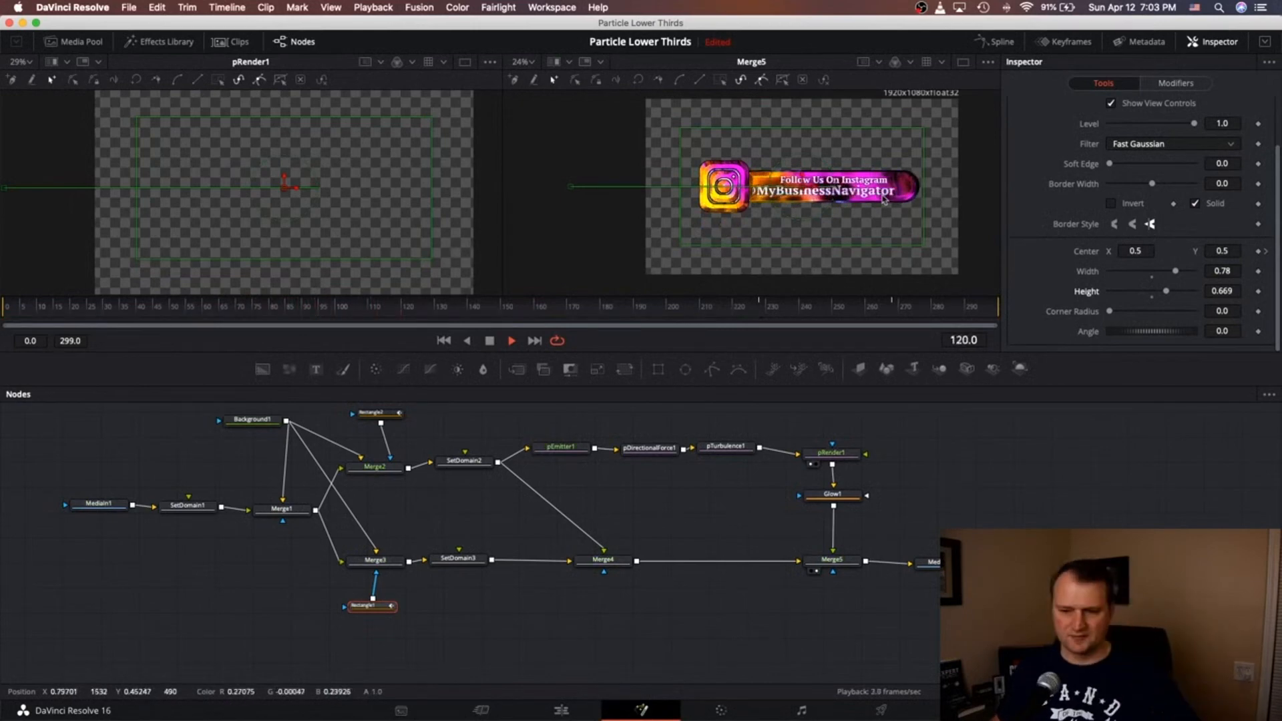
scroll(754, 197, "up", 2)
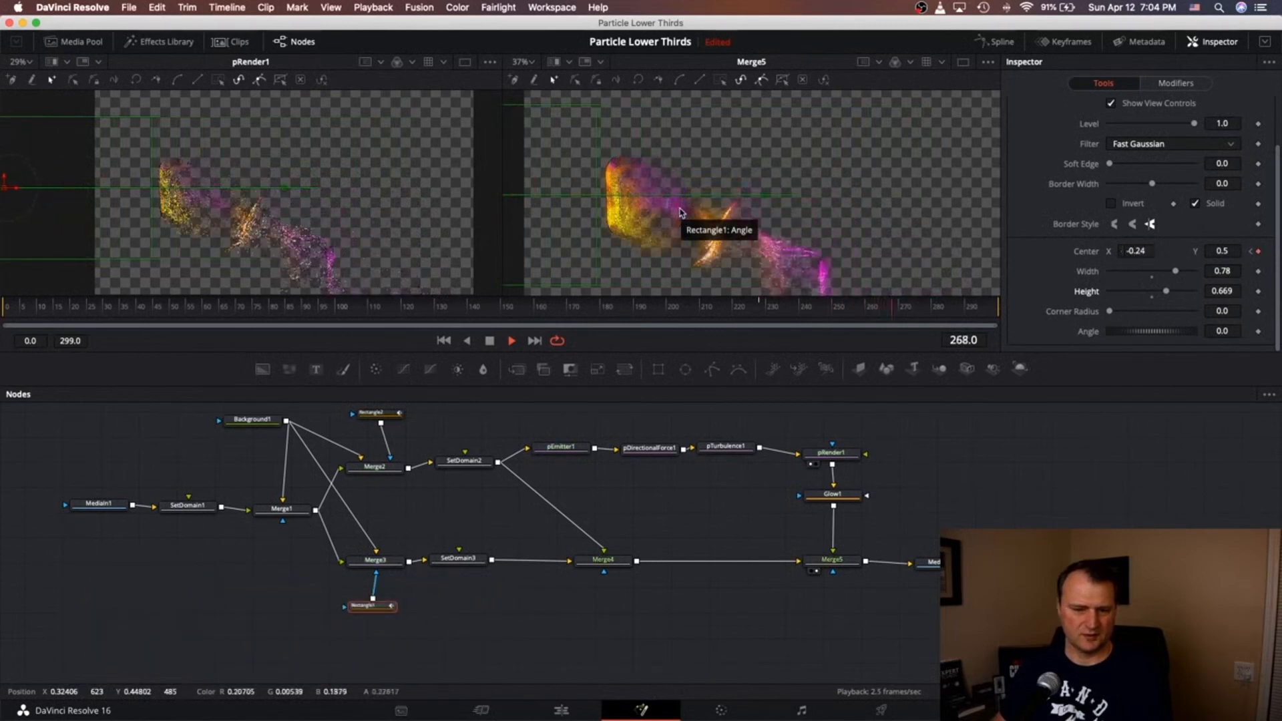
key("space")
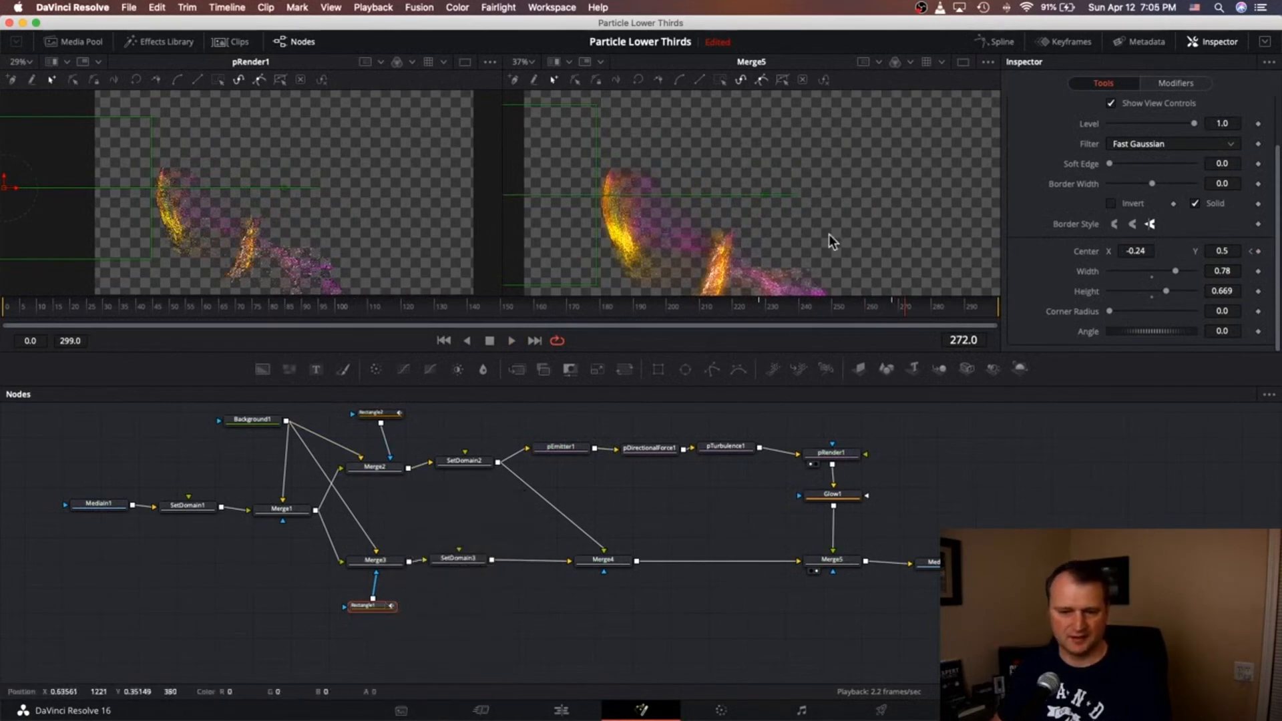
Step: Set the pEmitter1 particle number to 5000
left_click(842, 558)
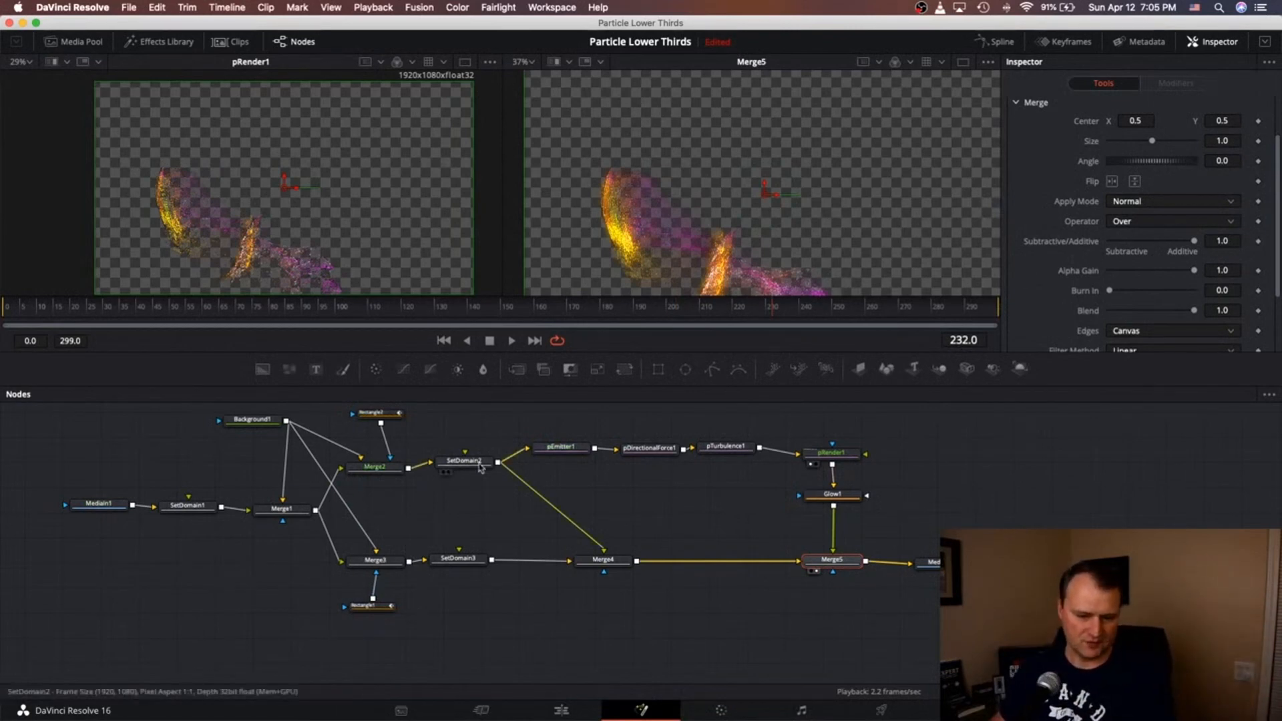
left_click(577, 448)
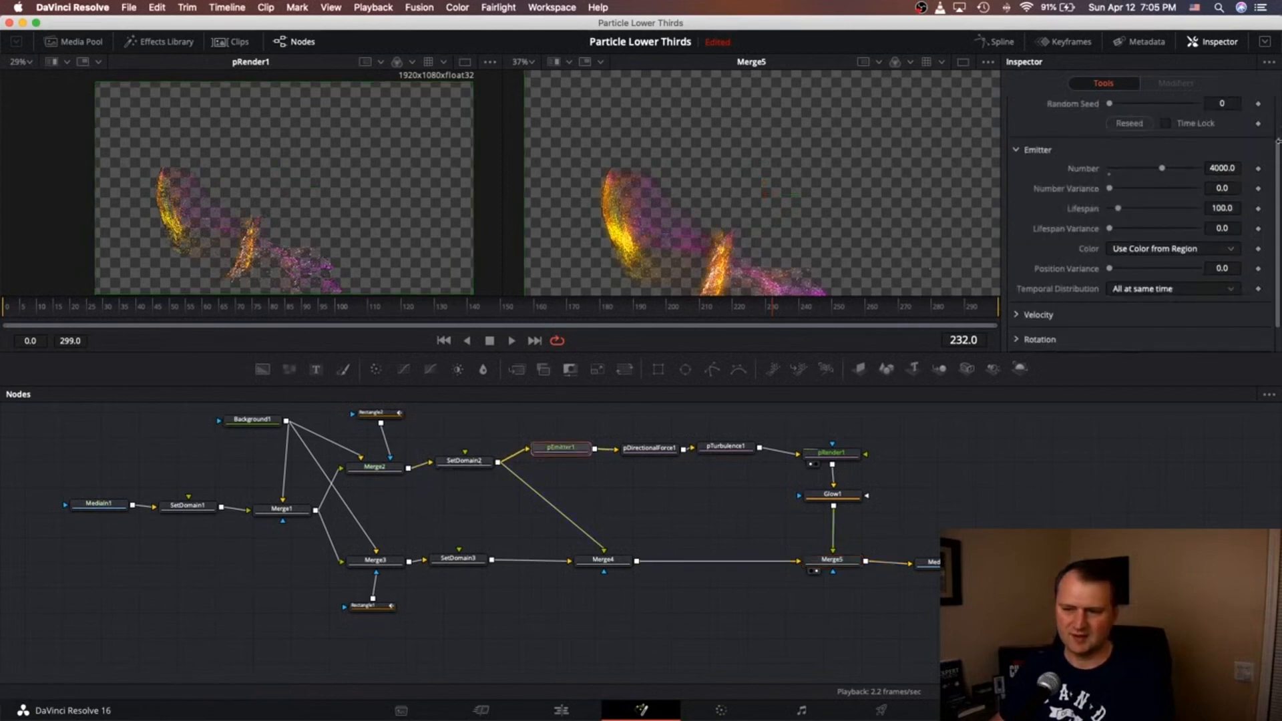
left_click(1230, 168)
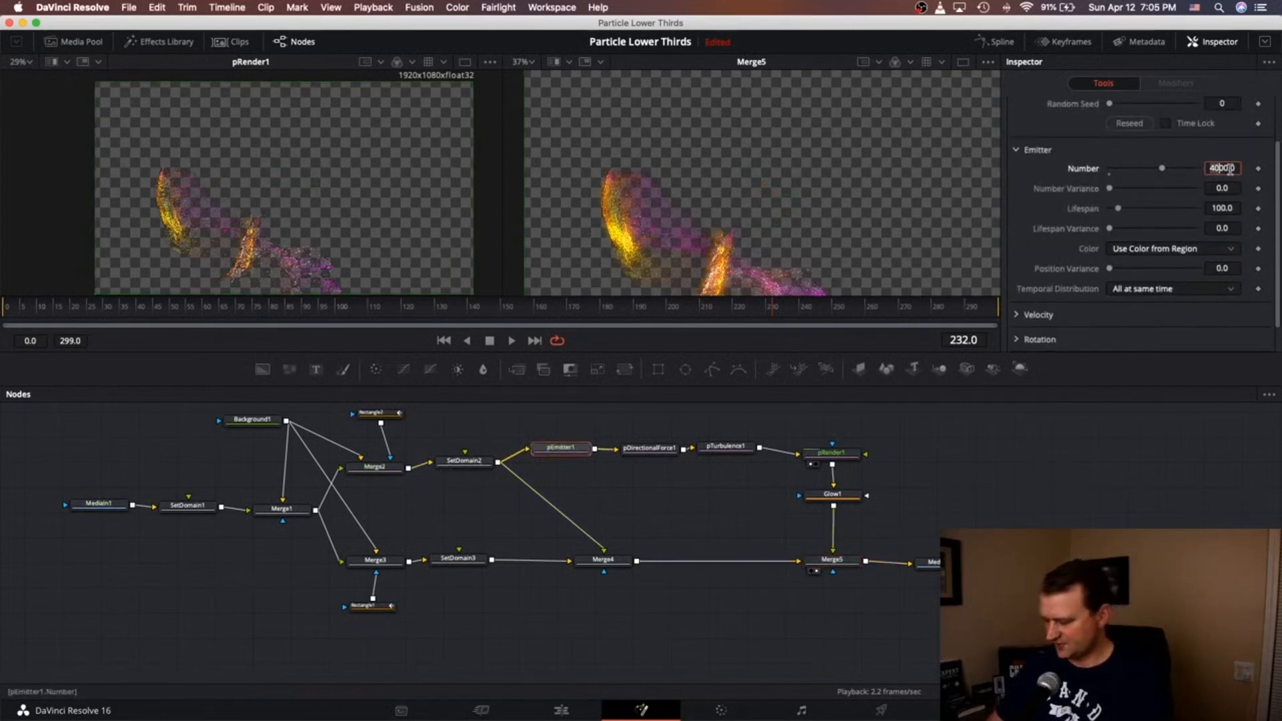
type("5000")
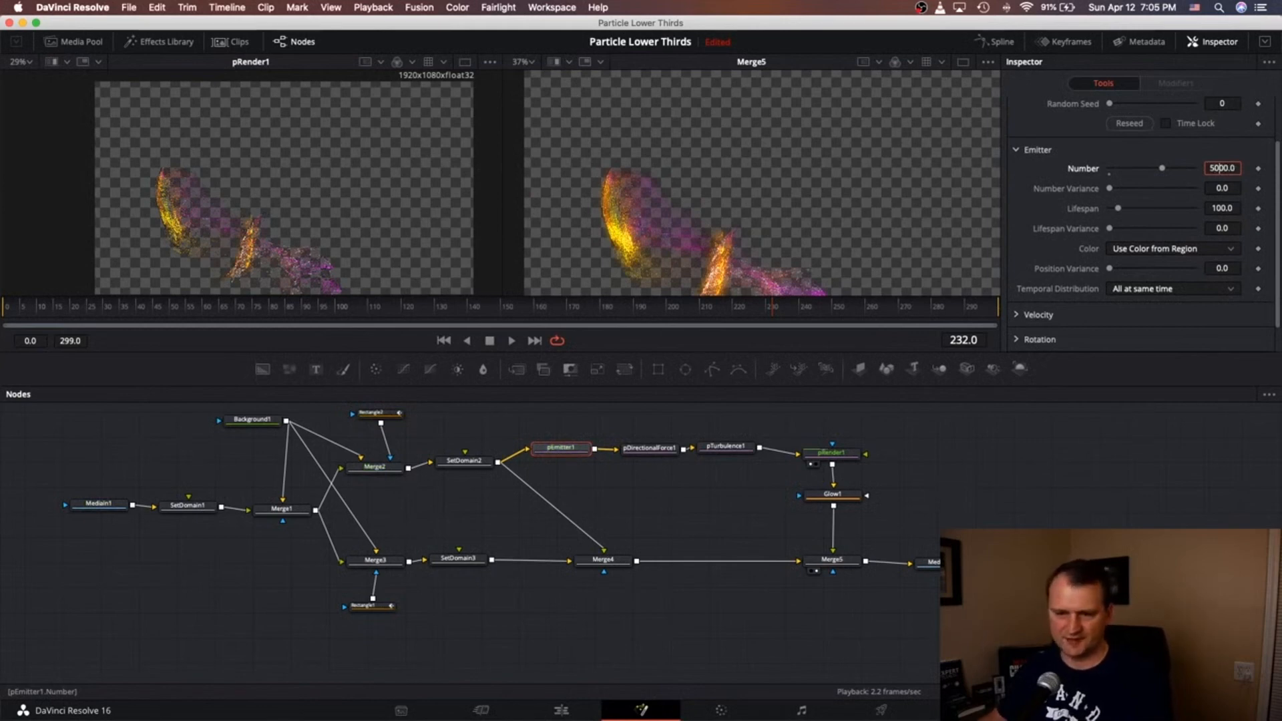
key("Return")
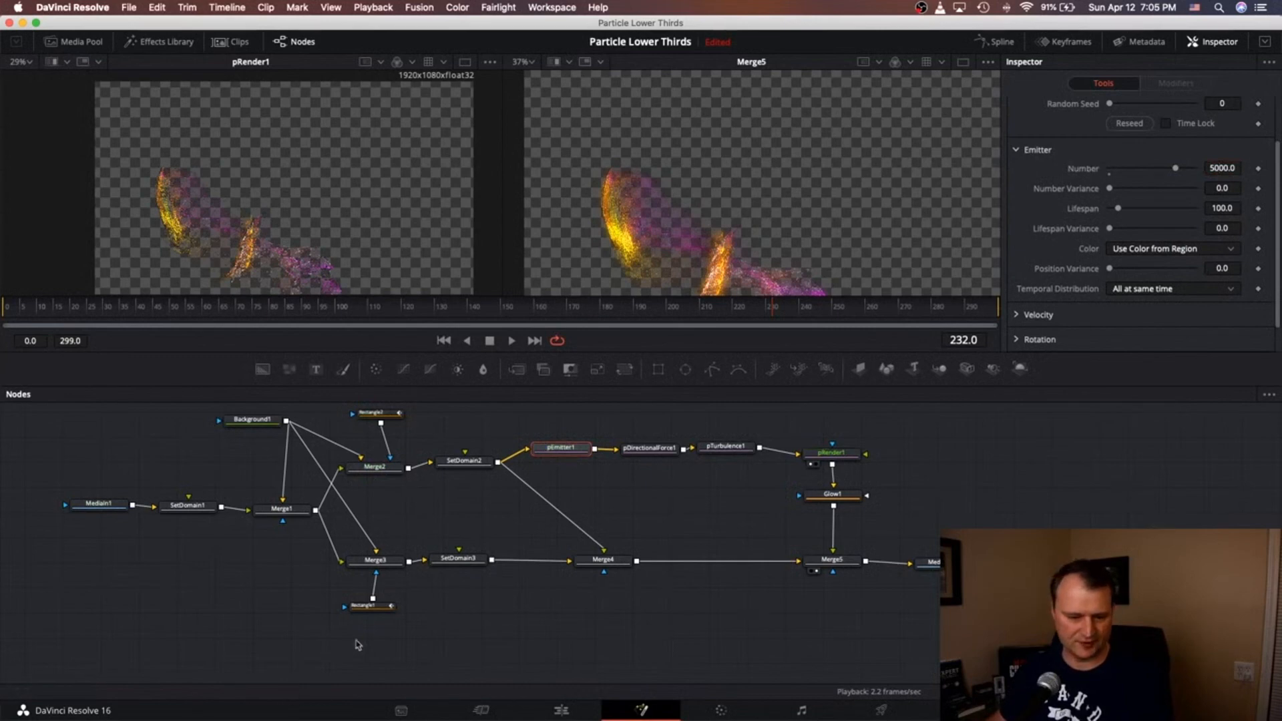
Step: Show only the Rectangle1 and Rectangle2 displacement curves in an enlarged Spline editor, hiding the pEmitter1 and pTurbulence1 curves
left_click(370, 606)
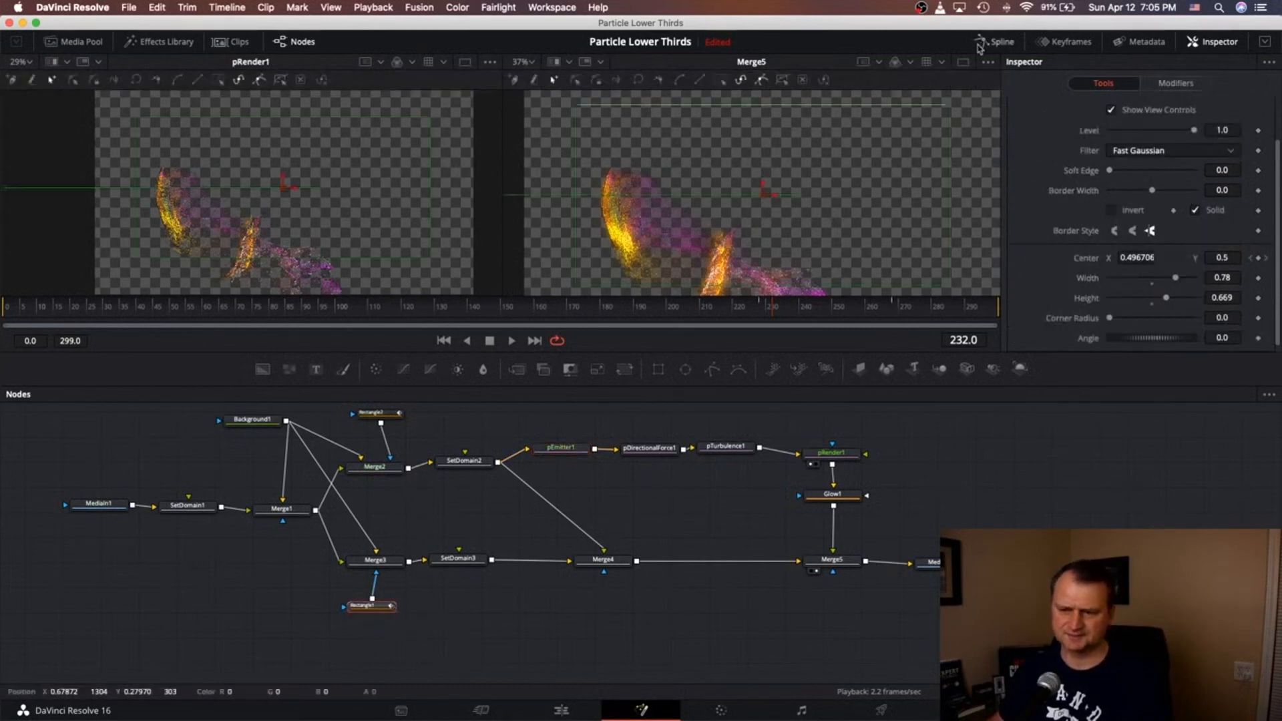
left_click(998, 43)
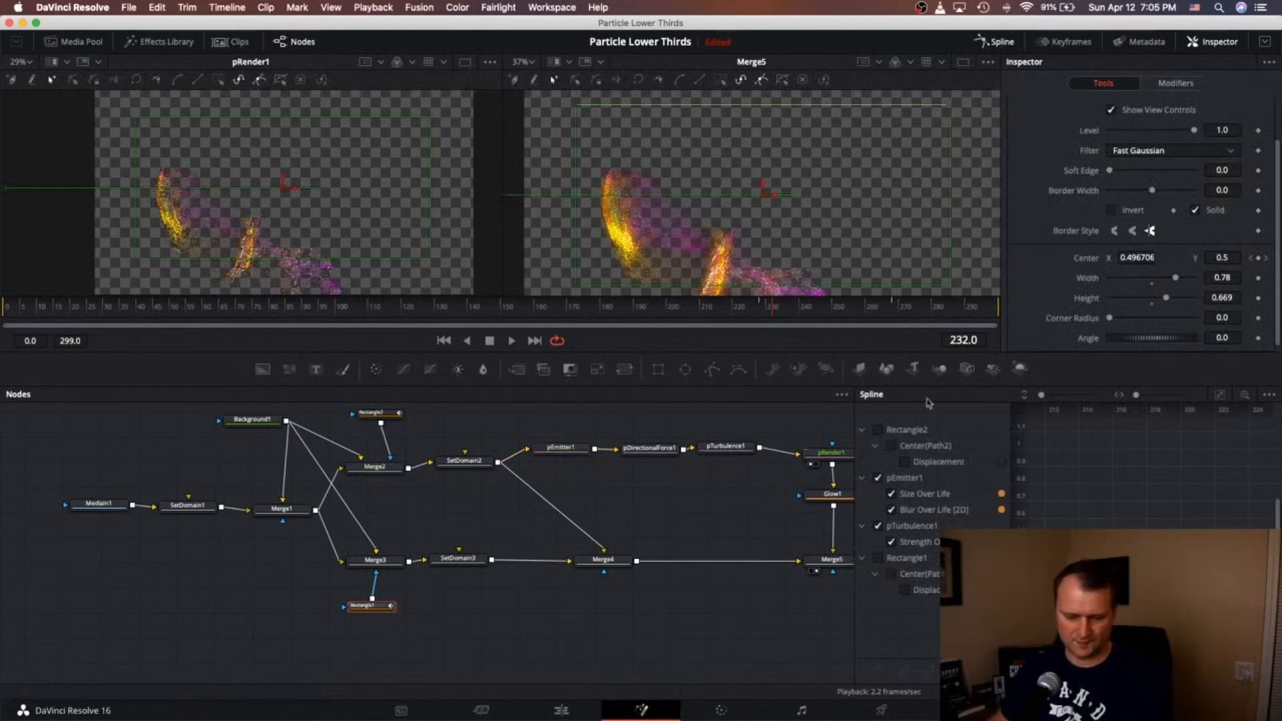
left_click(877, 478)
left_click(877, 526)
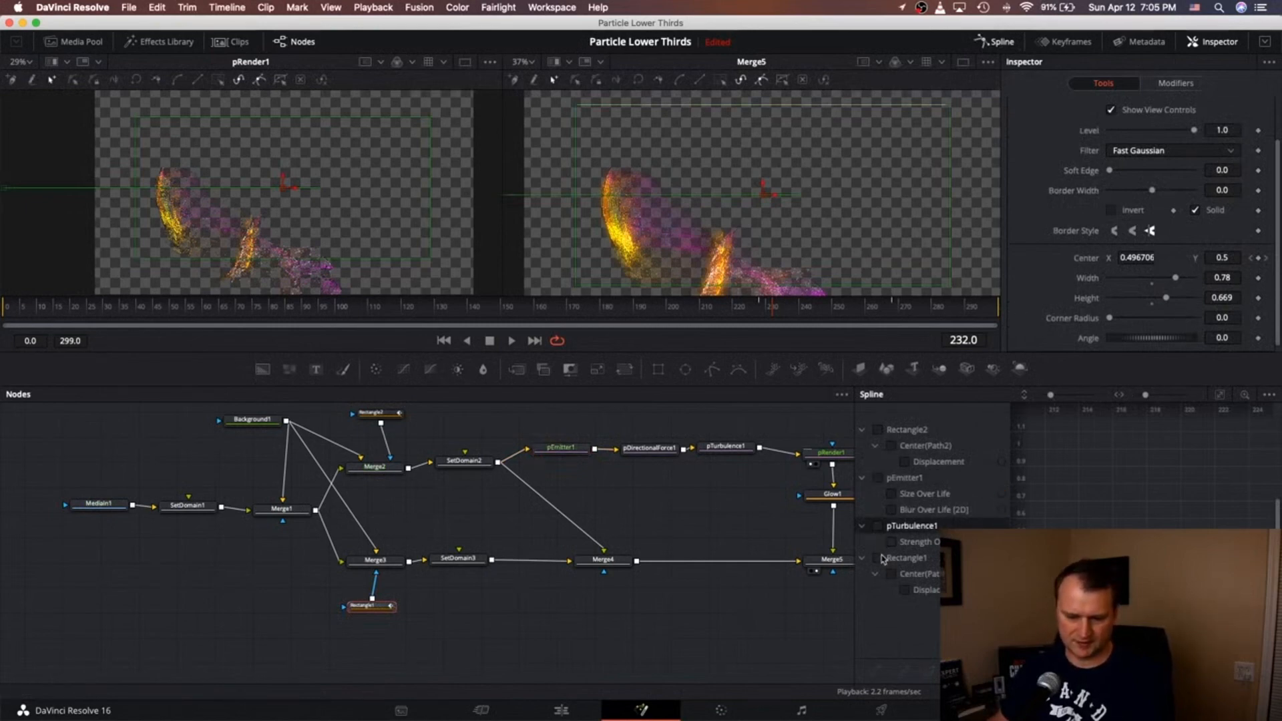
left_click(878, 558)
left_click(877, 430)
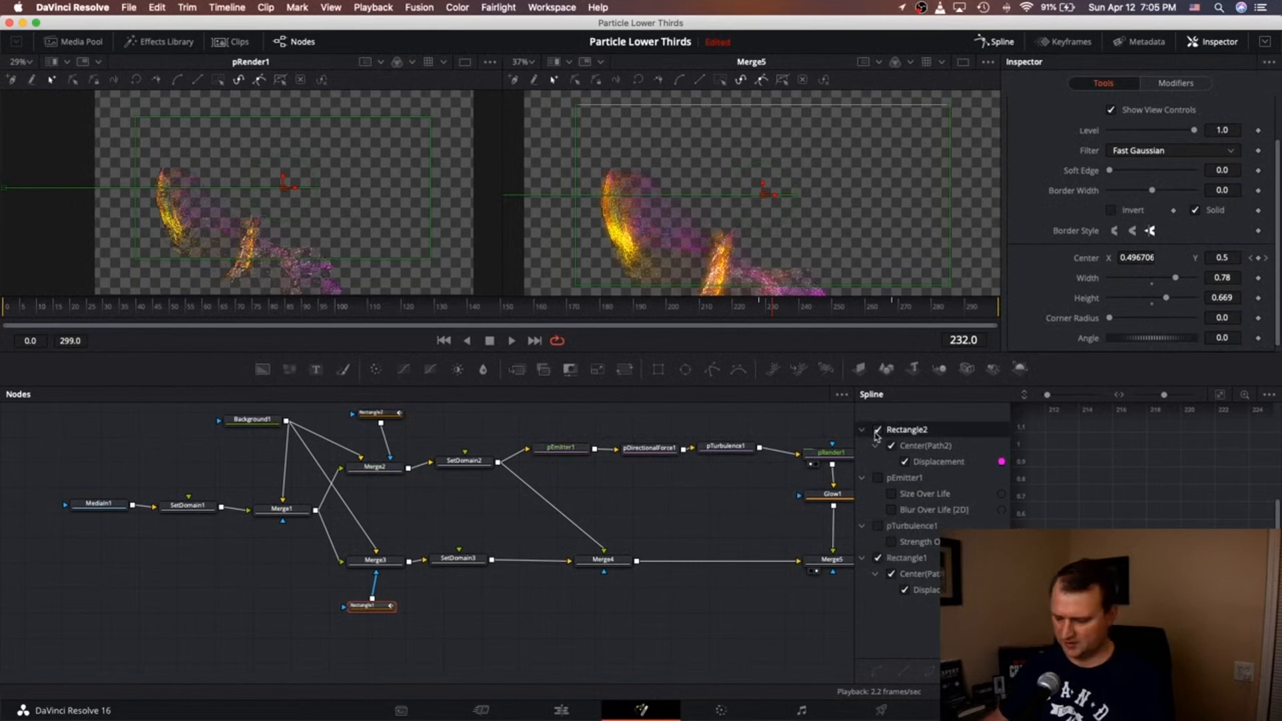
key("F4")
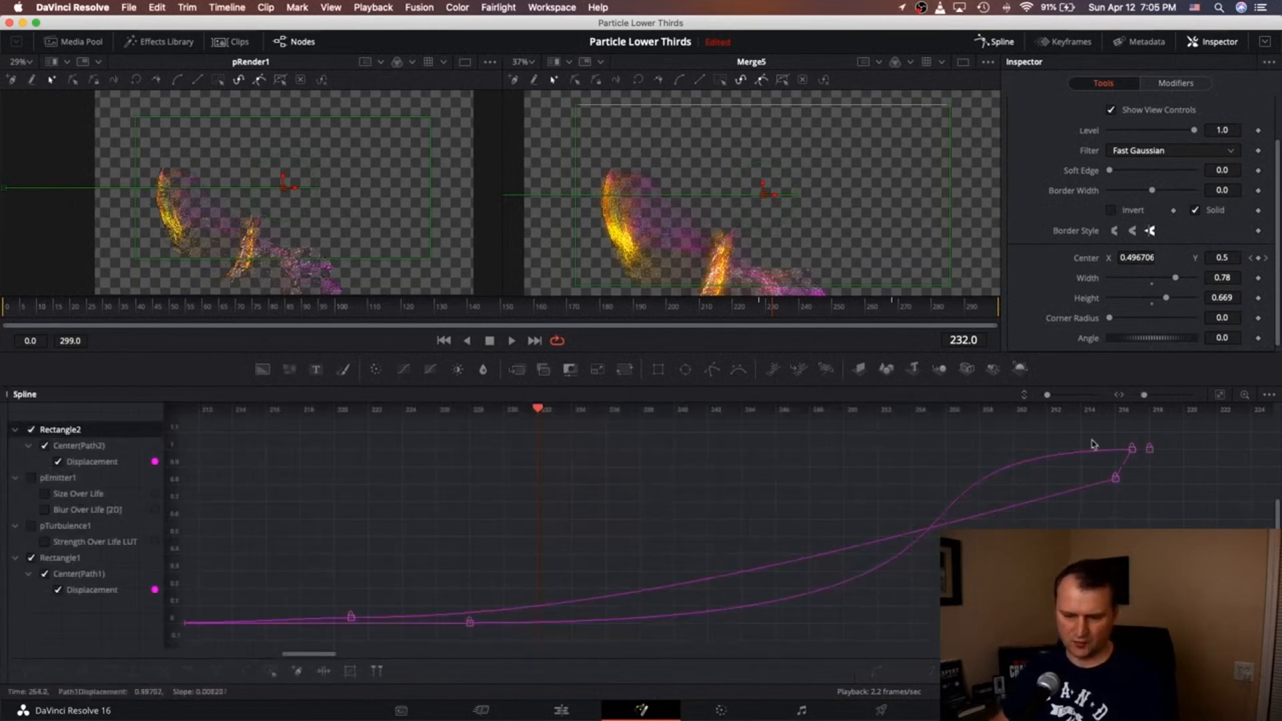
Step: Select the Rectangle2 displacement keyframes near frames 221 and 266 and smooth the curve through them
left_click_drag(1141, 477, 330, 646)
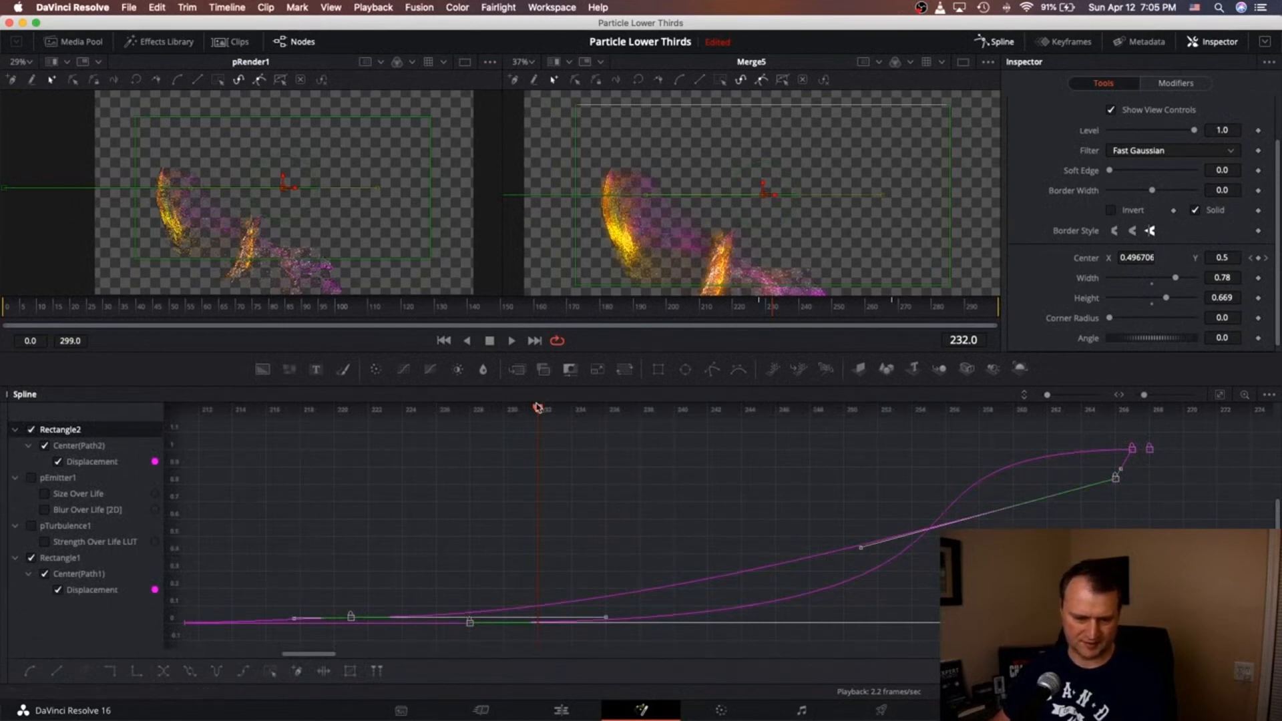
left_click_drag(709, 412, 1098, 409)
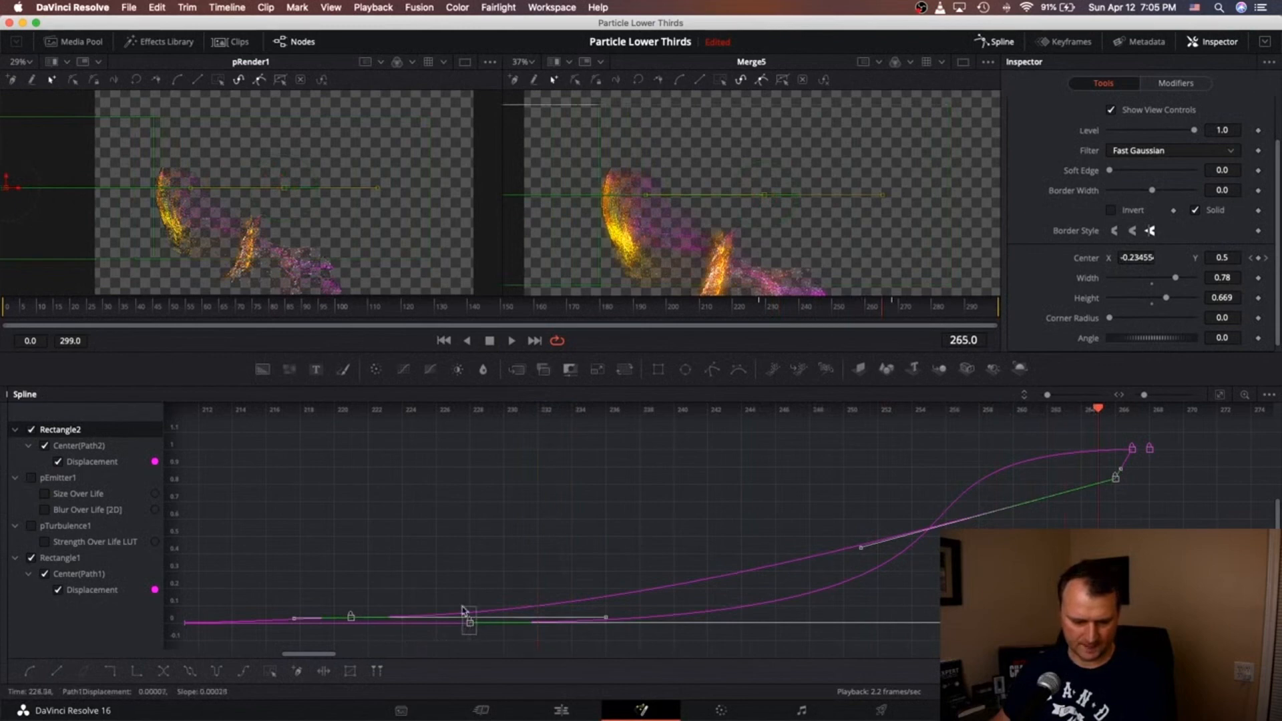
left_click(394, 623)
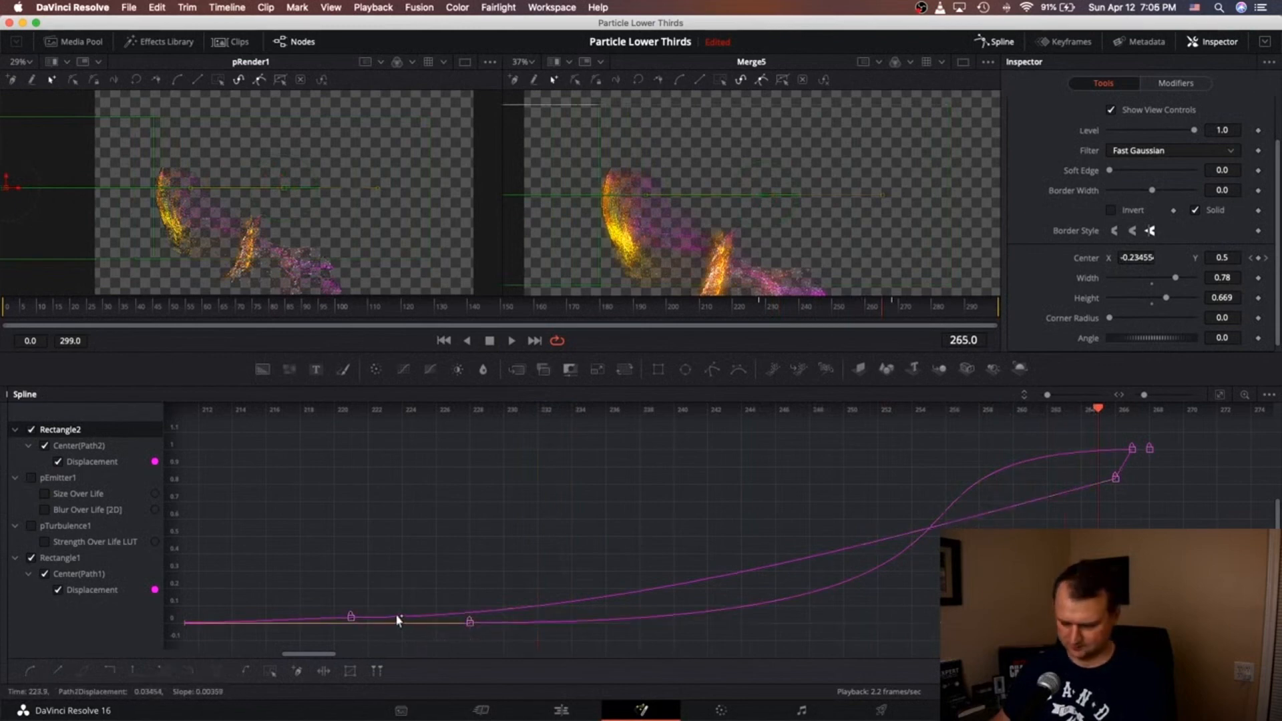
left_click(384, 612)
left_click_drag(321, 598, 371, 655)
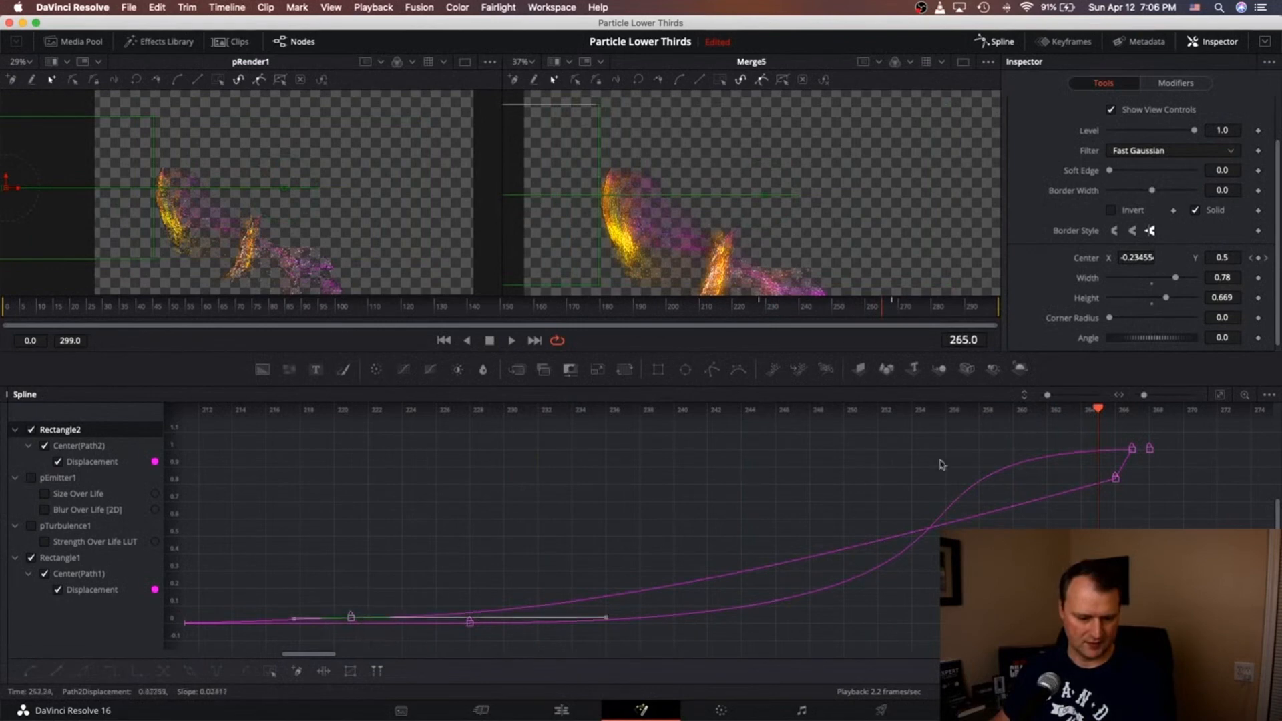
left_click_drag(1158, 506, 1078, 465)
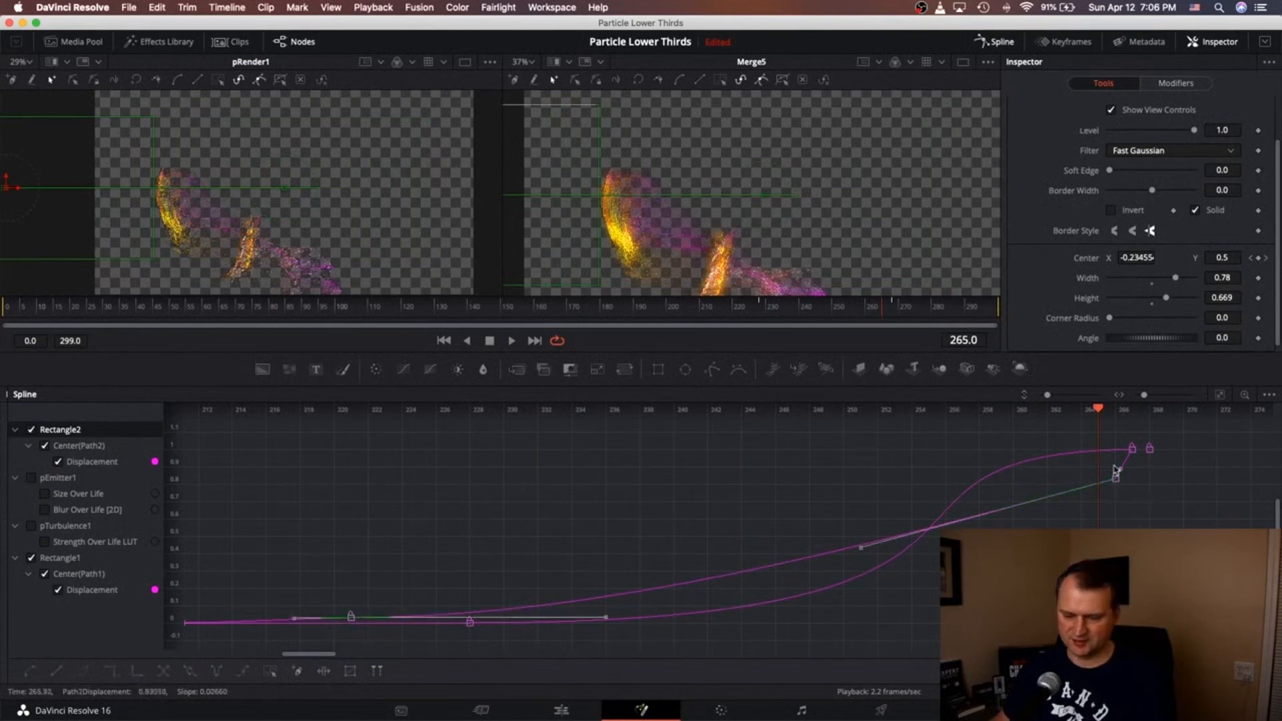
key("shift+s")
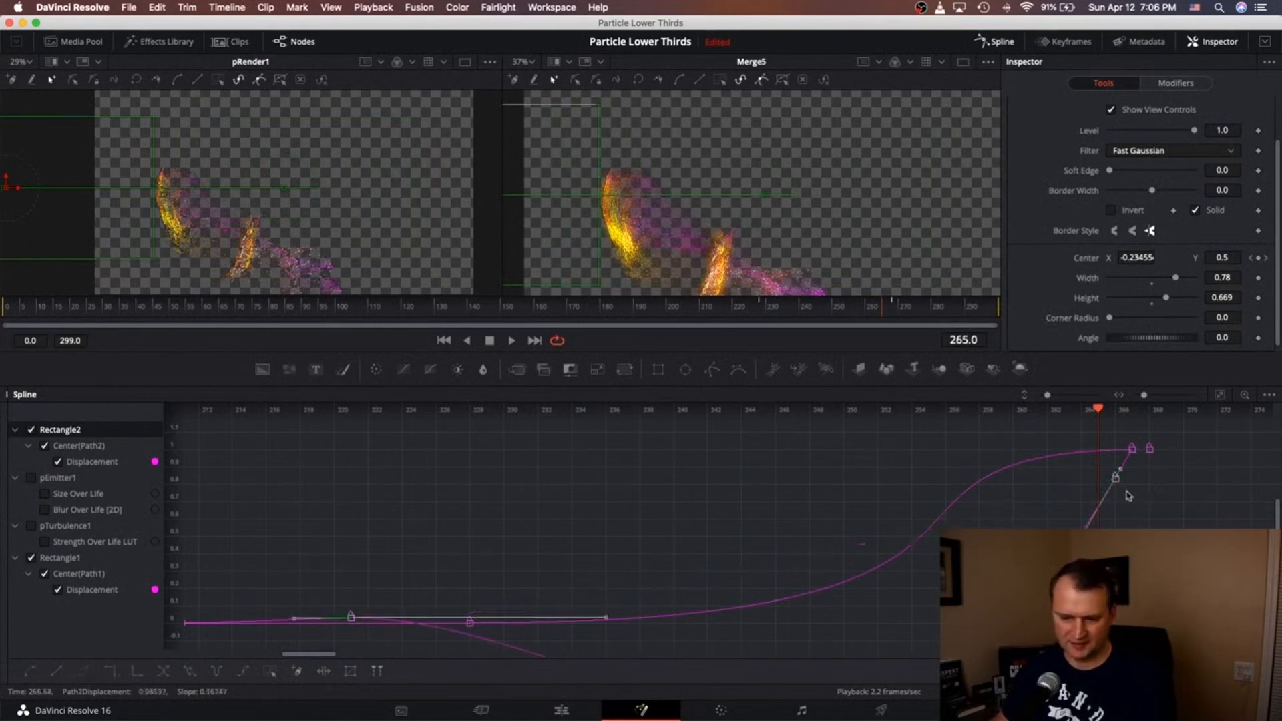
Step: Bring the incoming handle of the Rectangle2 displacement keyframe at frame 266 up until it is level
scroll(1127, 495, "down", 10)
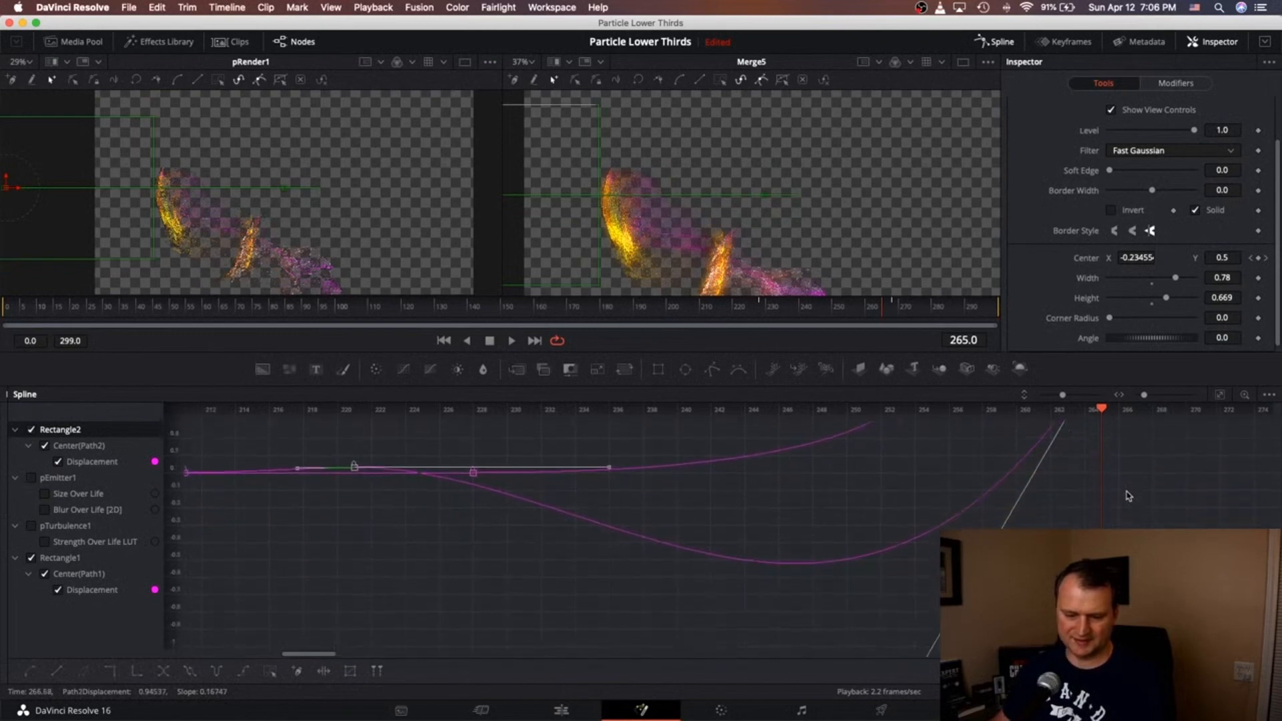
scroll(1127, 495, "down", 6)
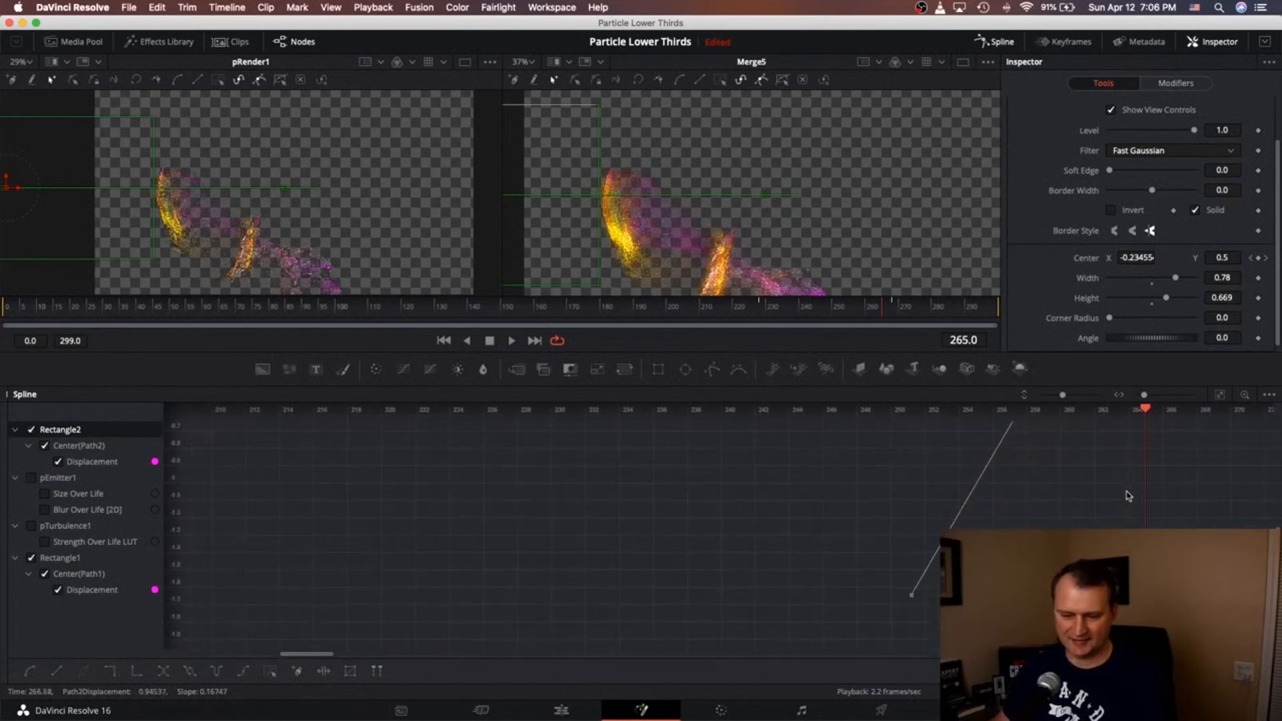
scroll(1127, 495, "down", 8)
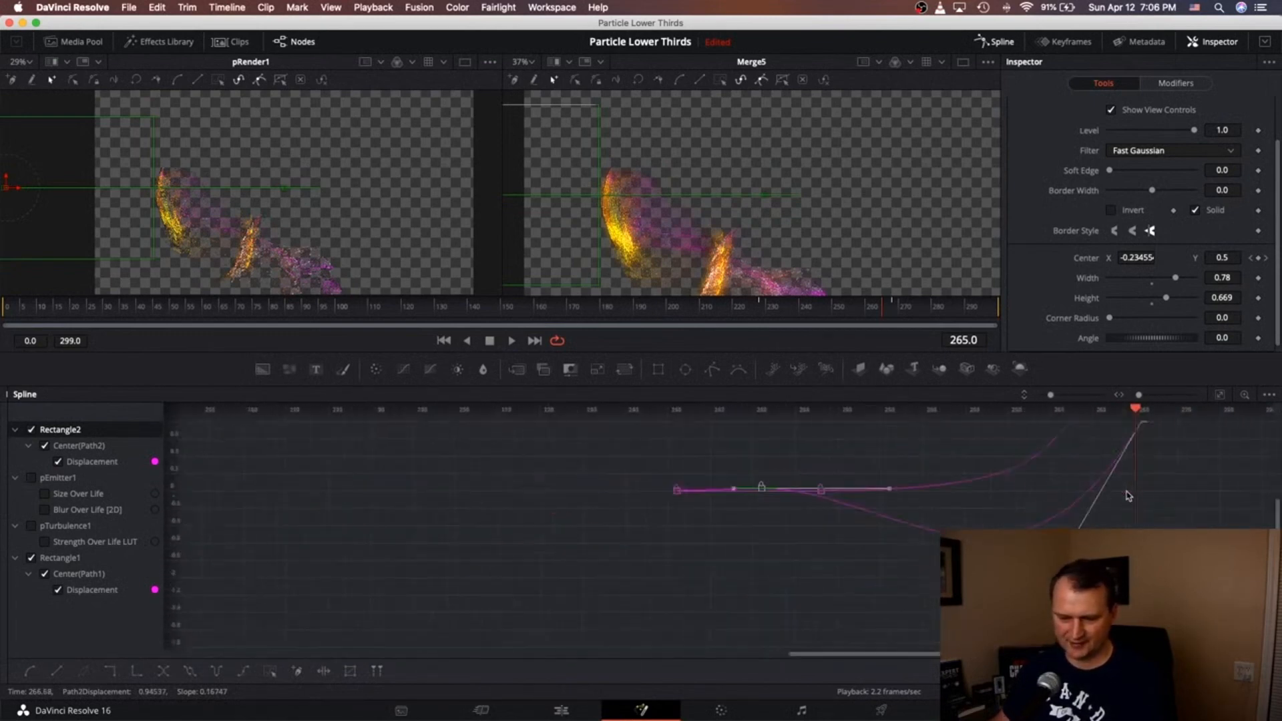
scroll(1127, 495, "down", 4)
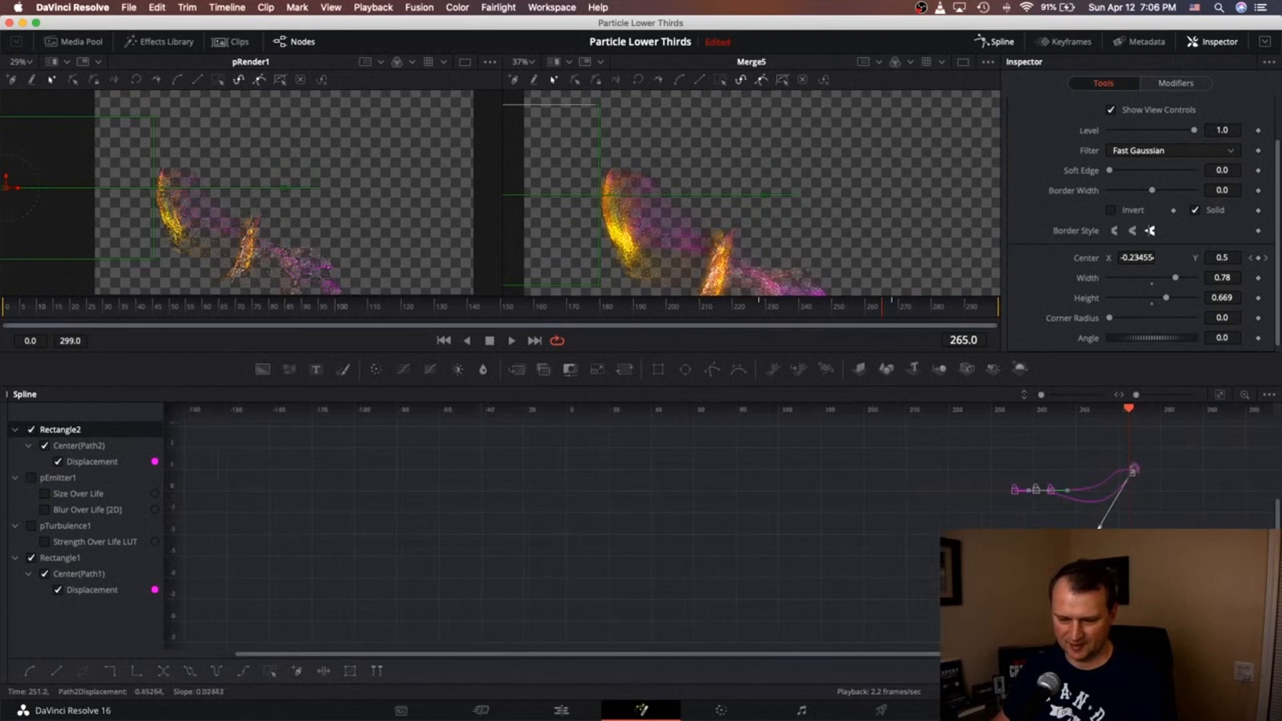
left_click_drag(1099, 528, 1079, 484)
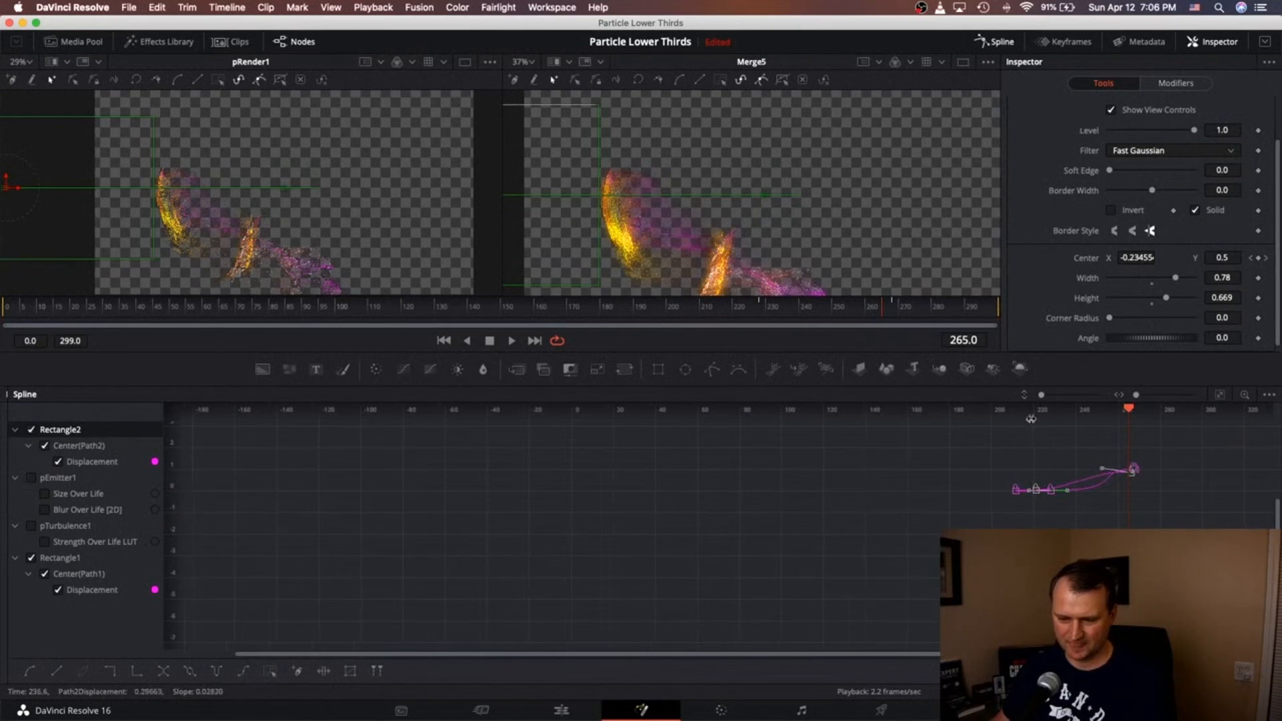
scroll(1029, 421, "up", 4)
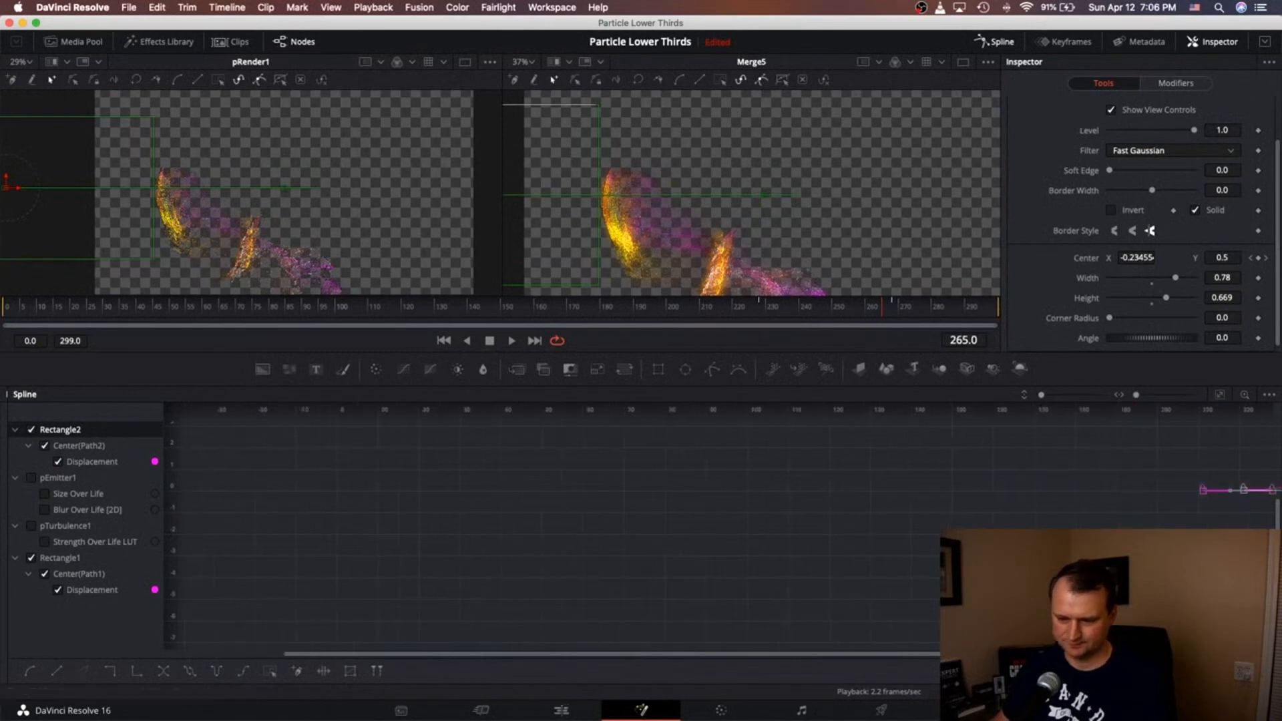
left_click(1218, 398)
left_click_drag(931, 439, 951, 485)
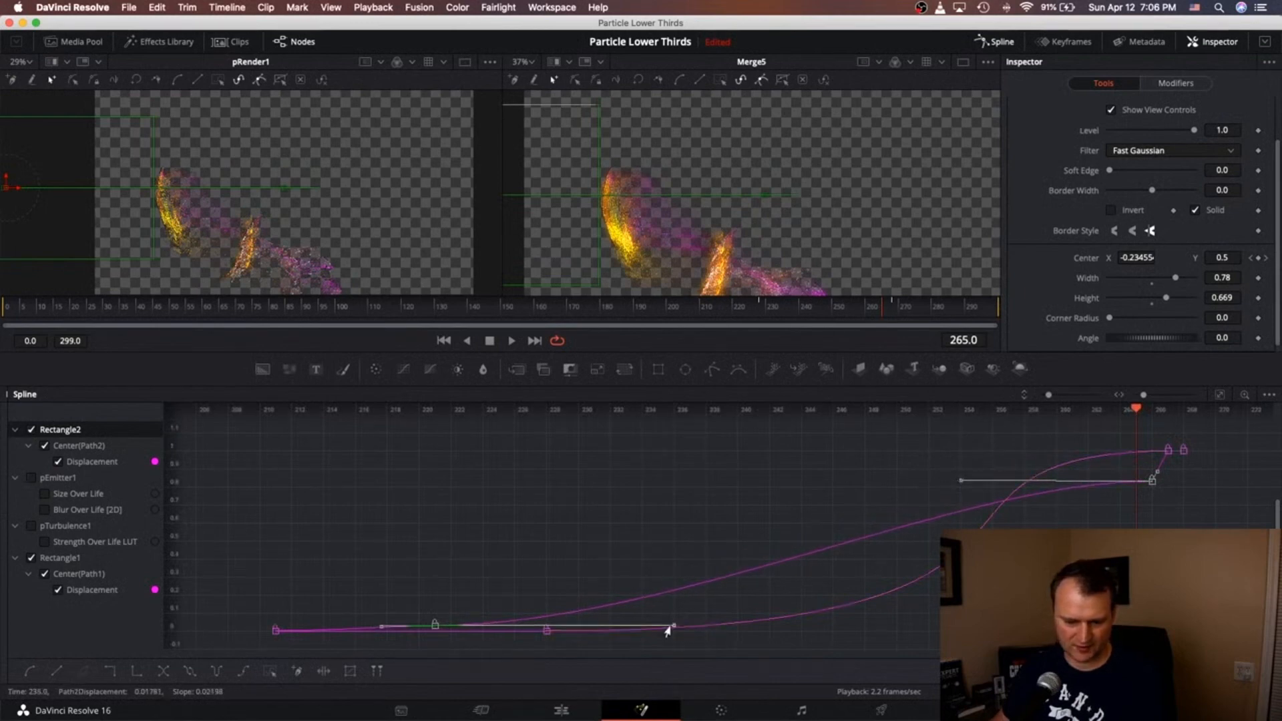
Step: Lengthen the easing handles at both ends of the Rectangle2 displacement curve so it closely follows the Rectangle1 curve
left_click_drag(673, 629, 1162, 628)
left_click_drag(957, 485, 784, 486)
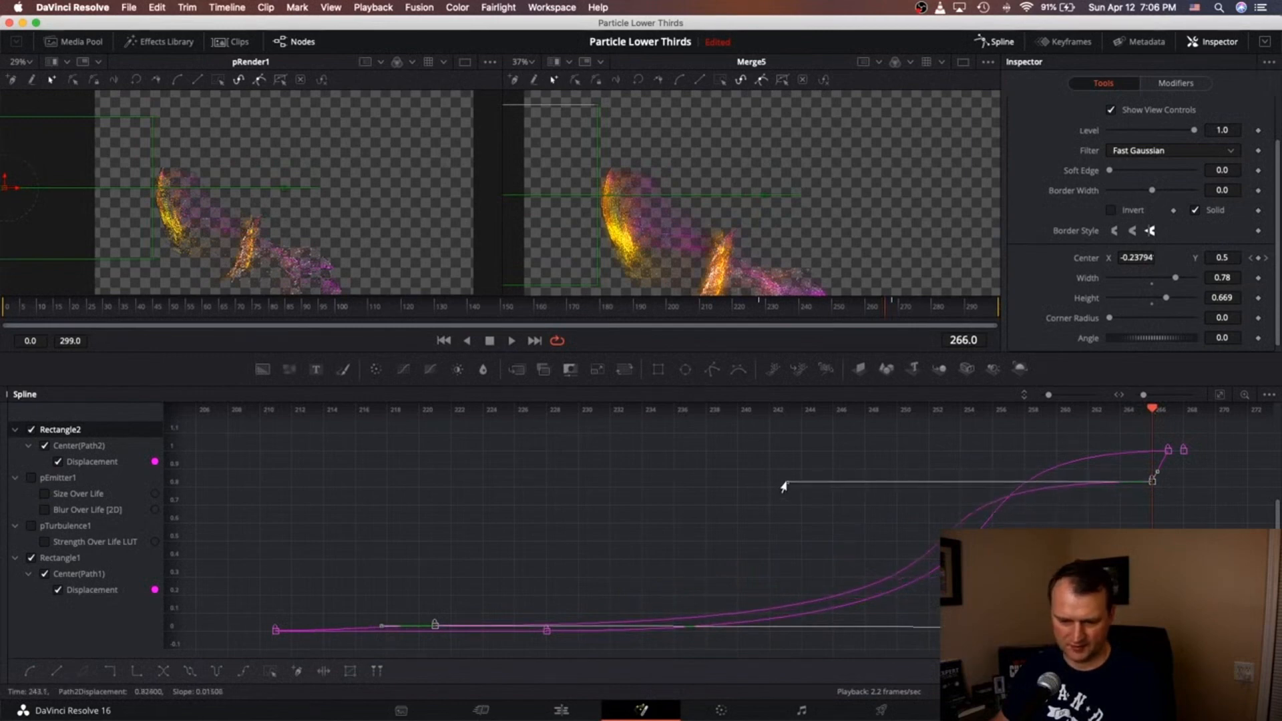
left_click_drag(783, 487, 826, 487)
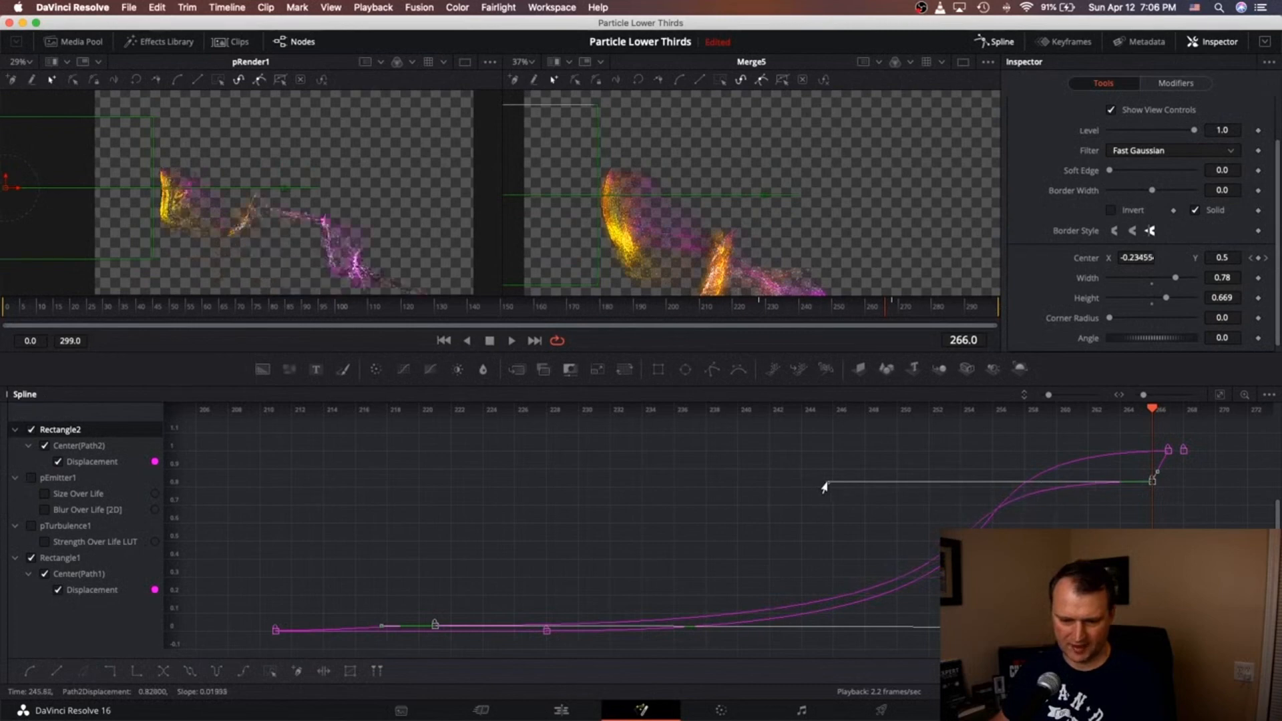
Step: Move the playhead to frame 266 and compare the ends of the Rectangle1 and Rectangle2 displacement curves
left_click(1225, 394)
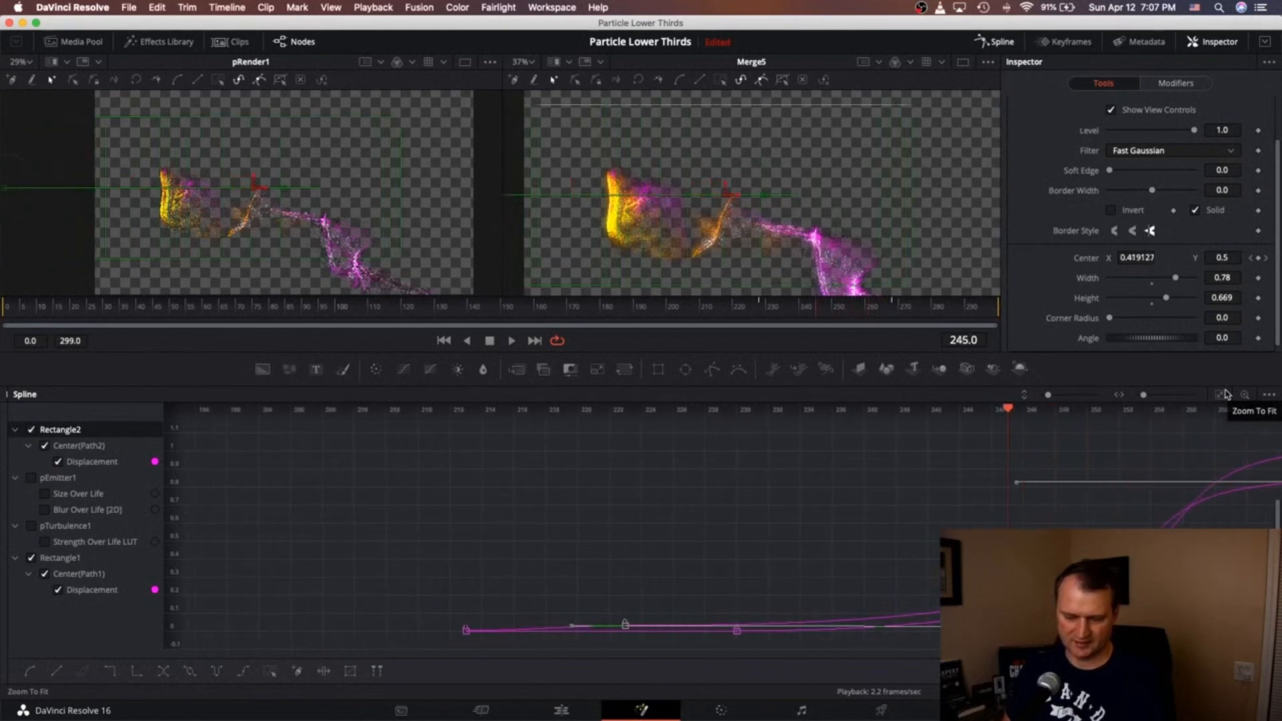
scroll(698, 540, "right", 10)
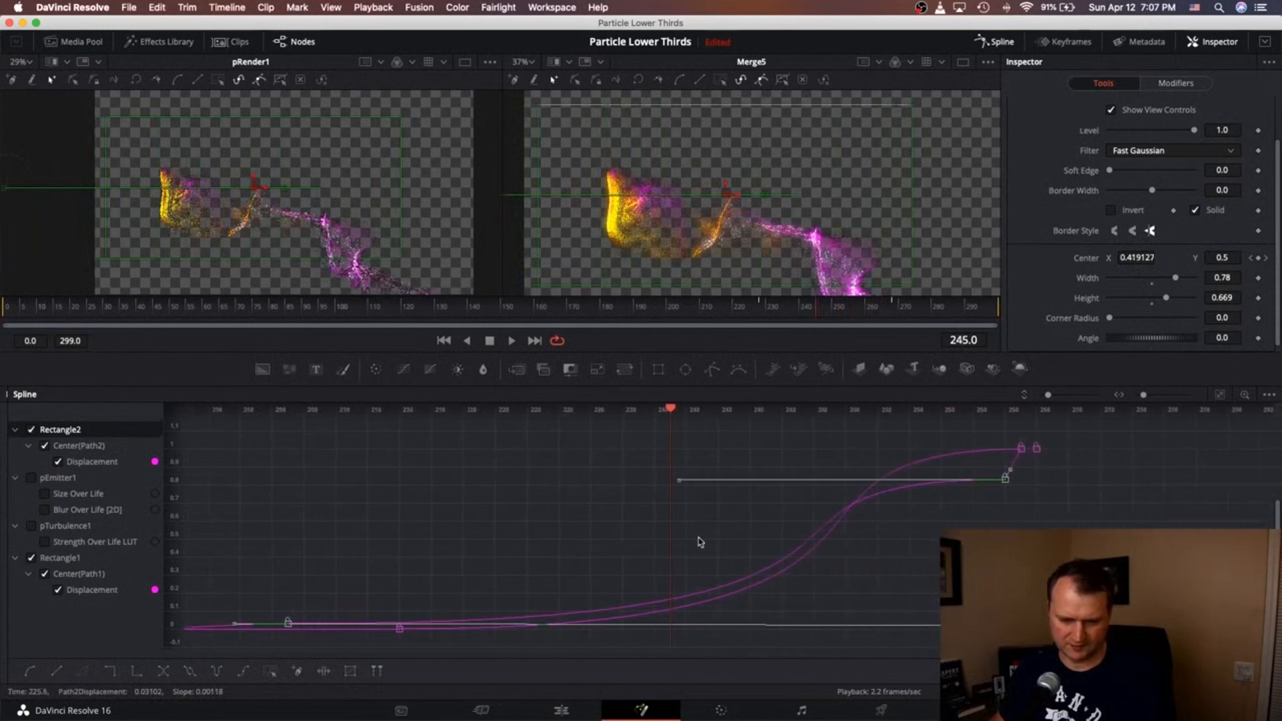
left_click_drag(658, 410, 990, 408)
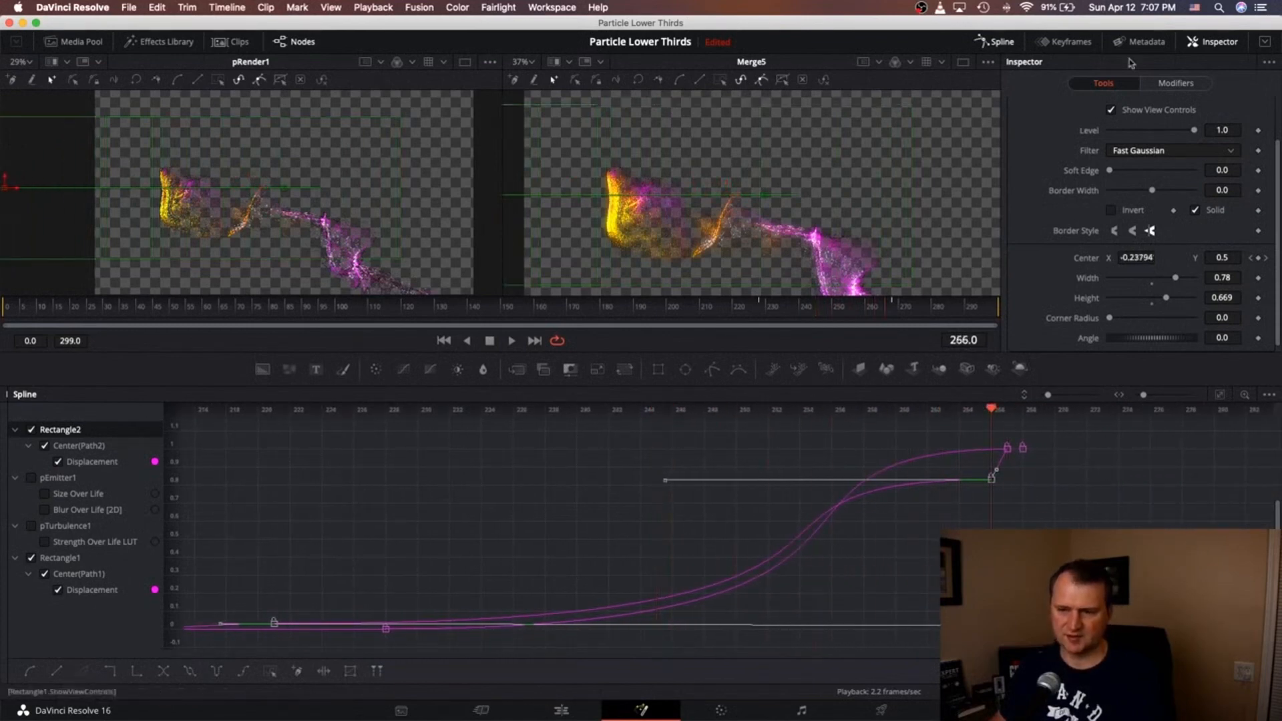
Step: Close the spline editor and play the transition from about frame 218 to check the start of the disintegration
left_click(1004, 40)
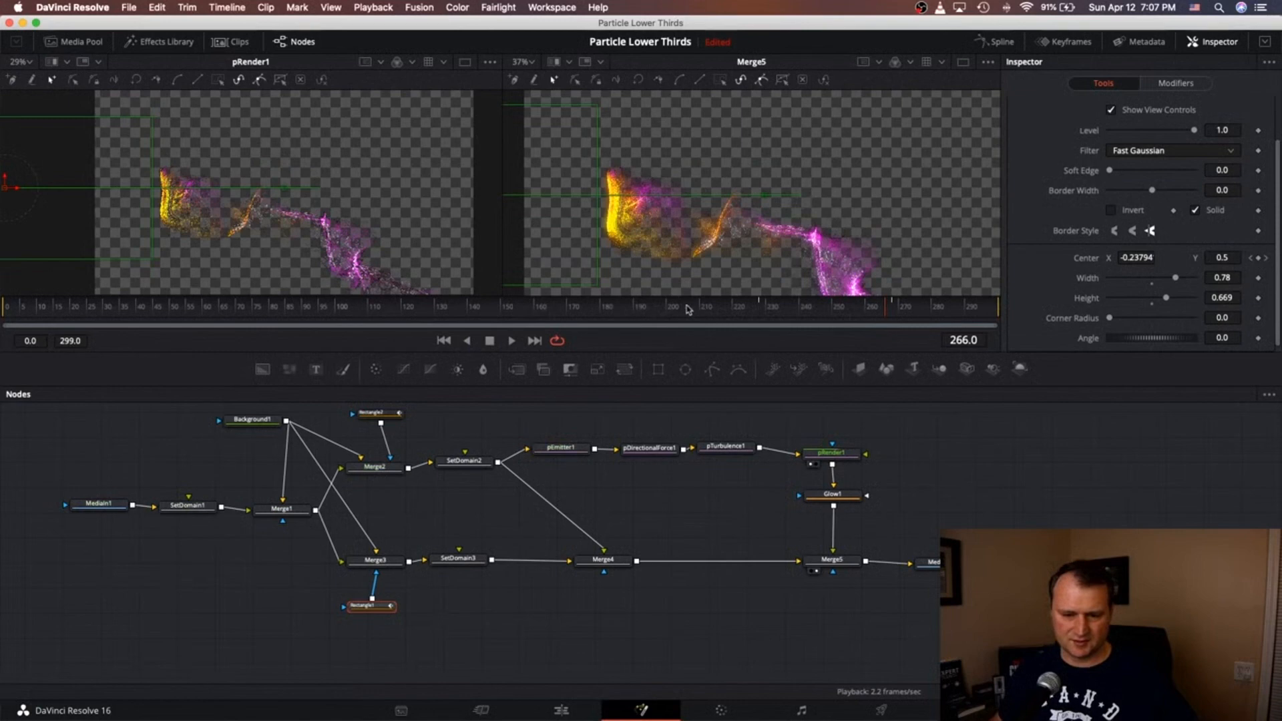
left_click_drag(669, 309, 732, 307)
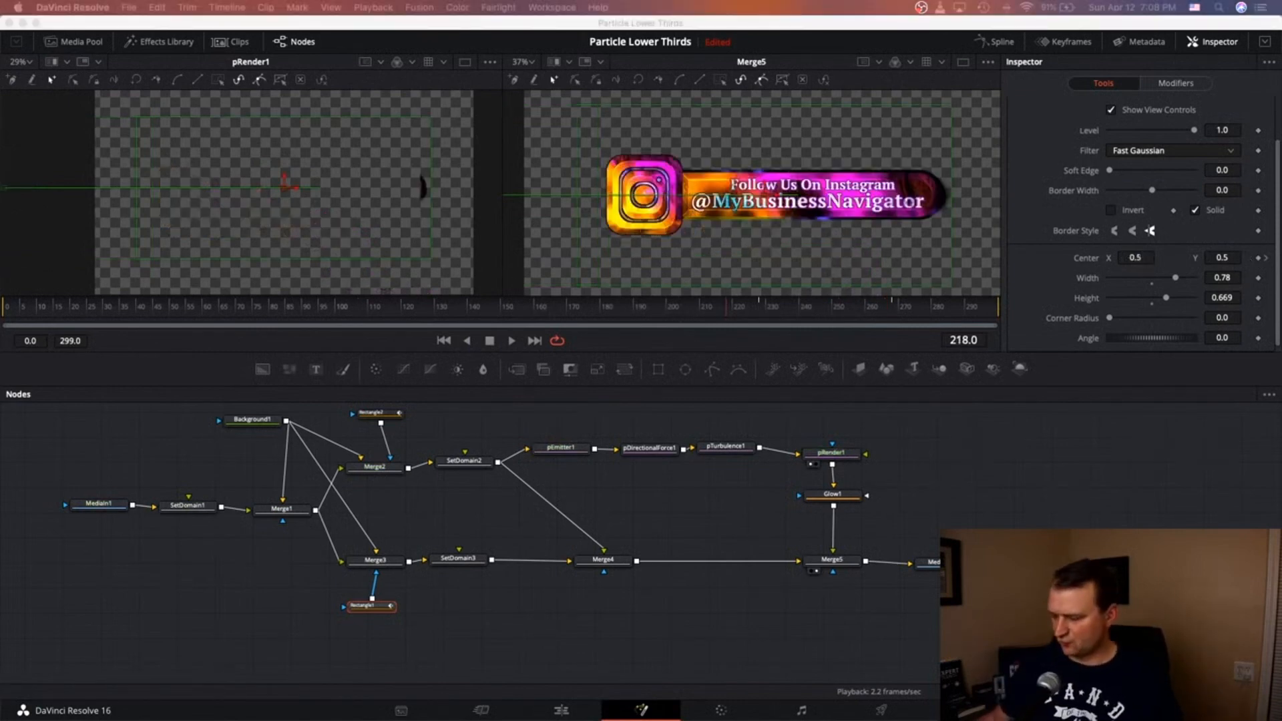
left_click(458, 351)
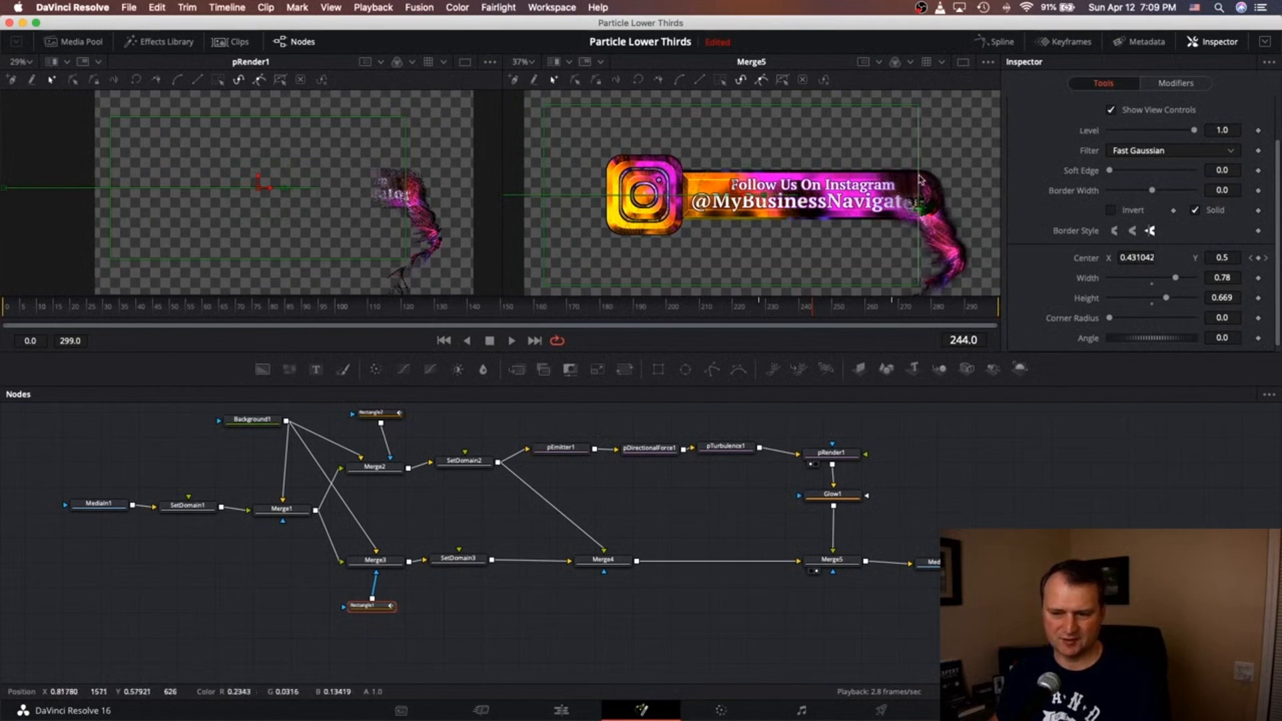
key("space")
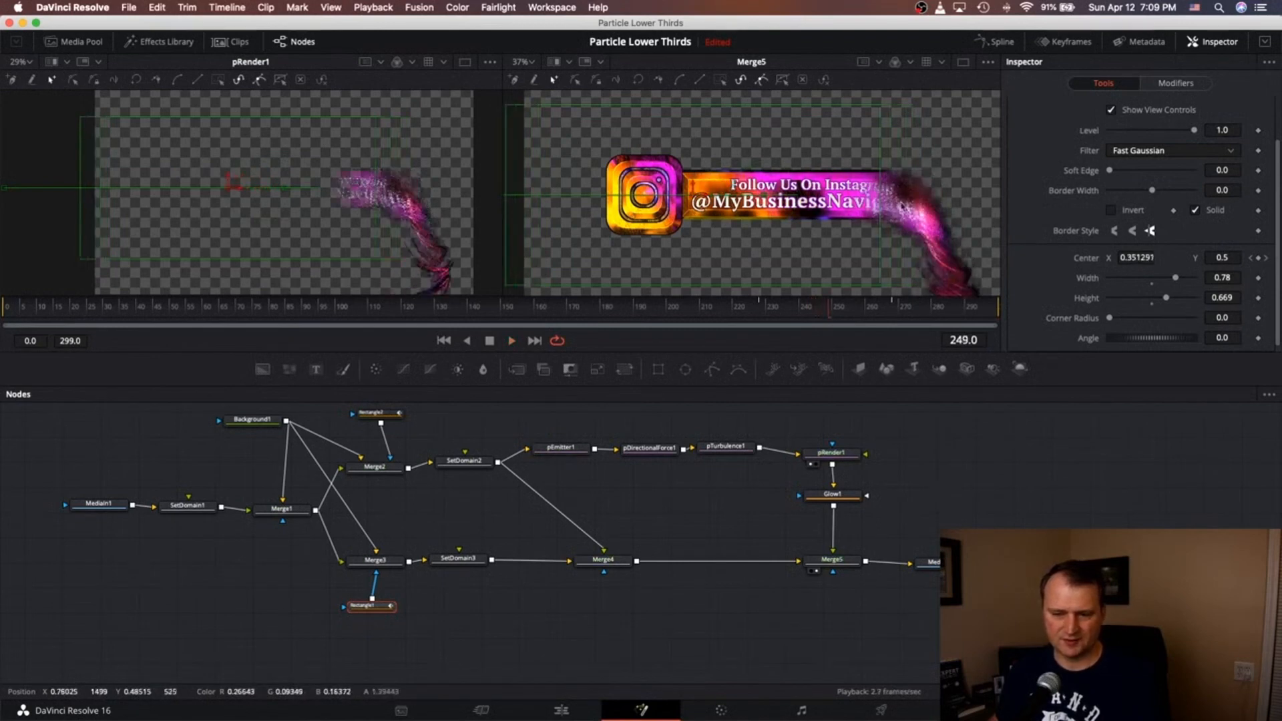
Step: Select Rectangle2 together with Rectangle1 and play the rest of the transition to compare how both masks travel
left_click(372, 413)
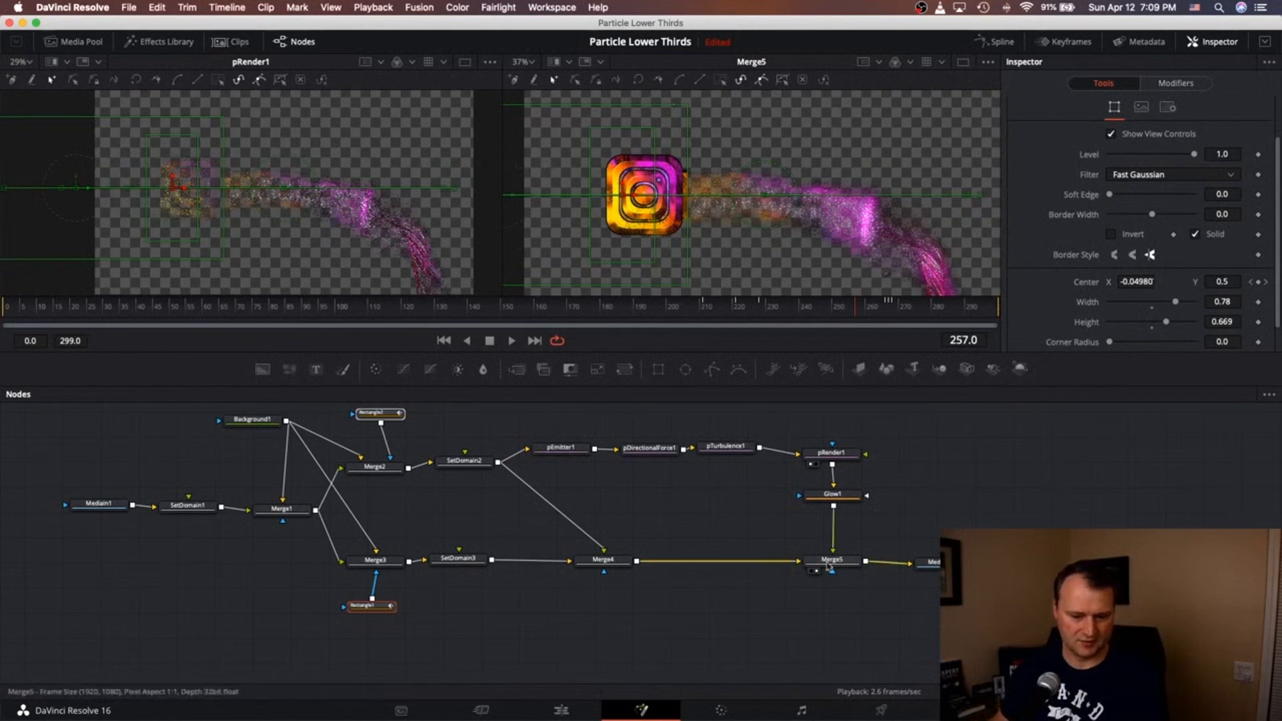
key("space")
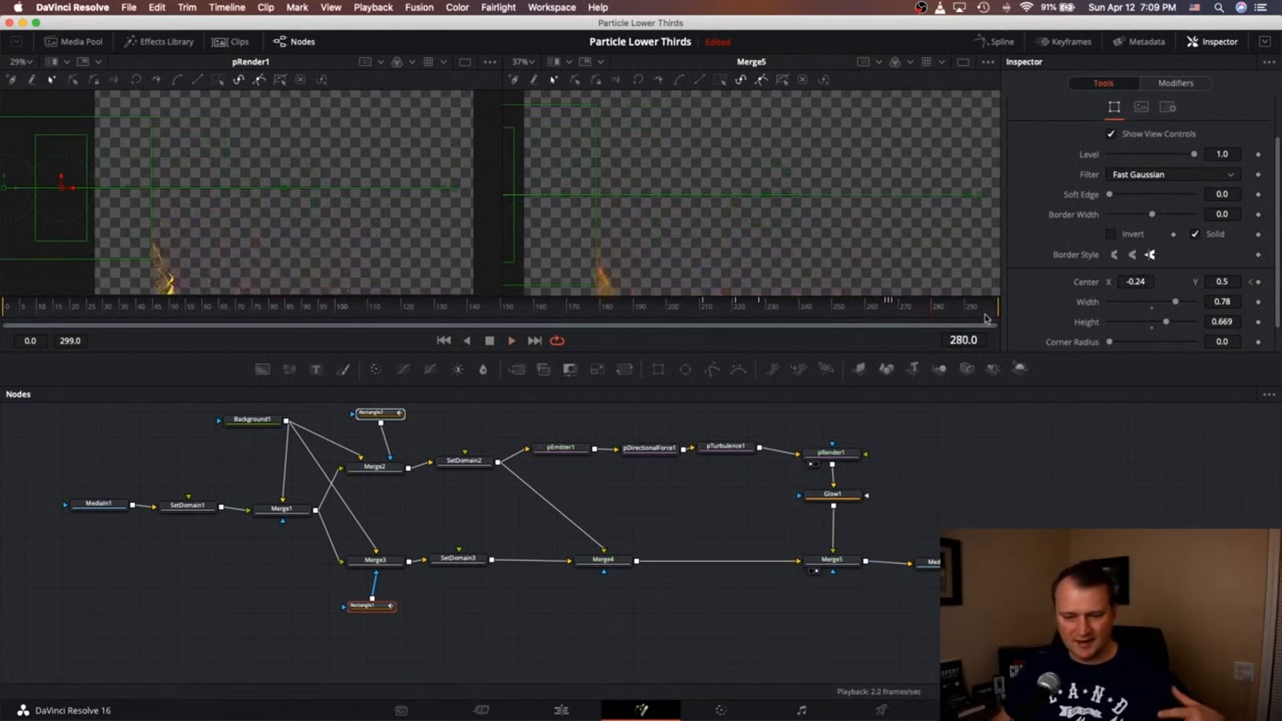
key("space")
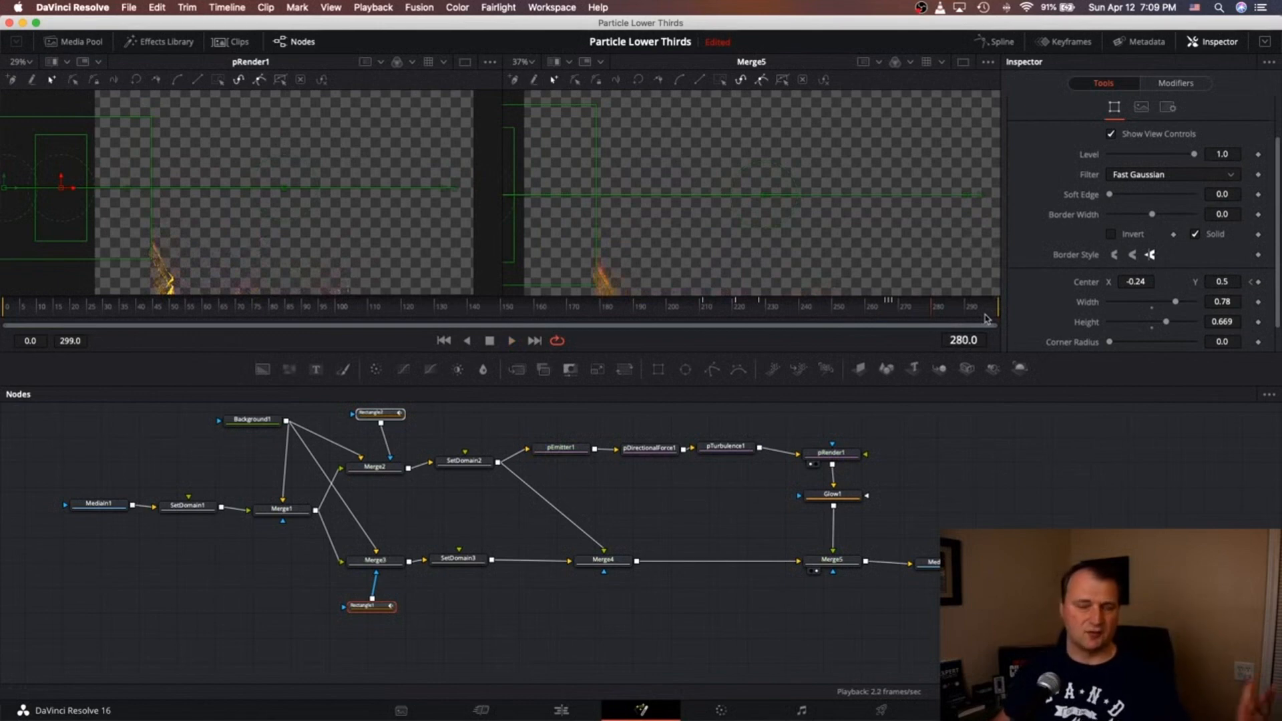